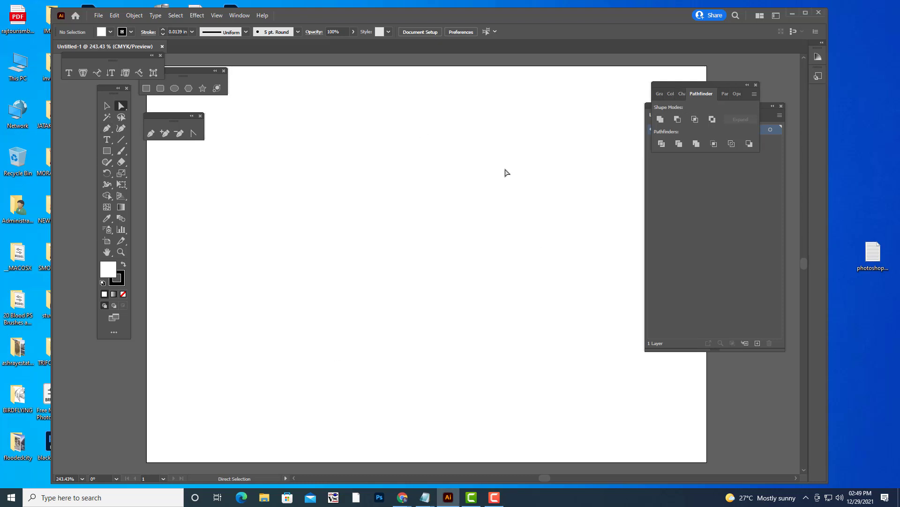
Step: Show the document grid over the blank artboard
scroll(479, 136, "down", 1)
scroll(479, 136, "up", 1)
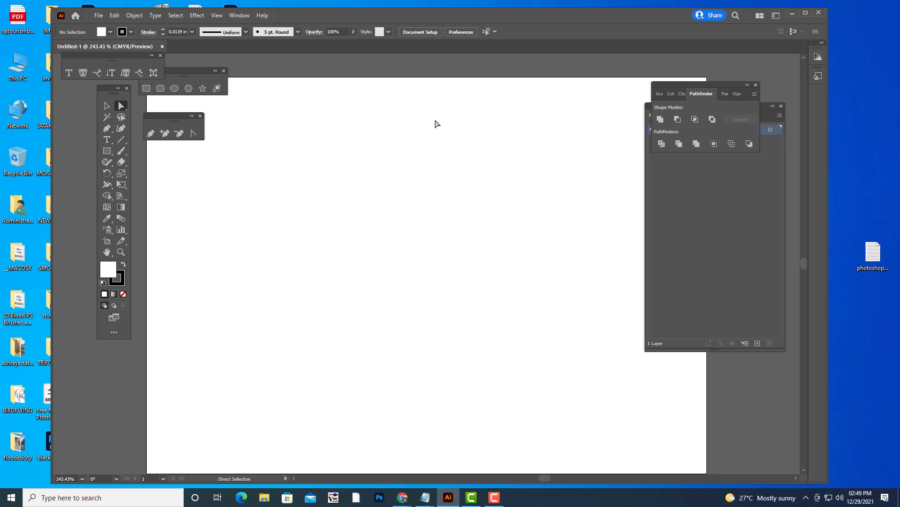
scroll(511, 151, "right", 1)
scroll(475, 140, "left", 2)
left_click(217, 16)
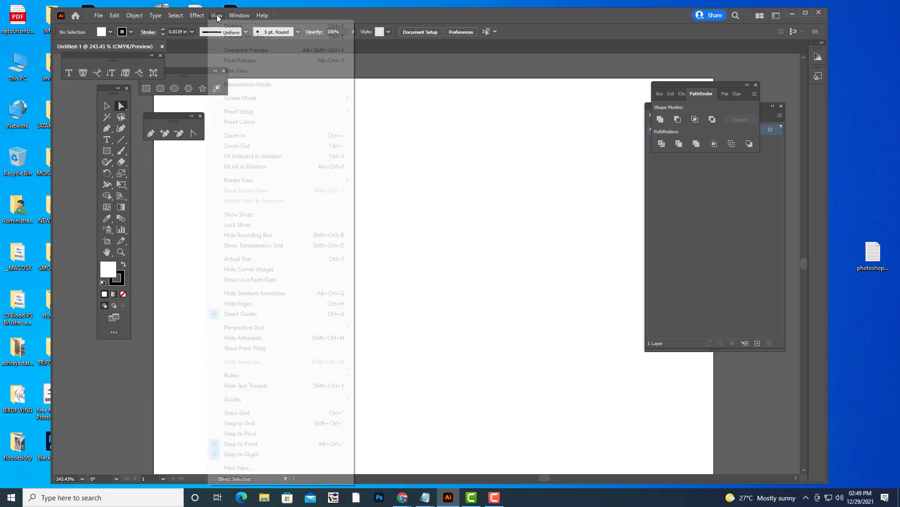
left_click(259, 415)
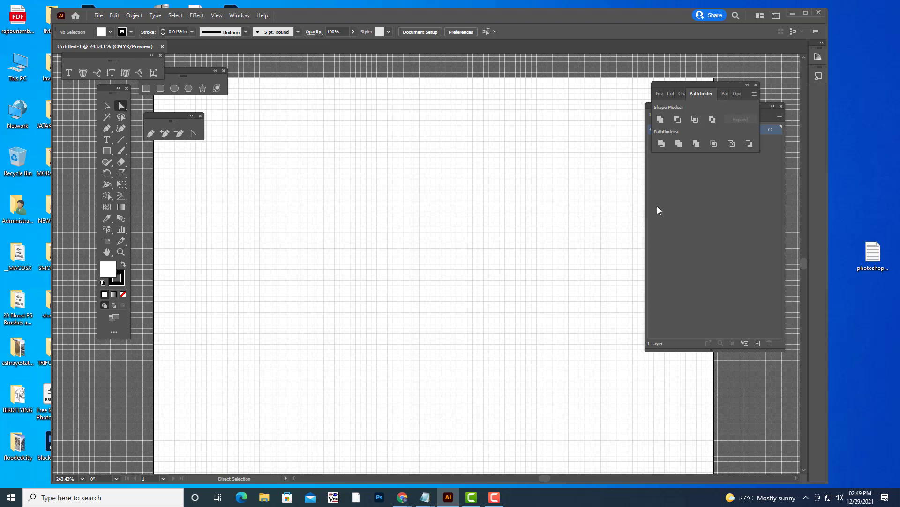
left_click(107, 151)
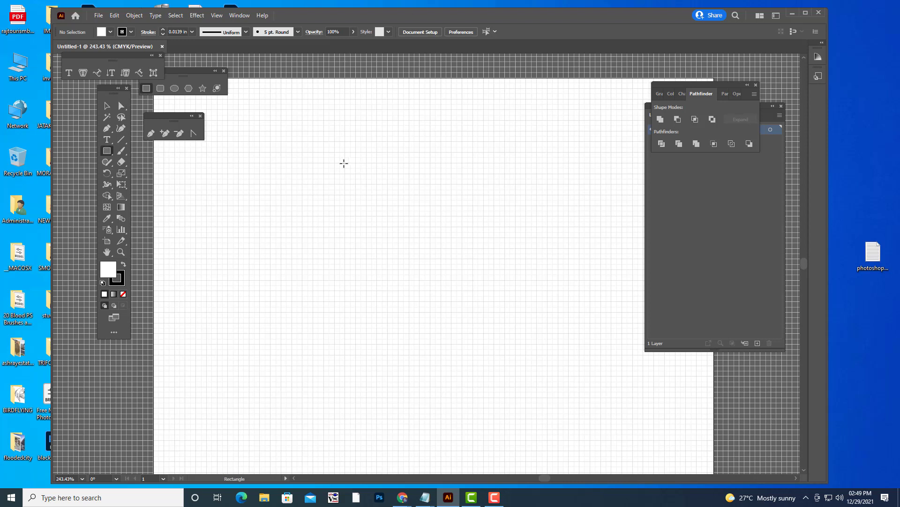
mouse_move(344, 163)
left_mouse_down()
mouse_move(388, 198)
mouse_move(394, 226)
mouse_move(410, 226)
left_mouse_up()
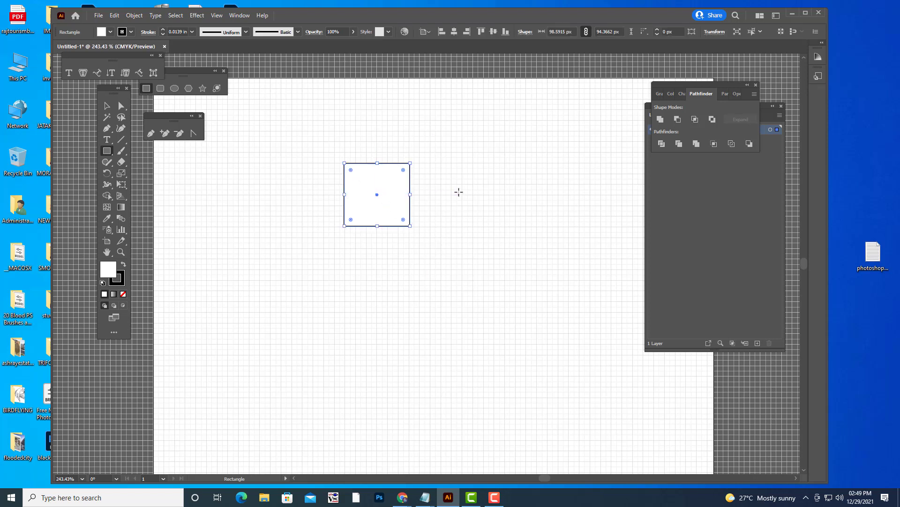
key("ctrl+z")
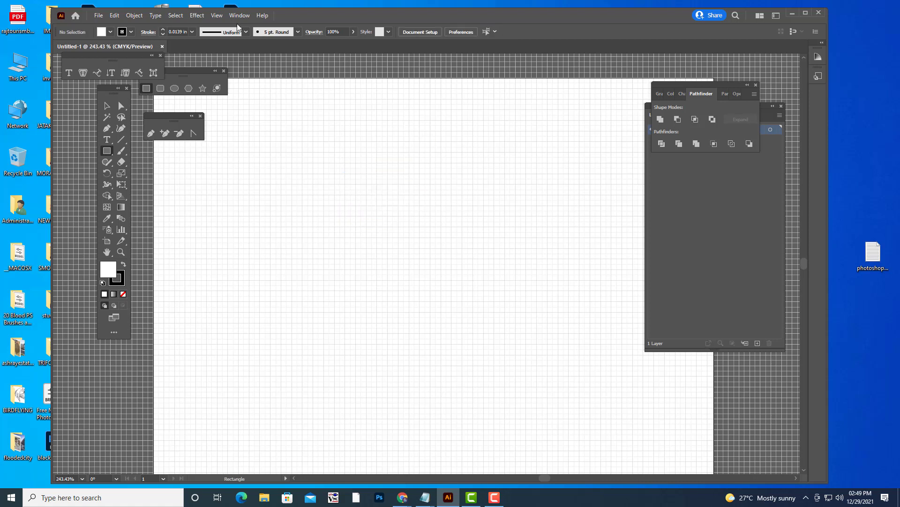
Step: Hide the document grid and show it again
left_click(216, 16)
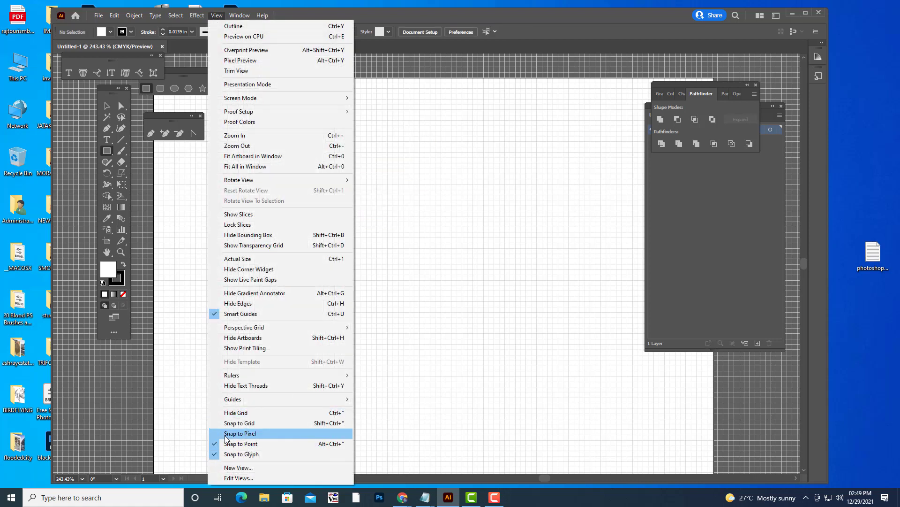
left_click(260, 412)
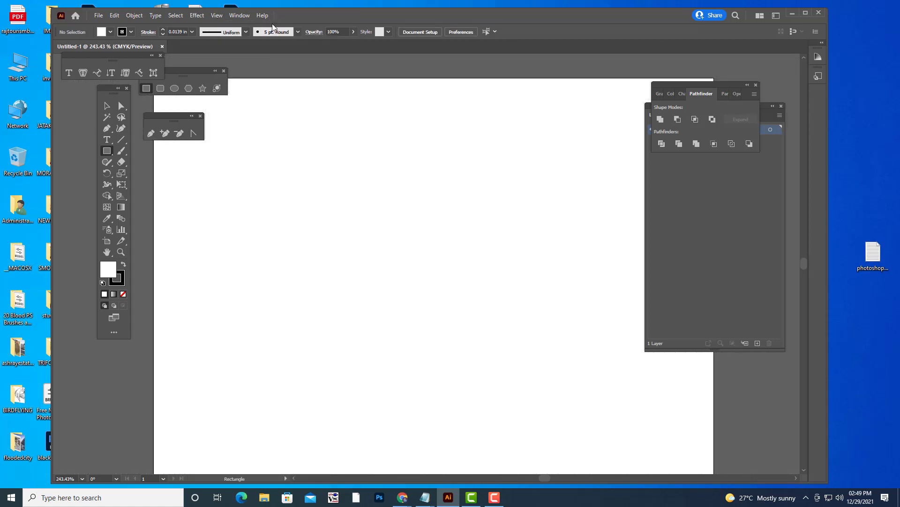
left_click(215, 16)
left_click(260, 412)
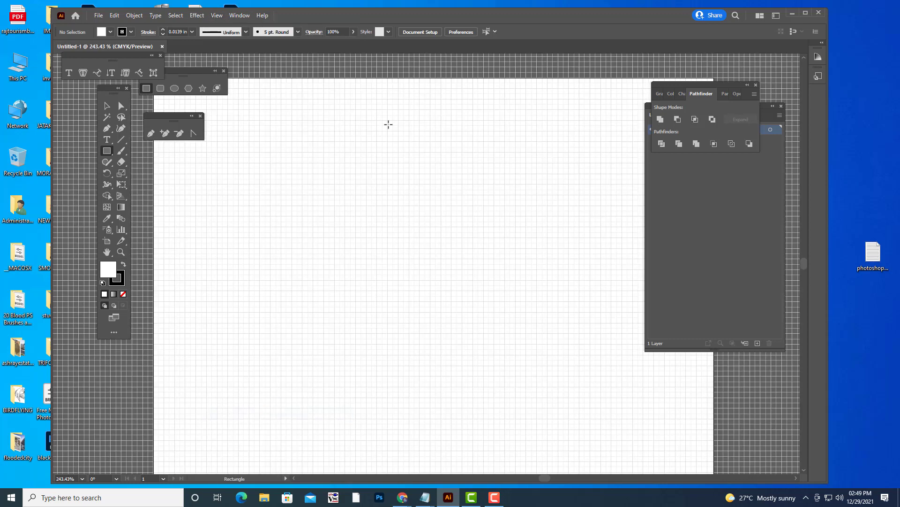
Step: Turn on Snap to Grid for the document and check that the option is enabled
left_click(216, 15)
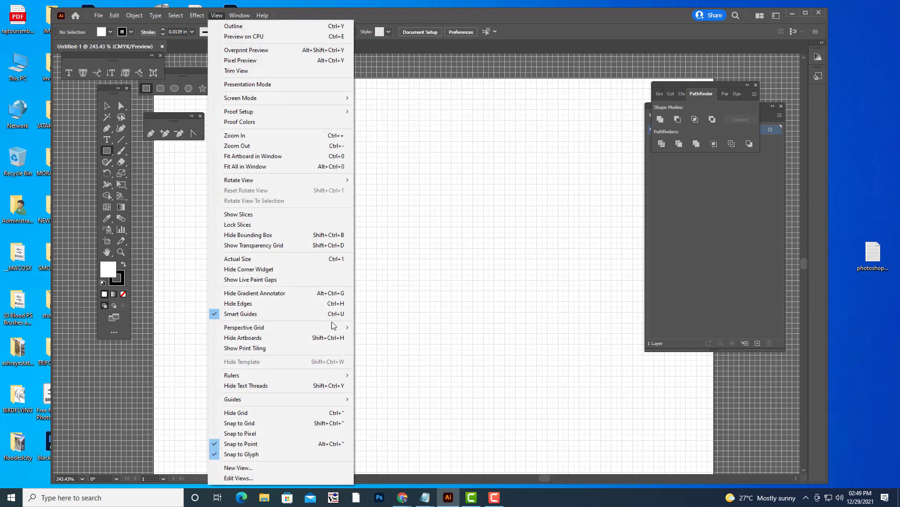
left_click(276, 424)
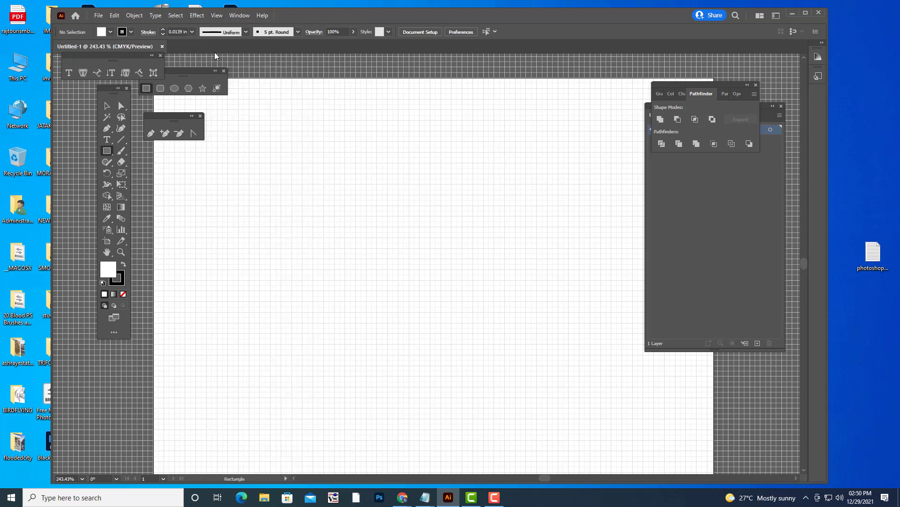
left_click(217, 12)
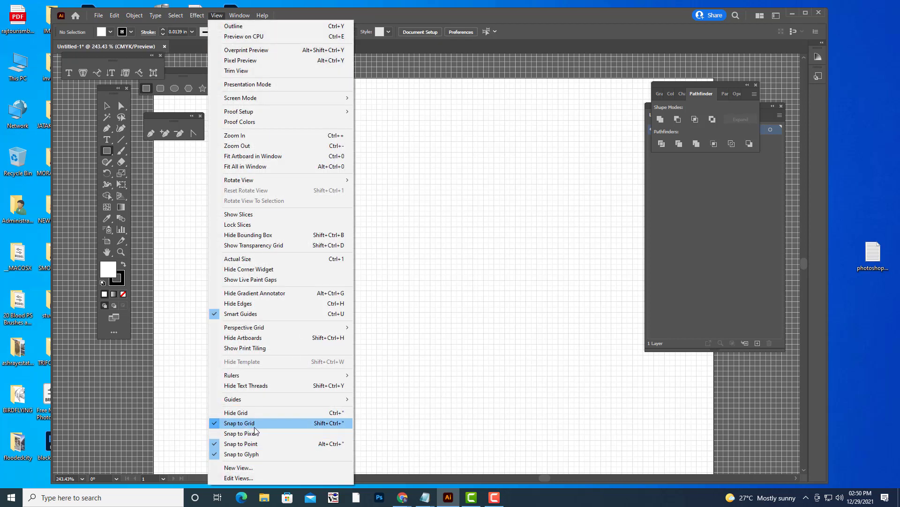
left_click(563, 27)
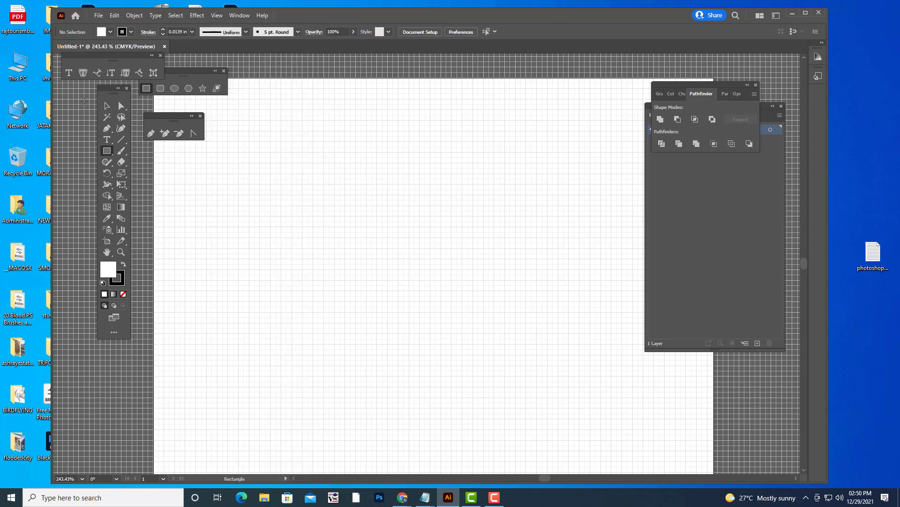
Step: Draw a rectangle of about 128 × 113 px near the artboard's upper middle and fill it with red F70F0F
left_click_drag(356, 109, 441, 185)
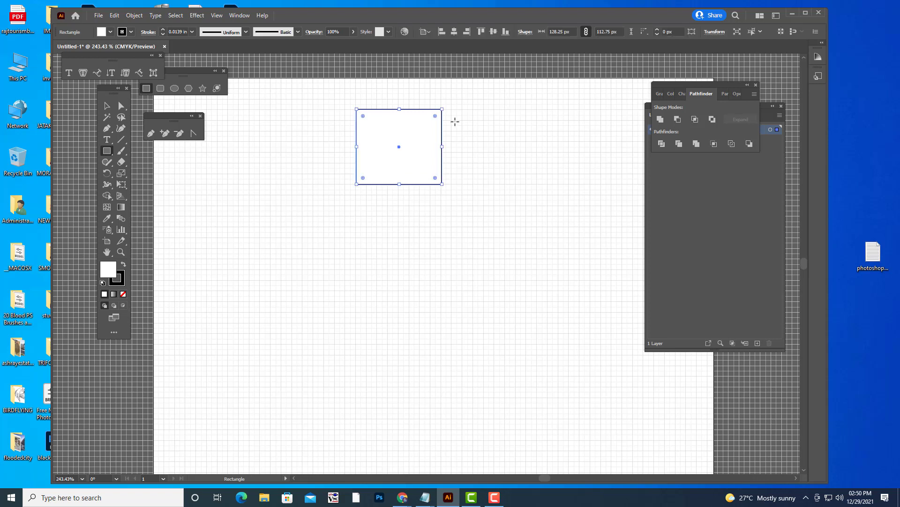
left_click(107, 107)
double_click(108, 274)
type("F70F0F")
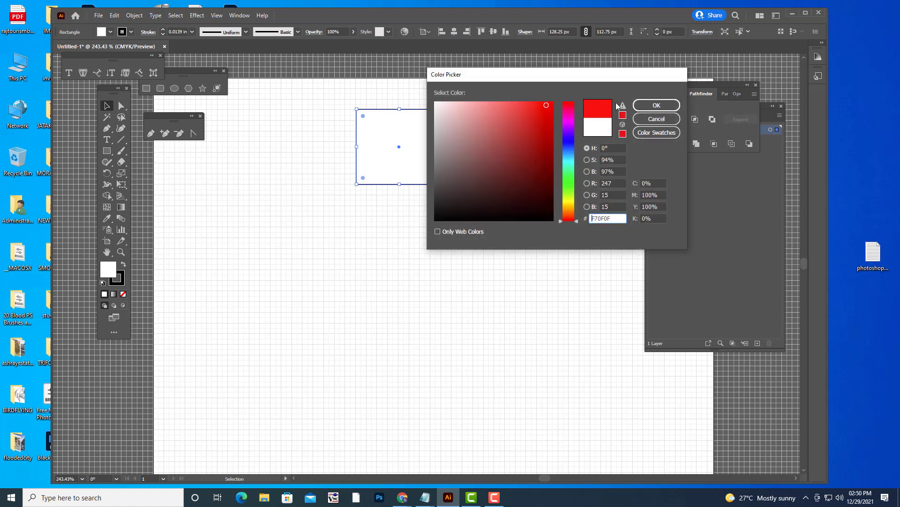
left_click(657, 105)
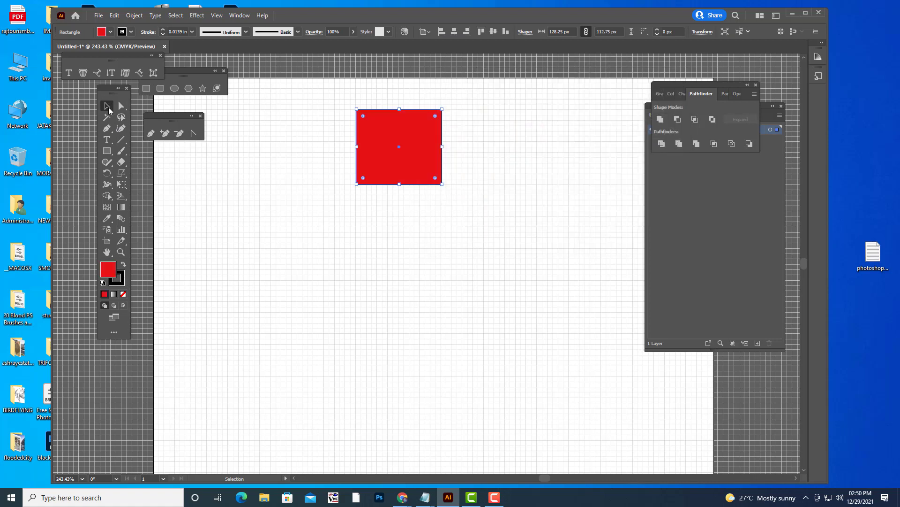
Step: Duplicate the red rectangle three times to form a two-by-two arrangement with gaps between the copies
left_click(515, 160)
left_click(410, 160)
left_click_drag(409, 162, 409, 248)
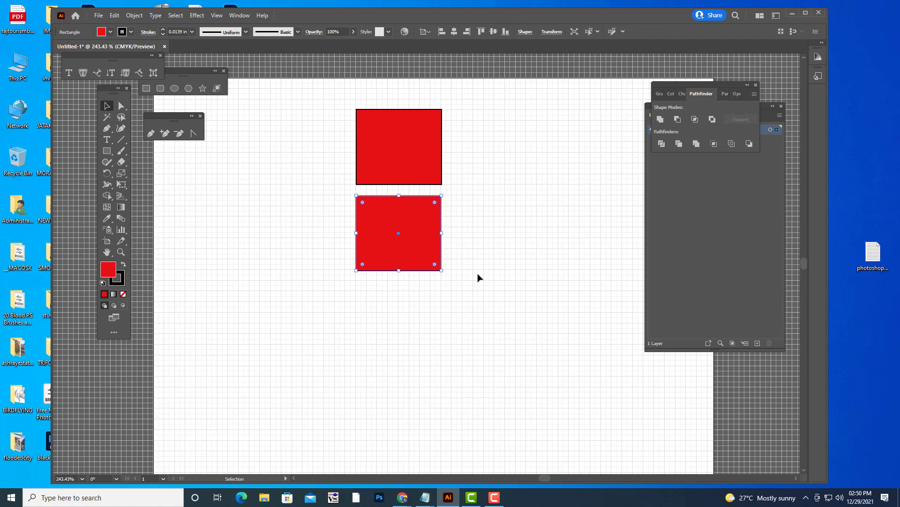
left_click(524, 221)
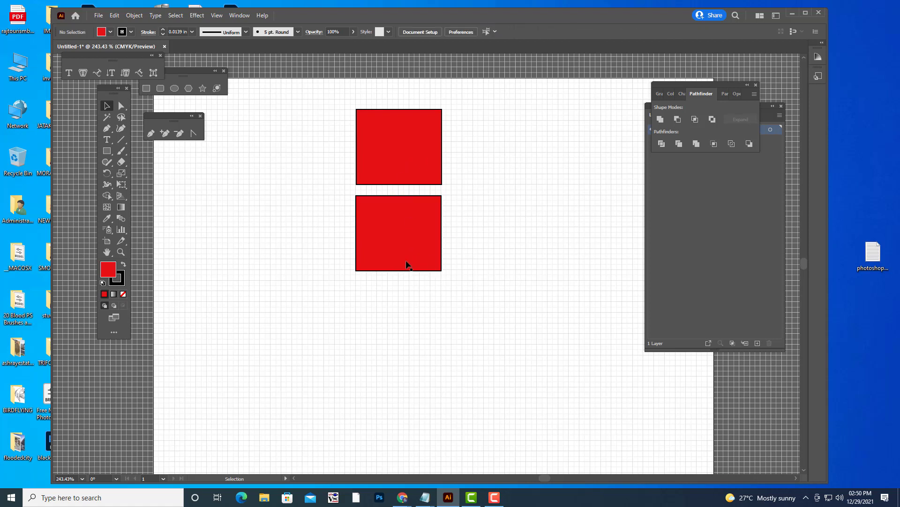
left_click(411, 244)
left_click_drag(410, 243, 529, 244)
left_click(602, 298)
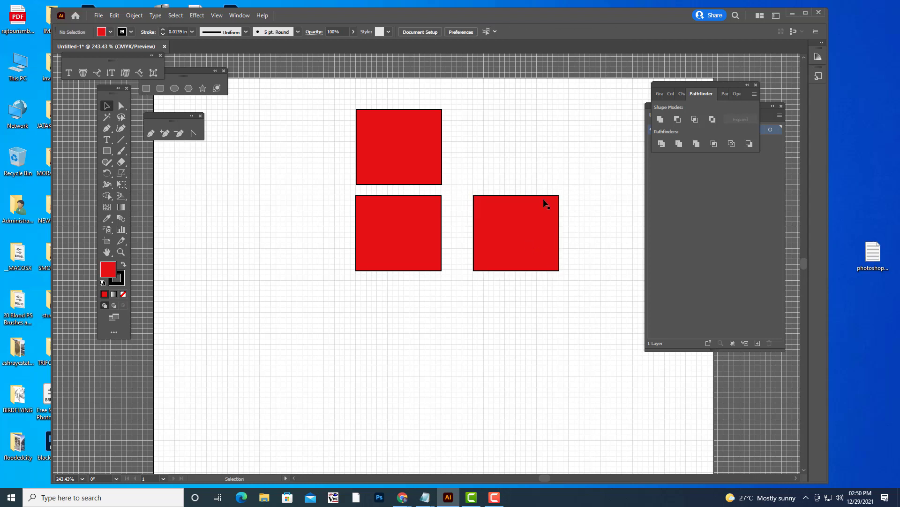
left_click(541, 222)
left_click_drag(534, 221, 535, 135)
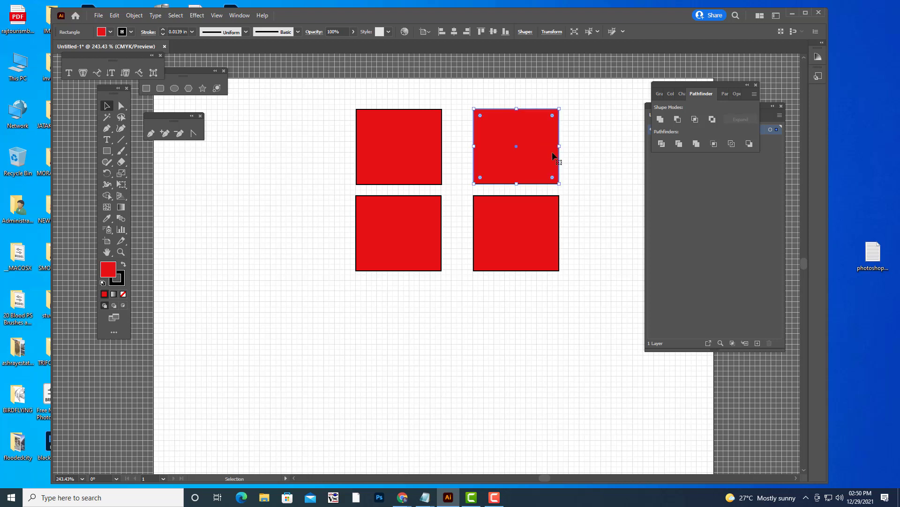
left_click(612, 274)
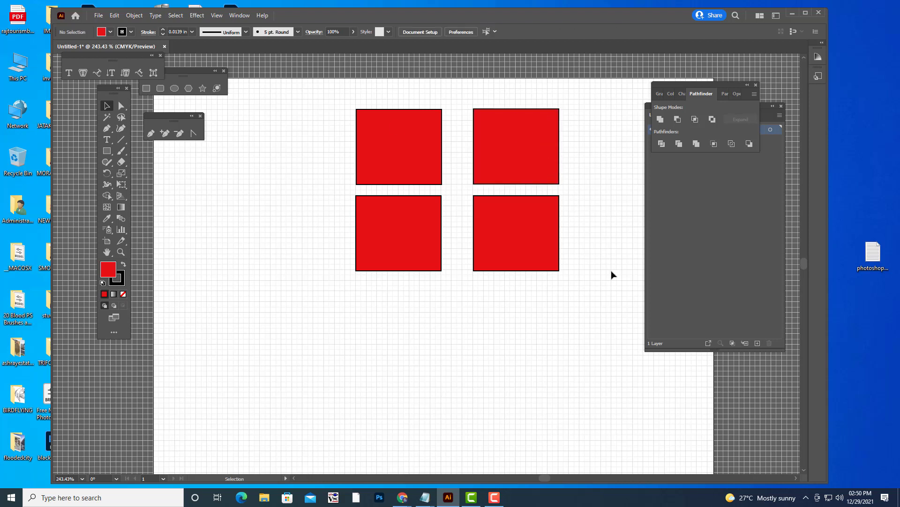
Step: Move the floating Pathfinder and Layers panels aside to uncover more of the artboard
left_click_drag(673, 83, 747, 85)
left_click_drag(678, 110, 740, 109)
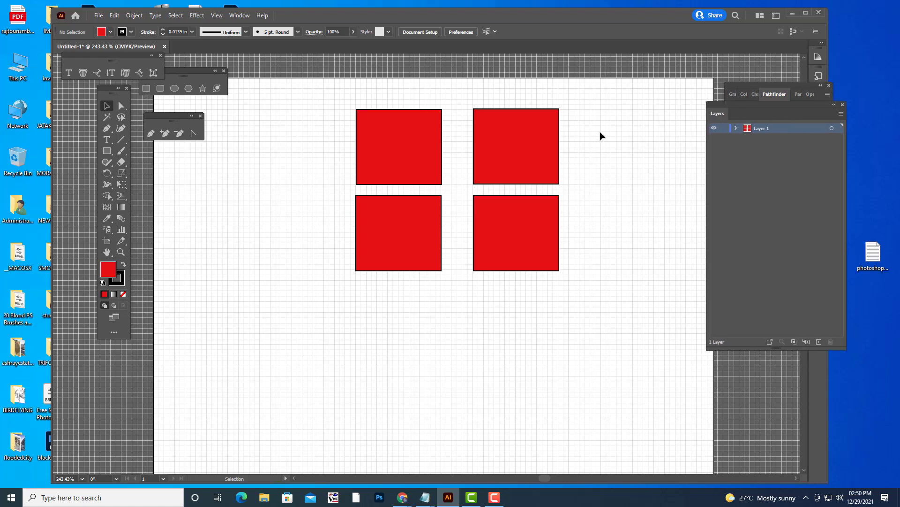
scroll(599, 135, "up", 6)
scroll(600, 134, "down", 5)
scroll(600, 136, "down", 3)
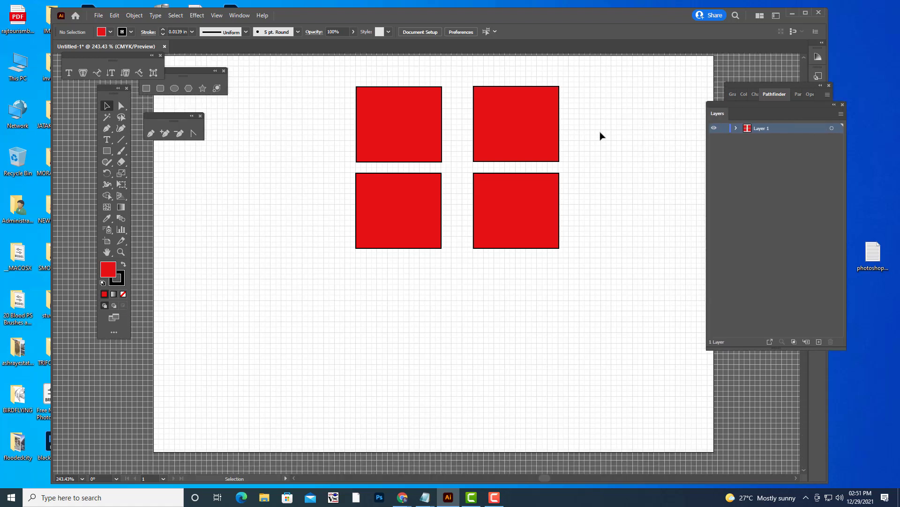
scroll(668, 173, "up", 5)
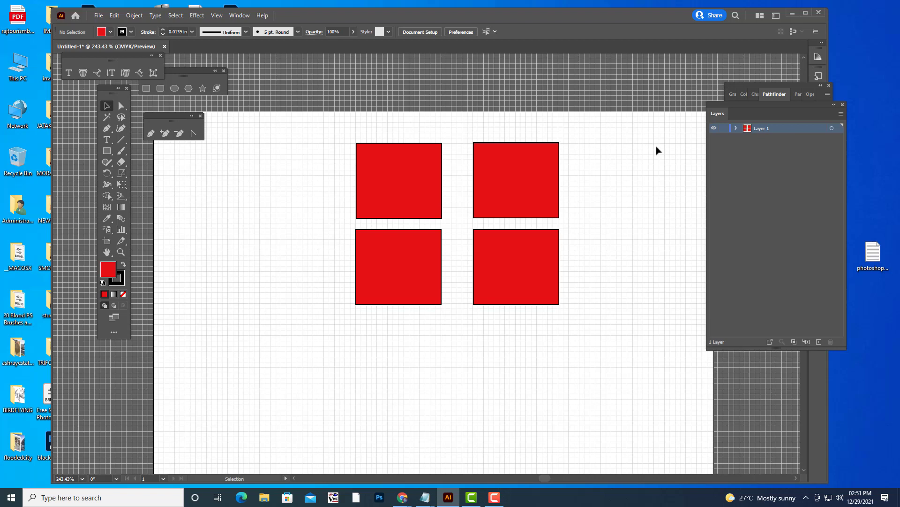
Step: Set the gridline spacing to every 10 px in the Guides & Grid preferences and apply it
left_click(112, 15)
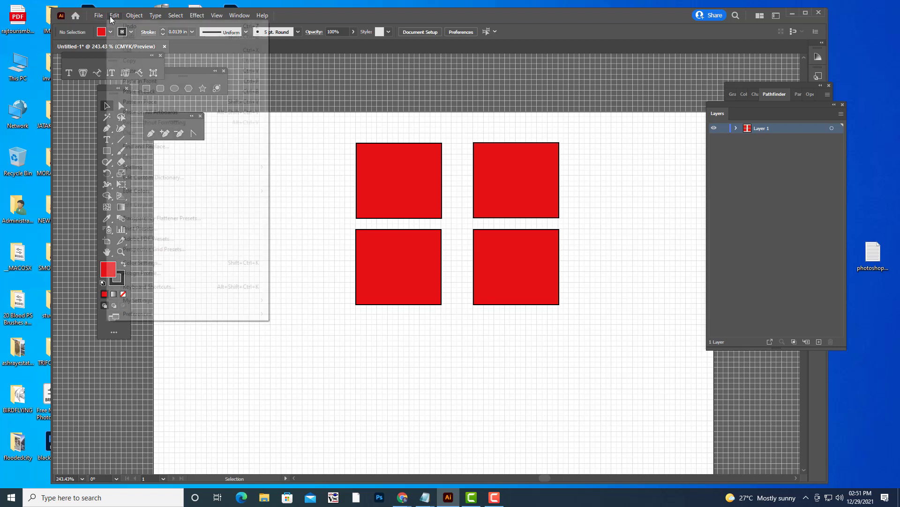
mouse_move(177, 315)
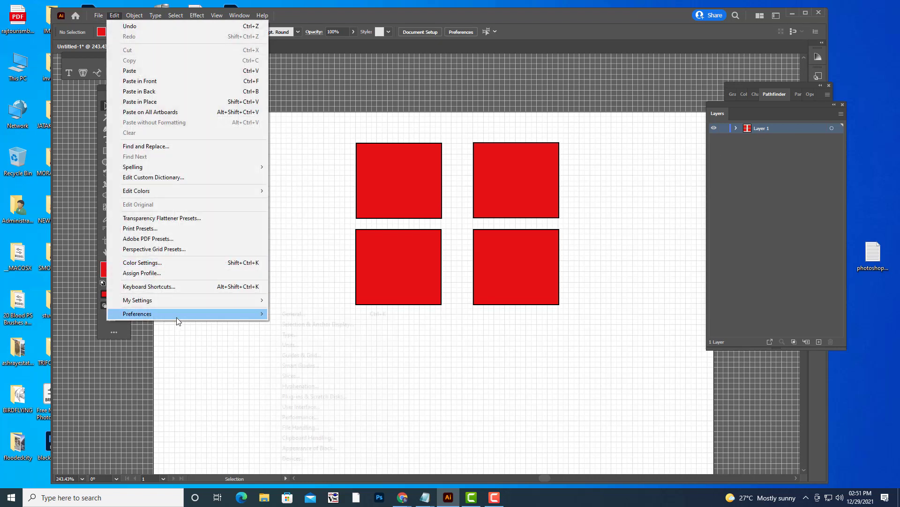
left_click(333, 314)
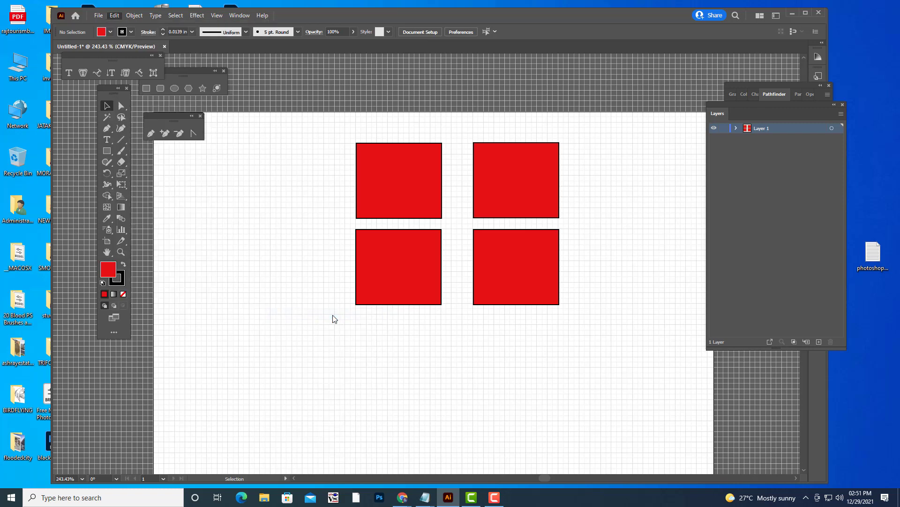
left_click_drag(634, 117, 695, 48)
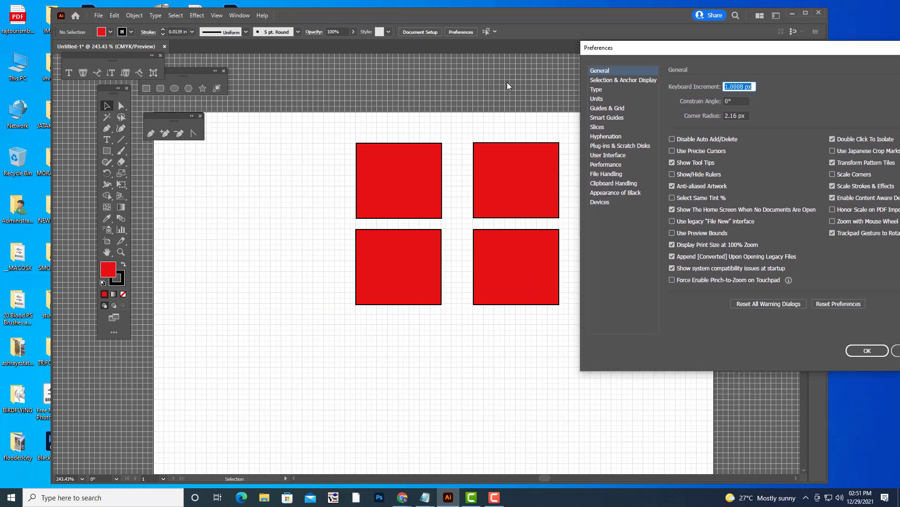
left_click(618, 108)
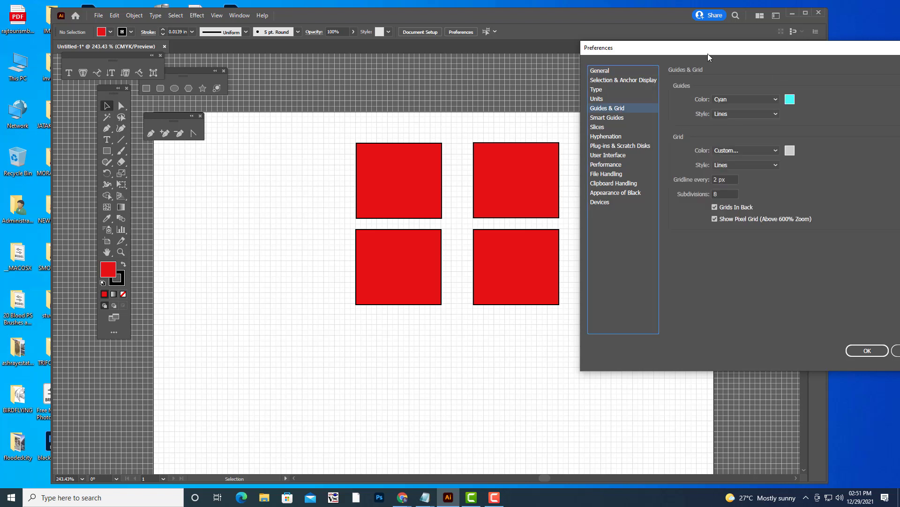
left_click_drag(708, 54, 679, 47)
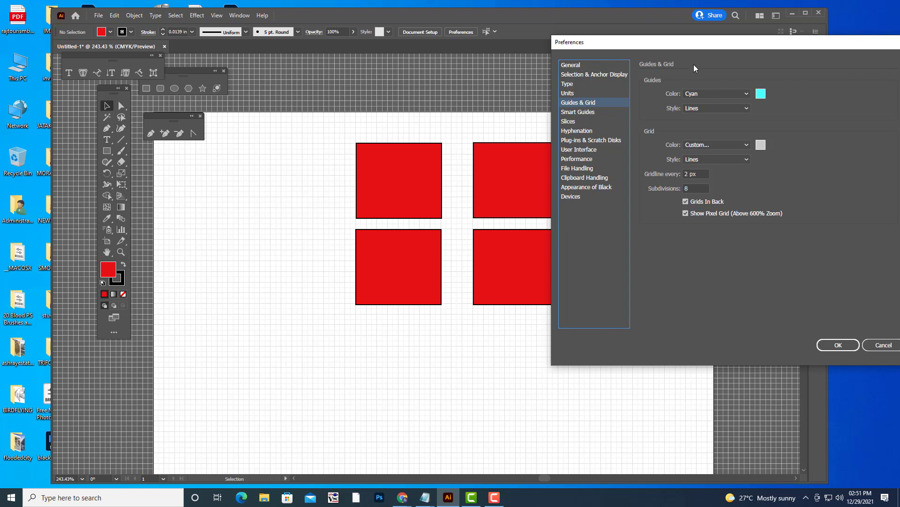
left_click_drag(690, 46, 743, 40)
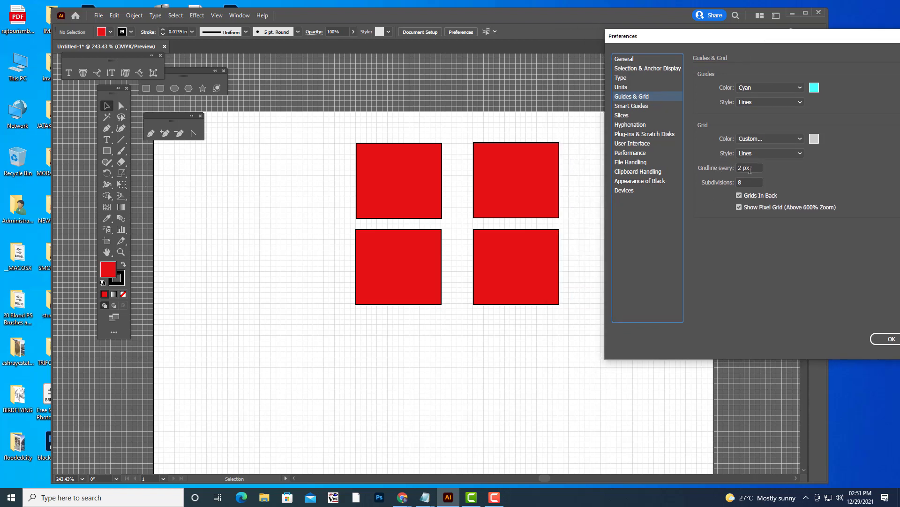
left_click_drag(753, 170, 724, 166)
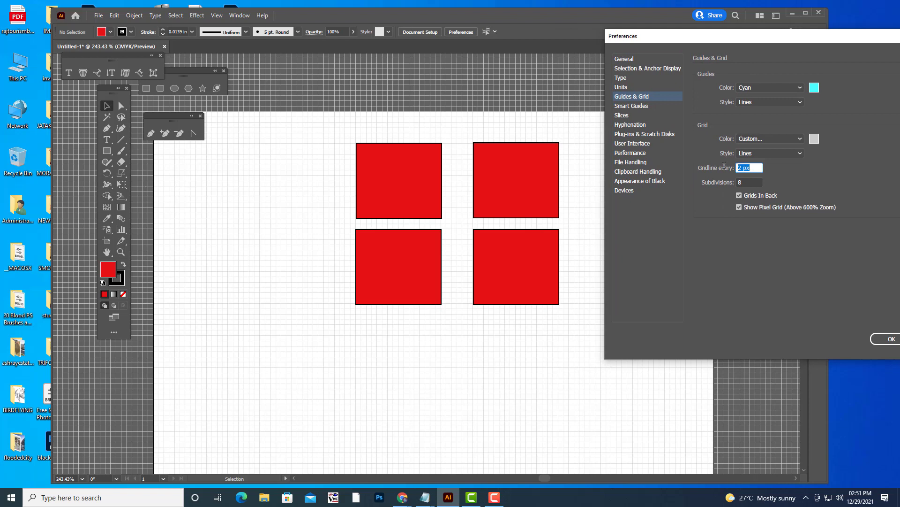
left_click(739, 167)
left_click_drag(741, 168, 734, 170)
left_click(889, 339)
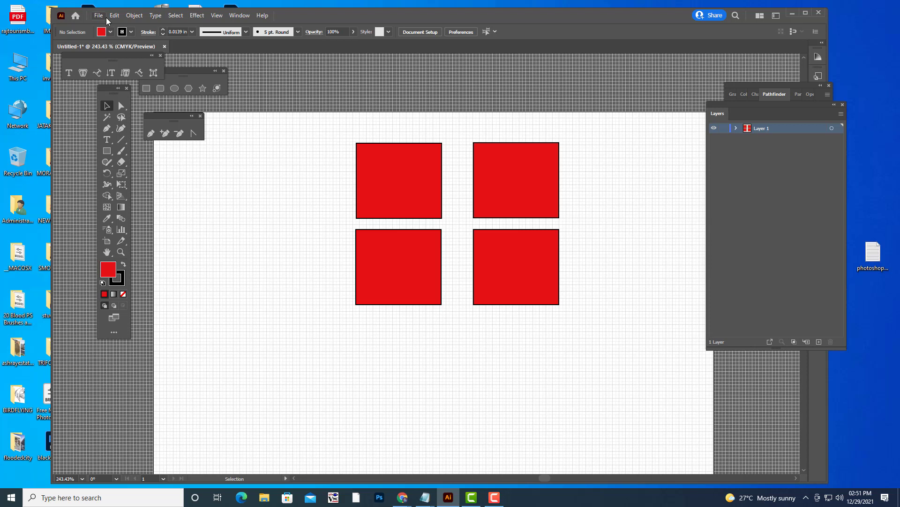
Step: Set the gridline spacing to every 2 px in the Guides & Grid preferences and apply it
key("ctrl+k")
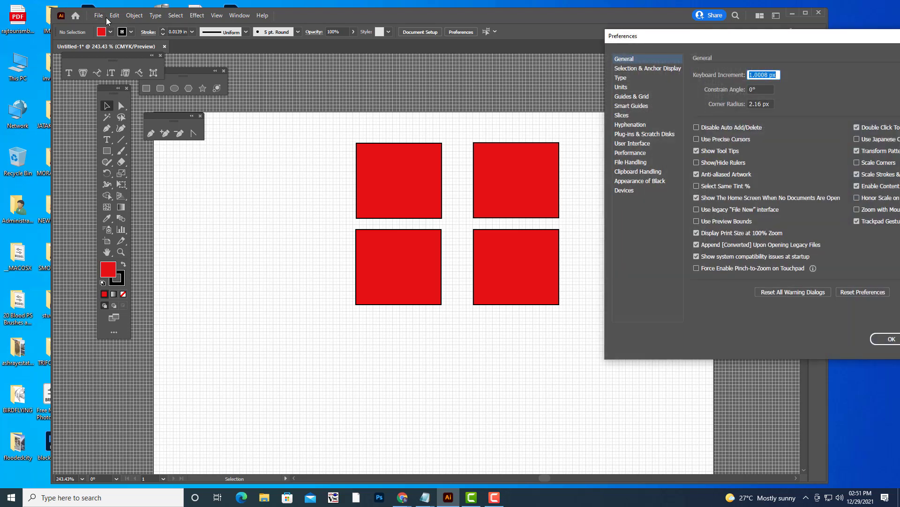
left_click(629, 97)
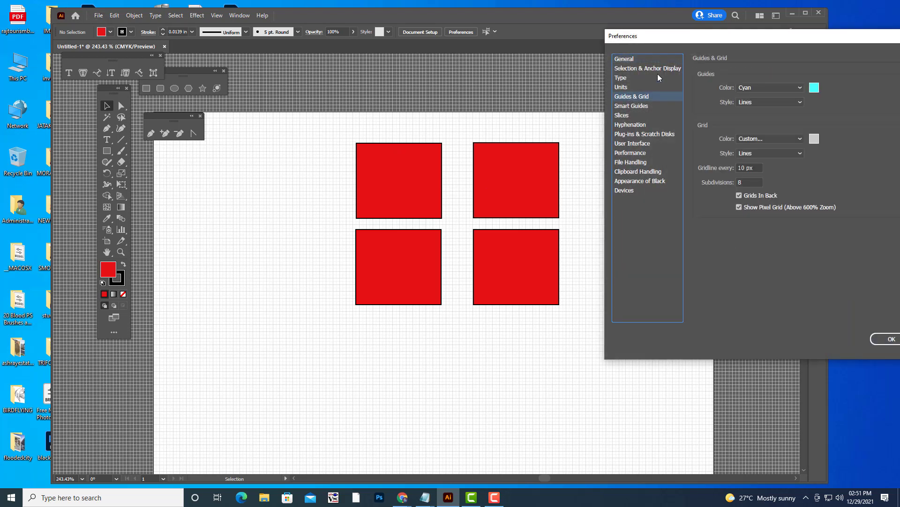
left_click_drag(677, 38, 580, 26)
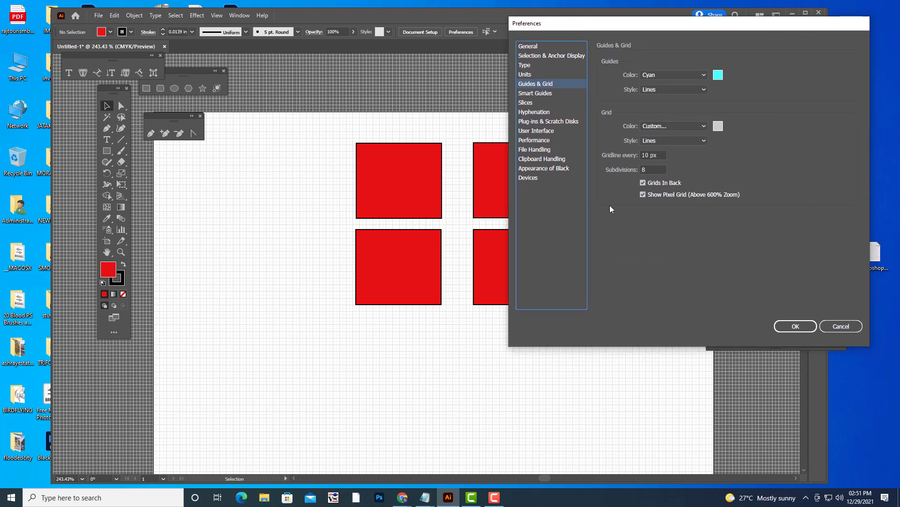
double_click(663, 153)
type("2")
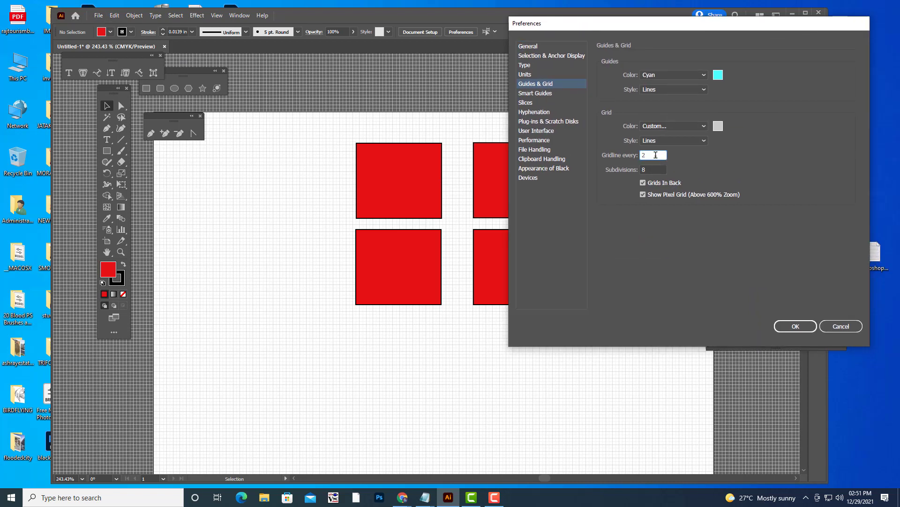
left_click(793, 325)
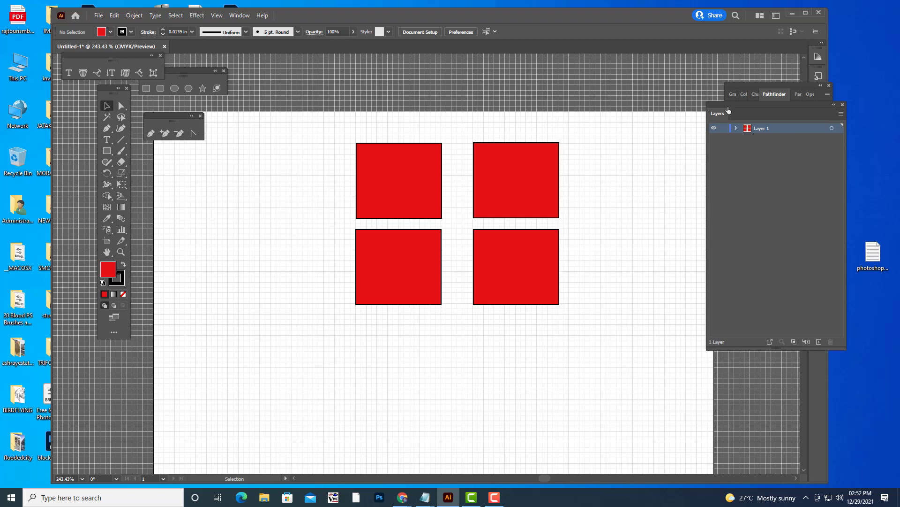
Step: Delete the two right-hand rectangles and the lower-left one, and move the remaining red rectangle down toward the artboard's middle
left_click(530, 163)
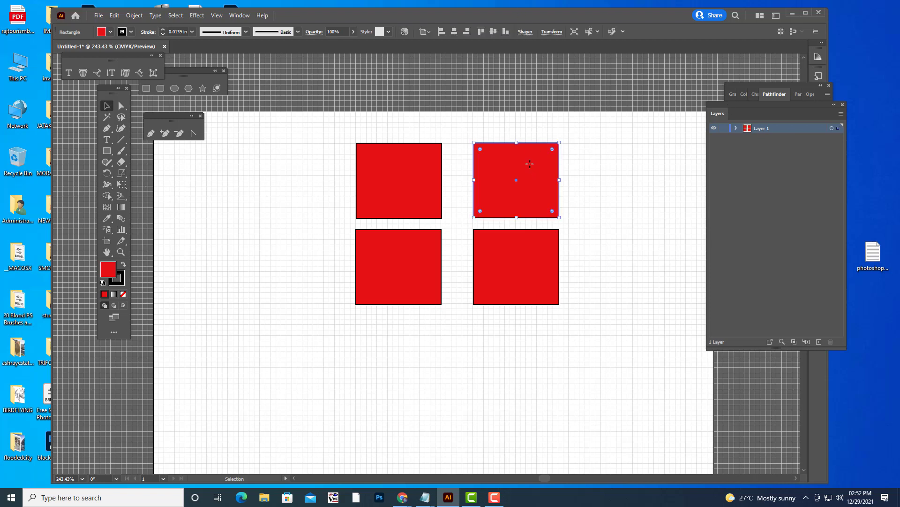
key("Delete")
left_click(516, 265)
key("Delete")
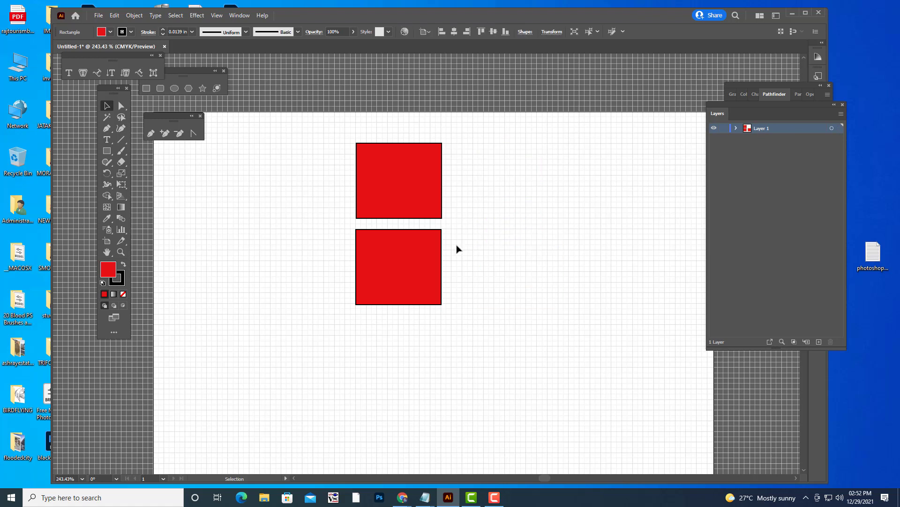
left_click(431, 255)
key("Delete")
left_click_drag(408, 187, 401, 307)
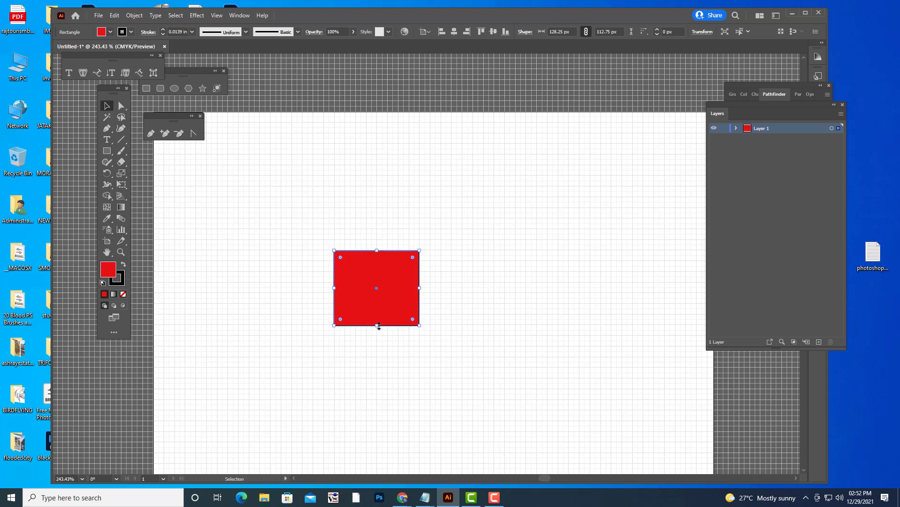
Step: Remove the black stroke from the red rectangle and make its fill the active colour again
left_click(466, 271)
left_click(394, 304)
left_click(118, 280)
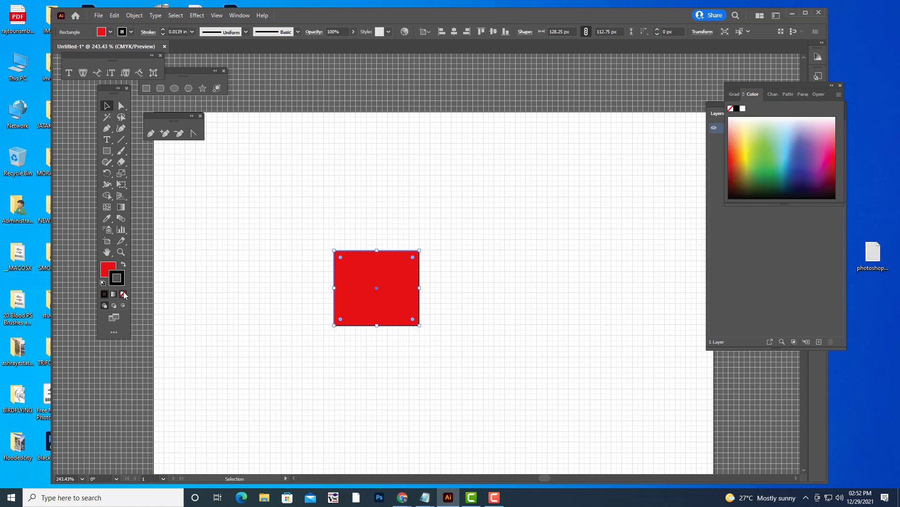
left_click(123, 294)
left_click(104, 270)
left_click(432, 209)
left_click(379, 284)
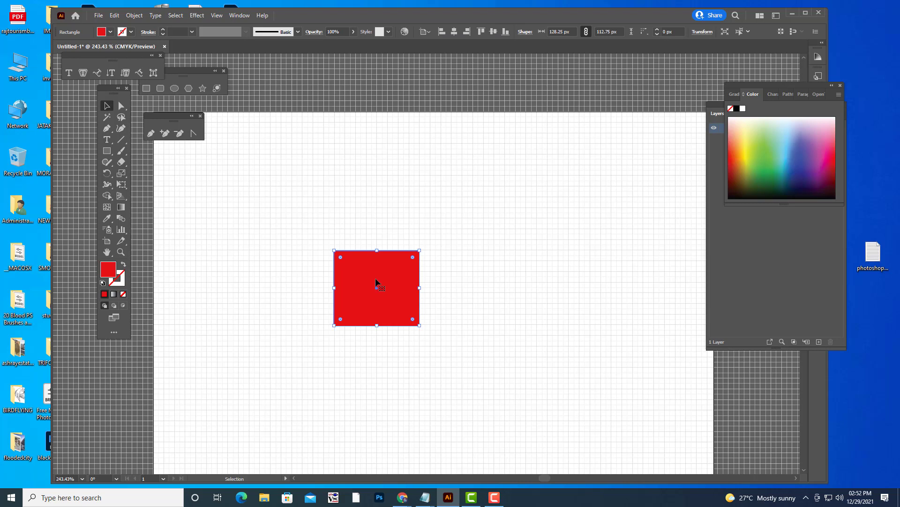
Step: Place 2003-Portrait-of-Shah-Rukh-Khan.jpg from the photoshop ref images folder on the artboard as a linked image
left_click(100, 15)
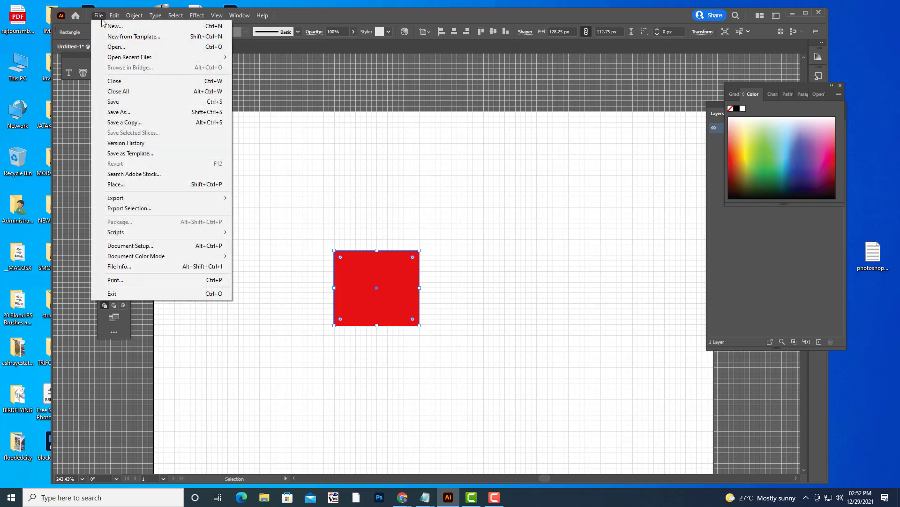
left_click(116, 184)
left_click(111, 136)
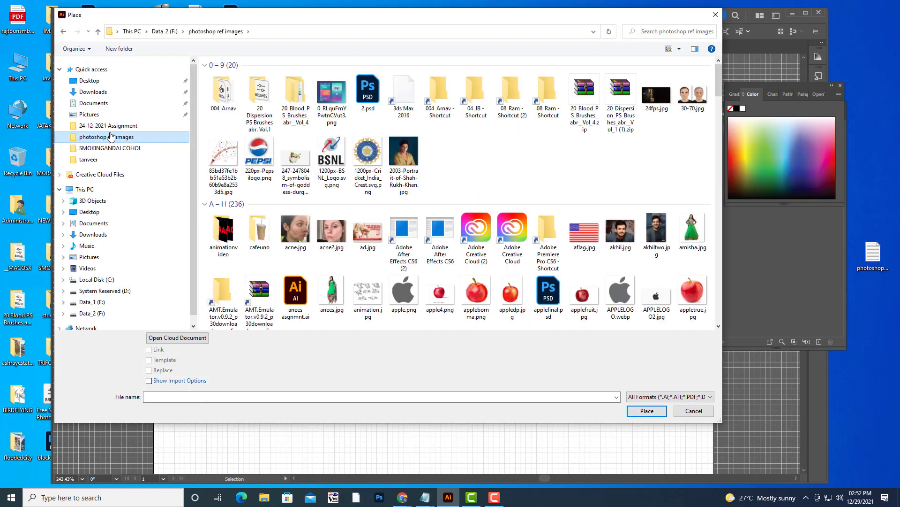
left_click(404, 157)
left_click(656, 415)
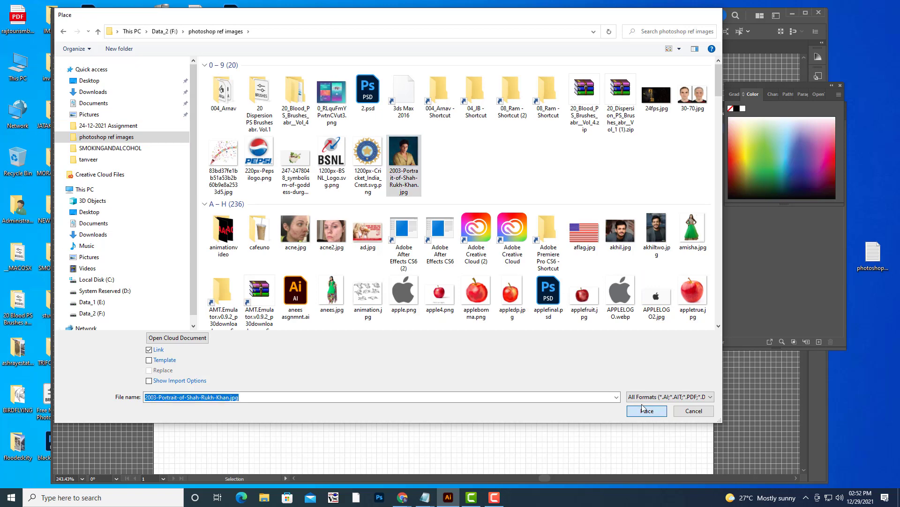
left_click(487, 306)
Step: Scale the placed portrait down to about 266 × 224 px and move it over the left part of the red rectangle
left_click_drag(621, 366, 174, 207)
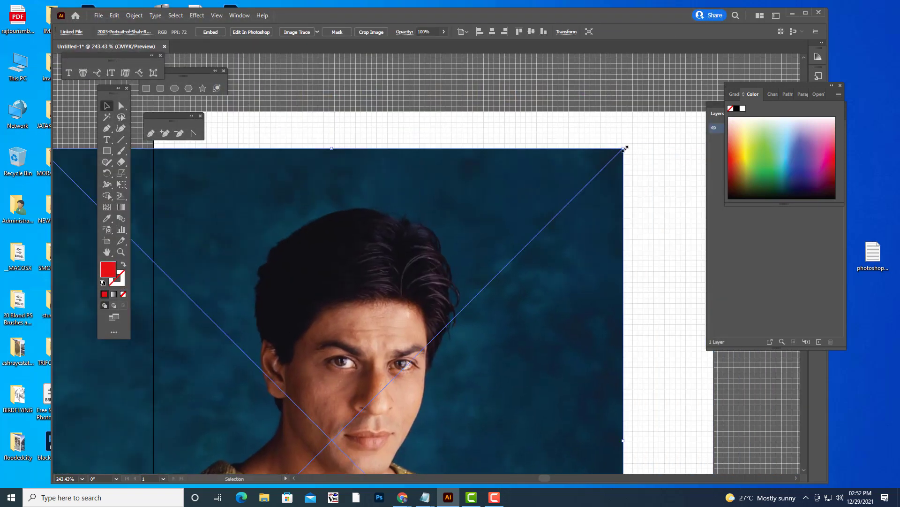
left_click_drag(624, 148, 598, 163)
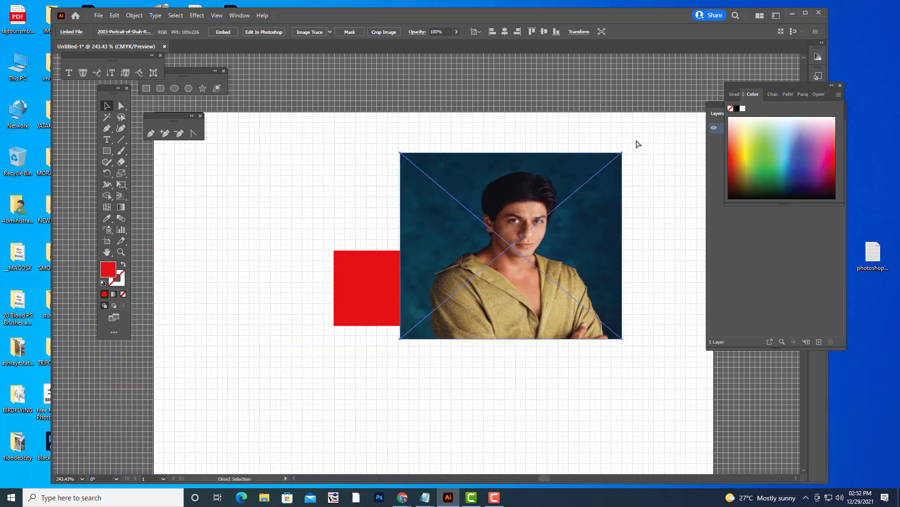
key("ctrl+z")
left_click_drag(404, 368, 582, 155)
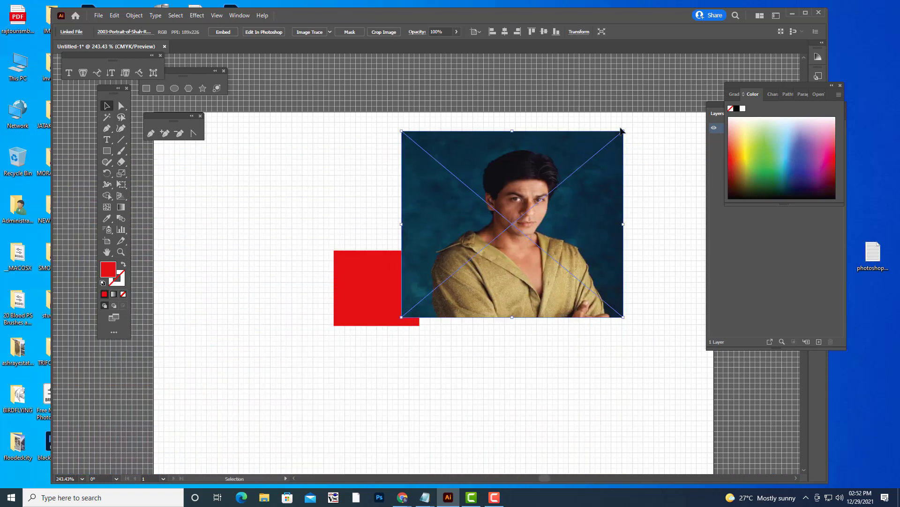
left_click_drag(624, 129, 578, 168)
left_click_drag(539, 212, 339, 283)
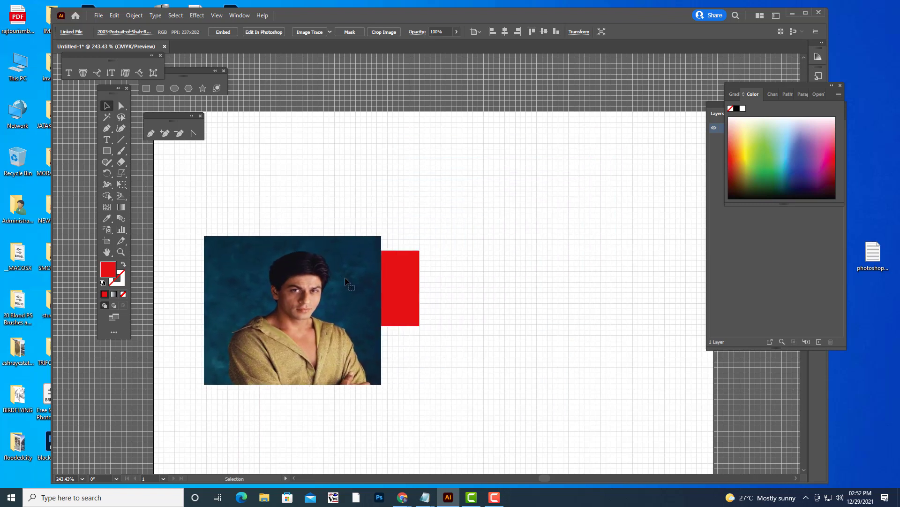
Step: Bring the partly covered red rectangle to the front of the portrait
left_click(407, 273)
right_click(403, 263)
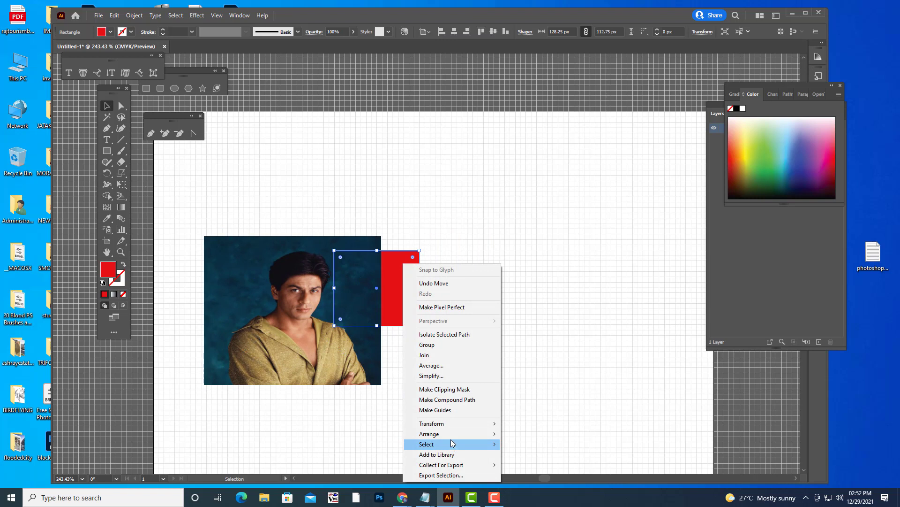
mouse_move(451, 437)
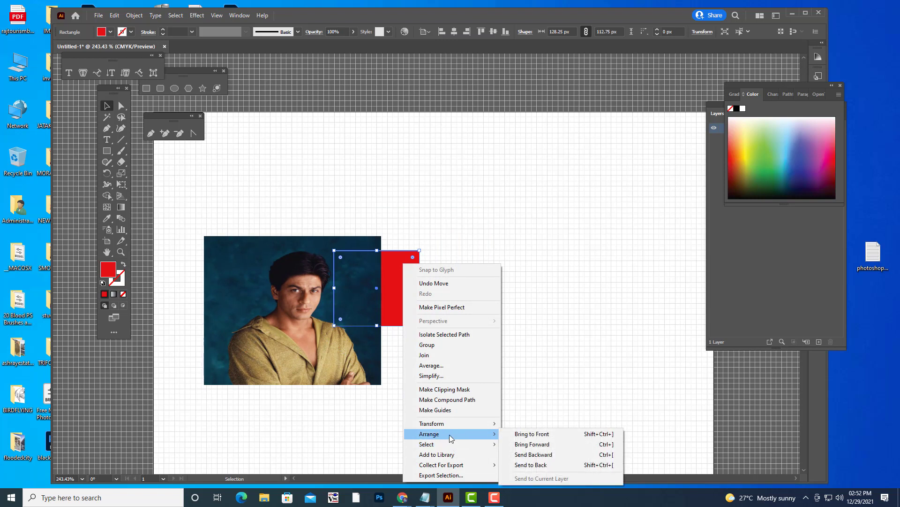
left_click(532, 434)
Step: Position the portrait behind the red rectangle and make a clipping mask from the two objects
left_click_drag(282, 342, 354, 321)
left_click(410, 267, "shift")
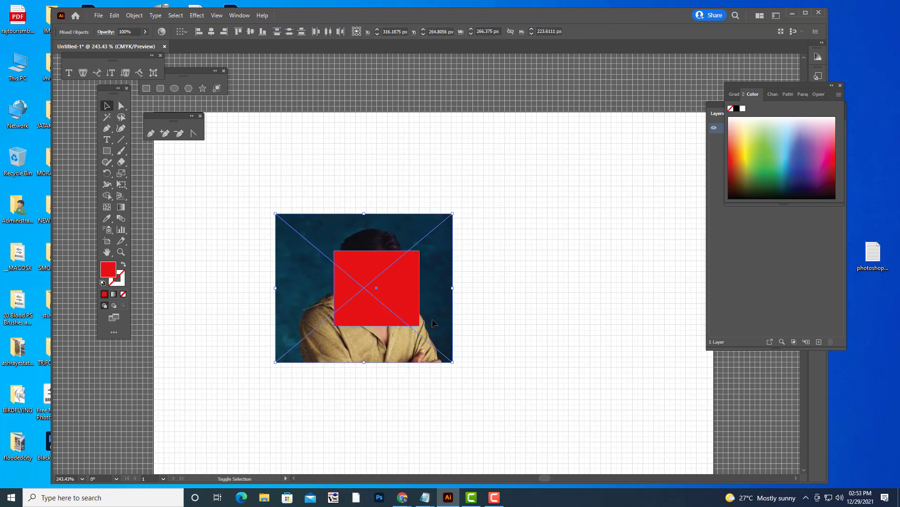
right_click(410, 268)
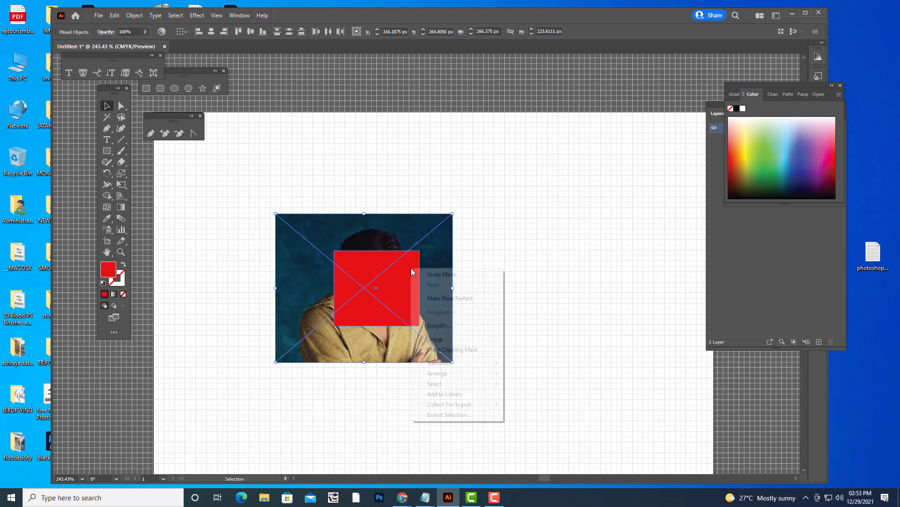
left_click(468, 350)
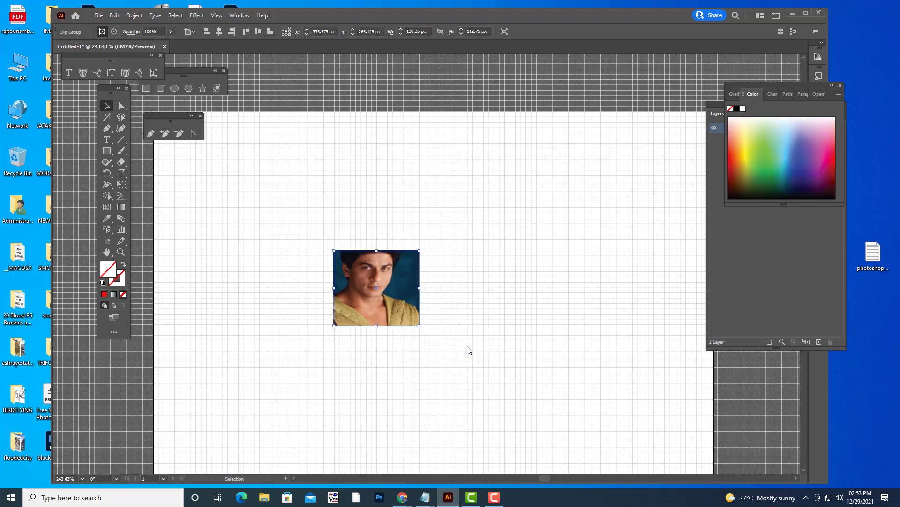
Step: Isolate the clip group, shift the portrait down inside its mask to frame the whole head, and exit isolation mode
left_click(513, 313)
left_click(378, 276)
key("ctrl+shift+a")
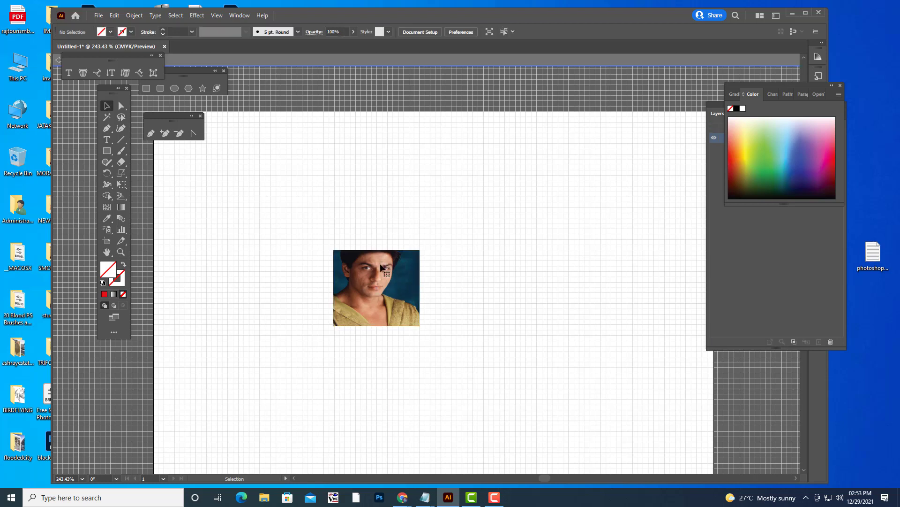
left_click_drag(376, 271, 385, 298)
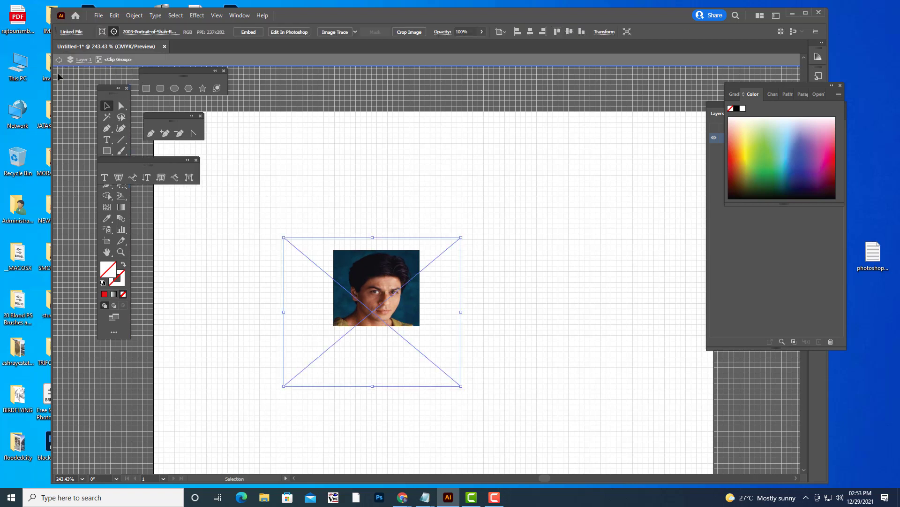
left_click(58, 63)
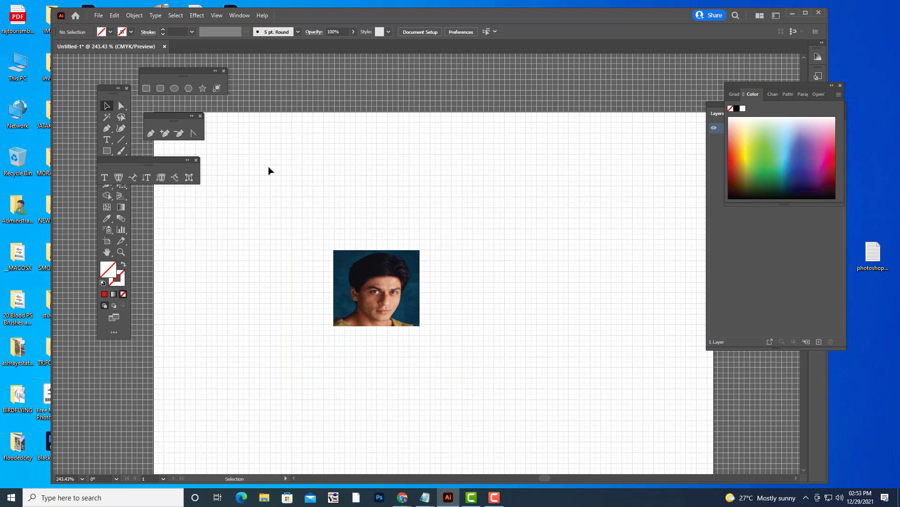
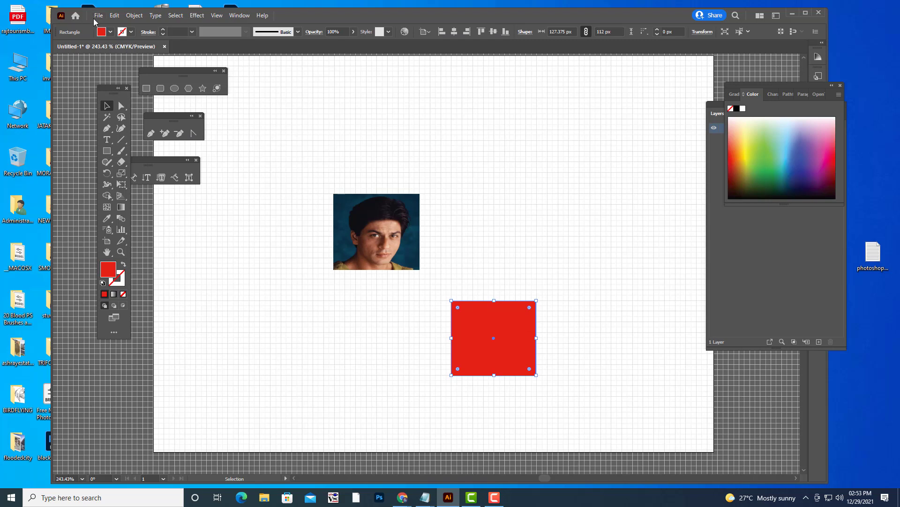
Step: Place akhil.jpg from the photoshop ref images folder on the artboard as a linked image
left_click(96, 17)
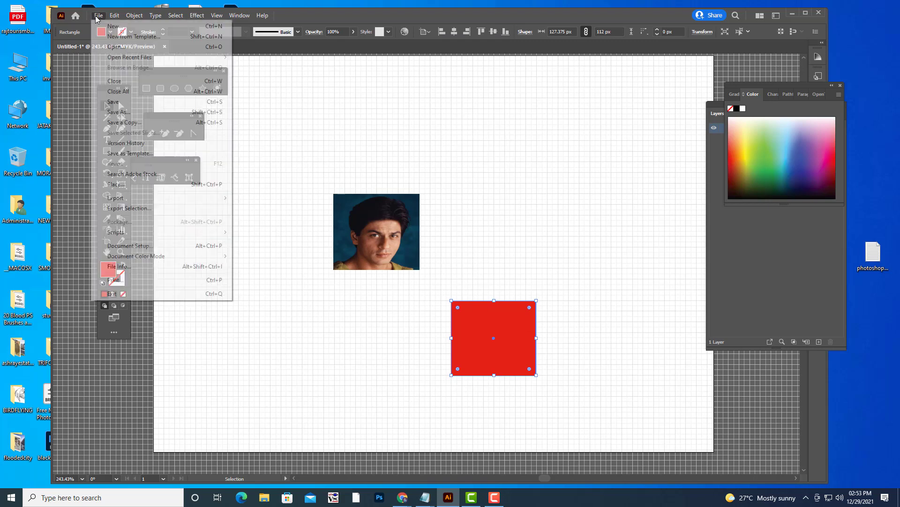
left_click(141, 185)
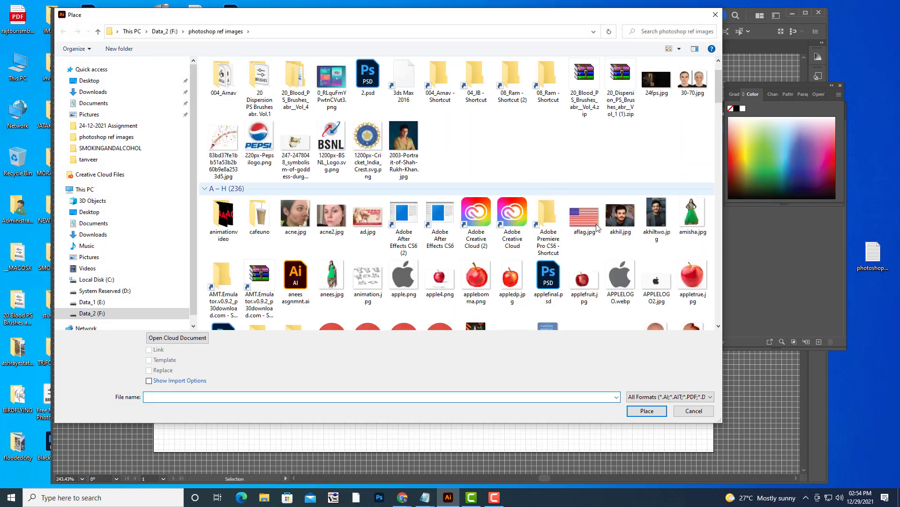
left_click(611, 228)
left_click(647, 410)
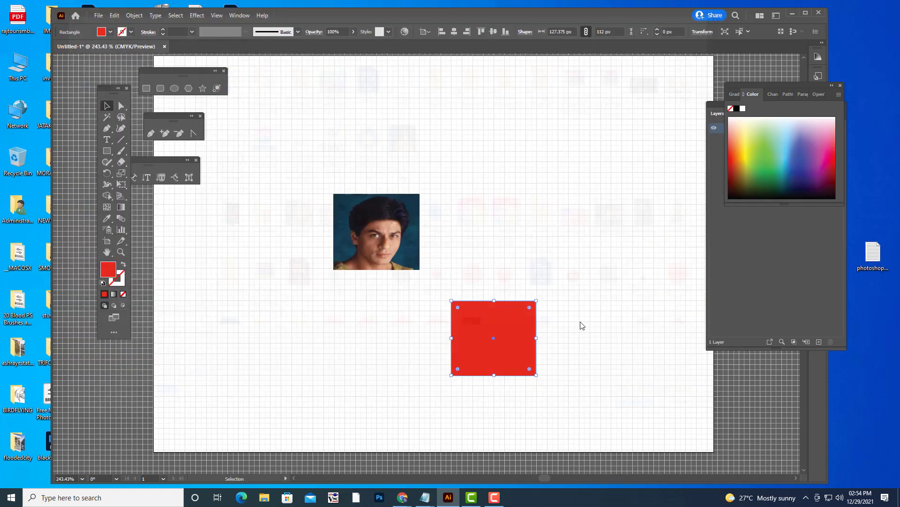
left_click(563, 306)
Step: Scale the akhil.jpg photo down to about 196 × 153 px and move it over the lower part of the second red rectangle
left_click_drag(634, 340, 359, 144)
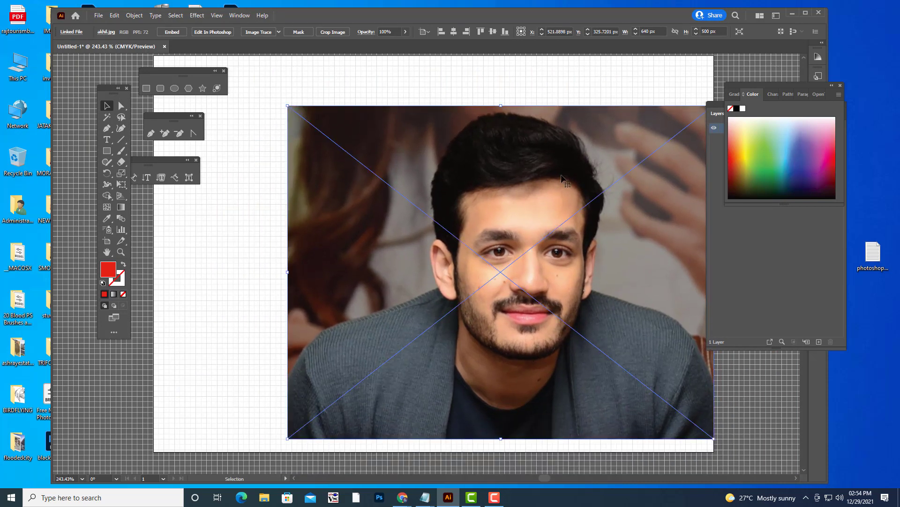
left_click_drag(543, 170, 516, 171)
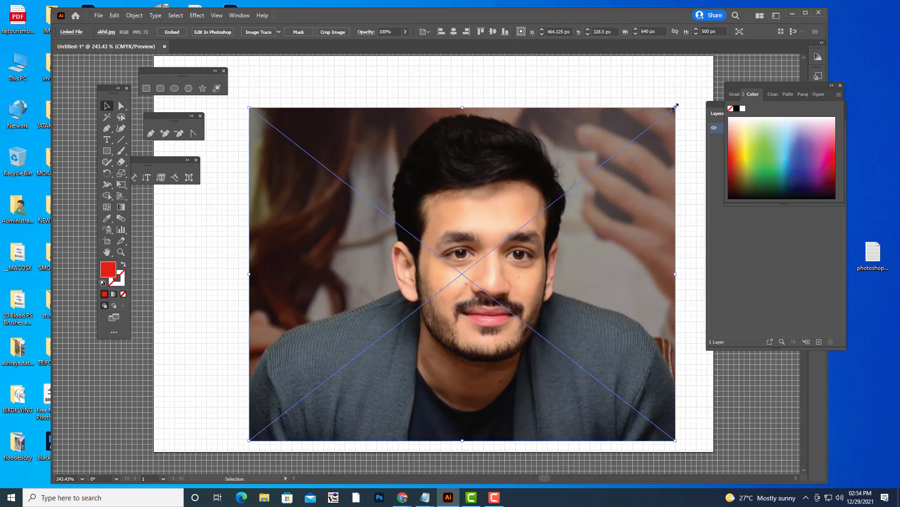
left_click_drag(675, 106, 551, 192)
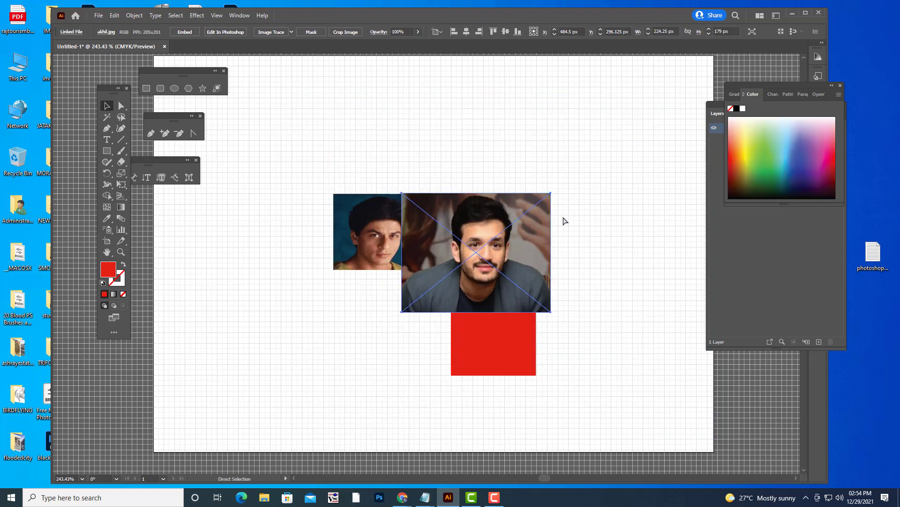
key("ctrl+z")
left_click_drag(691, 86, 404, 318)
left_click_drag(347, 345, 501, 347)
Step: Bring the second red rectangle to the front of the akhil.jpg photo
right_click(516, 307)
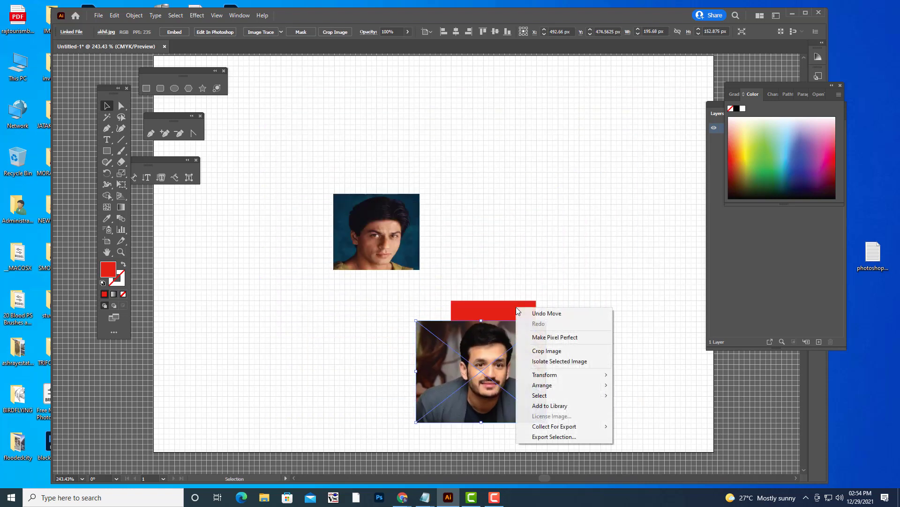
key("Escape")
right_click(493, 306)
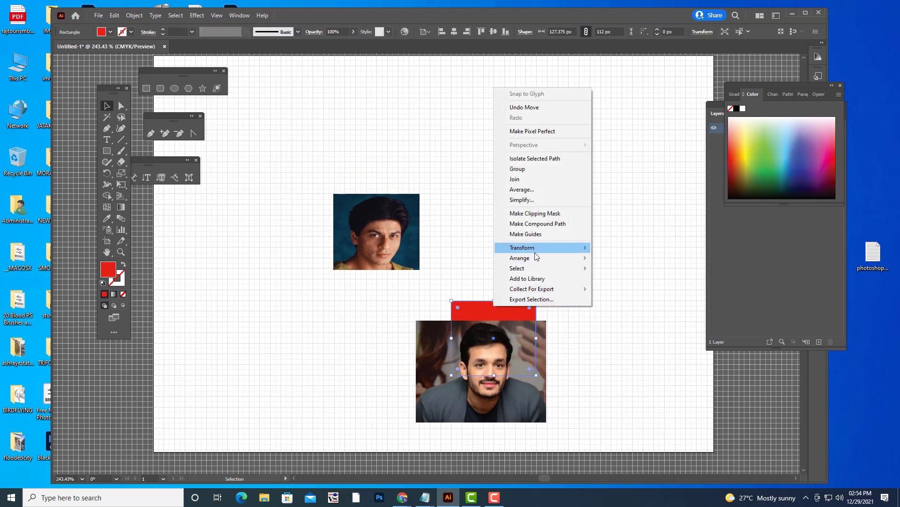
mouse_move(536, 257)
left_click(608, 258)
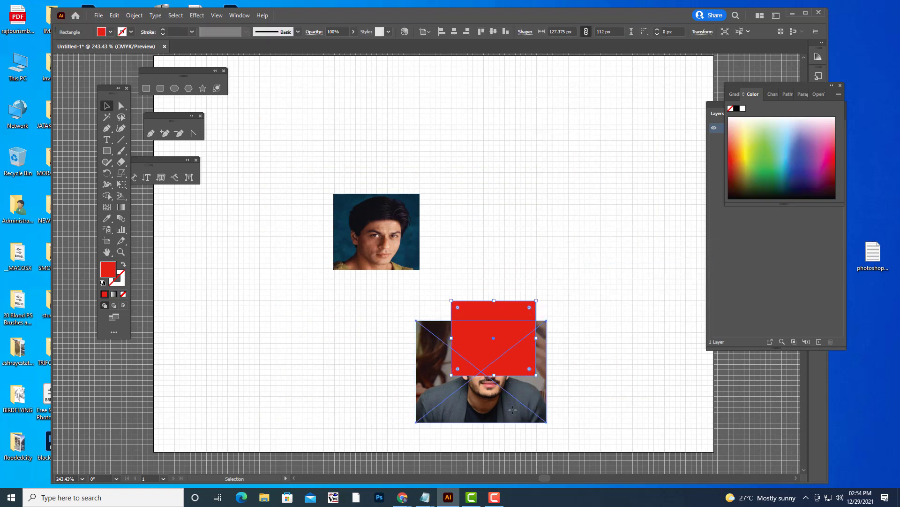
Step: Center the akhil.jpg photo behind the second red rectangle and clip it to the rectangle with a clipping mask
left_click_drag(528, 406, 535, 367)
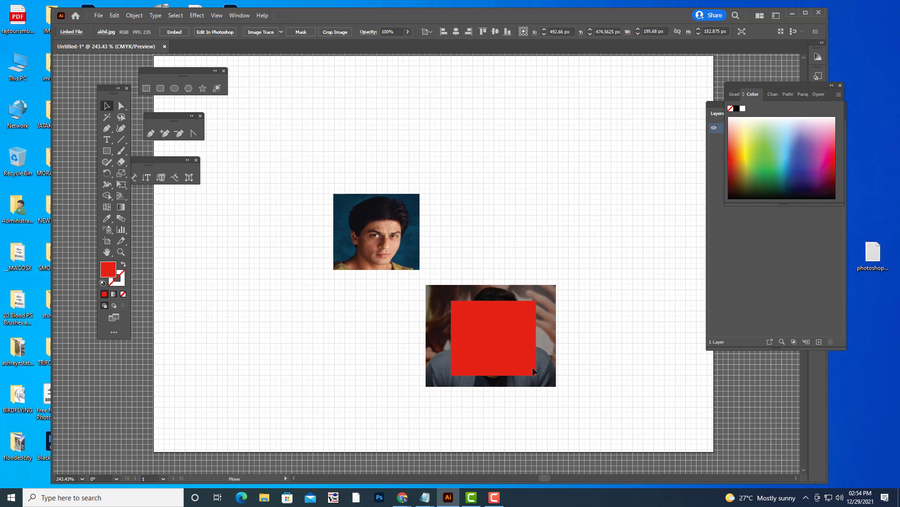
left_click(525, 320, "shift")
right_click(525, 321)
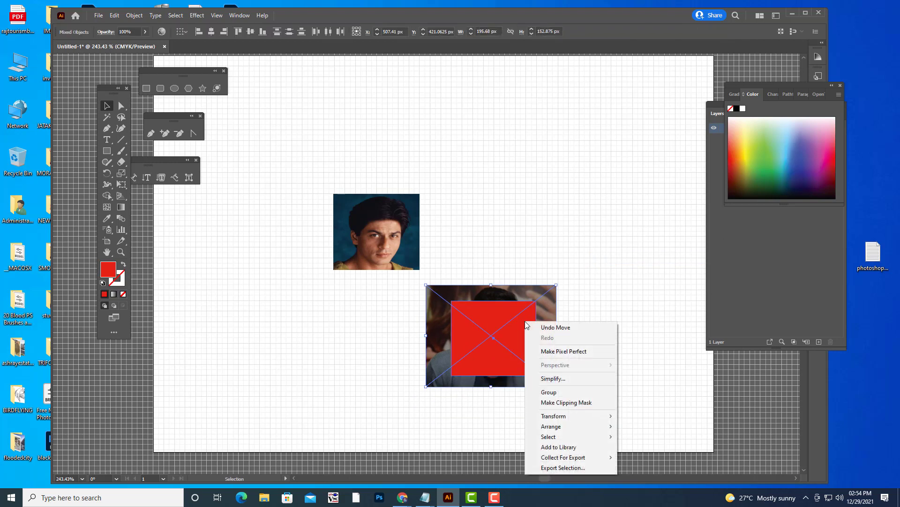
left_click(565, 407)
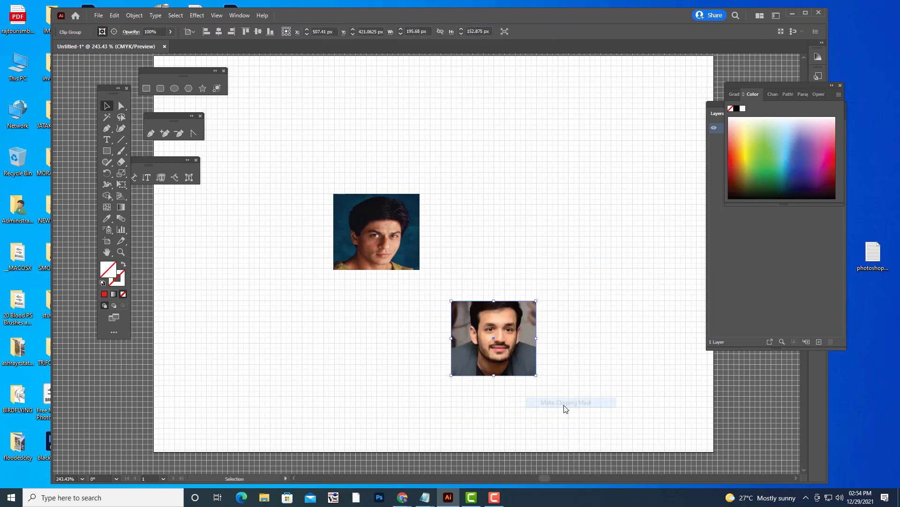
left_click(607, 358)
Step: Isolate the akhil.jpg clip group, shift the photo down inside its mask to frame the whole head, and exit isolation mode
left_click(530, 342)
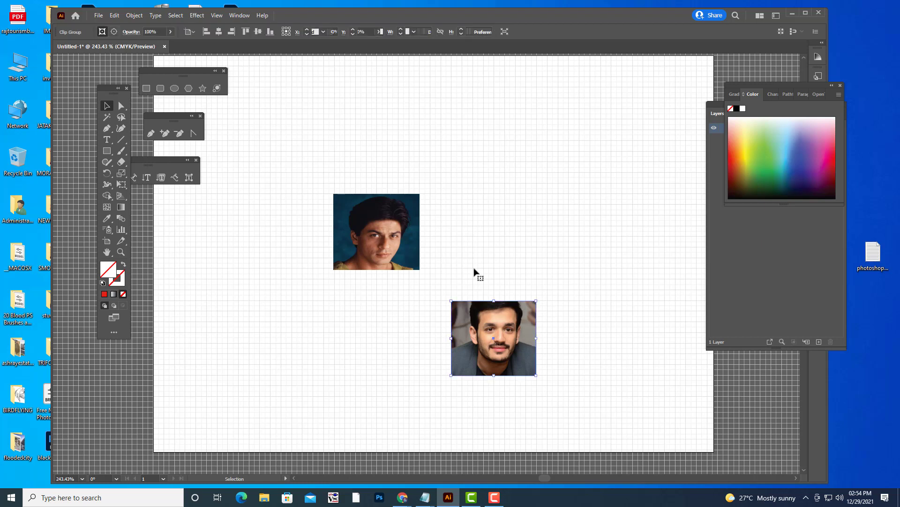
double_click(510, 322)
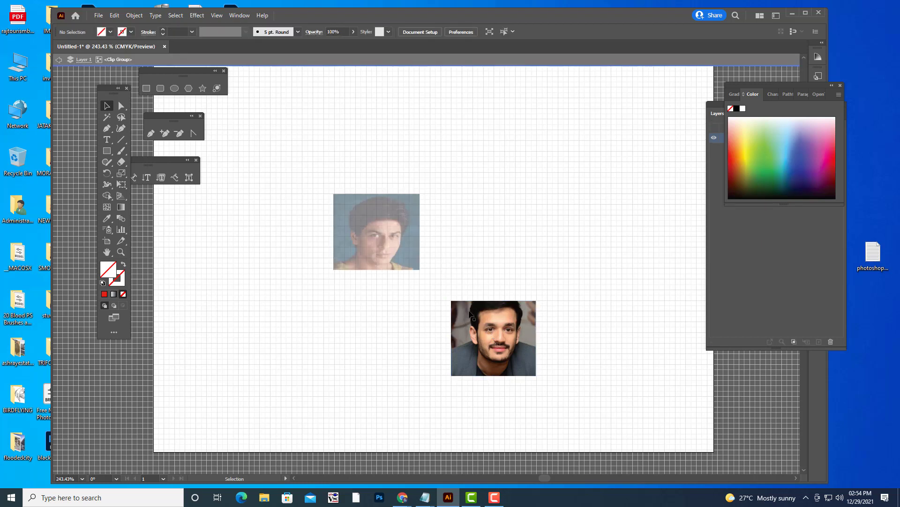
left_click(524, 347)
left_click_drag(524, 347, 521, 338)
left_click(609, 337)
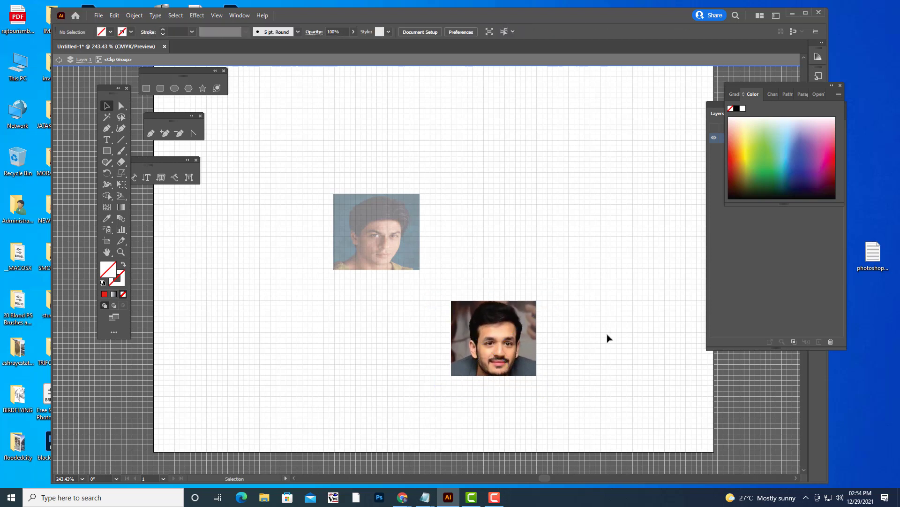
left_click(59, 60)
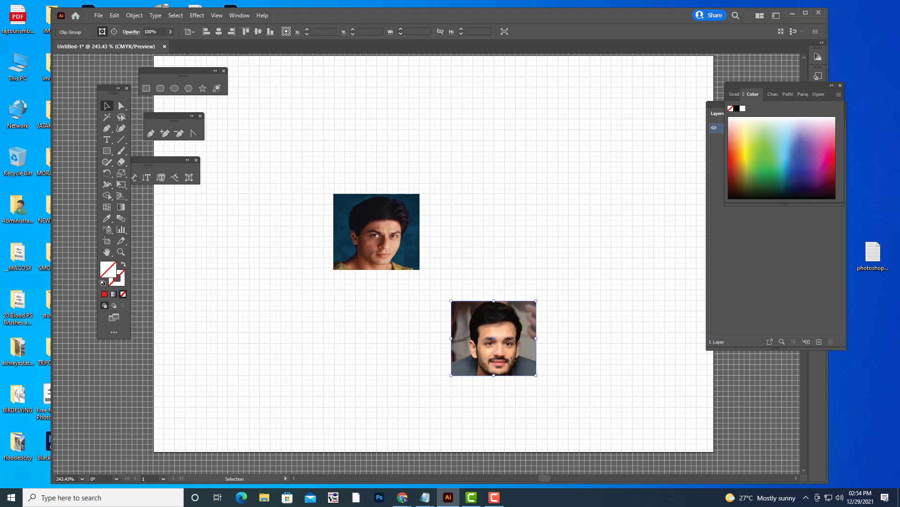
Step: Draw a rectangle about 127 × 111 px to the right of the first portrait, level with its top edge, and fill it with light green
key("m")
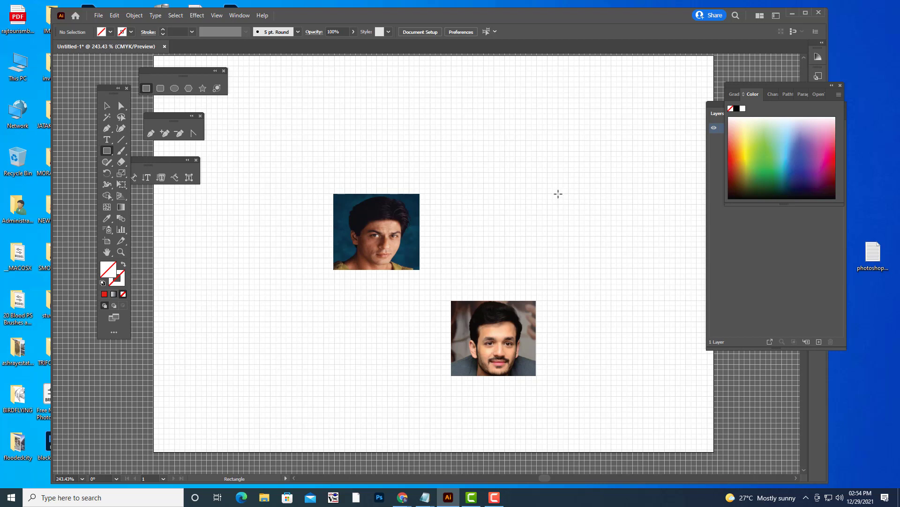
left_click_drag(558, 194, 642, 268)
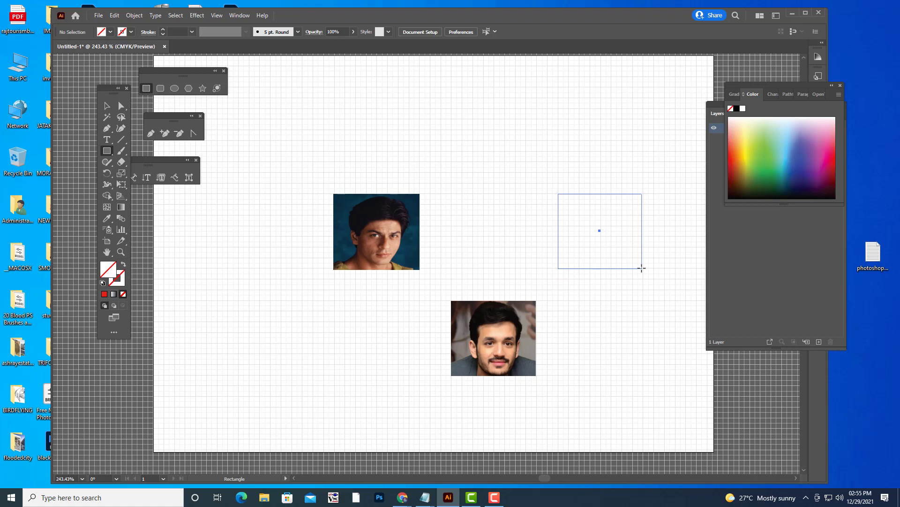
left_click_drag(643, 267, 642, 268)
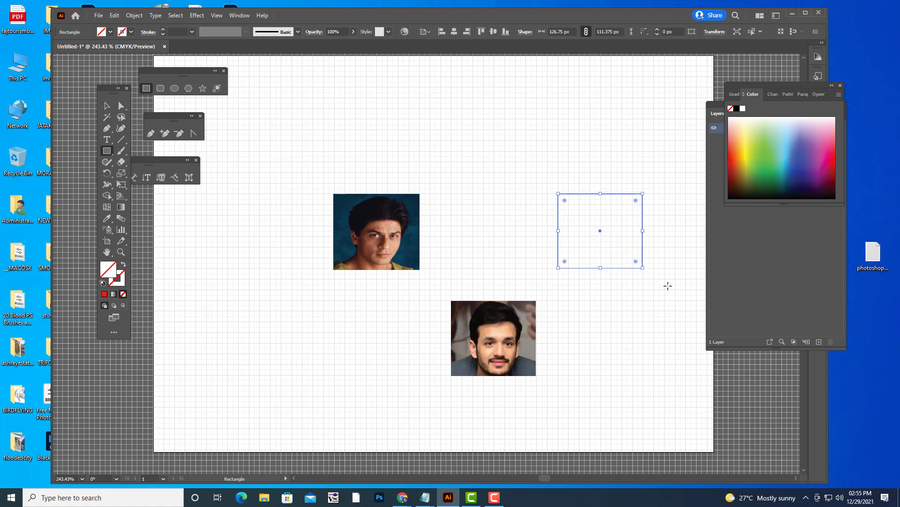
left_click(776, 152)
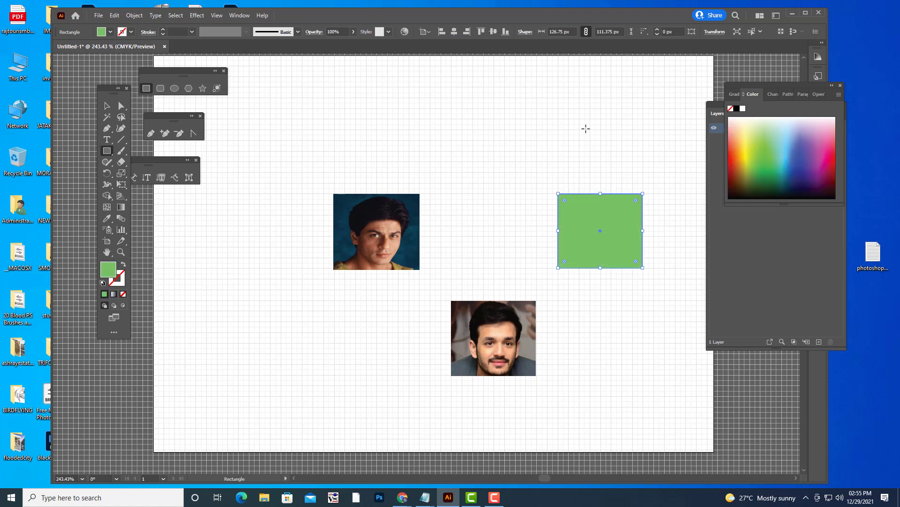
Step: Nudge the green rectangle down so its top edge sits slightly below that of the first portrait
key("Down")
key("Down")
key("Down")
key("Down")
key("Down")
key("Down")
key("Down")
key("Down")
key("Down")
key("Down")
key("Down")
key("Down")
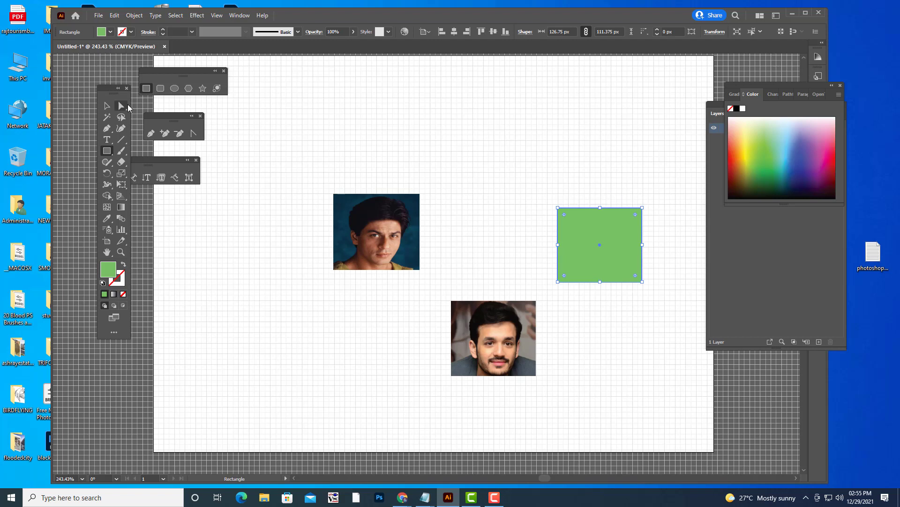
Step: Place healthy-hair.jpg from the photoshop ref images folder on the artboard as a linked image
left_click(107, 106)
left_click(101, 18)
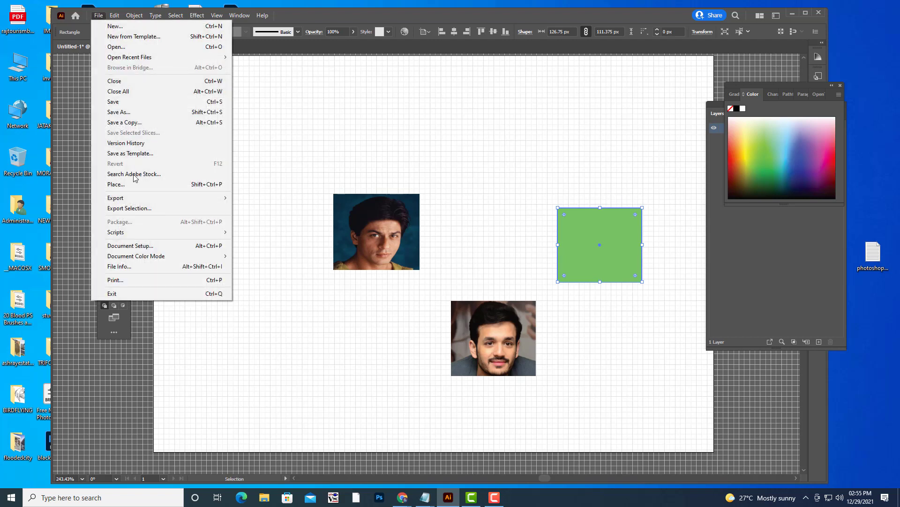
left_click(136, 184)
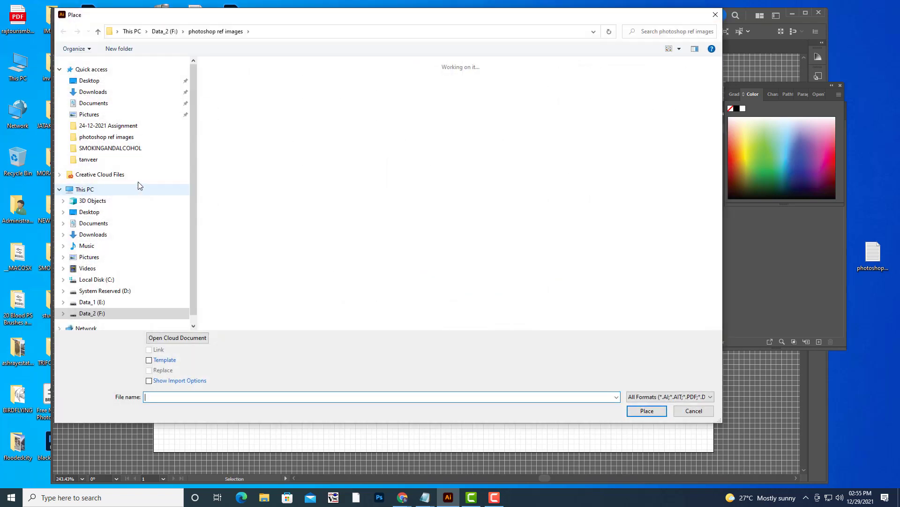
scroll(633, 238, "down", 10)
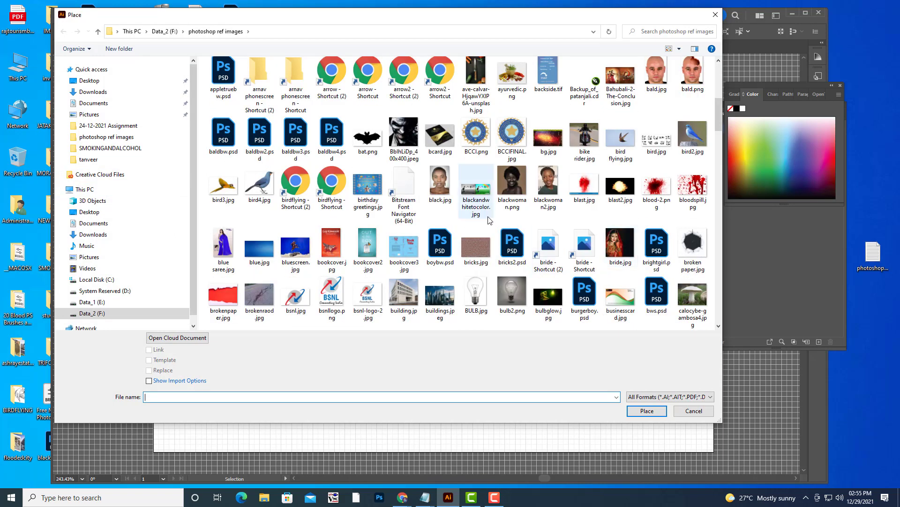
scroll(571, 246, "down", 10)
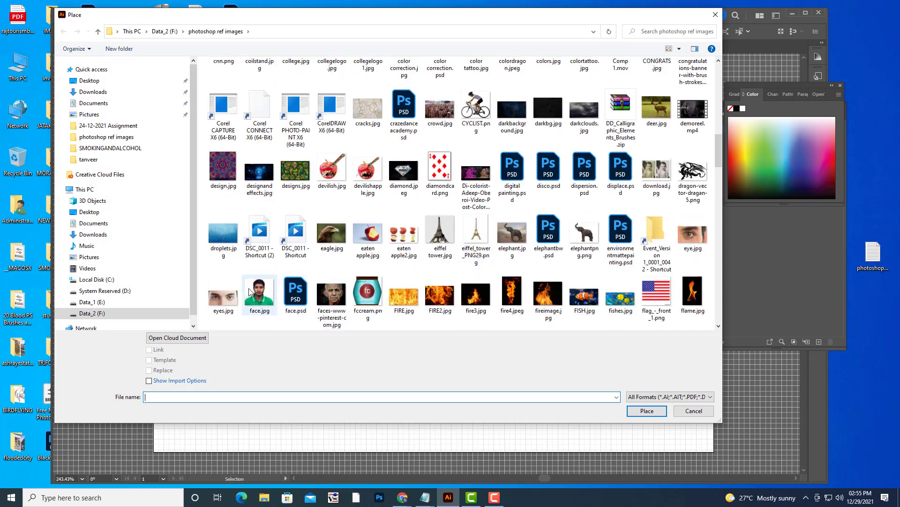
scroll(311, 272, "down", 5)
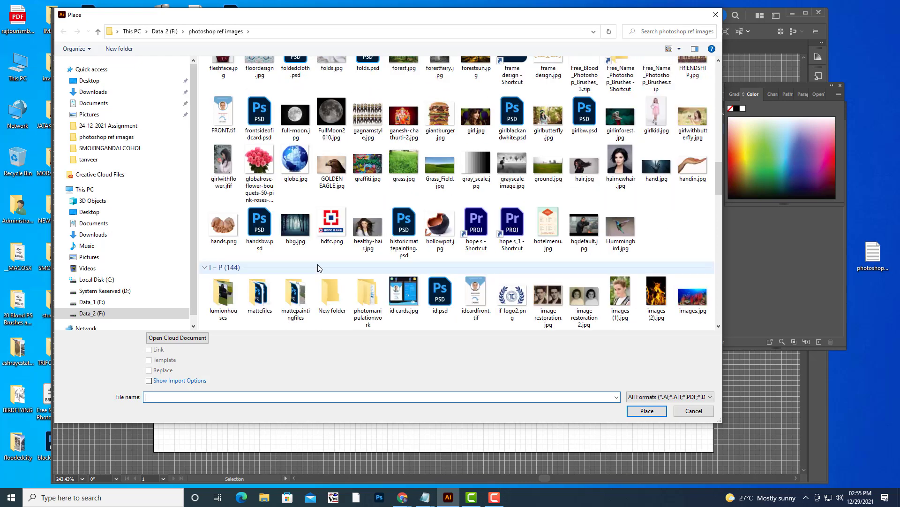
left_click(368, 226)
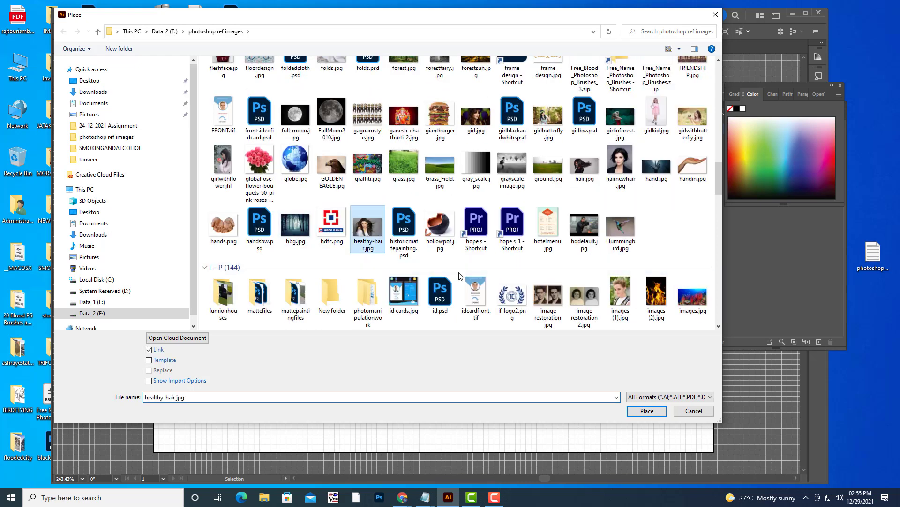
left_click(649, 411)
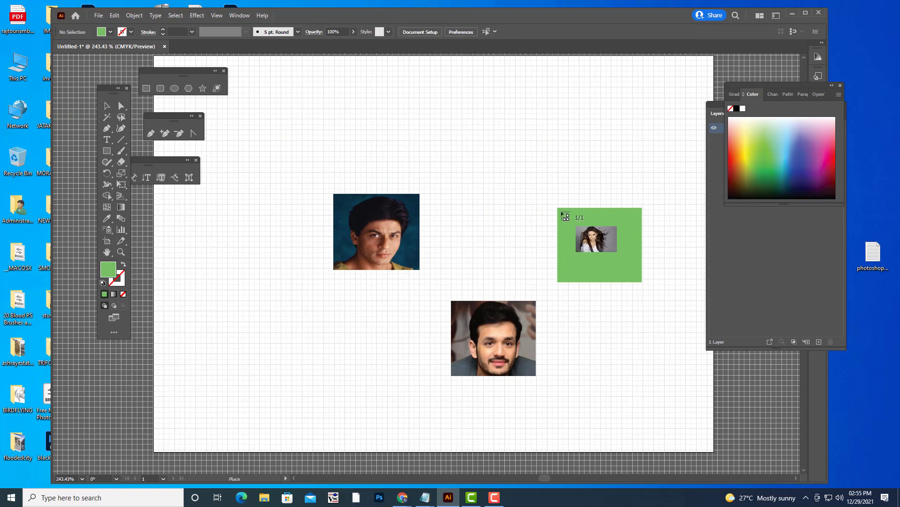
left_click(564, 213)
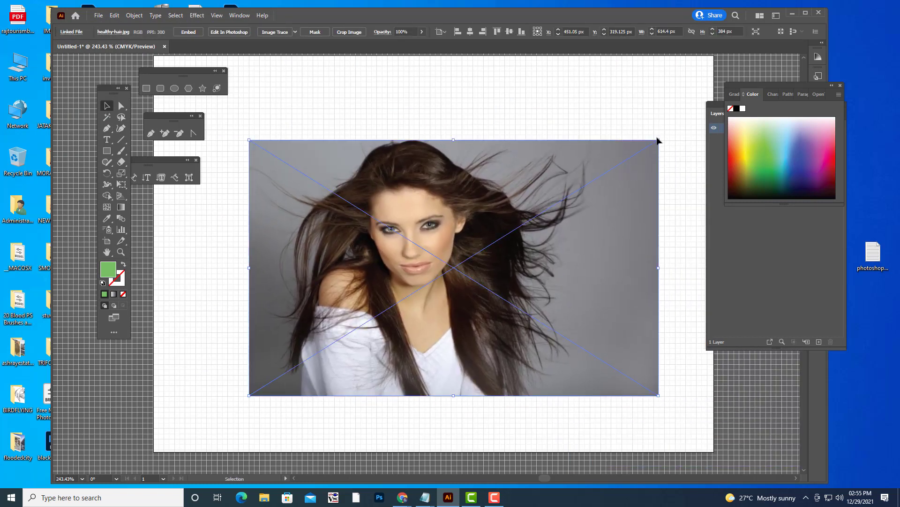
Step: Scale the healthy-hair.jpg photo to about 225 × 141 px over the green rectangle, and bring the rectangle to the front
left_click_drag(658, 139, 643, 246)
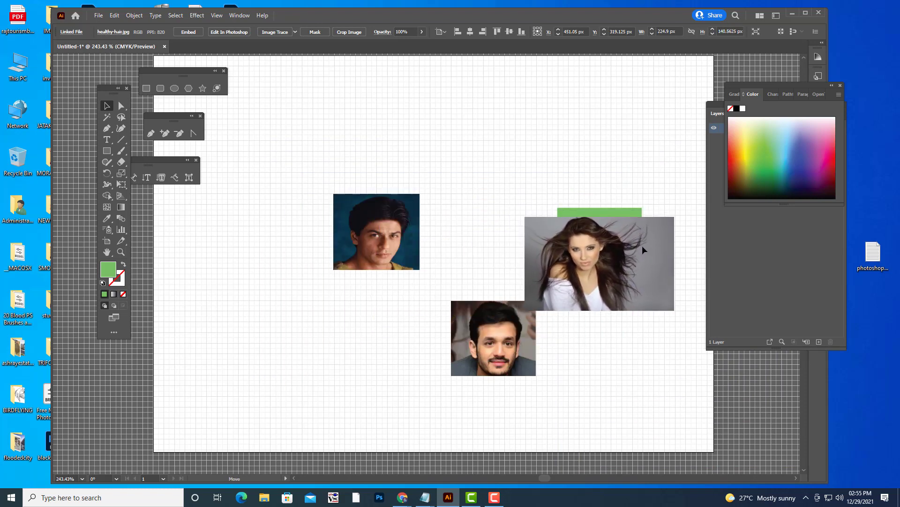
left_click(627, 208)
right_click(627, 210)
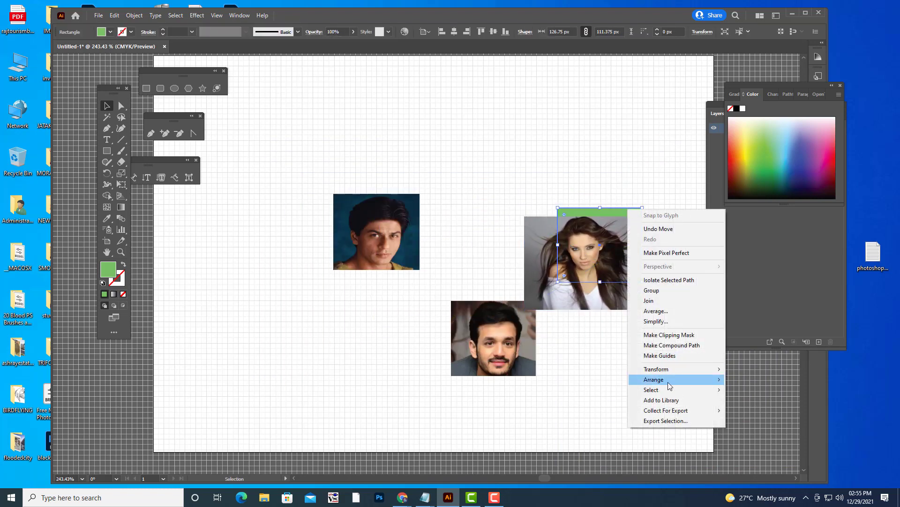
mouse_move(670, 385)
left_click(749, 379)
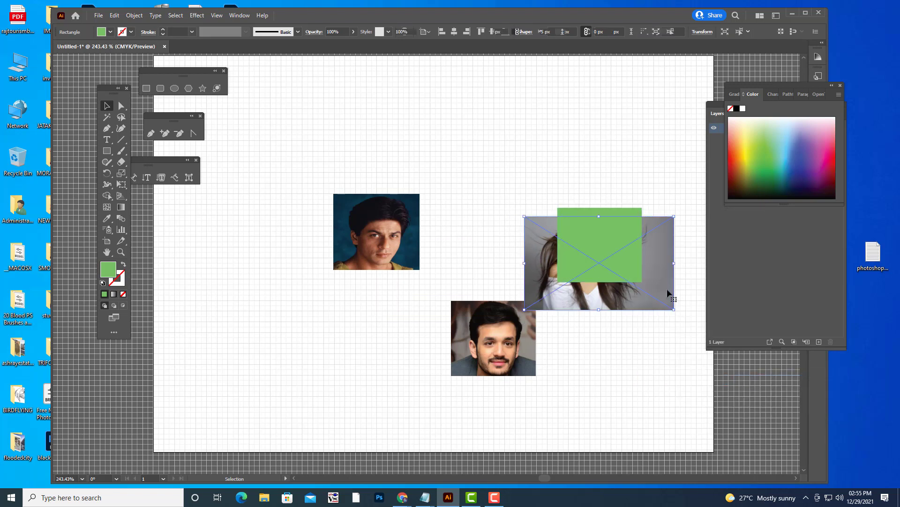
Step: Center the healthy-hair.jpg photo behind the green rectangle and clip it to the rectangle with a clipping mask
left_click_drag(668, 293, 666, 270)
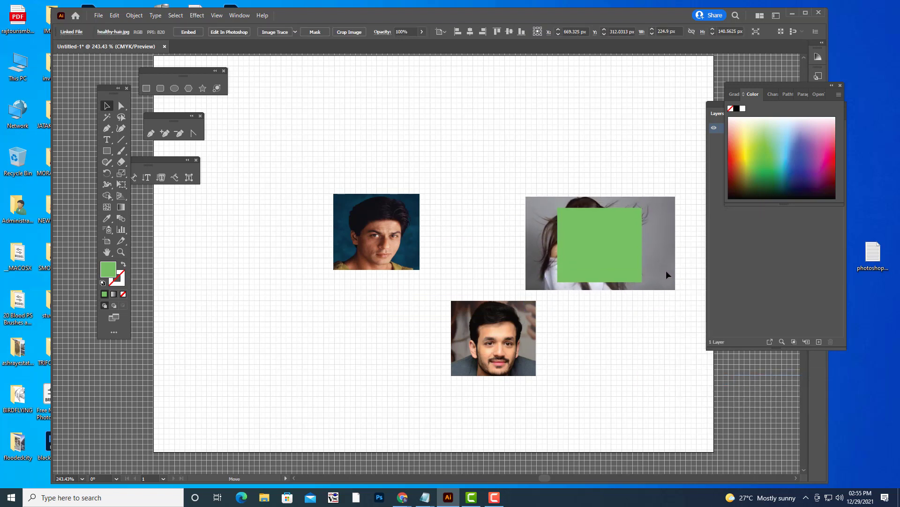
left_click(624, 213, "shift")
right_click(626, 215)
left_click(672, 295)
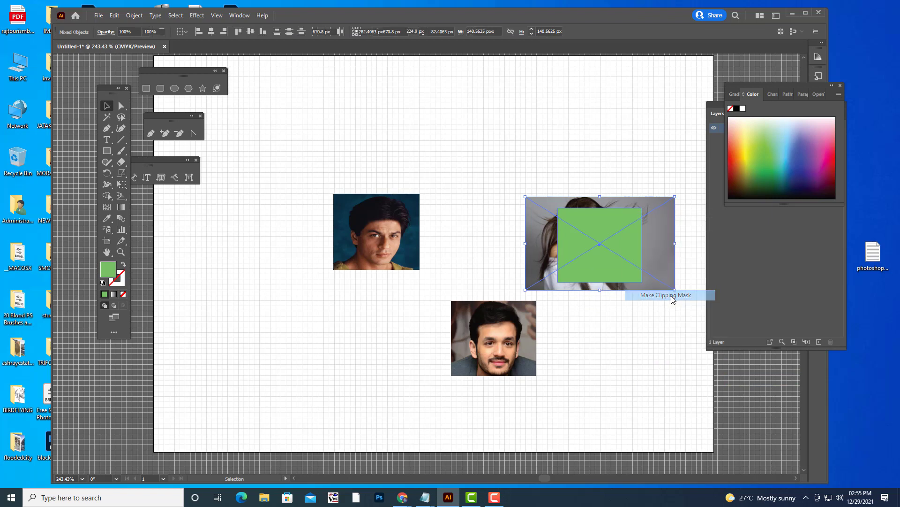
left_click(665, 321)
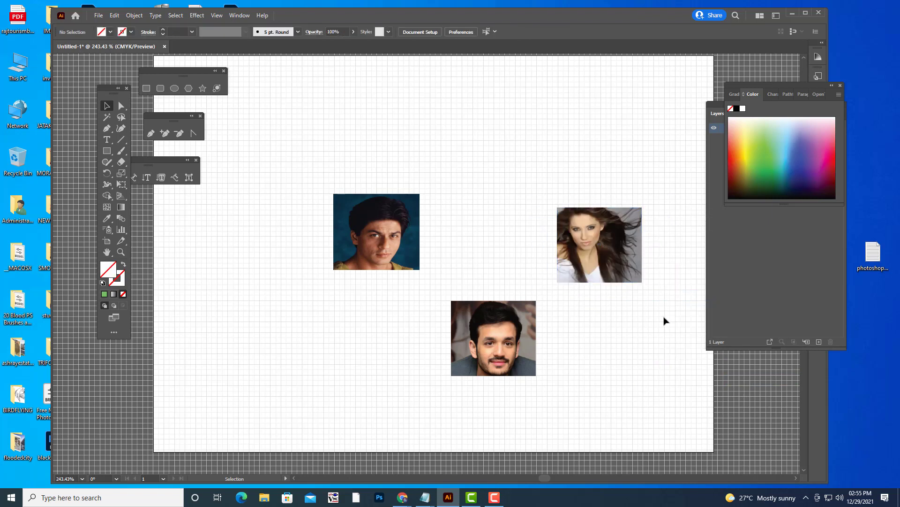
Step: Move the healthy-hair.jpg clip group up the grid so its top edge is level with the first portrait
left_click(614, 231)
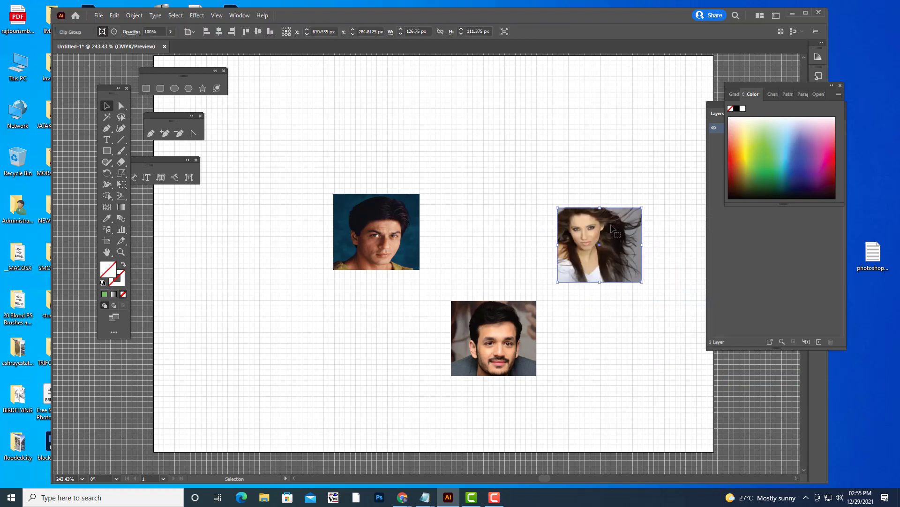
left_click_drag(611, 230, 613, 213)
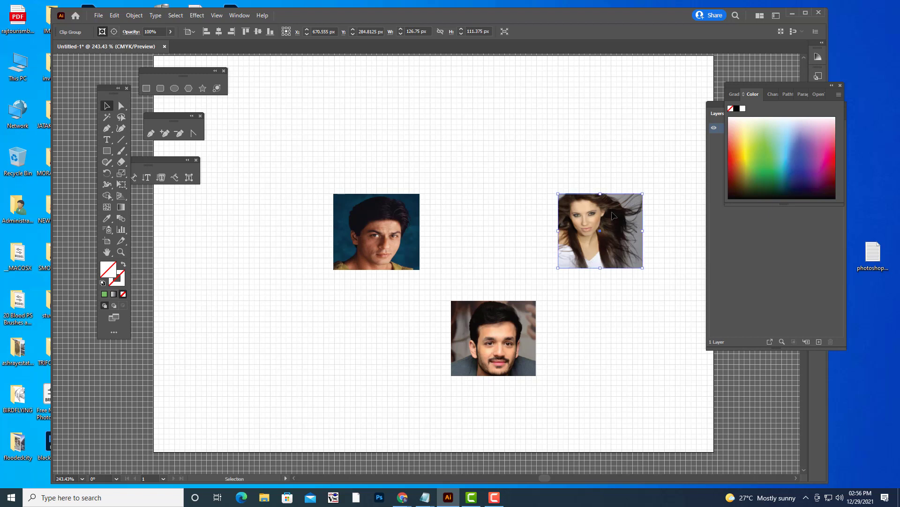
left_click(659, 296)
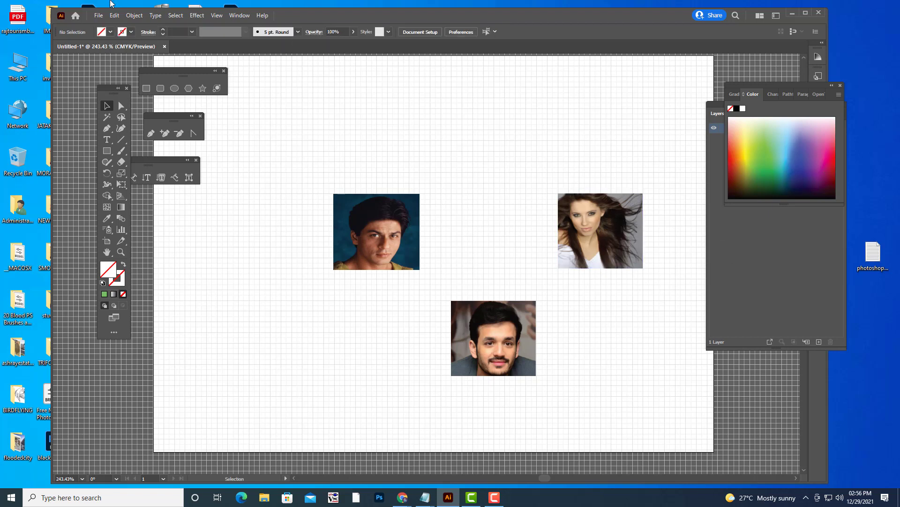
left_click(98, 16)
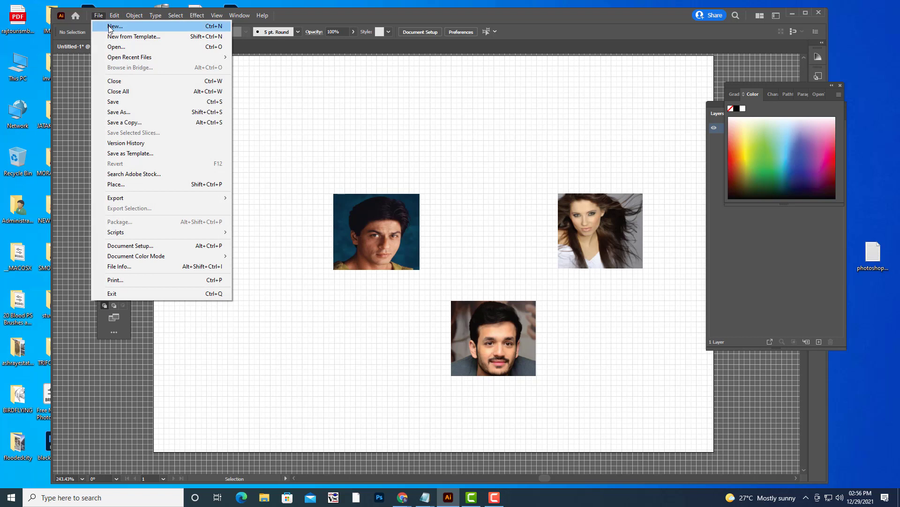
left_click(109, 27)
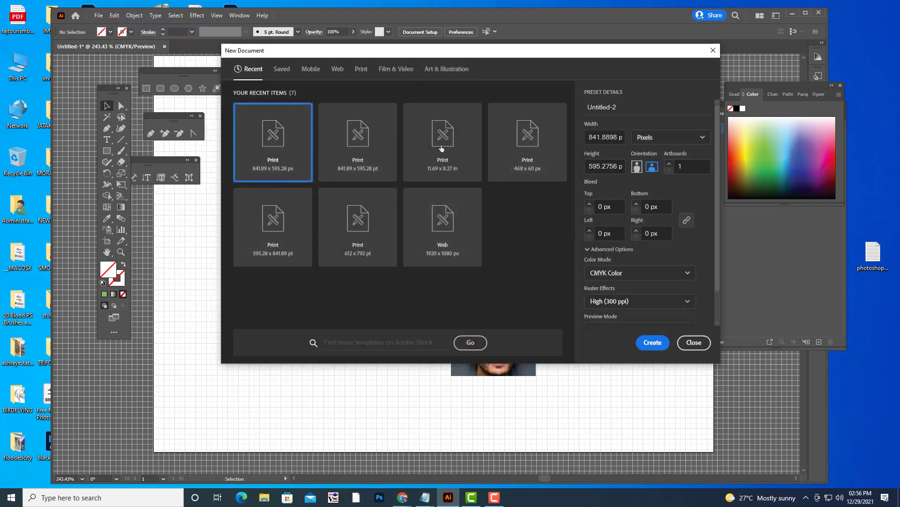
left_click(530, 143)
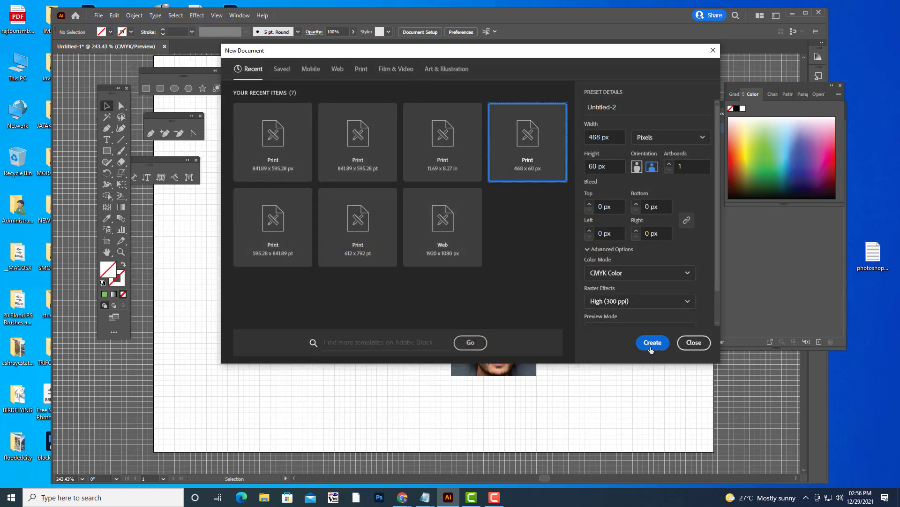
left_click(652, 344)
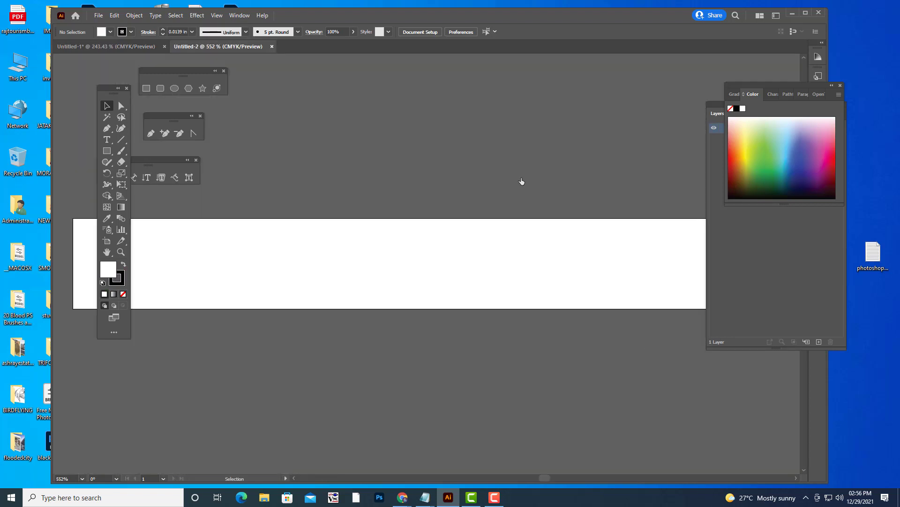
left_click(272, 46)
Step: Create a new document from the 11.69 × 8.27 in print preset and move the Color panel clear of the Layers panel
left_click(99, 15)
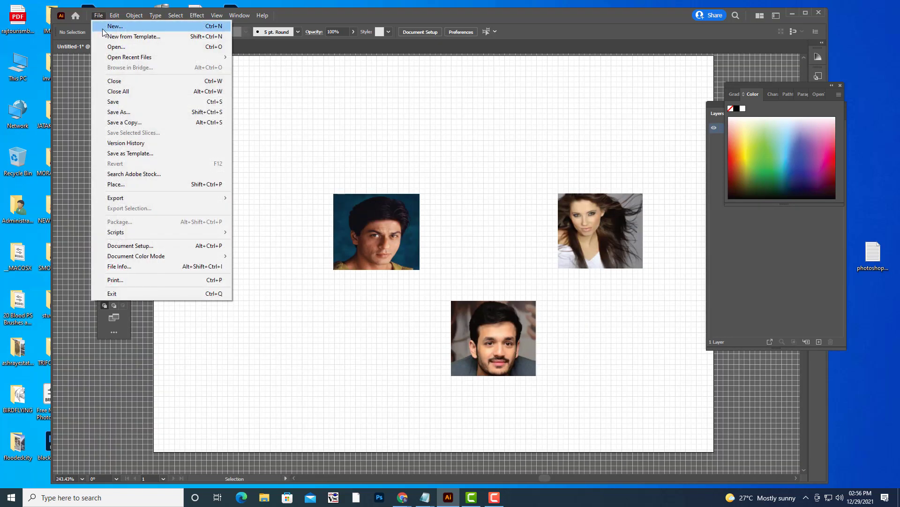
left_click(104, 26)
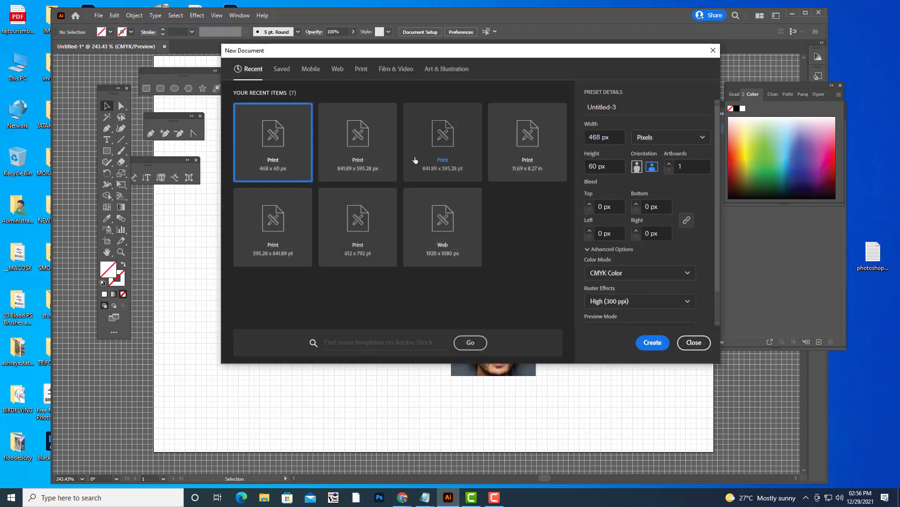
left_click(526, 141)
left_click(645, 343)
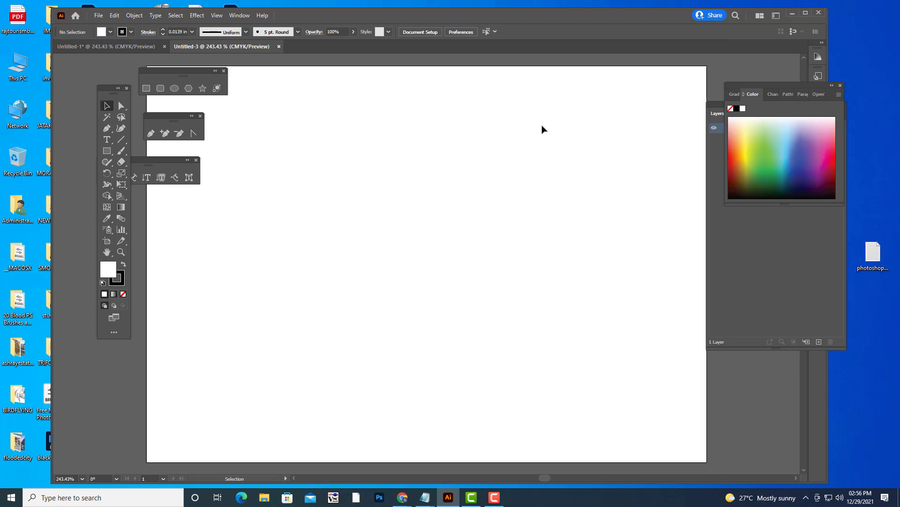
key("ctrl+minus")
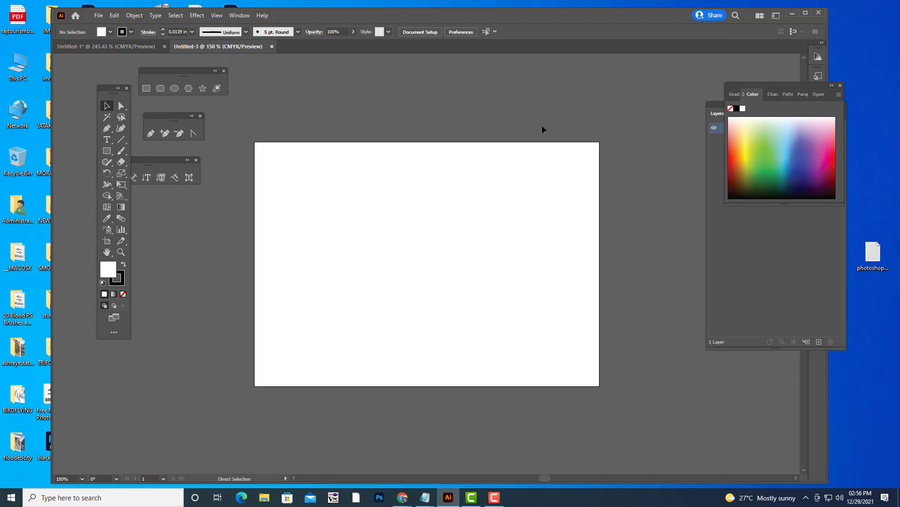
key("ctrl+minus")
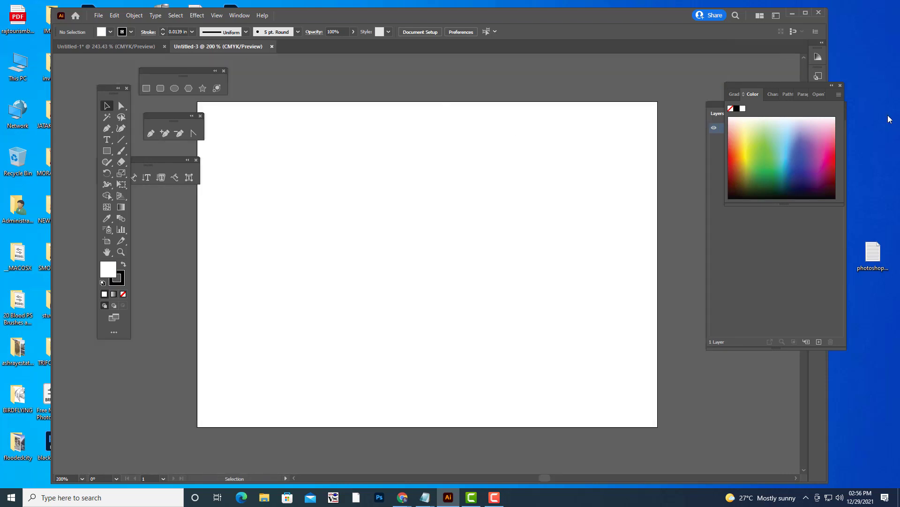
left_click_drag(730, 83, 696, 63)
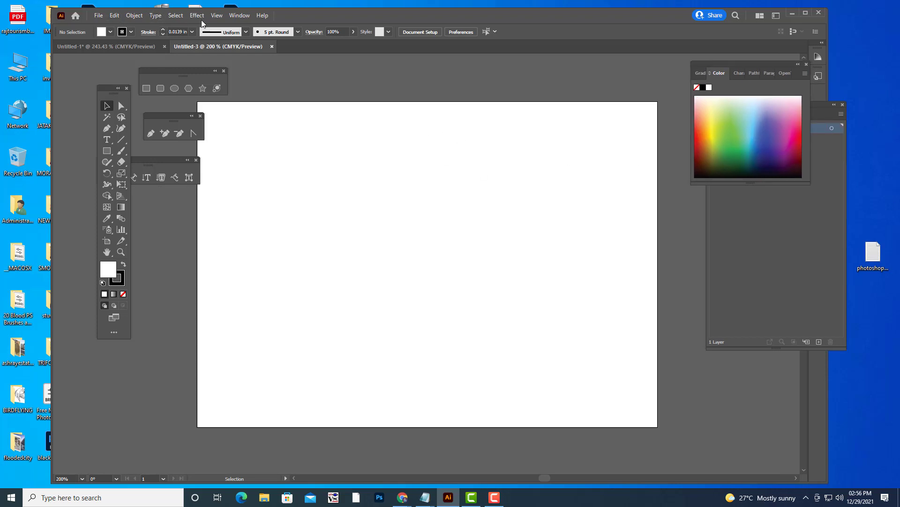
Step: Turn on Snap to Grid and Snap to Pixel, and show the document grid
left_click(217, 15)
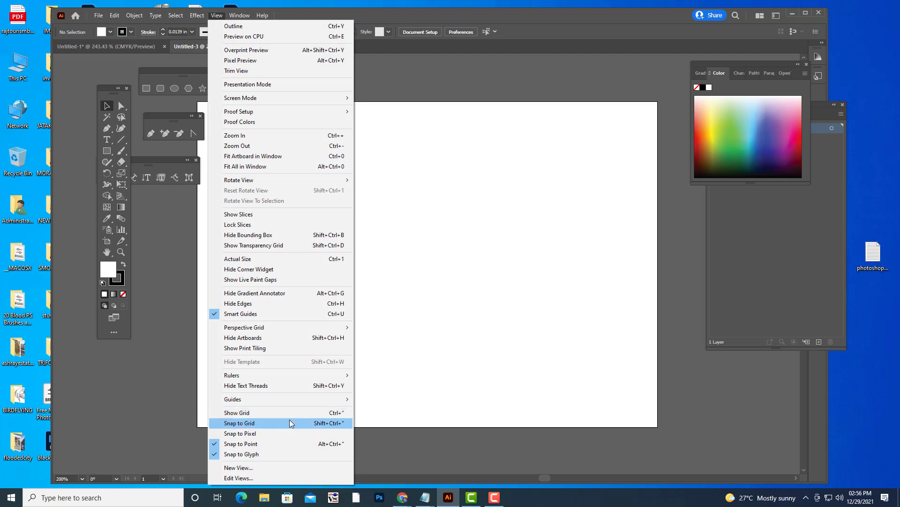
left_click(291, 422)
left_click(217, 15)
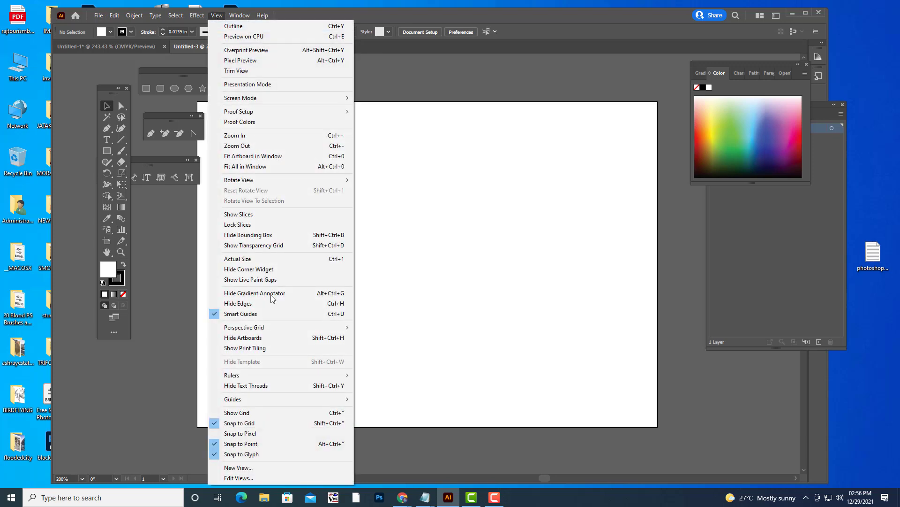
left_click(249, 413)
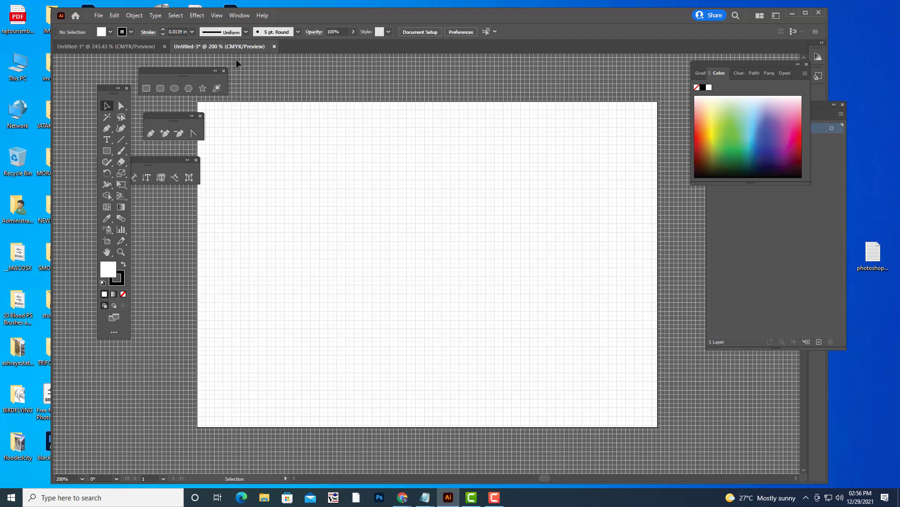
left_click(217, 15)
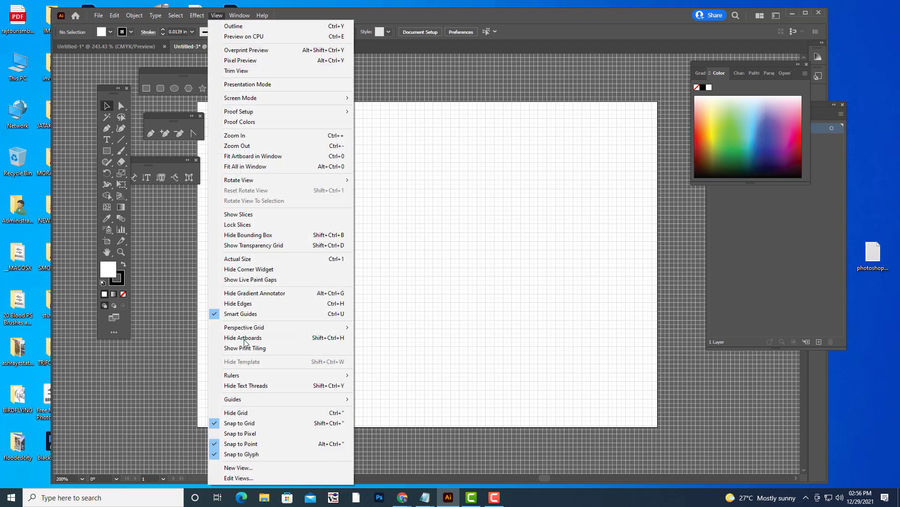
left_click(261, 433)
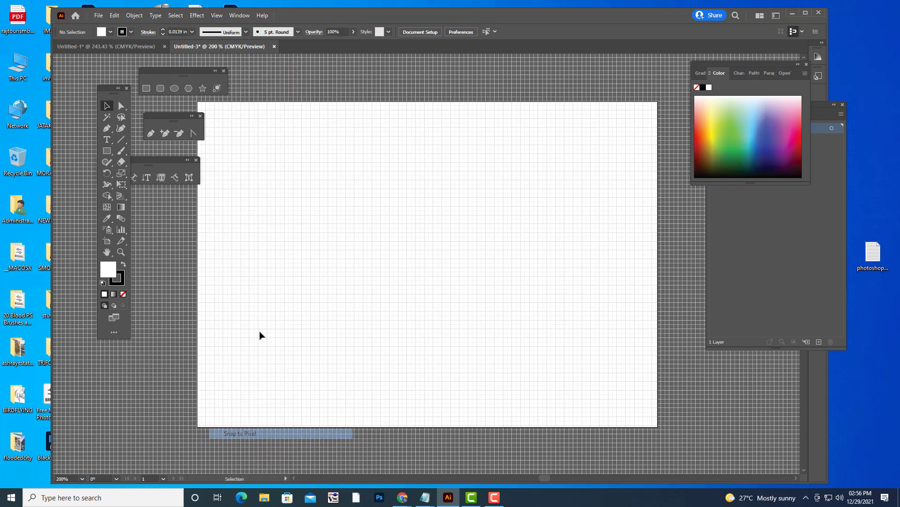
left_click(220, 17)
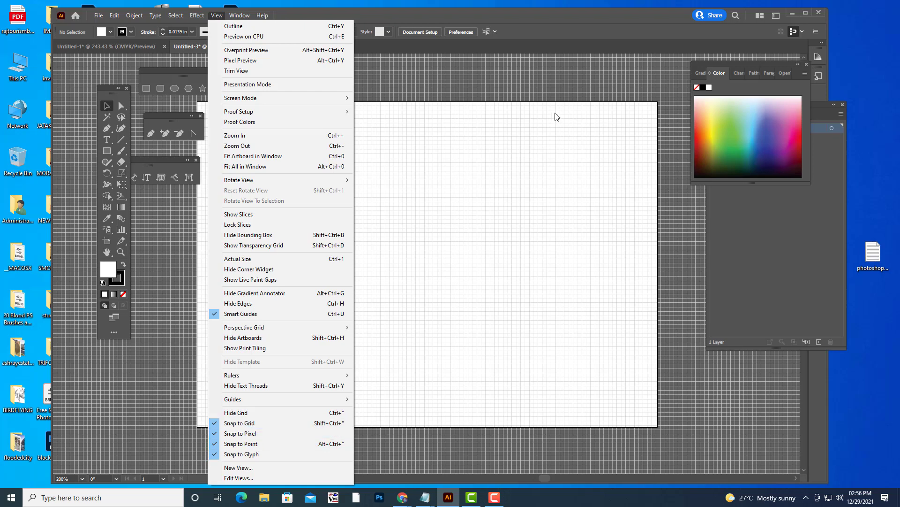
left_click(536, 32)
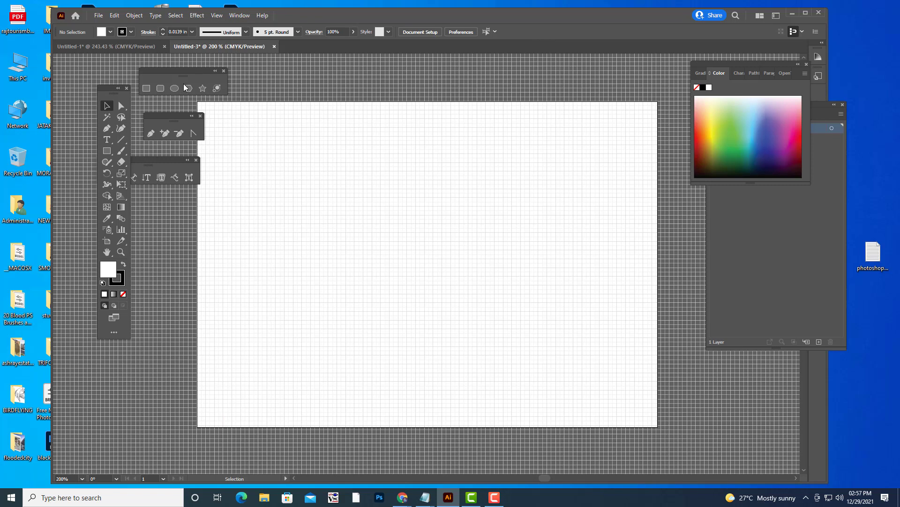
left_click(146, 88)
mouse_move(468, 155)
left_mouse_down()
mouse_move(533, 201)
mouse_move(535, 189)
mouse_move(530, 206)
left_mouse_up()
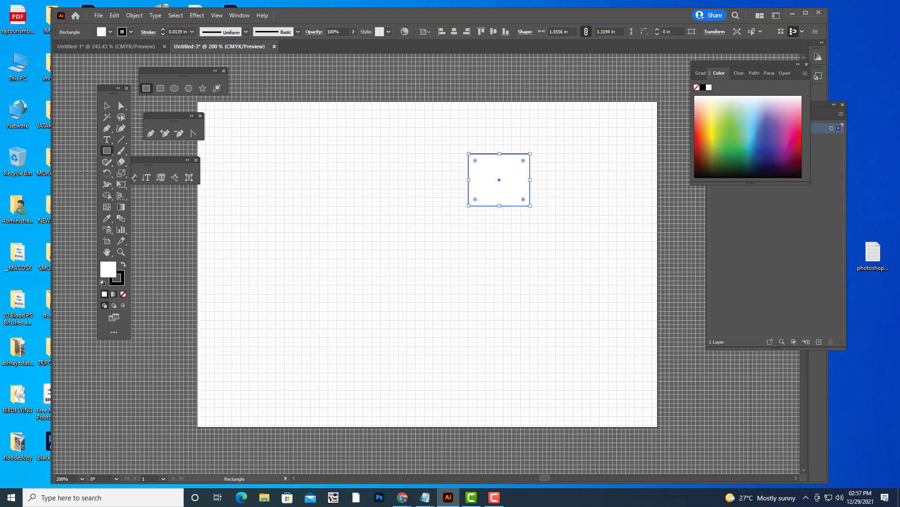
left_click(107, 106)
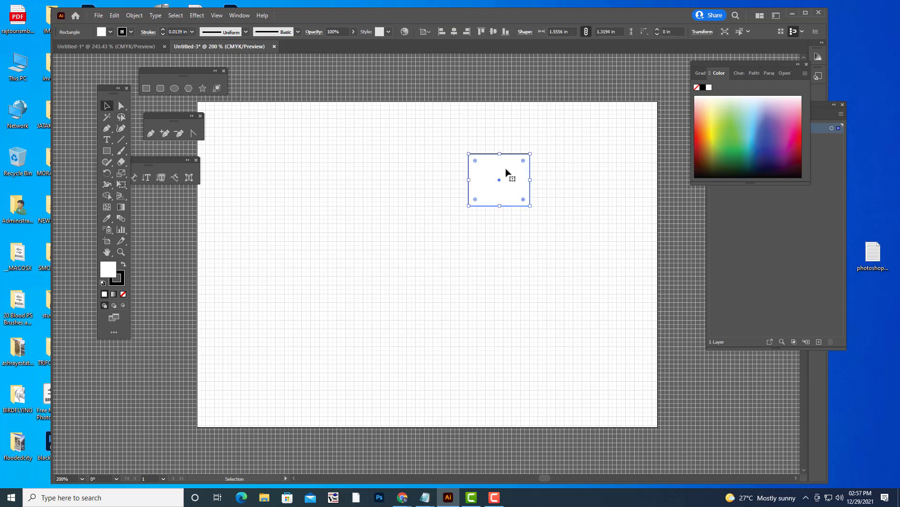
key("Delete")
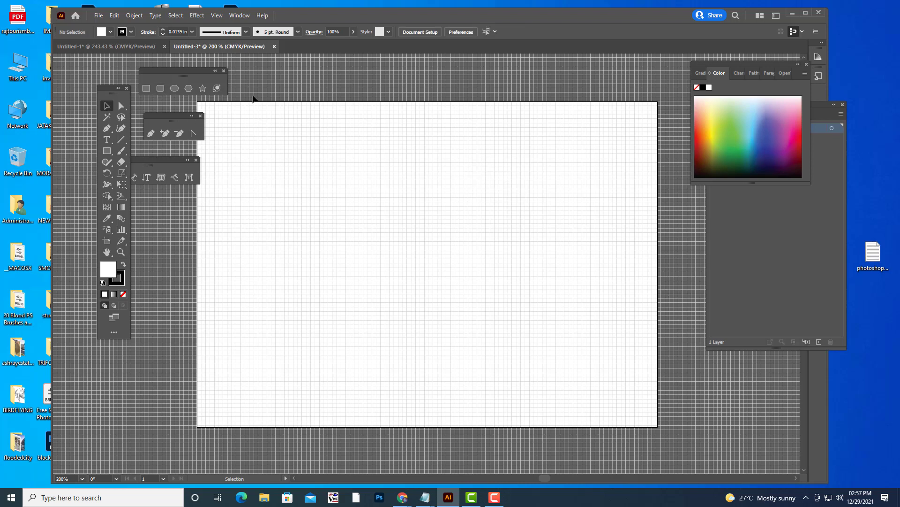
Step: With no fill, draw an S-shaped Pen curve about 3.33 in wide and 1.57 in high near the artboard's upper-right corner
left_click(150, 133)
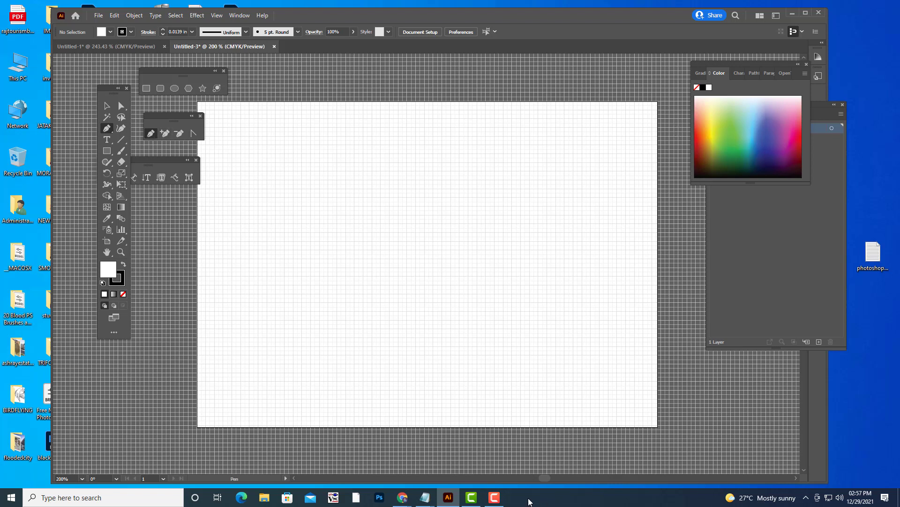
left_click(494, 497)
left_click(883, 450)
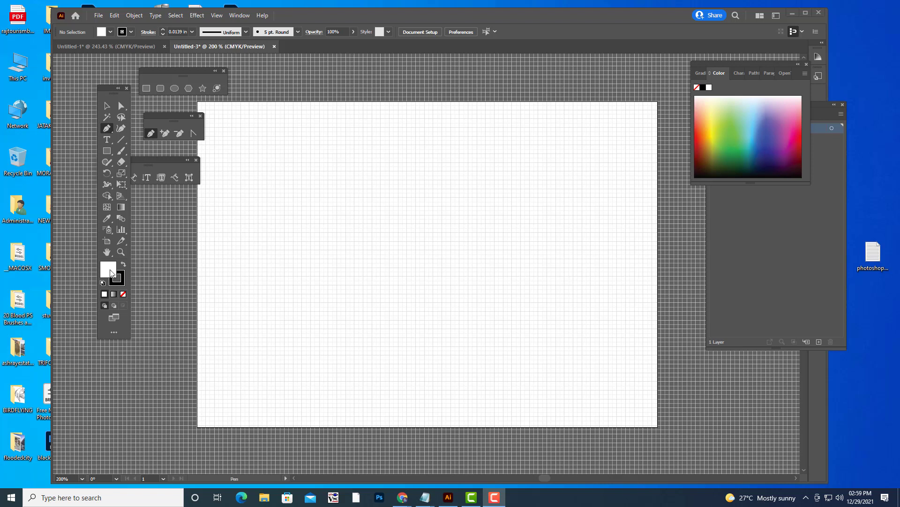
left_click(123, 294)
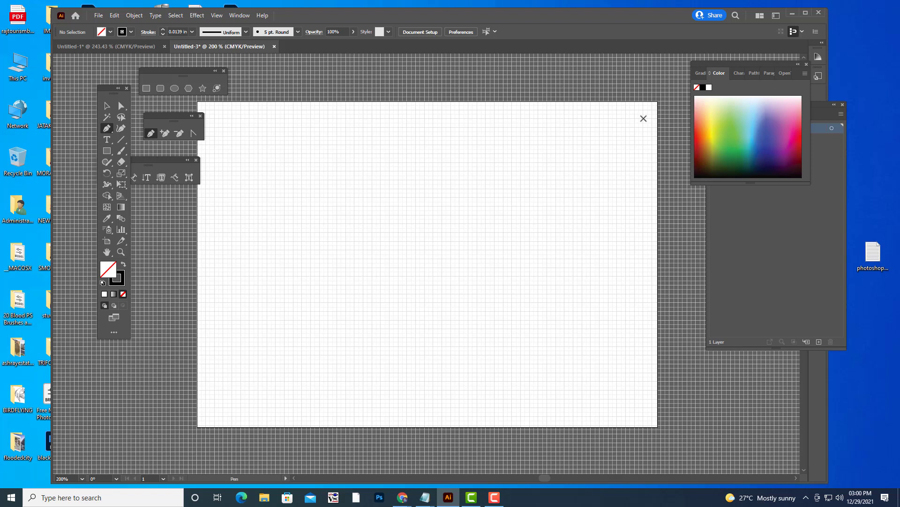
left_click_drag(643, 118, 643, 137)
left_click_drag(643, 140, 643, 159)
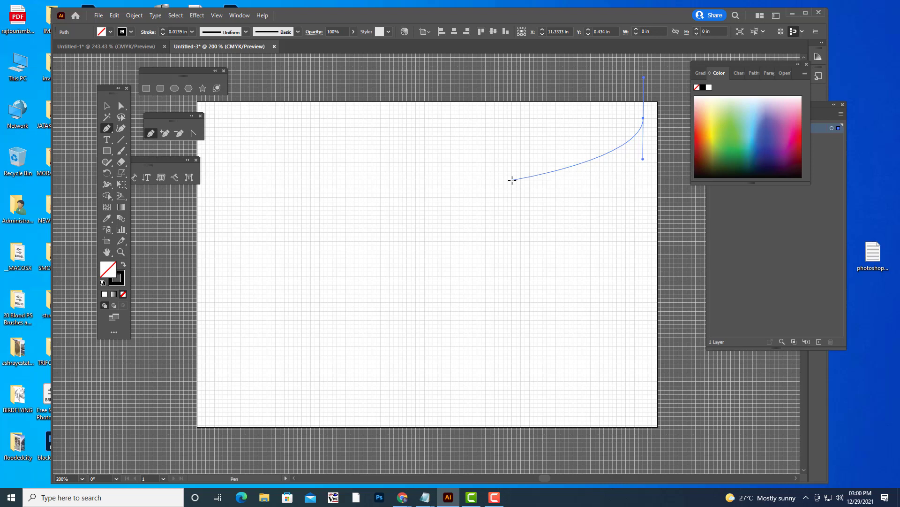
left_click_drag(512, 180, 513, 231)
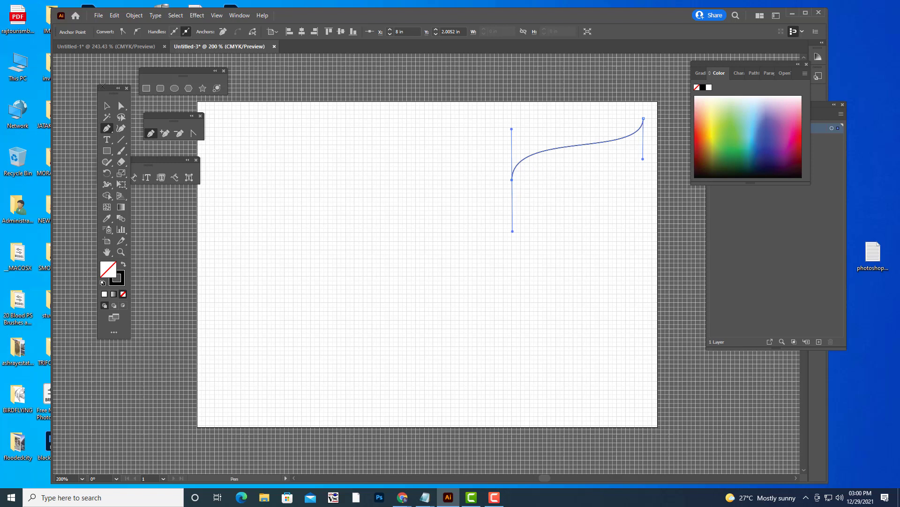
Step: Refine the S-curve's bend by slightly lengthening the direction handles at both of its end anchor points
left_click(121, 106)
left_click(643, 119)
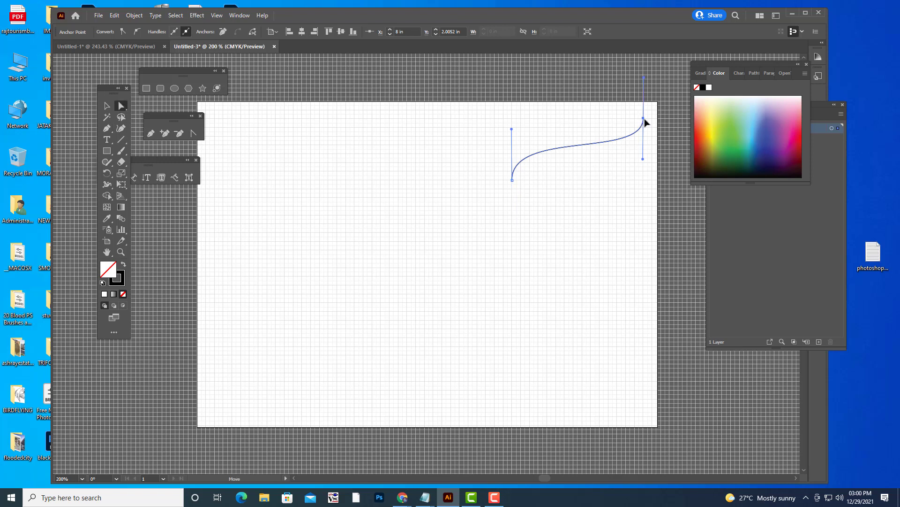
left_click_drag(644, 163, 644, 175)
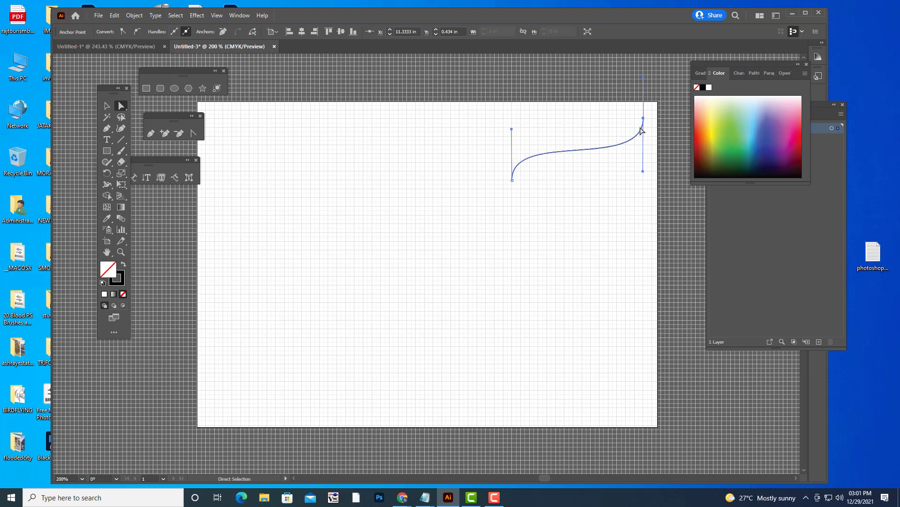
left_click(512, 125)
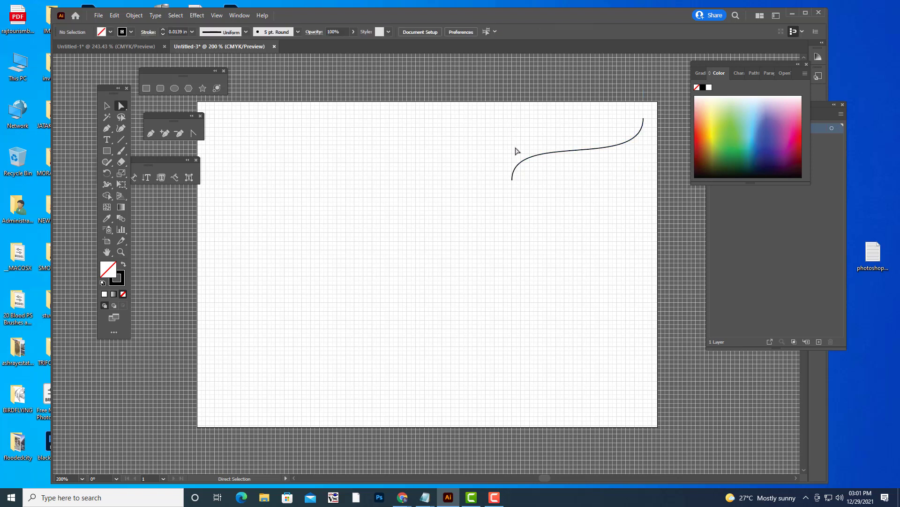
left_click(513, 181)
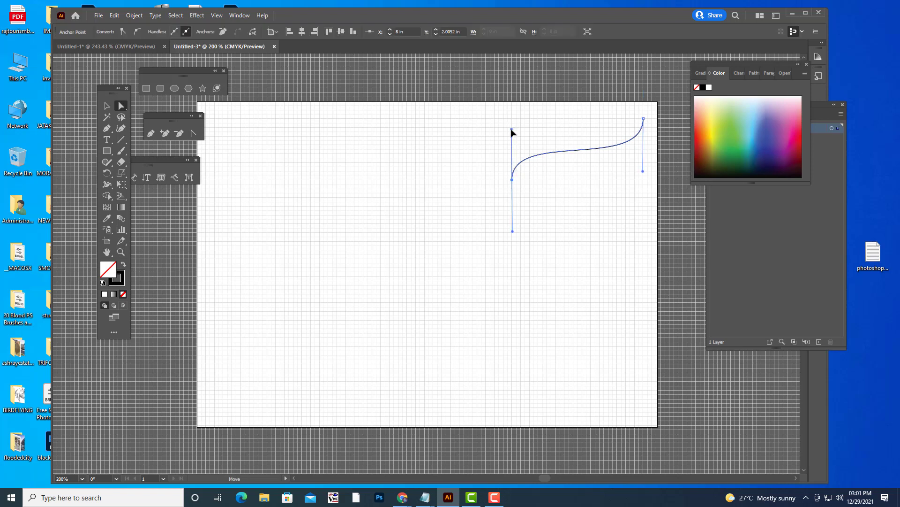
left_click_drag(512, 129, 511, 124)
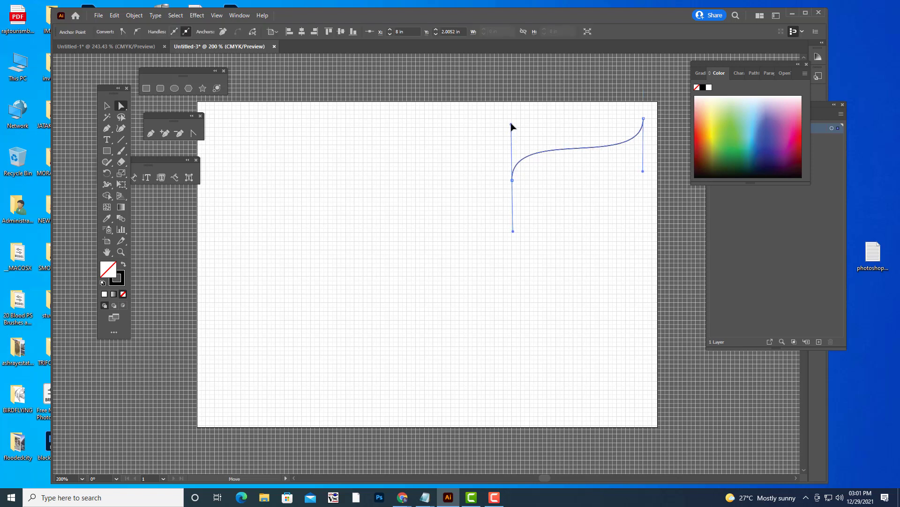
left_click(644, 119)
left_click_drag(644, 171, 644, 165)
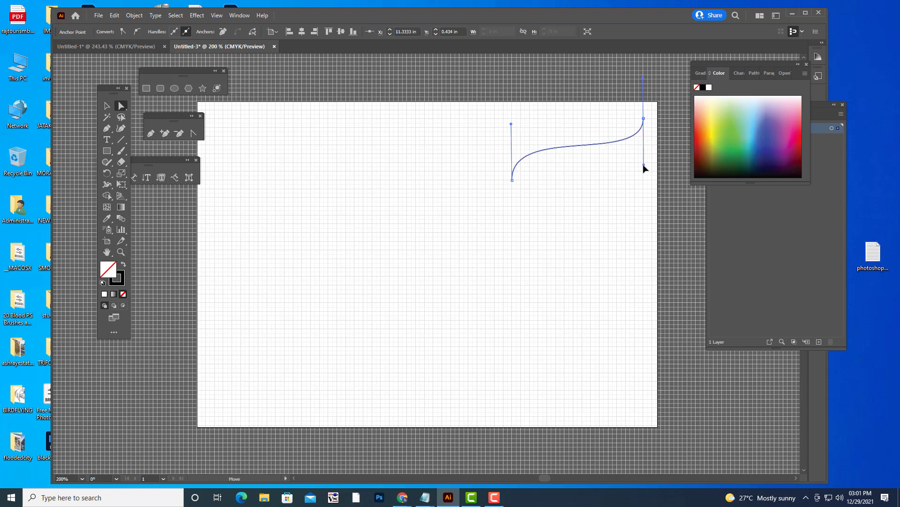
Step: Duplicate the S-curve straight down by about 0.89 in, keeping the copy aligned to the grid
left_click(107, 105)
left_click(602, 89)
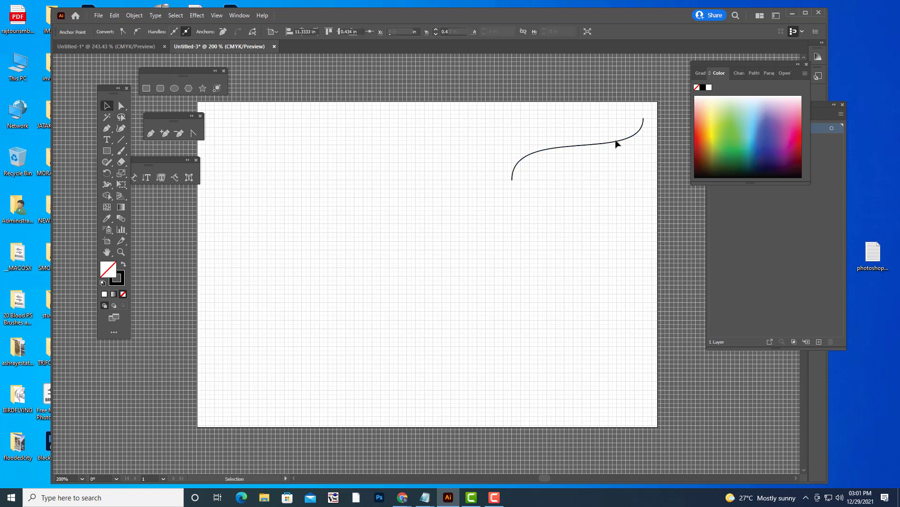
left_click(578, 145)
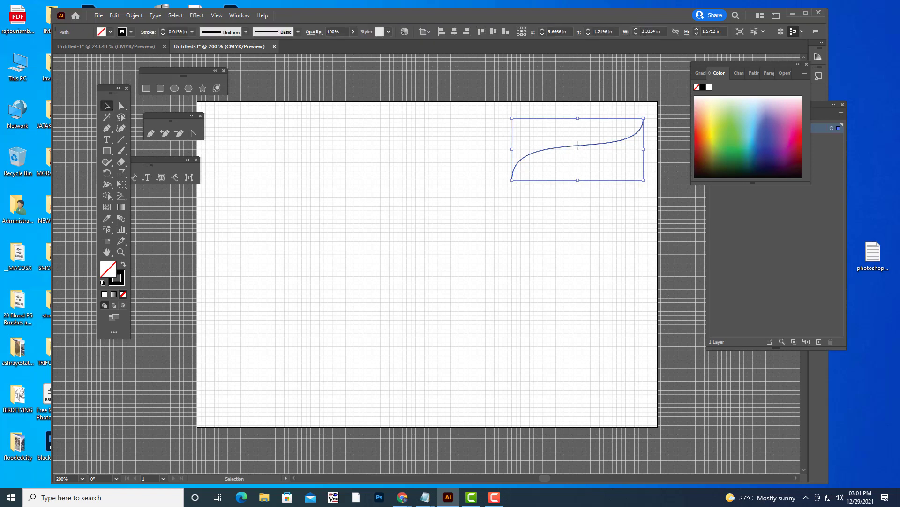
left_click_drag(578, 149, 578, 182)
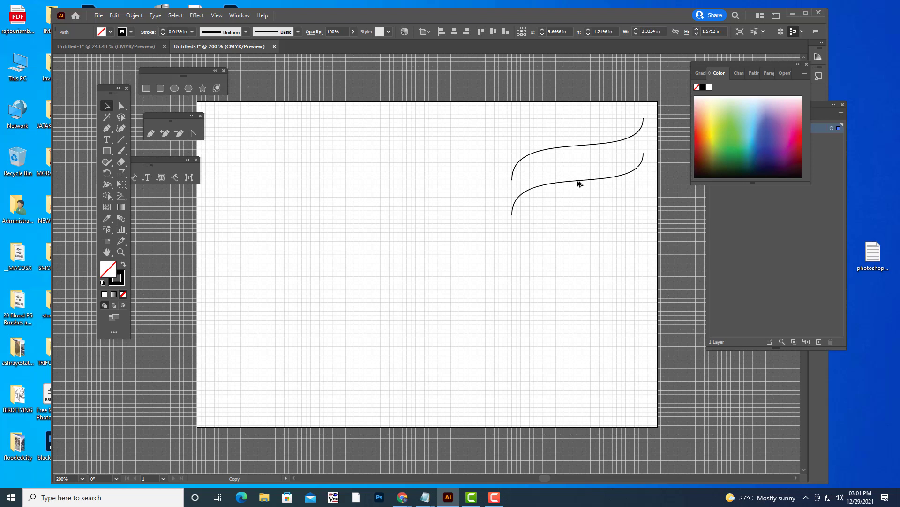
left_click_drag(578, 183, 578, 183)
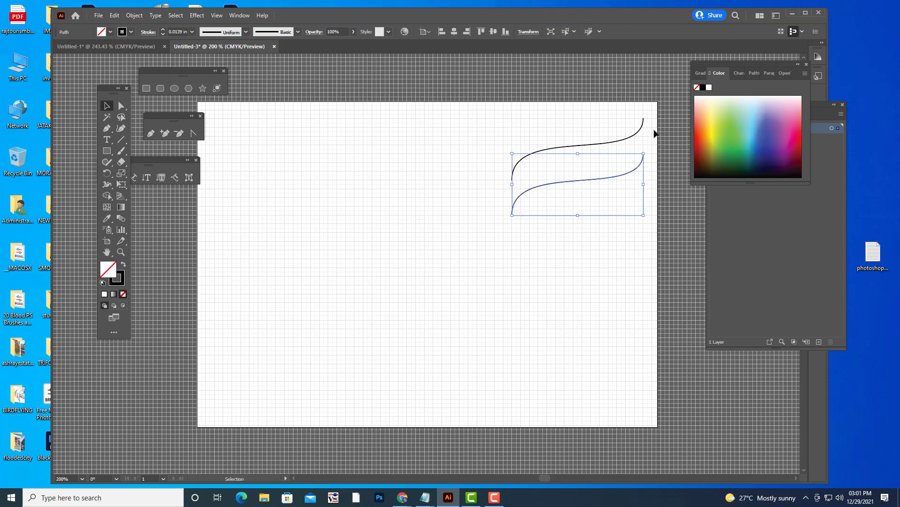
left_click(626, 272)
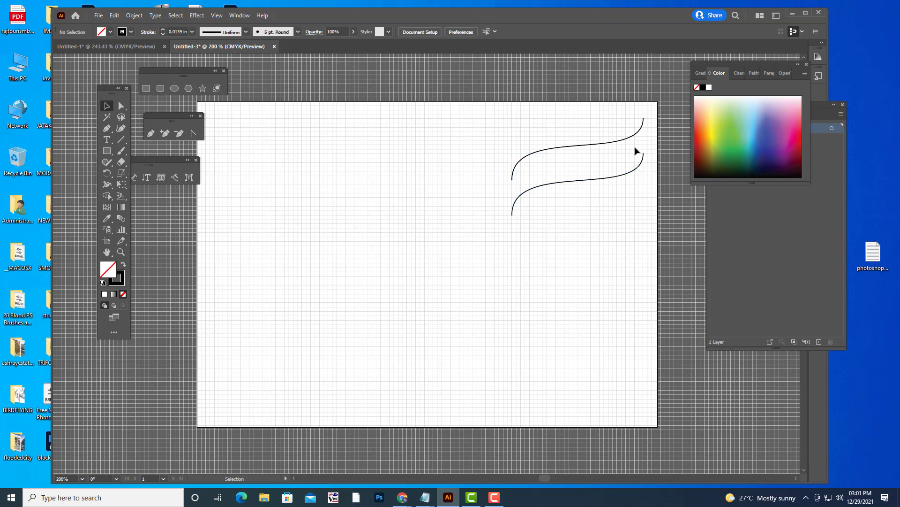
Step: Join the right-hand end points of the two S-curves with a straight segment
left_click(121, 106)
left_click_drag(636, 113, 651, 157)
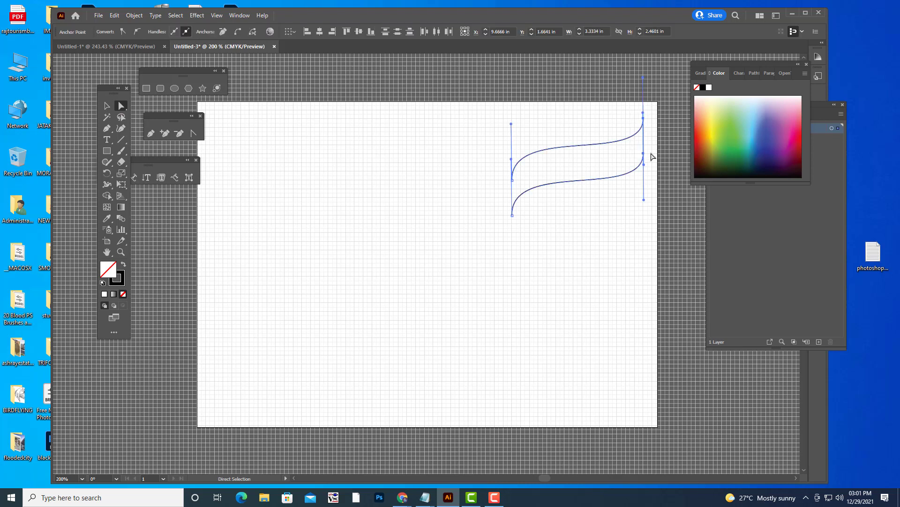
right_click(644, 118)
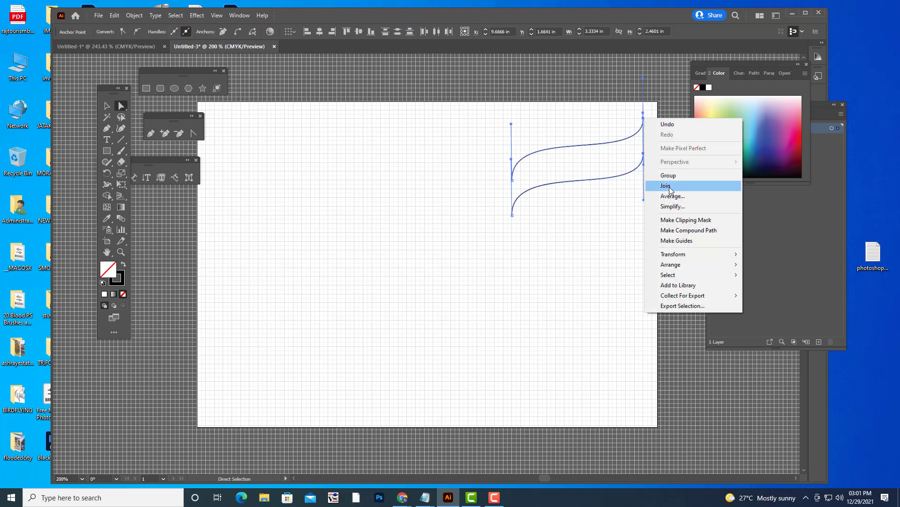
left_click(670, 189)
left_click(555, 227)
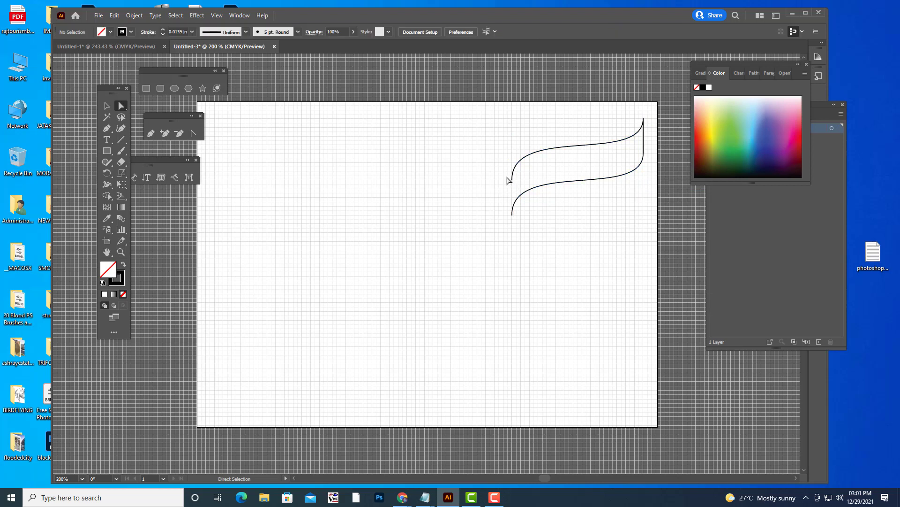
Step: Join the left-hand end points of the two S-curves with a straight segment to close the ribbon shape
left_click(518, 214)
right_click(513, 182)
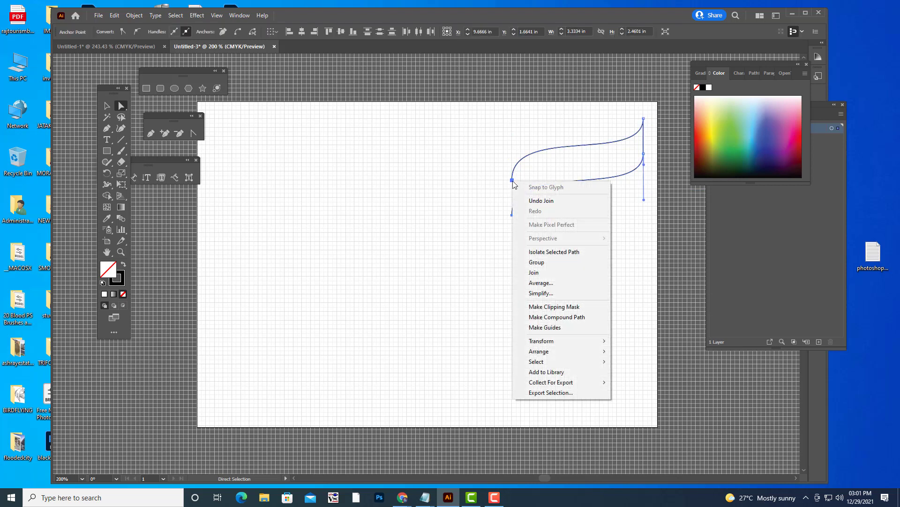
left_click(533, 272)
left_click(596, 251)
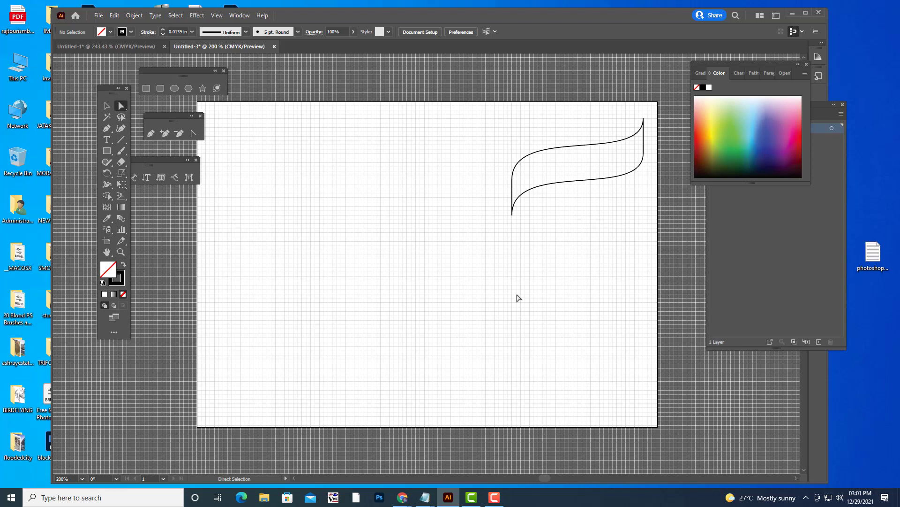
Step: Fill the closed ribbon shape with green and remove its stroke
left_click(107, 106)
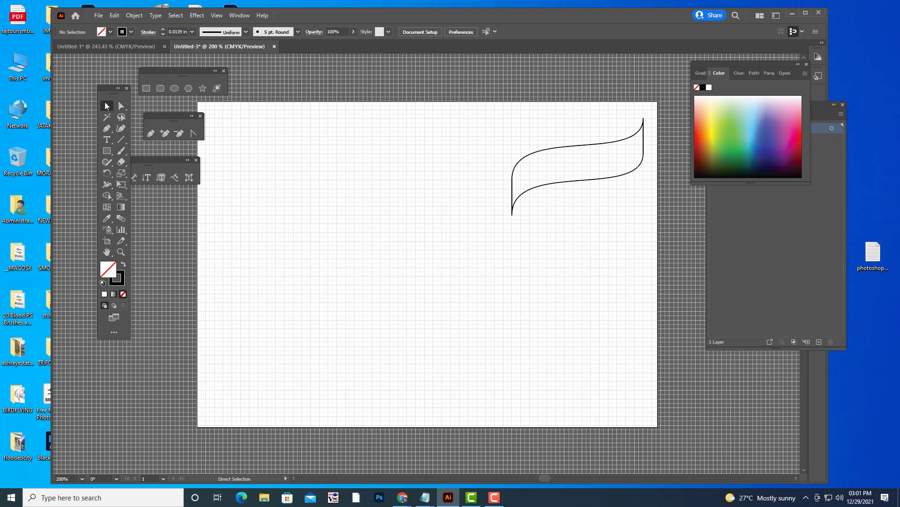
left_click(577, 148)
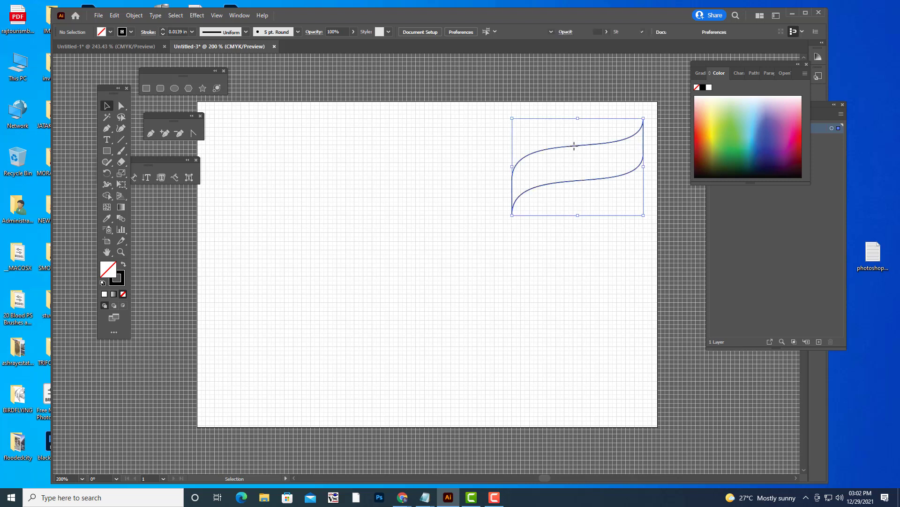
left_click(733, 125)
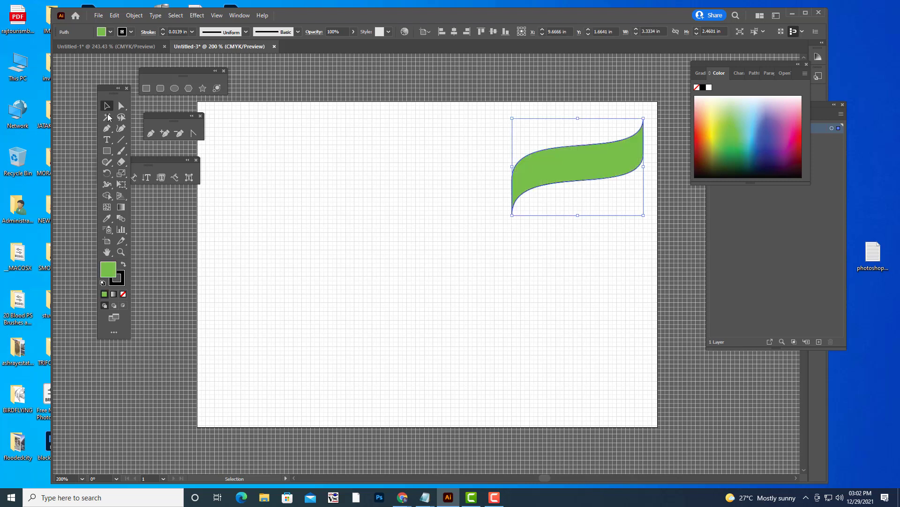
left_click(118, 282)
left_click(123, 293)
left_click(434, 334)
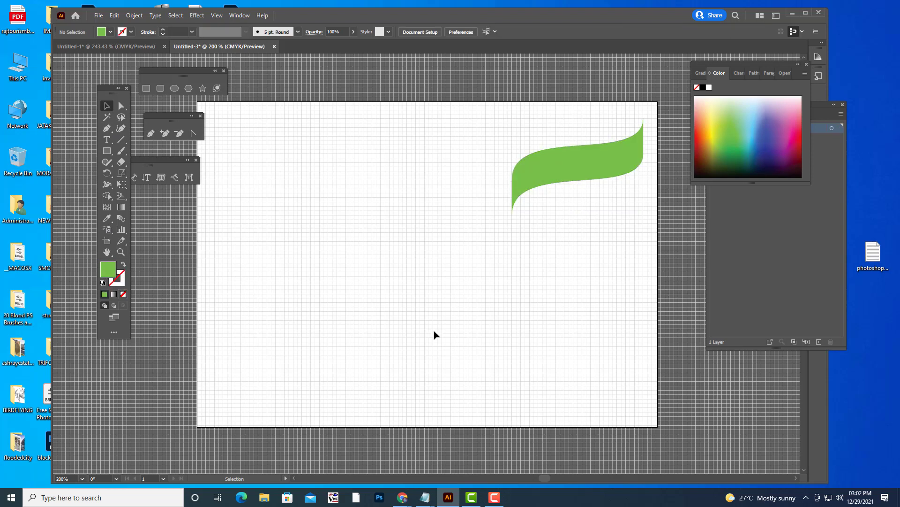
Step: Duplicate the green ribbon straight down, keeping the copy aligned to the grid beneath the original
left_click(611, 170)
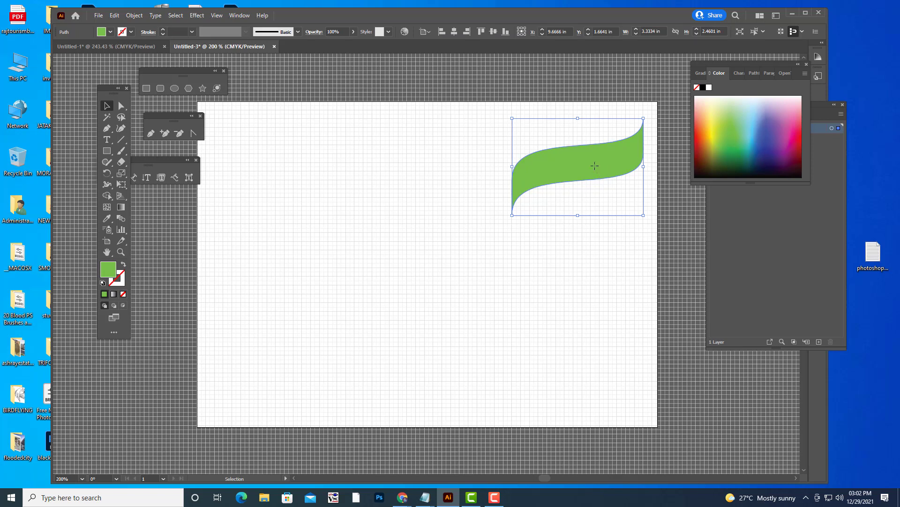
left_click_drag(594, 165, 596, 239)
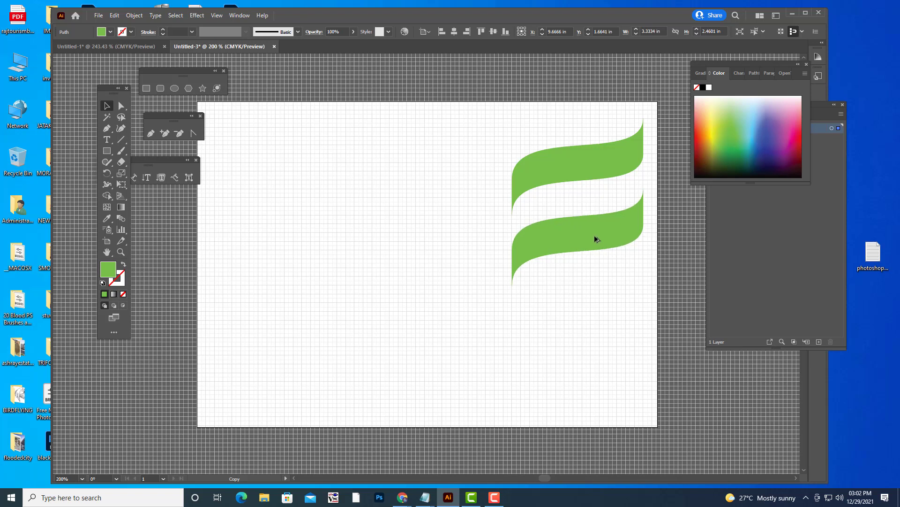
left_click_drag(595, 238, 596, 240)
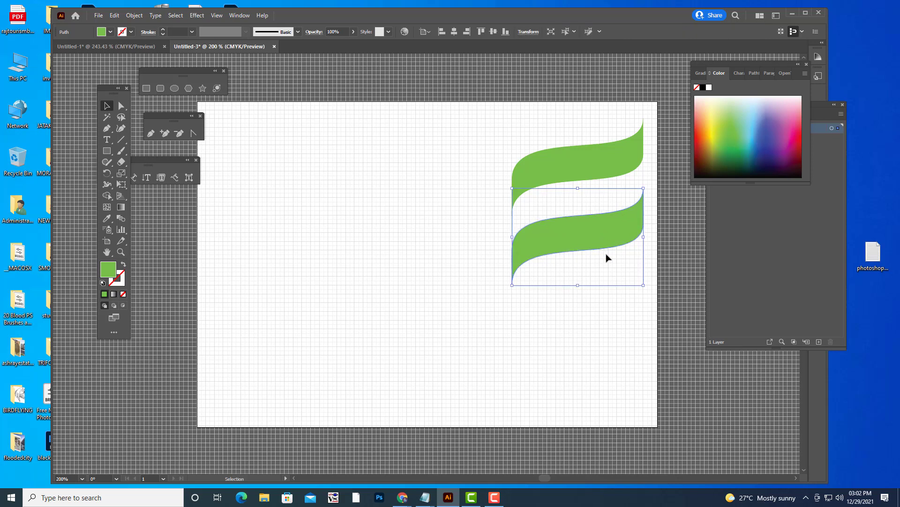
Step: Reflect the lower ribbon copy across the vertical axis and move it up slightly so its left end meets the upper ribbon
right_click(624, 235)
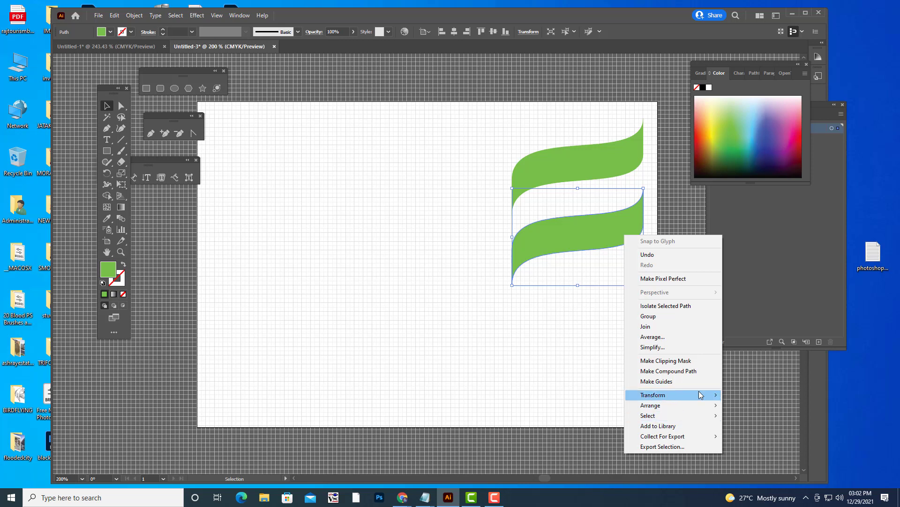
mouse_move(700, 395)
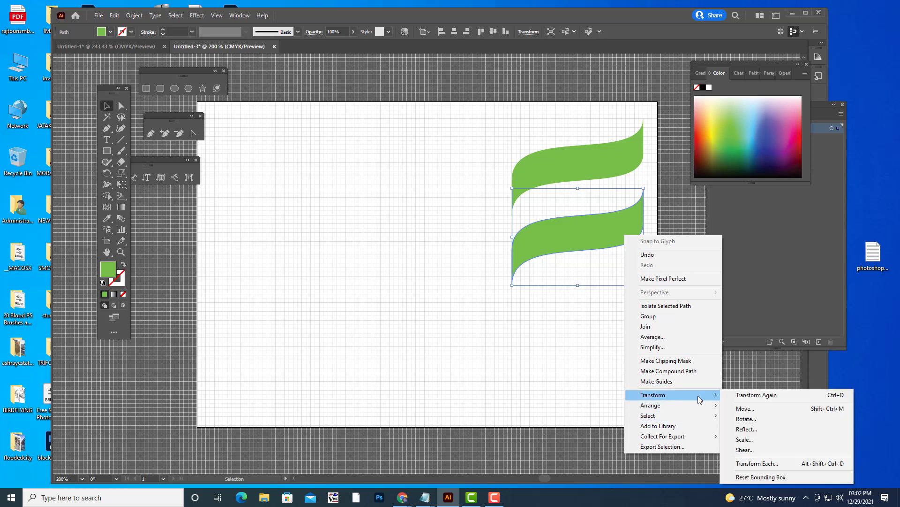
left_click(767, 430)
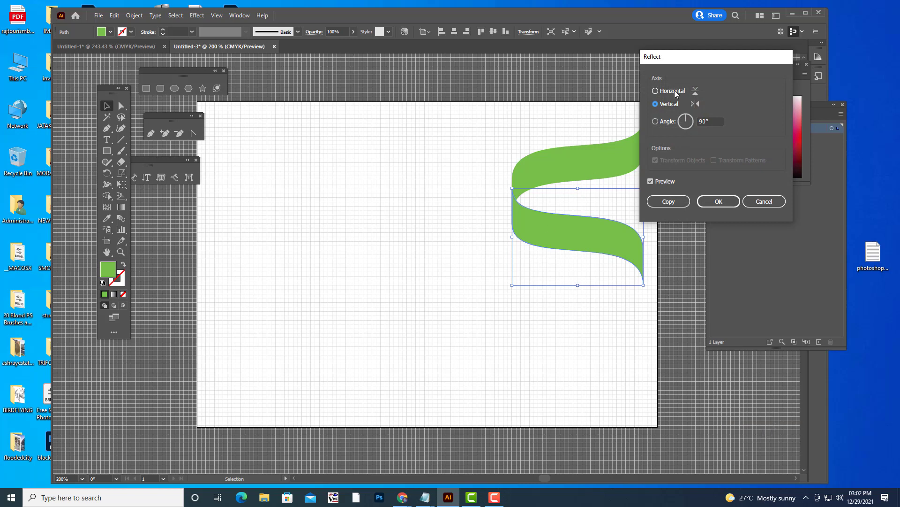
left_click(714, 210)
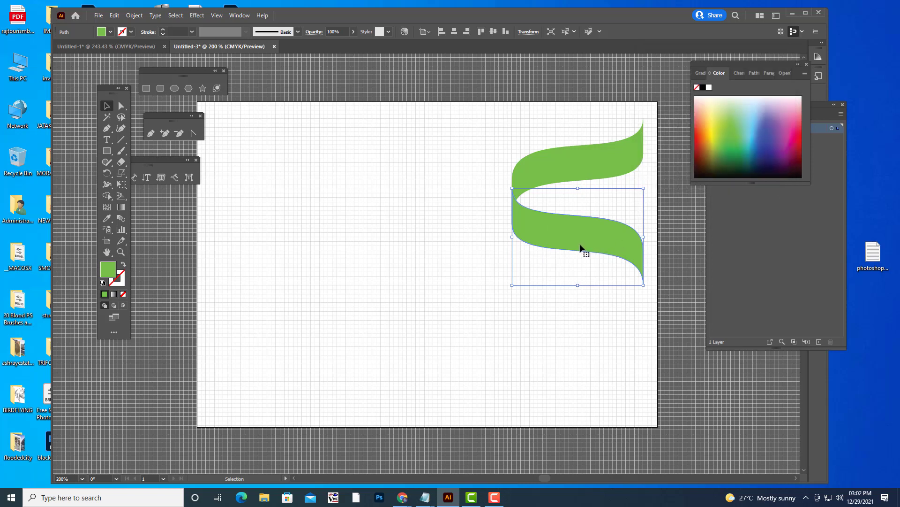
left_click_drag(581, 247, 580, 241)
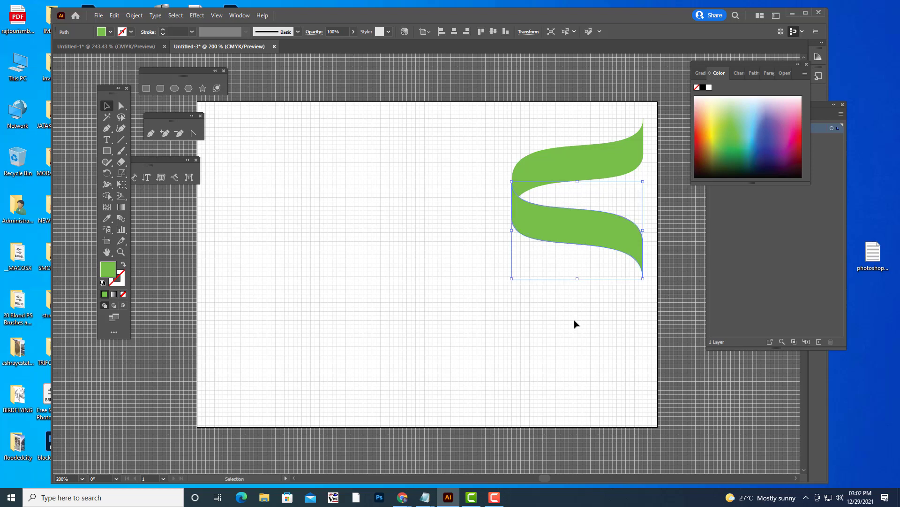
left_click(565, 304)
Step: Change the upper ribbon's fill to orange-red
left_click(554, 229)
left_click(579, 164)
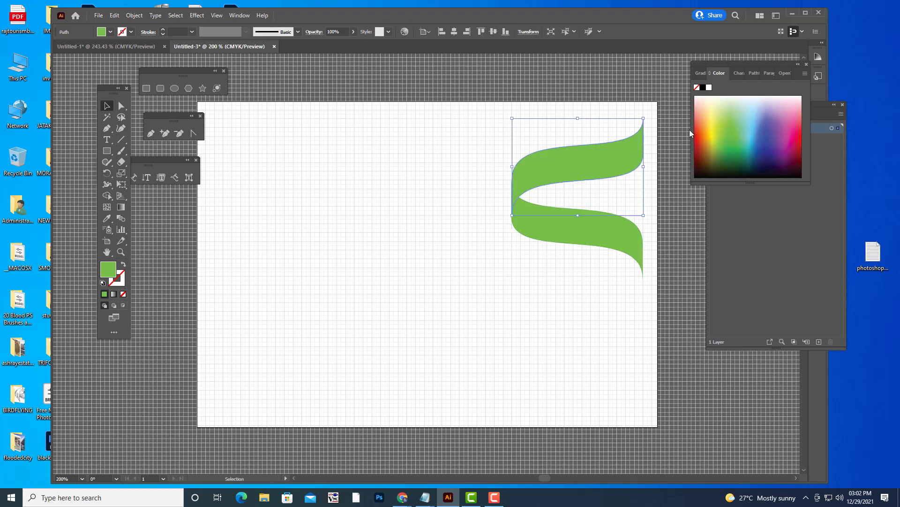
left_click(702, 125)
left_click(597, 85)
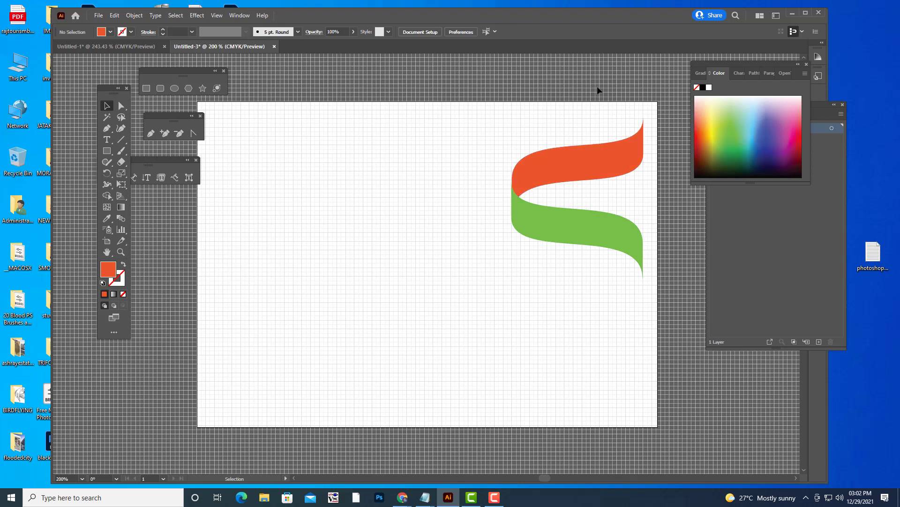
Step: Duplicate the orange-red ribbon below the green one and align the copy so their right-hand ends form a continuous fold
left_click(617, 234)
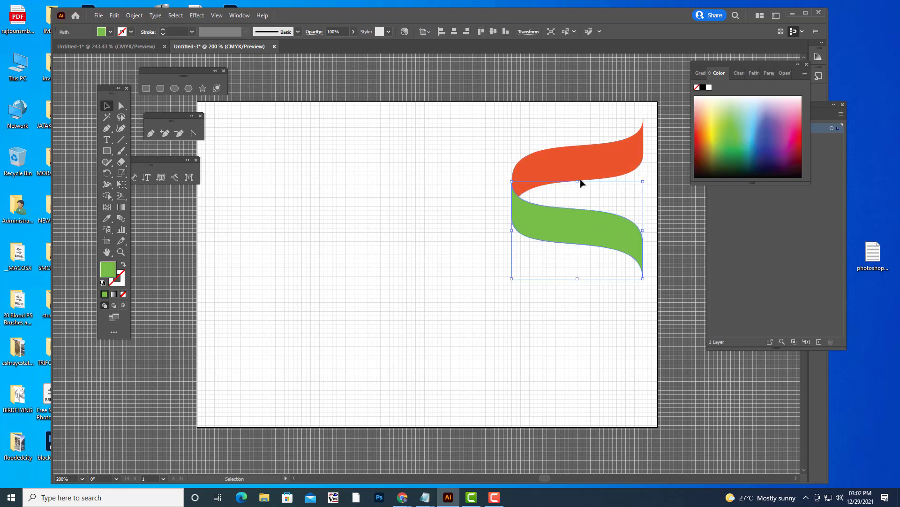
left_click(573, 155)
left_click_drag(570, 158, 573, 283, "alt")
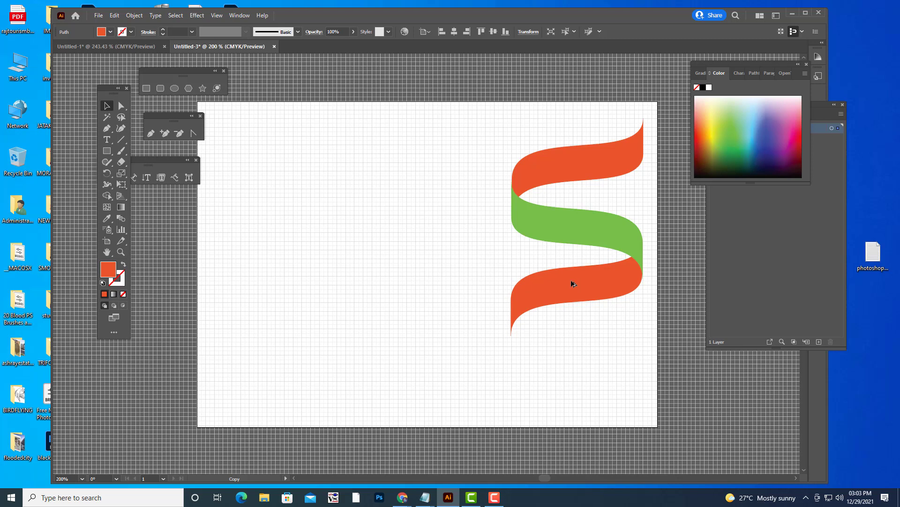
key("Left")
key("Right")
key("Right")
key("Left")
left_click_drag(571, 284, 573, 284)
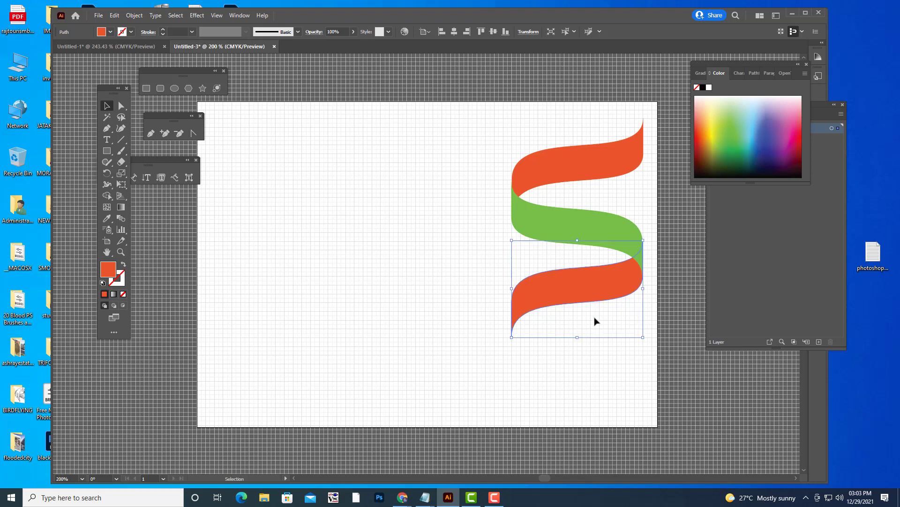
left_click(638, 384)
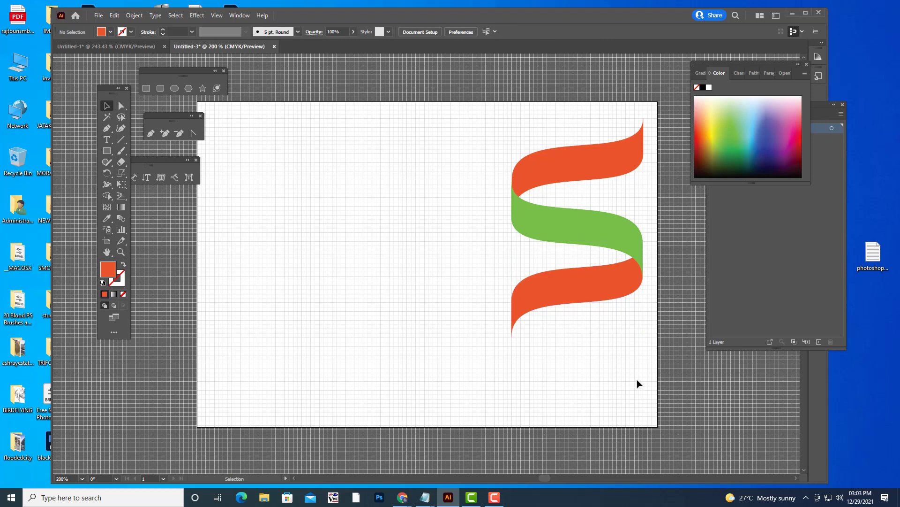
Step: Duplicate the green ribbon below the second orange-red ribbon so their left-hand ends meet
left_click(596, 227)
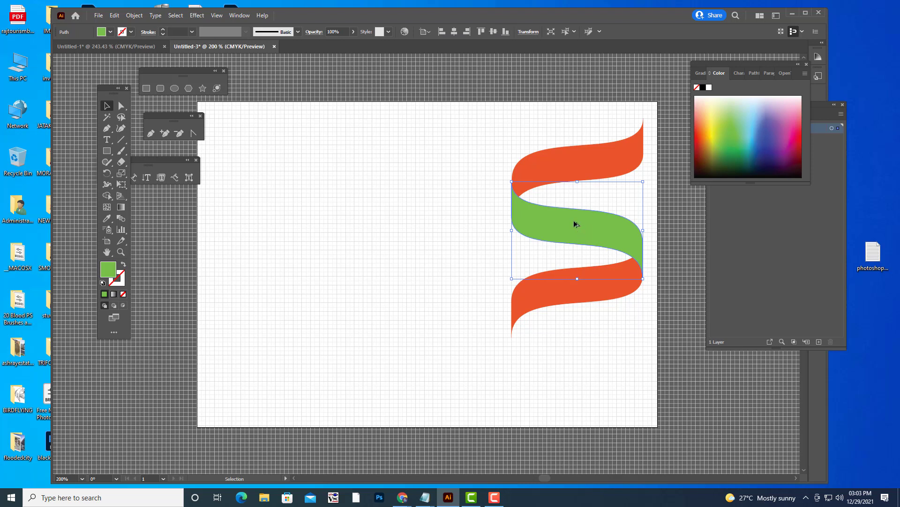
left_click_drag(577, 224, 576, 340, "alt")
left_click(527, 251)
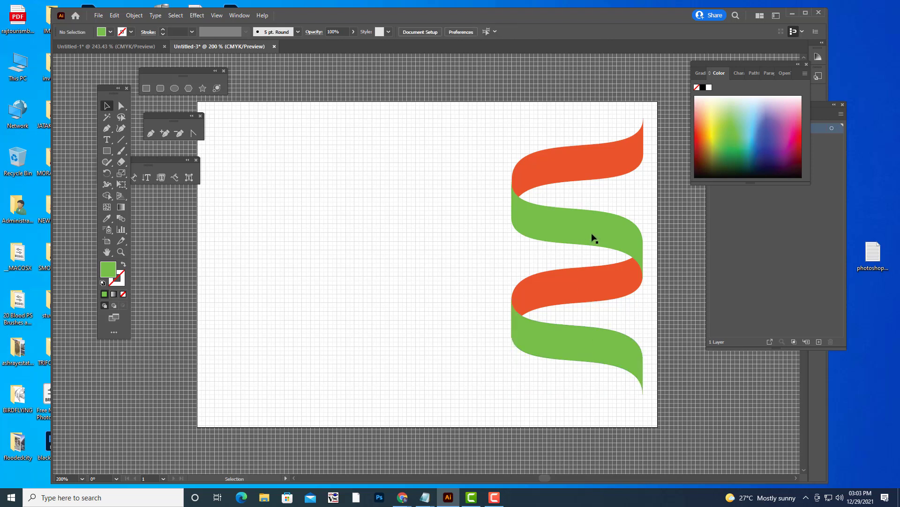
Step: Duplicate the second orange-red ribbon below the lowest green one, fitting their right-hand ends together across the artboard's bottom edge
left_click(587, 288)
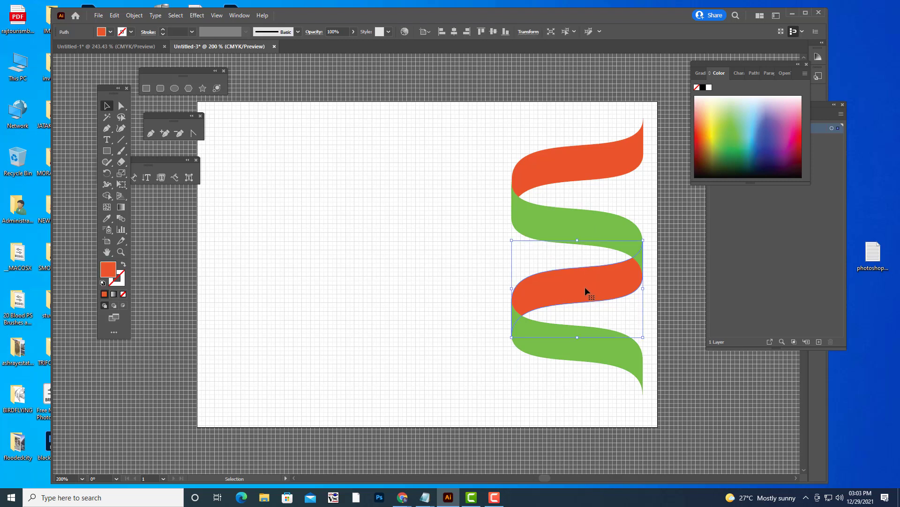
scroll(590, 285, "down", 2)
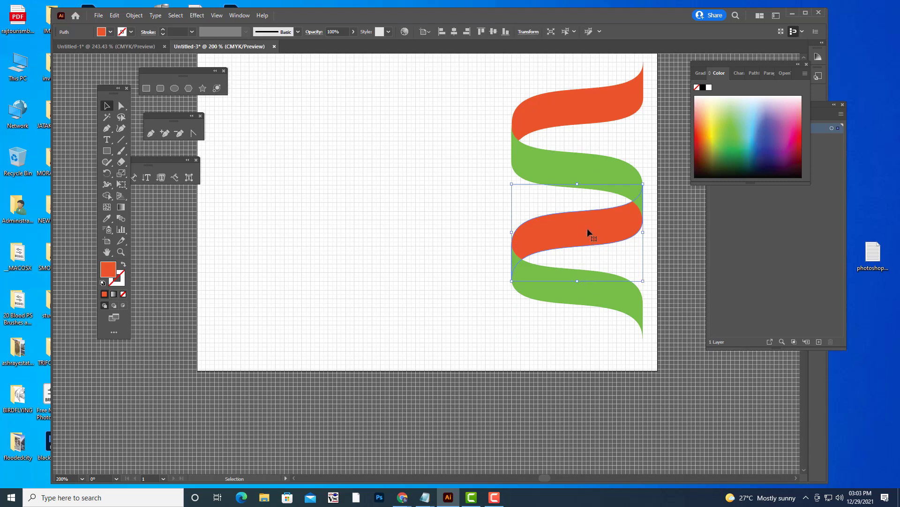
left_click_drag(589, 233, 588, 347)
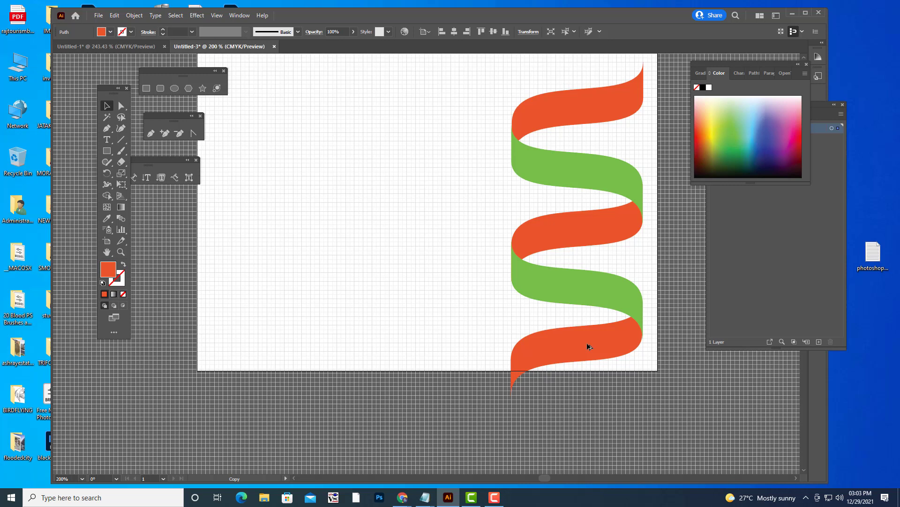
left_click_drag(588, 344, 588, 347)
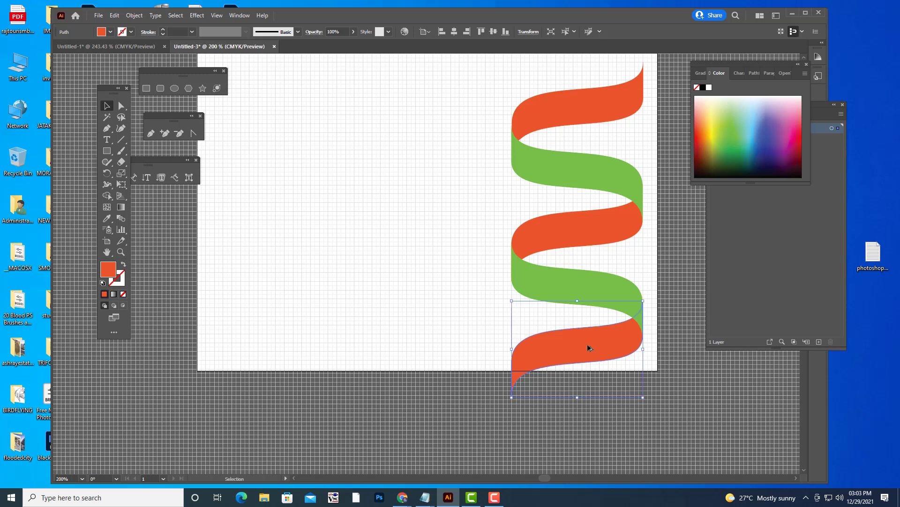
left_click(447, 280)
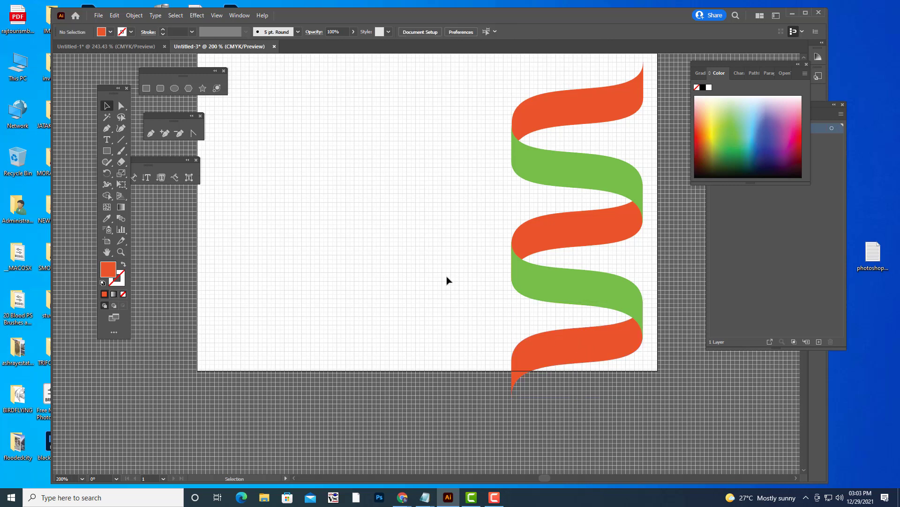
Step: Extend the artboard downward past the lowest ribbon to a height of about 11 in
scroll(690, 266, "down", 4)
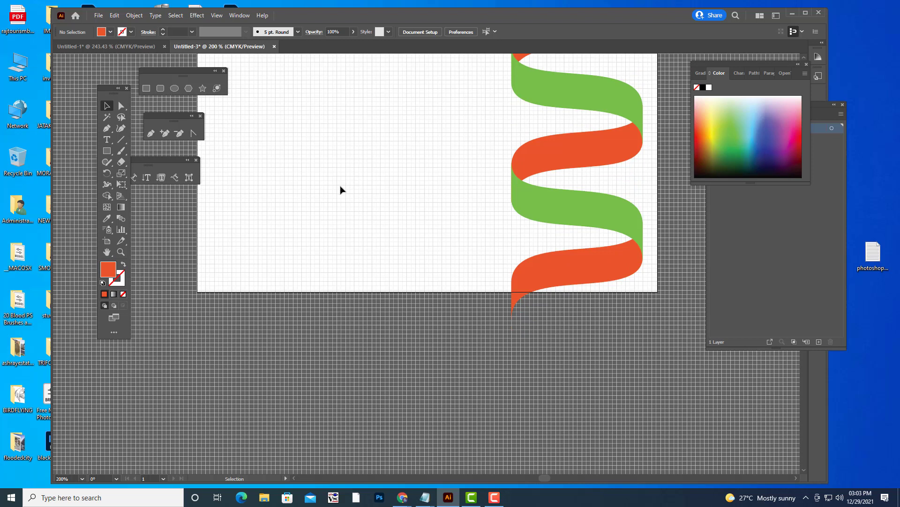
key("shift+o")
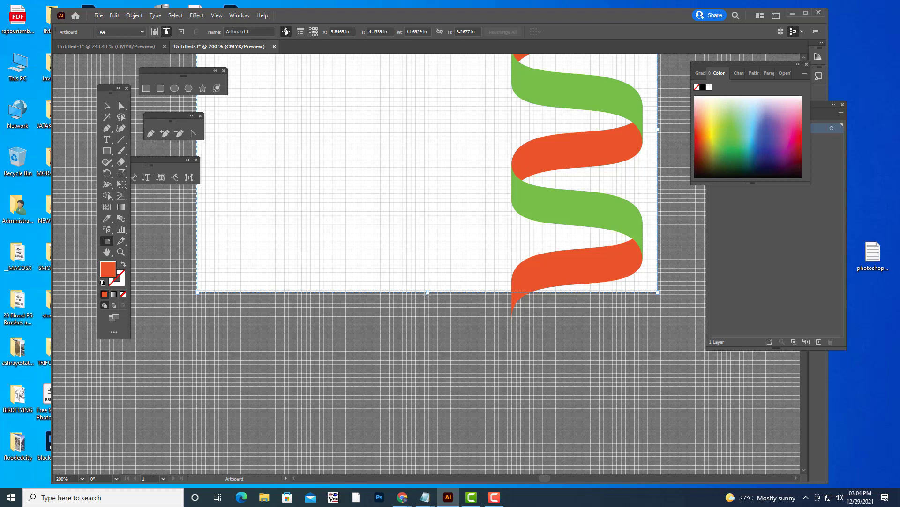
left_click_drag(428, 293, 437, 400)
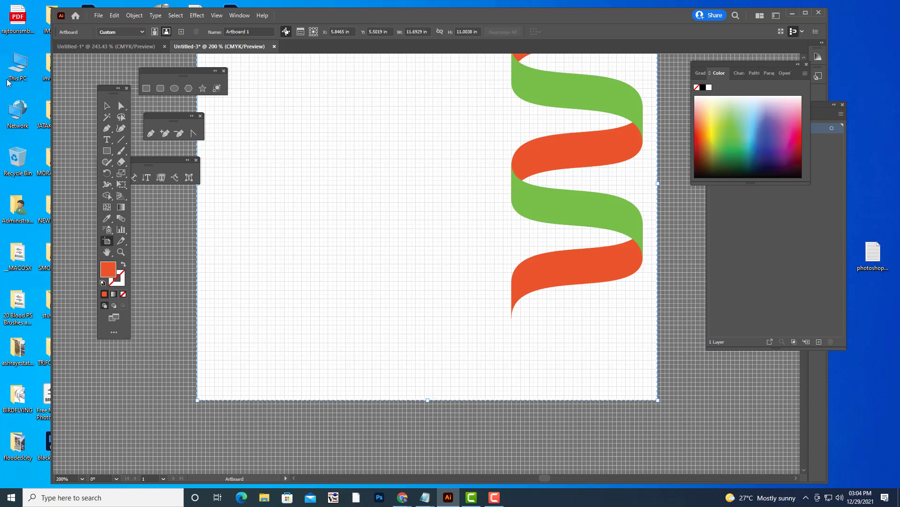
left_click(107, 117)
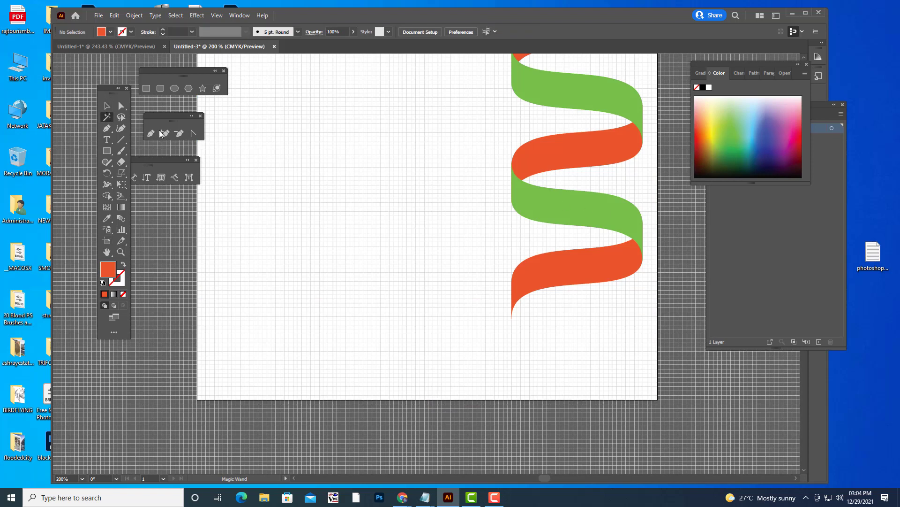
Step: Duplicate the lower green ribbon beneath the lowest orange-red one so their left-hand ends meet
left_click(107, 107)
left_click(567, 214)
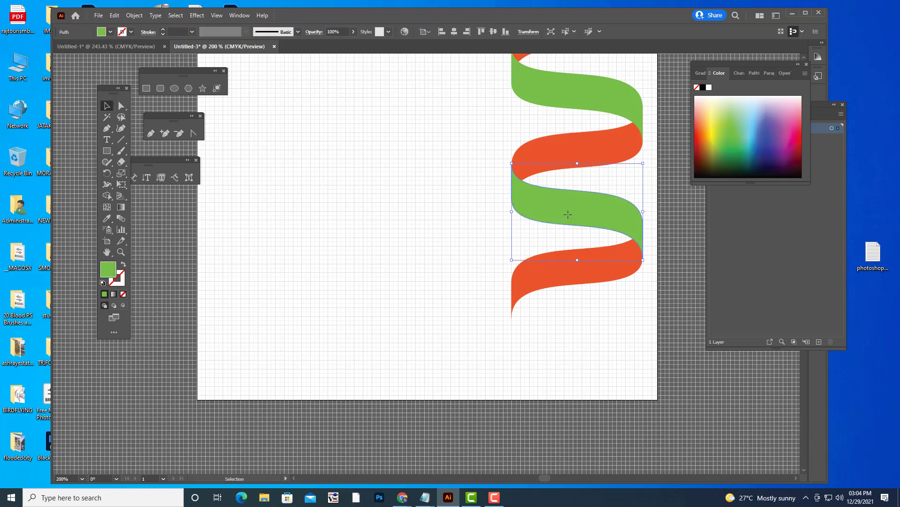
left_click_drag(565, 211, 567, 329)
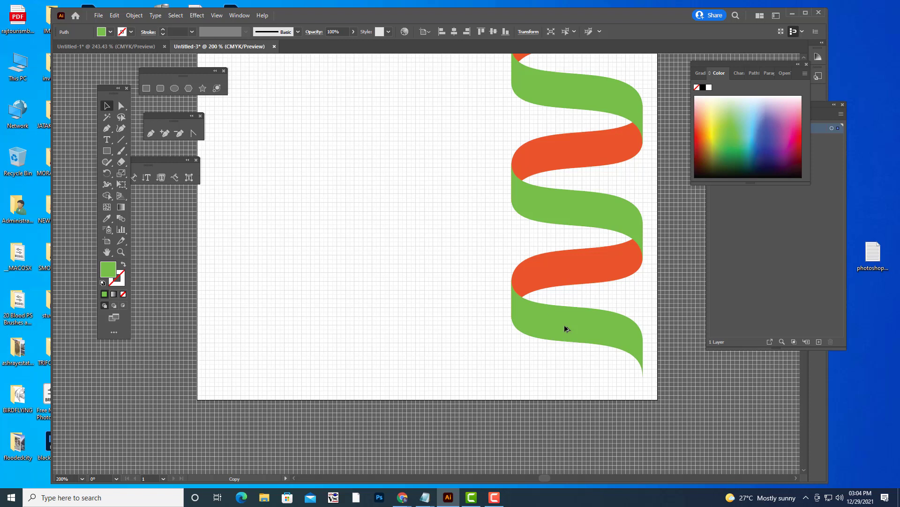
left_click_drag(566, 329, 566, 328)
left_click(459, 244)
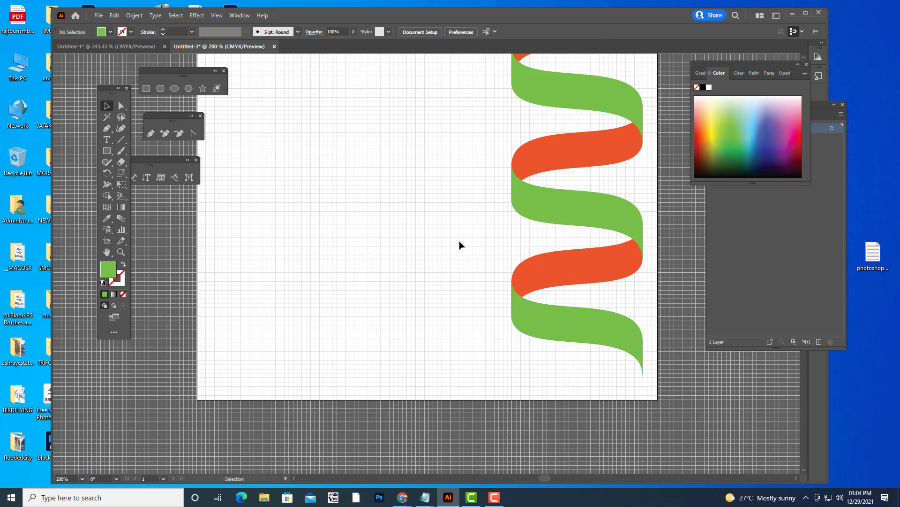
scroll(534, 272, "up", 3)
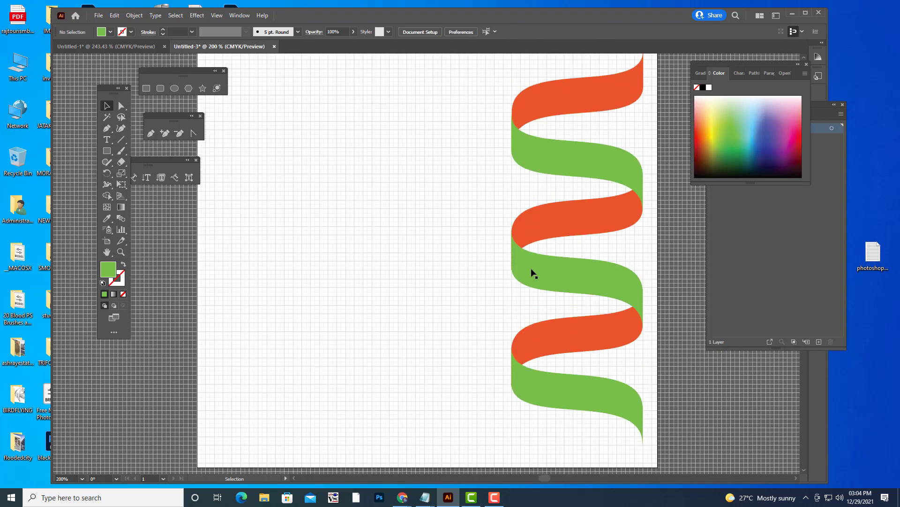
Step: Stretch the topmost orange-red and green ribbons together leftward to about twice their width, keeping their right-hand ends in place
key("ctrl+minus")
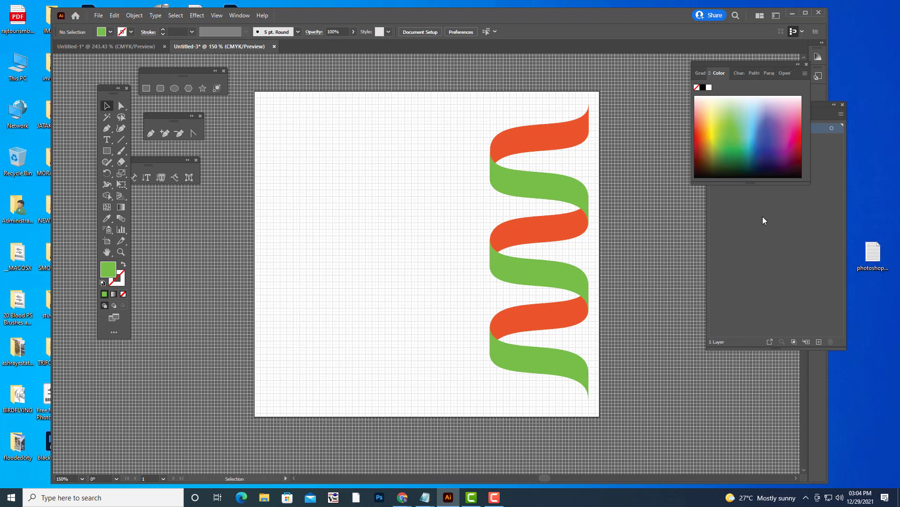
left_click(519, 138)
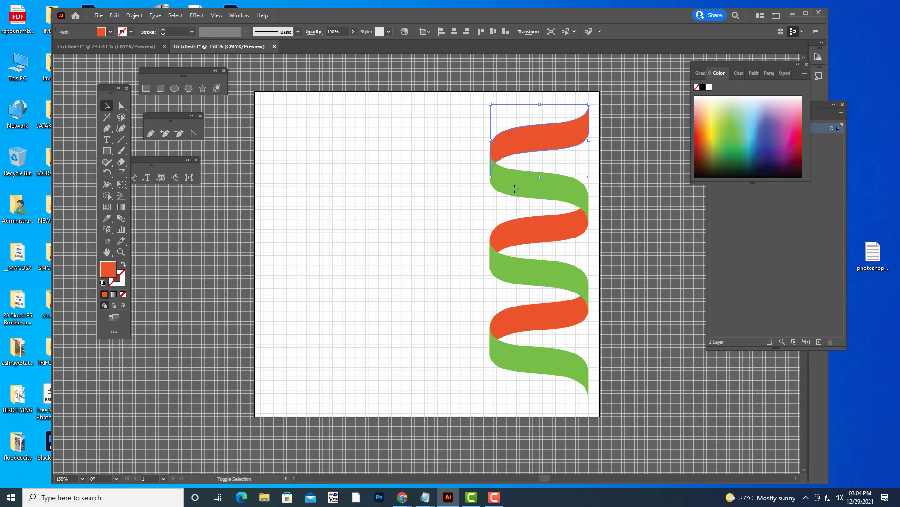
left_click(513, 187, "shift")
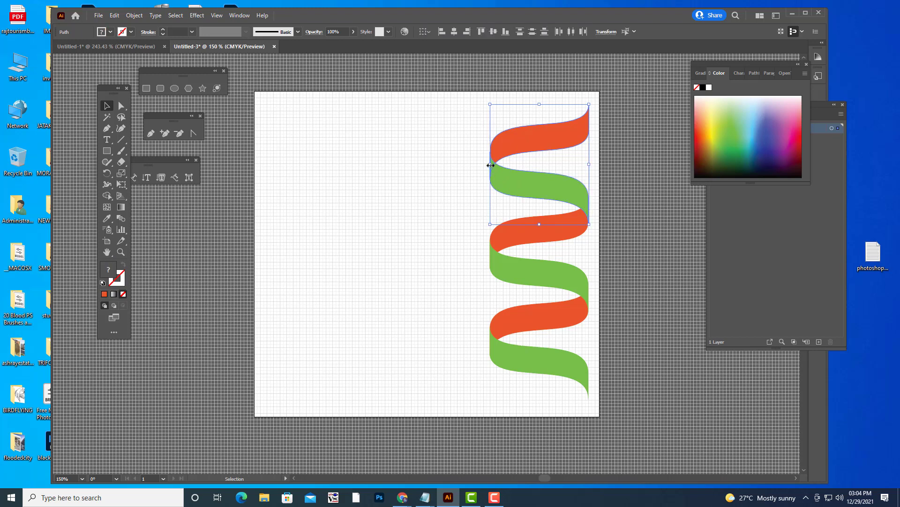
left_click_drag(491, 165, 393, 165)
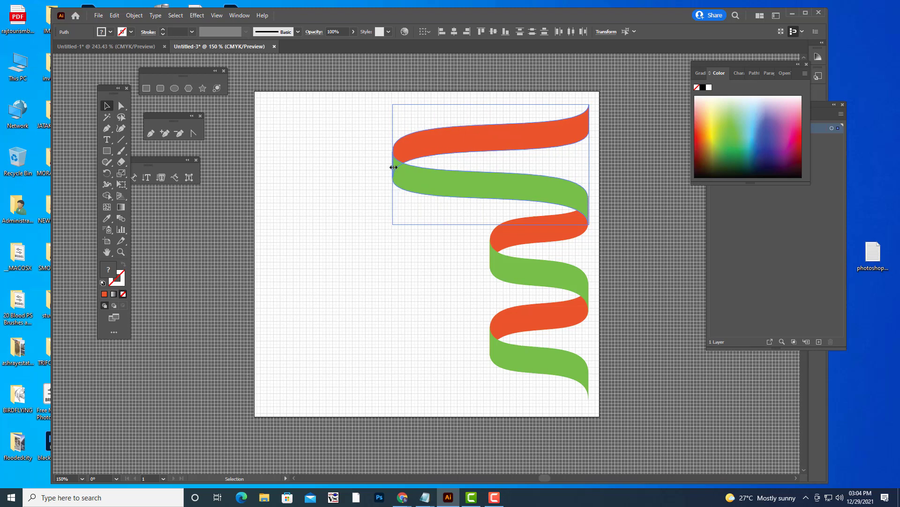
left_click(655, 212)
Step: Stretch the middle orange-red and green ribbons leftward together, ending short of the top pair's left-hand ends
left_click(521, 276)
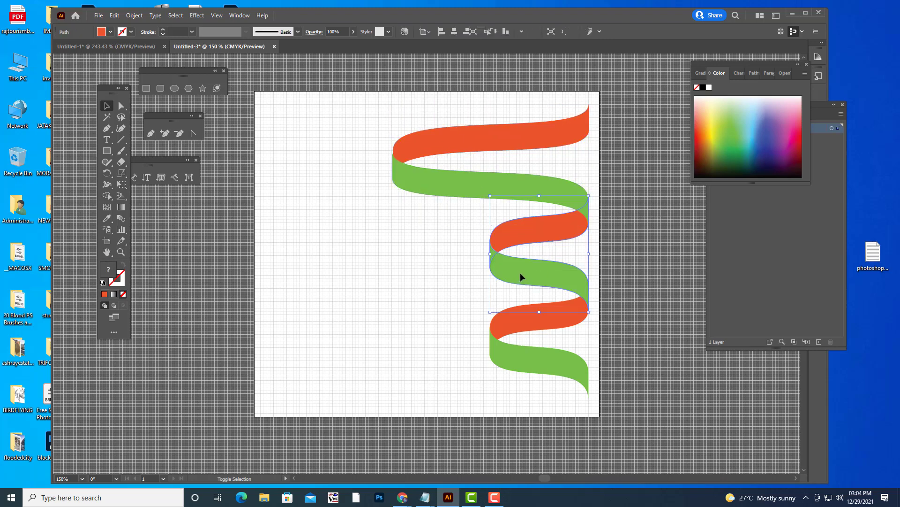
left_click_drag(493, 254, 424, 253)
left_click(643, 332)
Step: Stretch the lowest orange-red and green ribbons leftward together, ending short of the middle pair's left-hand ends
left_click(559, 325)
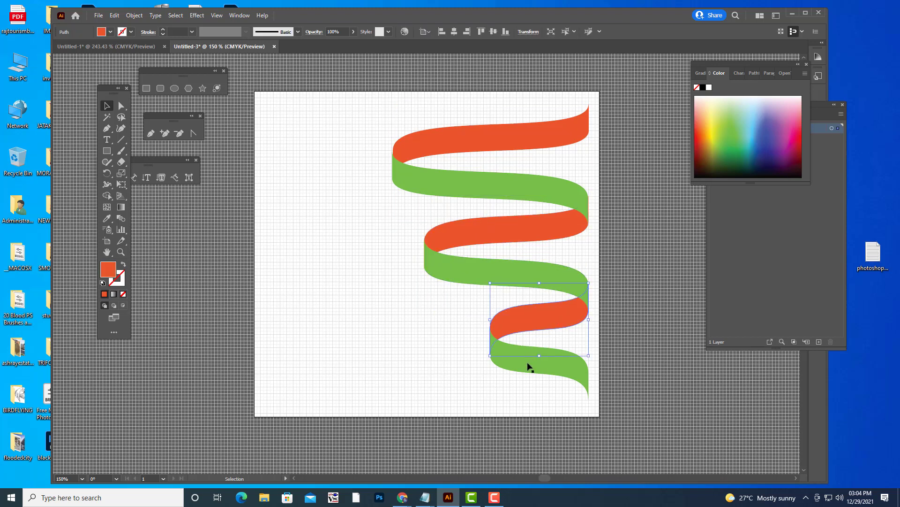
left_click_drag(488, 339, 455, 341)
left_click(663, 313)
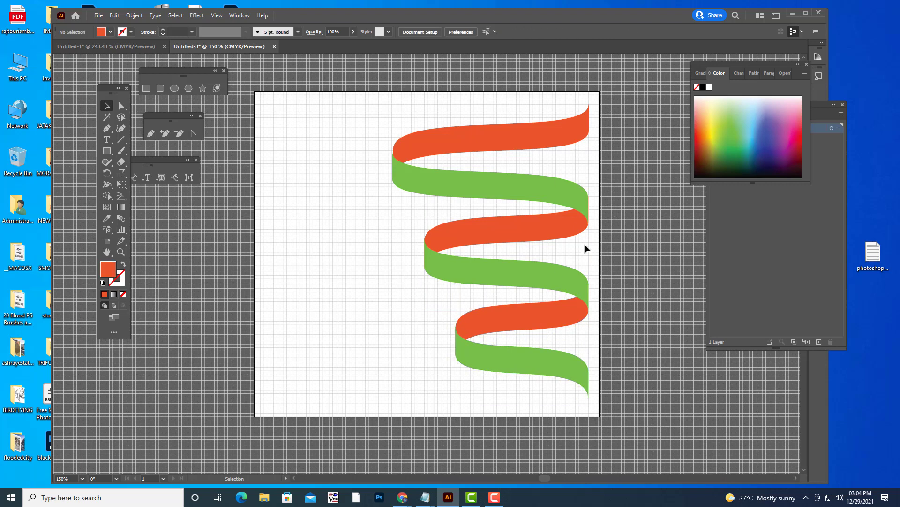
Step: Adjust the right-hand edge of the middle orange-red ribbon slightly to fit the green ribbon above it
left_click(560, 231)
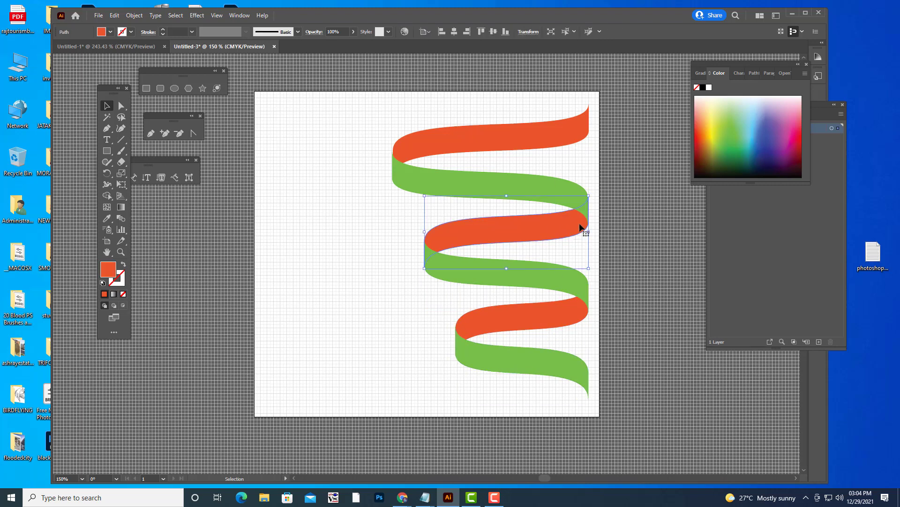
left_click_drag(588, 233, 589, 233)
left_click(642, 232)
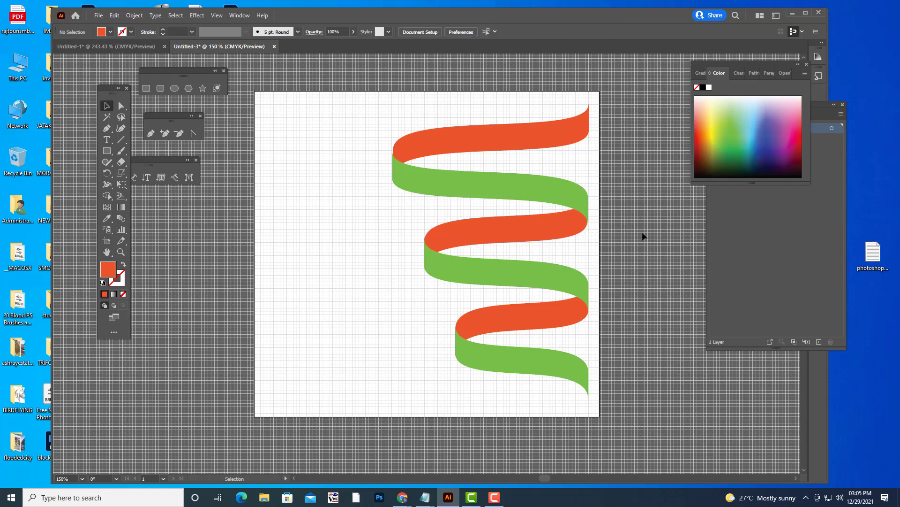
Step: Hide the document grid behind the ribbons
scroll(642, 232, "up", 2)
scroll(642, 232, "down", 4)
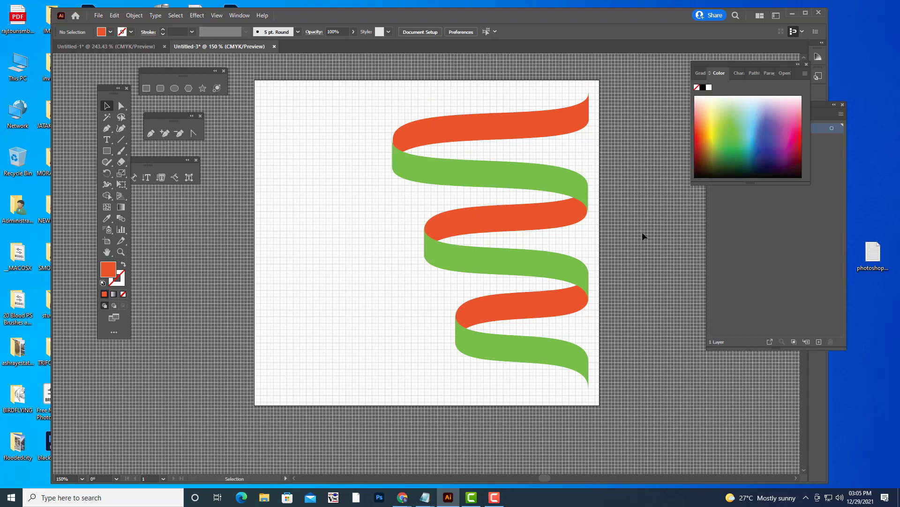
scroll(656, 253, "up", 2)
scroll(655, 253, "up", 1)
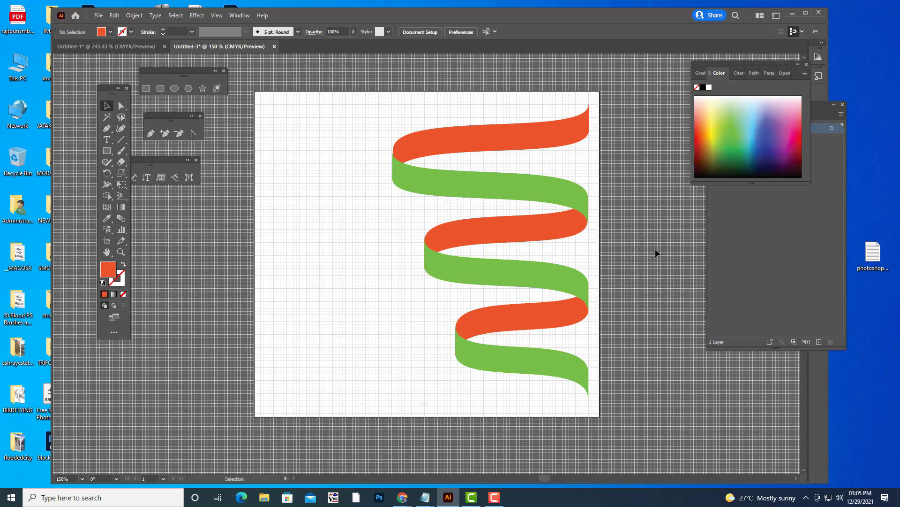
left_click(216, 16)
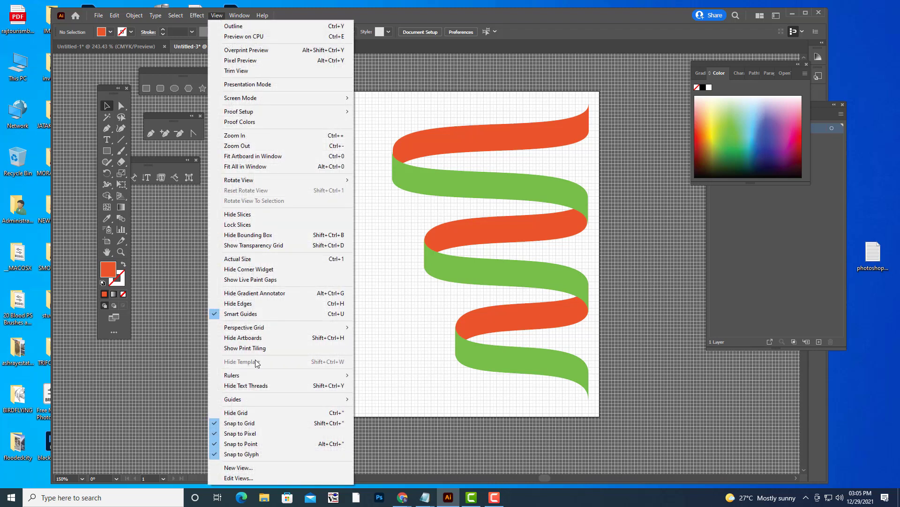
left_click(252, 413)
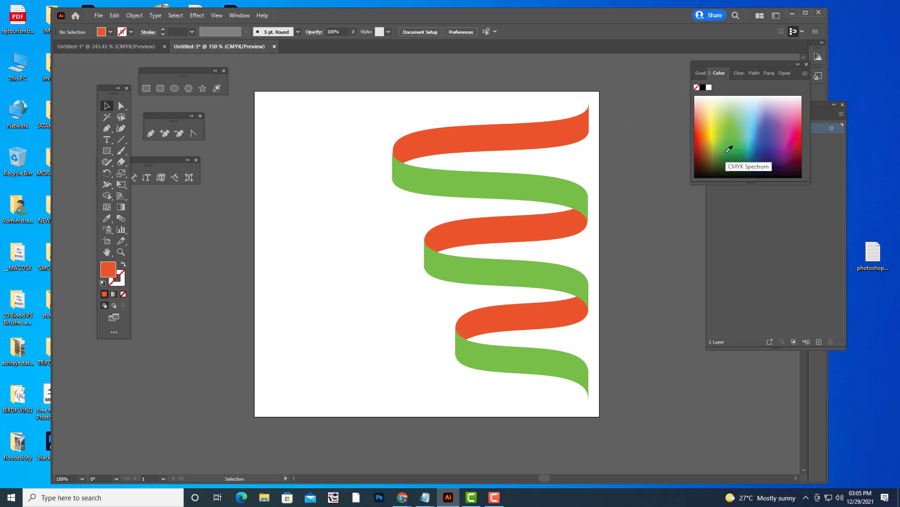
Step: Show the gradient settings and the colour swatches, placing the swatches beside the artboard
left_click(699, 73)
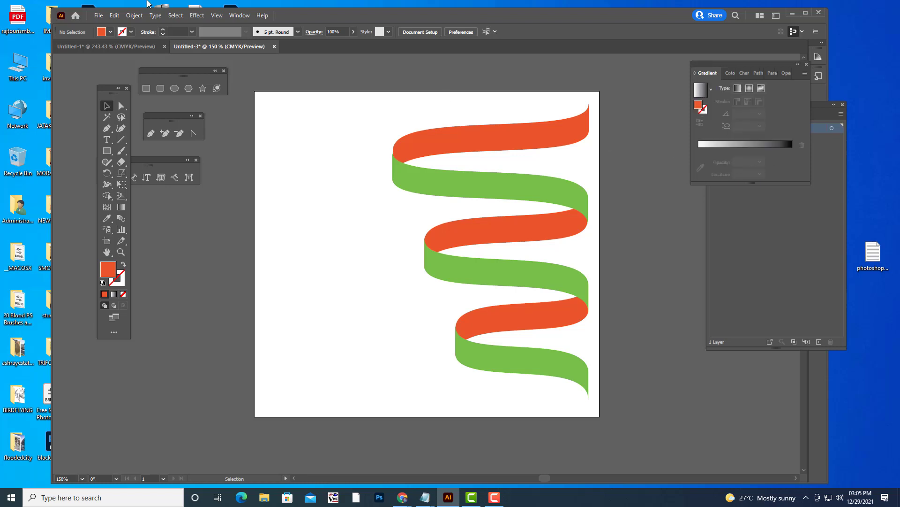
left_click(239, 16)
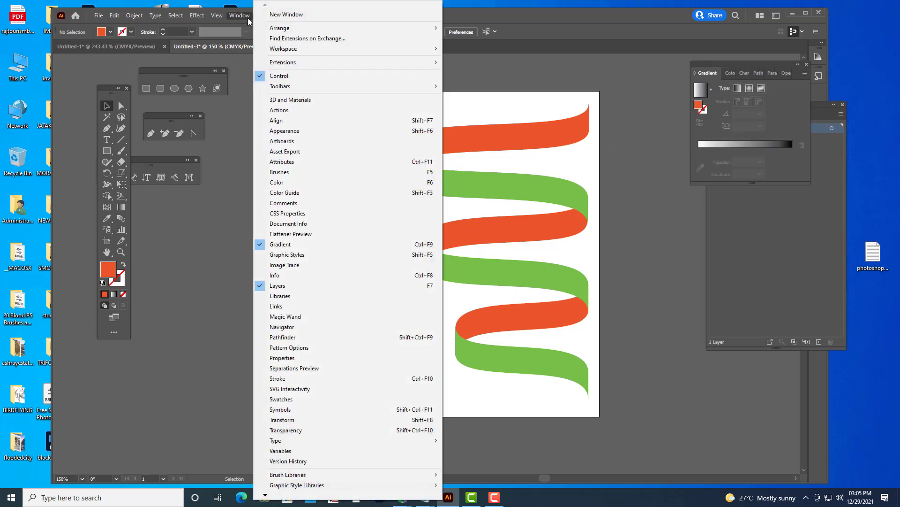
left_click(334, 399)
left_click_drag(724, 99, 644, 128)
left_click(239, 15)
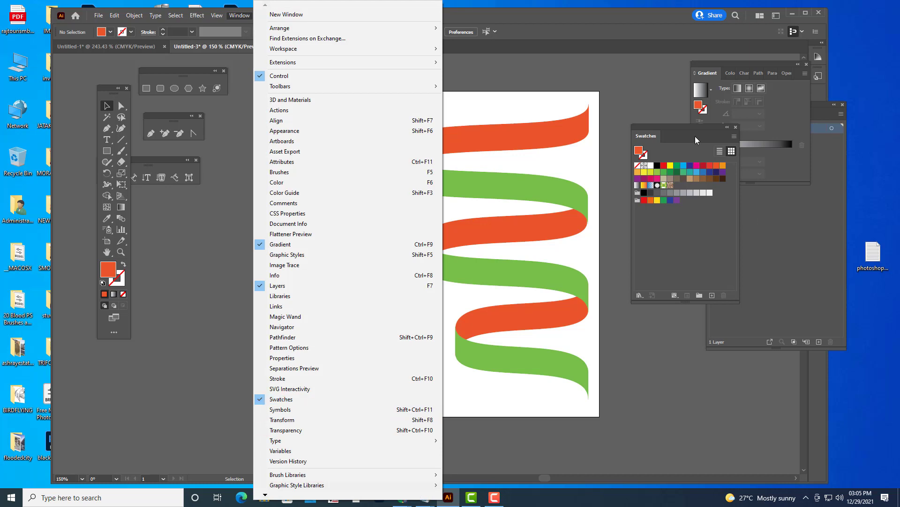
left_click_drag(656, 128, 662, 89)
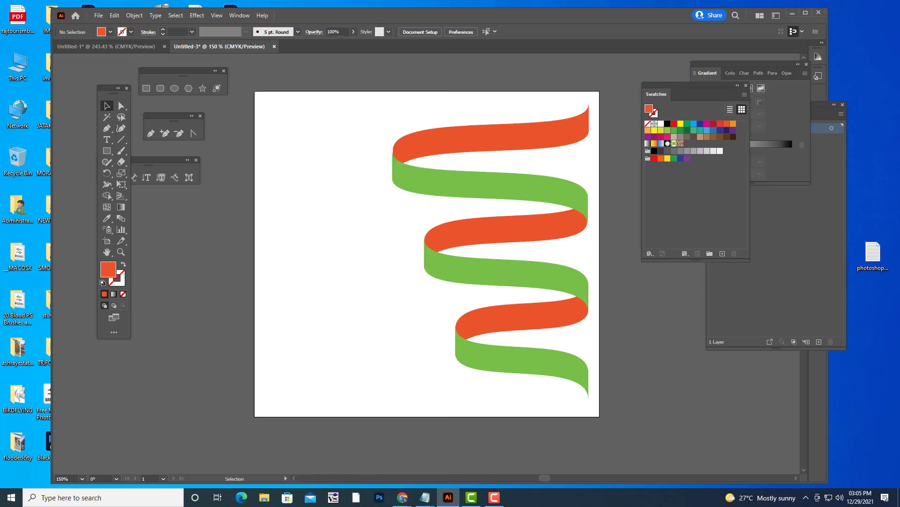
Step: Load the Gems and Jewels gradient swatch library and place it clear of most of the ribbons
left_click(486, 323)
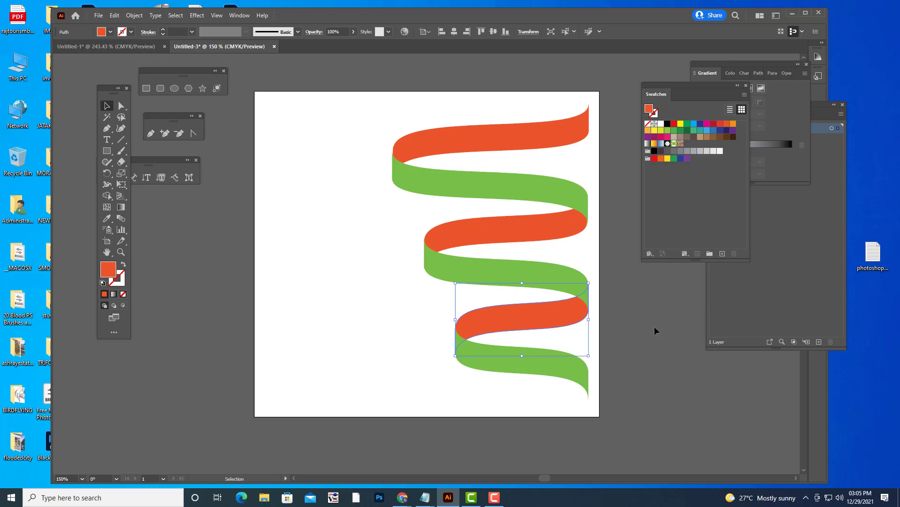
left_click(650, 253)
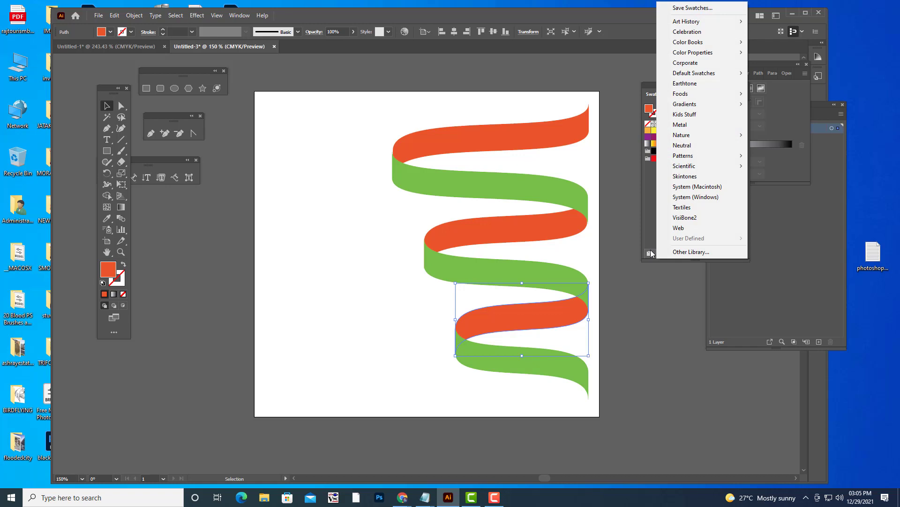
mouse_move(728, 77)
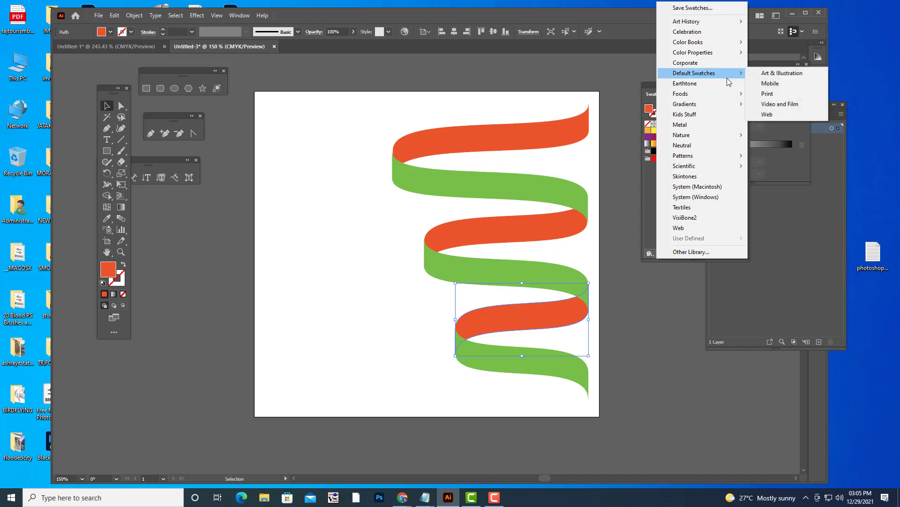
left_click(651, 173)
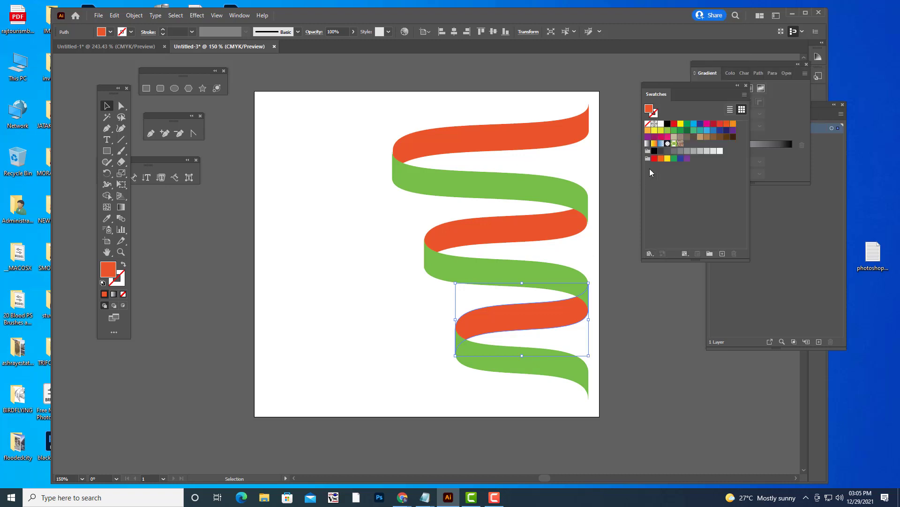
left_click_drag(660, 86, 646, 100)
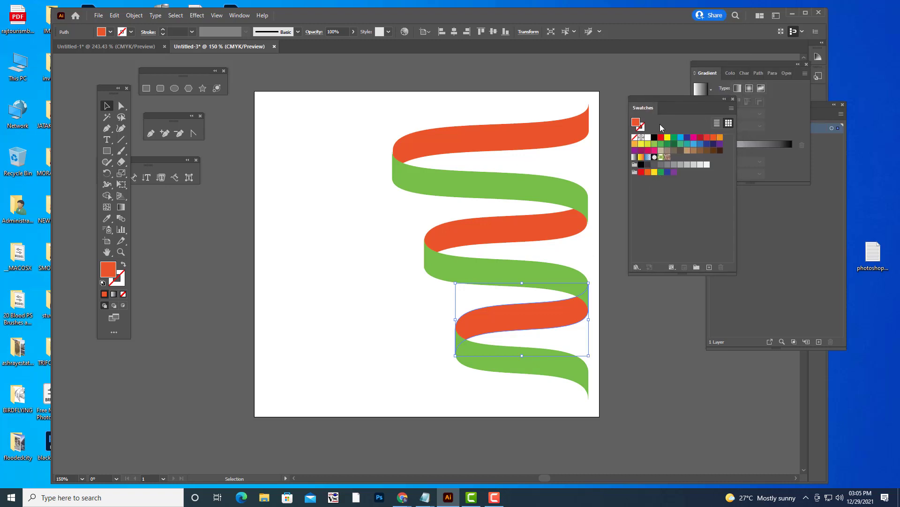
left_click(637, 269)
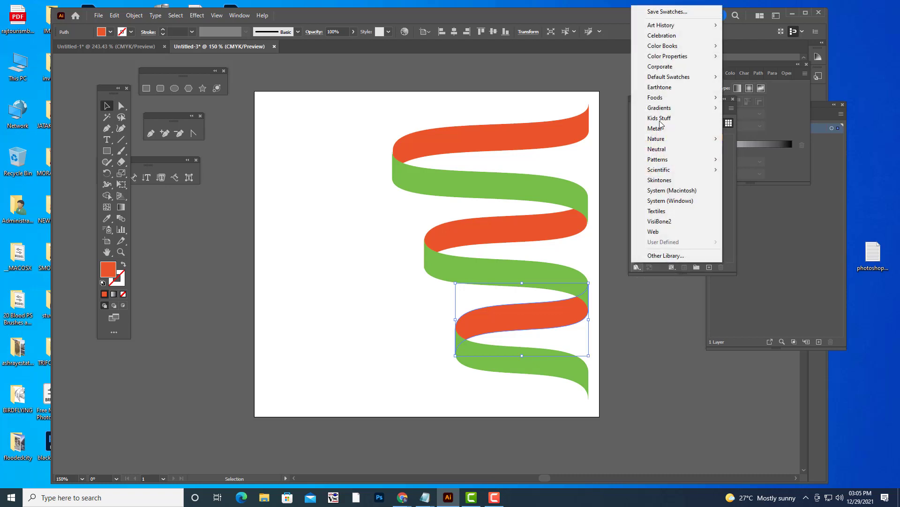
mouse_move(662, 109)
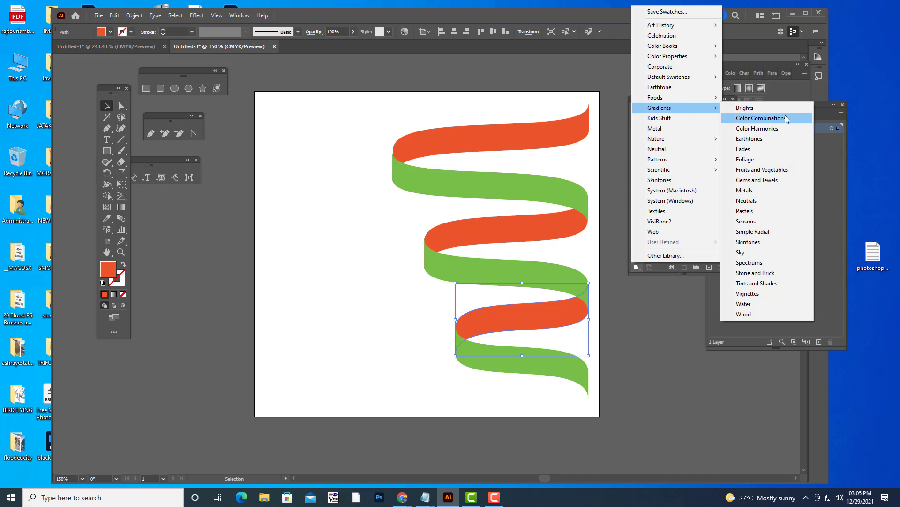
left_click(773, 184)
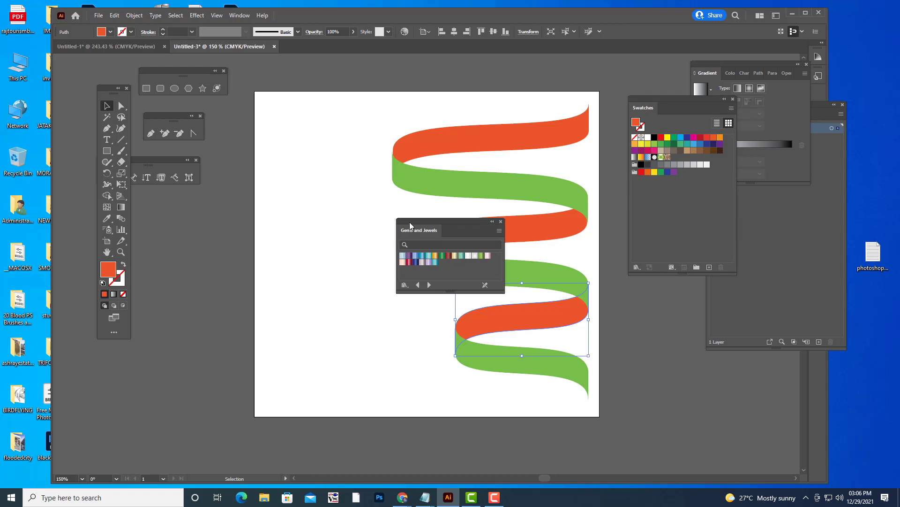
left_click_drag(410, 226, 590, 59)
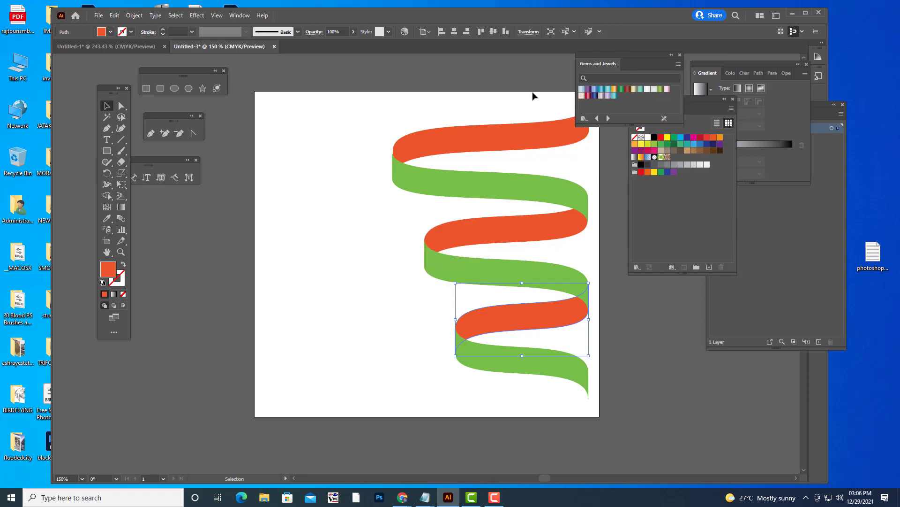
Step: Fill all three orange-red ribbons with the Sapphire gradient from the Gems and Jewels library
left_click(339, 317)
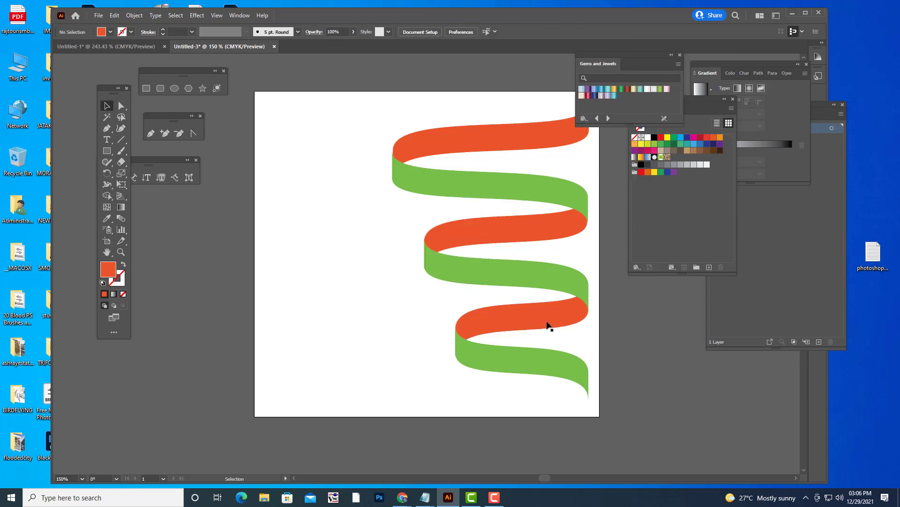
left_click(548, 325)
left_click(595, 96)
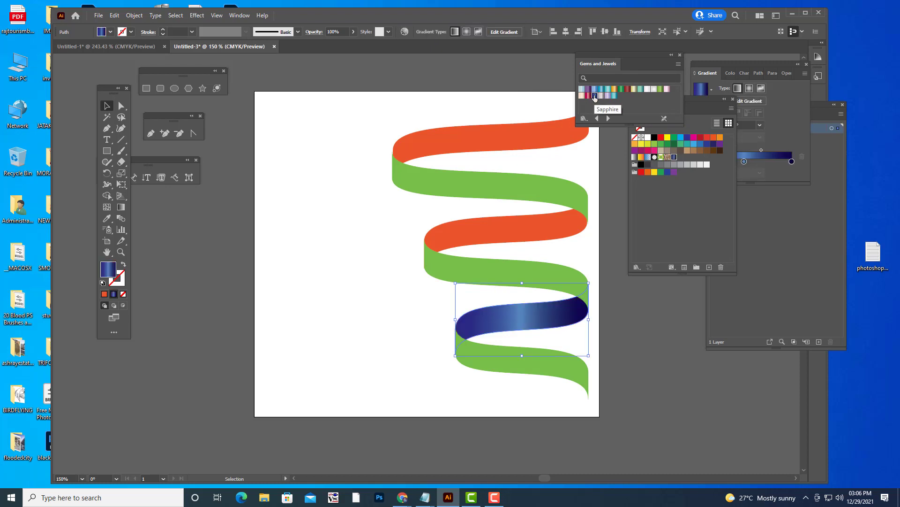
left_click(533, 227)
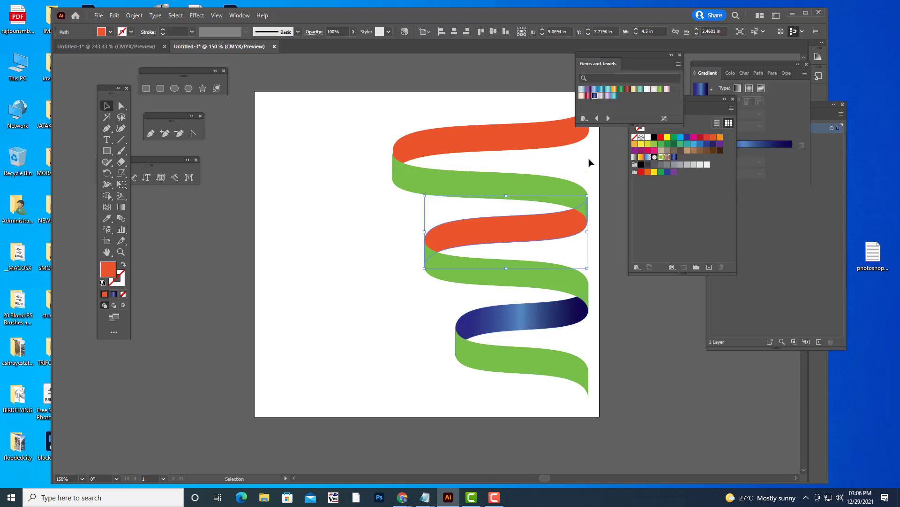
left_click(594, 96)
left_click(509, 137)
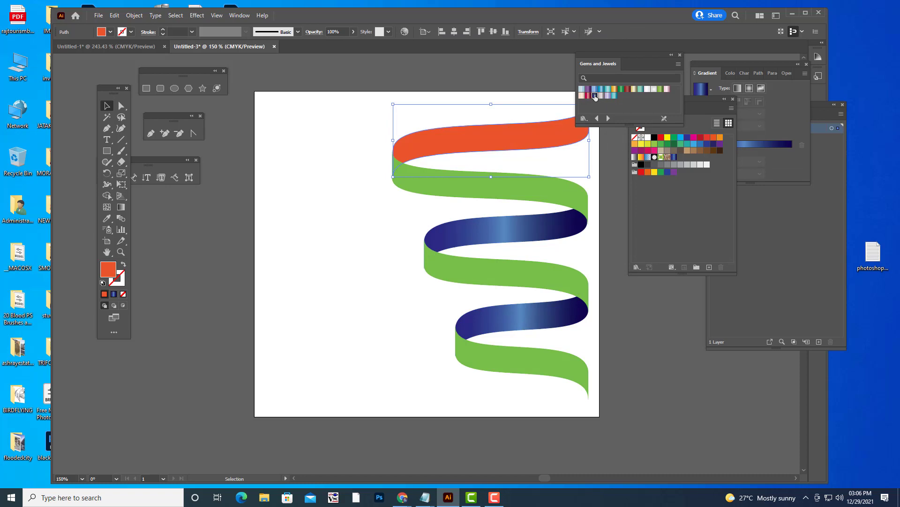
left_click(594, 96)
left_click(503, 80)
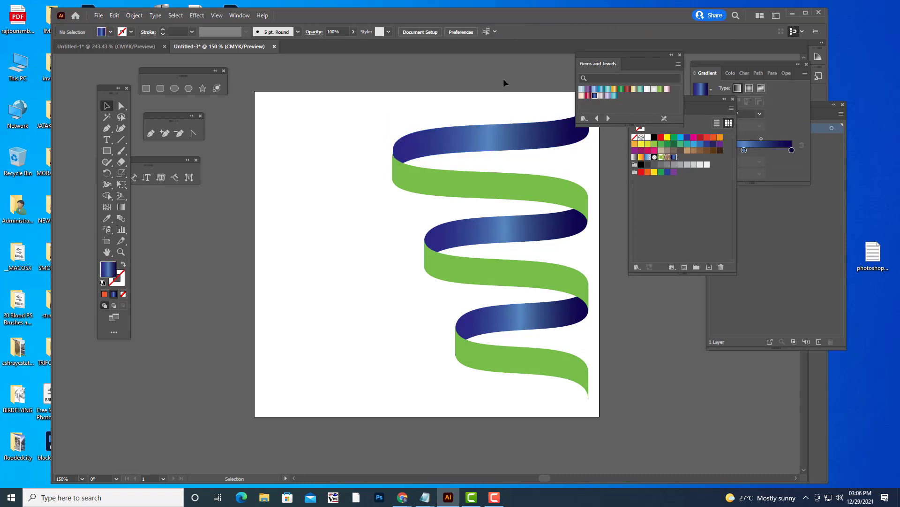
Step: Fill all three green ribbons with the crimson gradient from the Gems and Jewels library
left_click(476, 186)
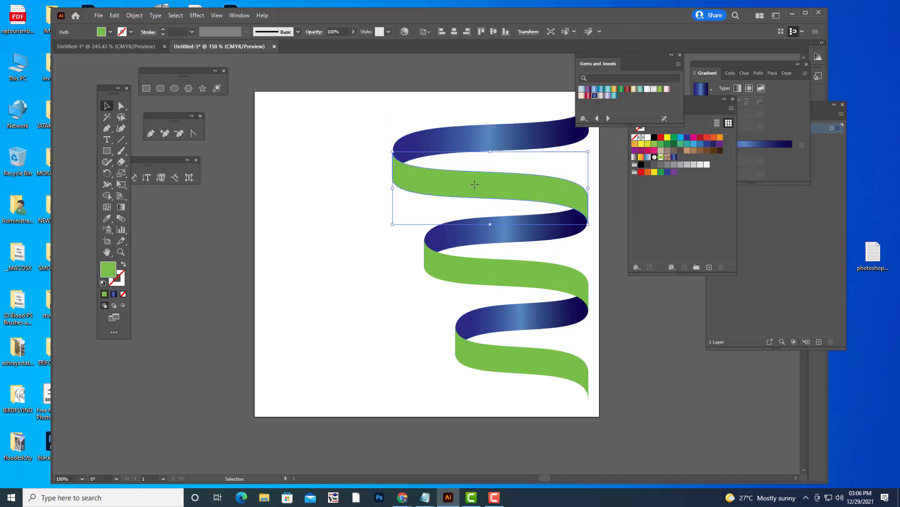
left_click(588, 96)
left_click(497, 278)
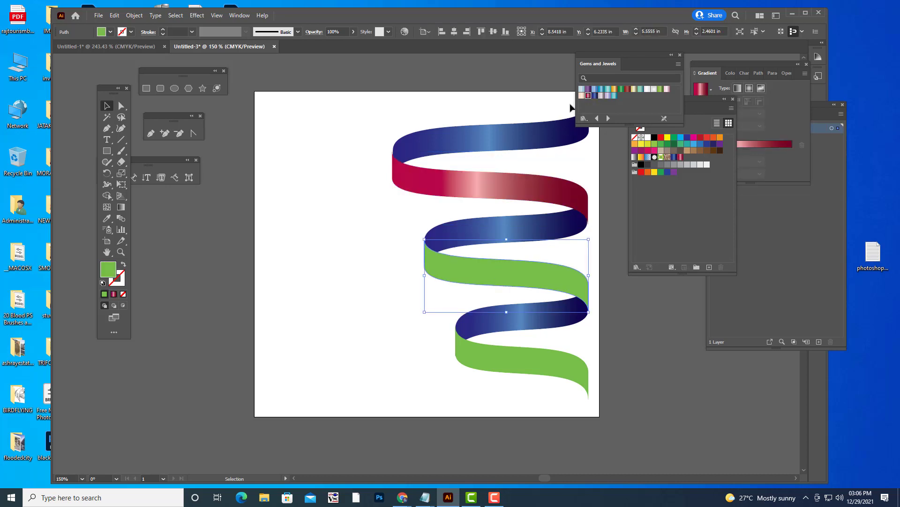
left_click(588, 96)
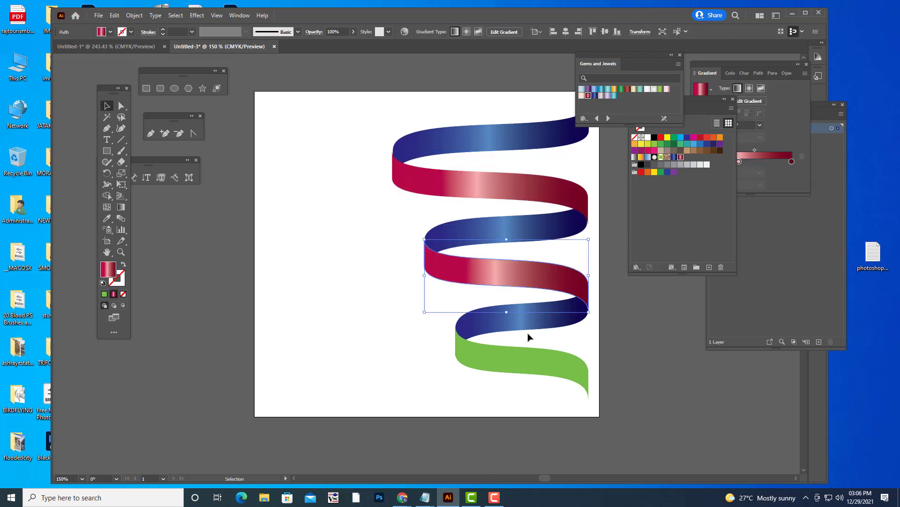
left_click(506, 366)
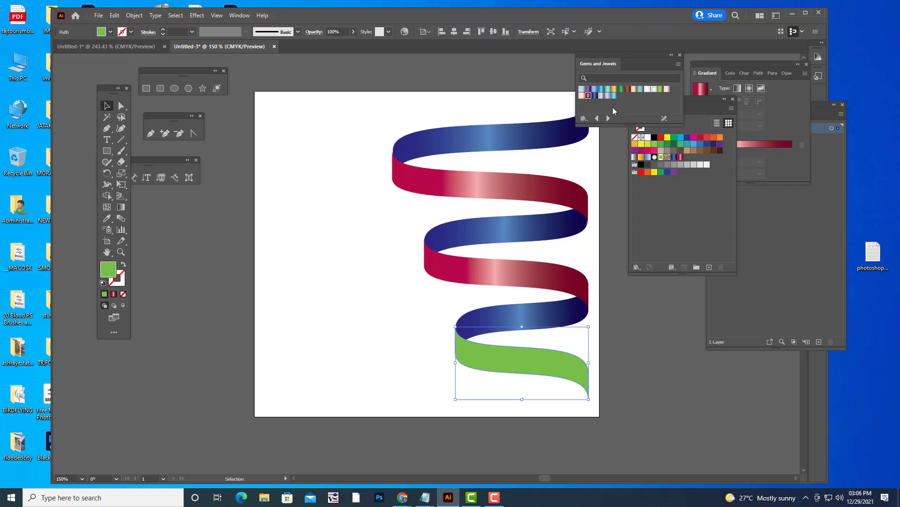
left_click(589, 97)
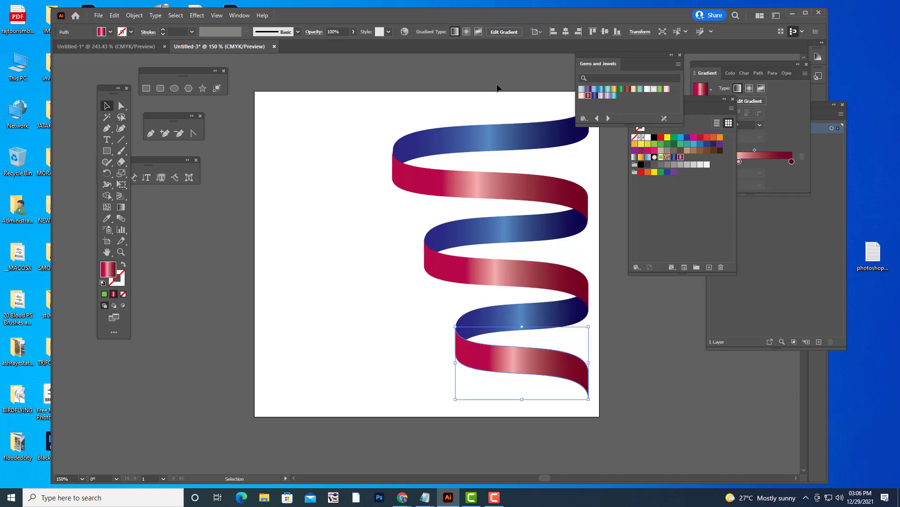
left_click(497, 87)
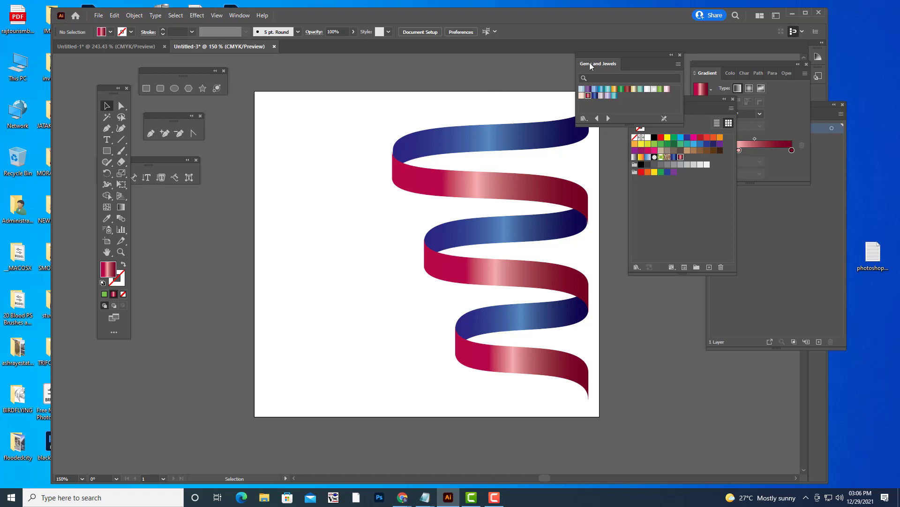
Step: Move the gradient library off the ribbons and draw a roughly square crimson-gradient rectangle in the artboard's empty lower-left area
left_click_drag(590, 63, 655, 54)
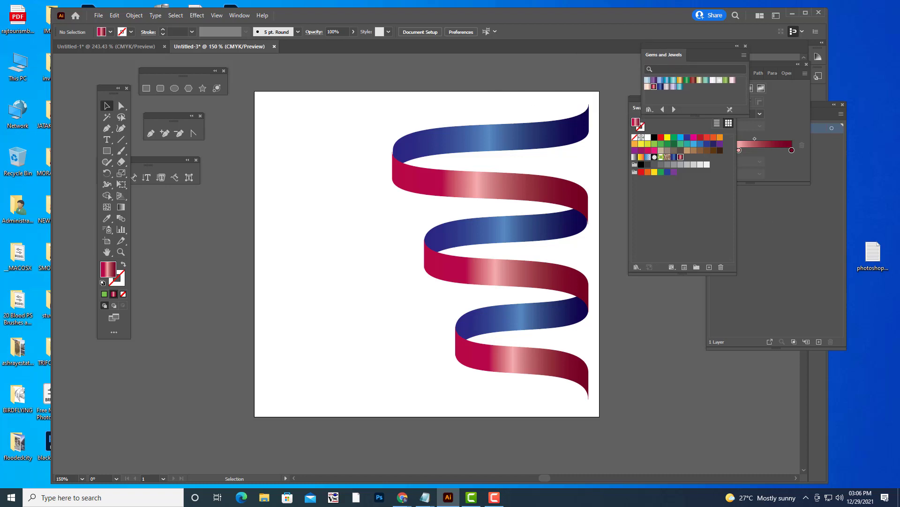
key("m")
left_click_drag(330, 285, 412, 372)
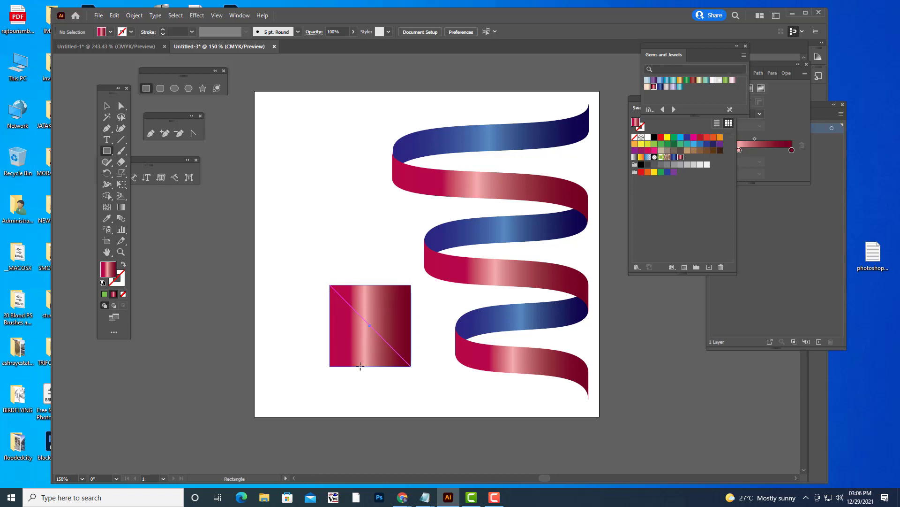
Step: Undo the square, draw a tall narrow rectangle with the red gradient instead, and move it under the ribbon's lower end
key("ctrl+z")
left_click_drag(326, 275, 370, 387)
left_click(106, 107)
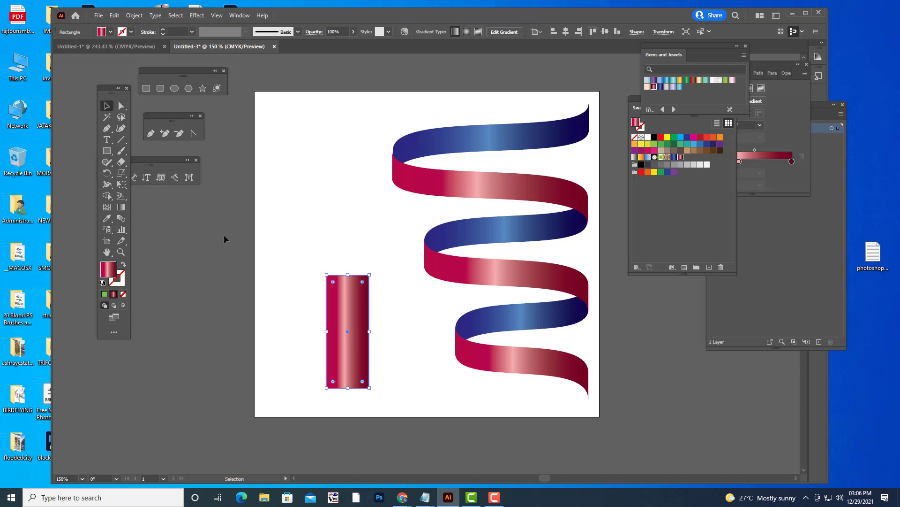
left_click_drag(348, 387, 567, 415)
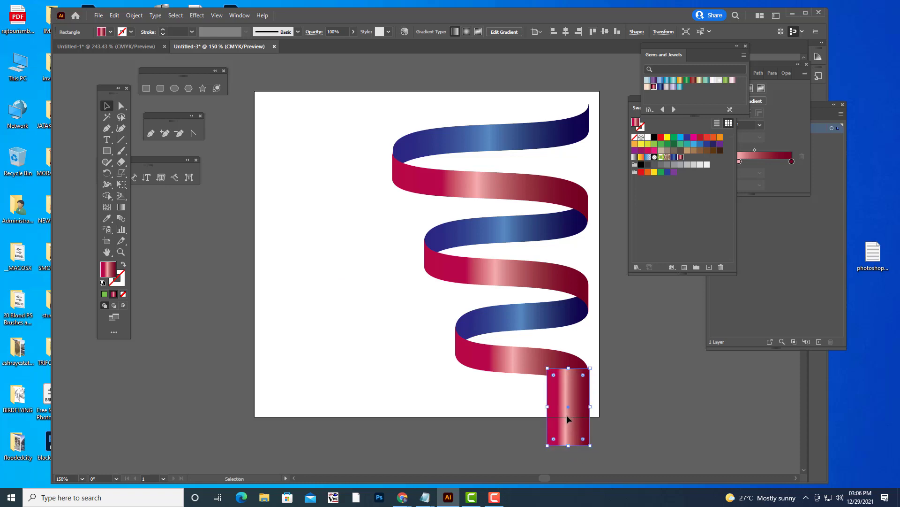
Step: Send the red gradient rectangle backward one level behind the last ribbon curve
right_click(582, 384)
mouse_move(610, 336)
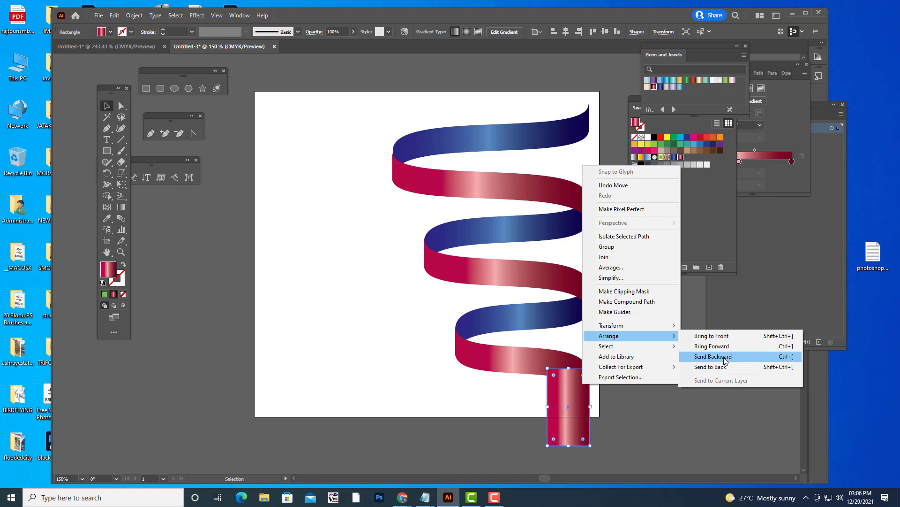
left_click(724, 359)
Step: Narrow and shorten the gradient rectangle, aligning its outer edge with the ribbon's end and its base just above the artboard's lower edge
scroll(612, 418, "down", 2)
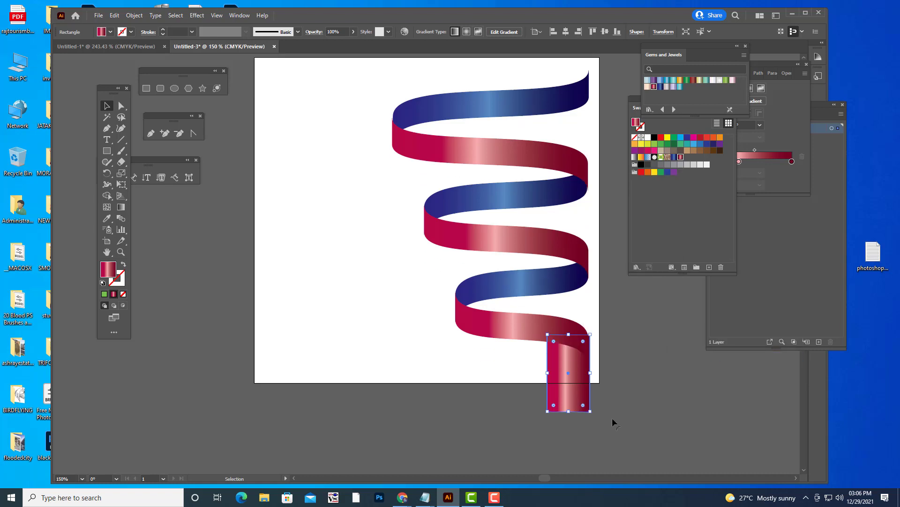
scroll(612, 418, "down", 3)
key("ctrl+plus")
key("ctrl+plus")
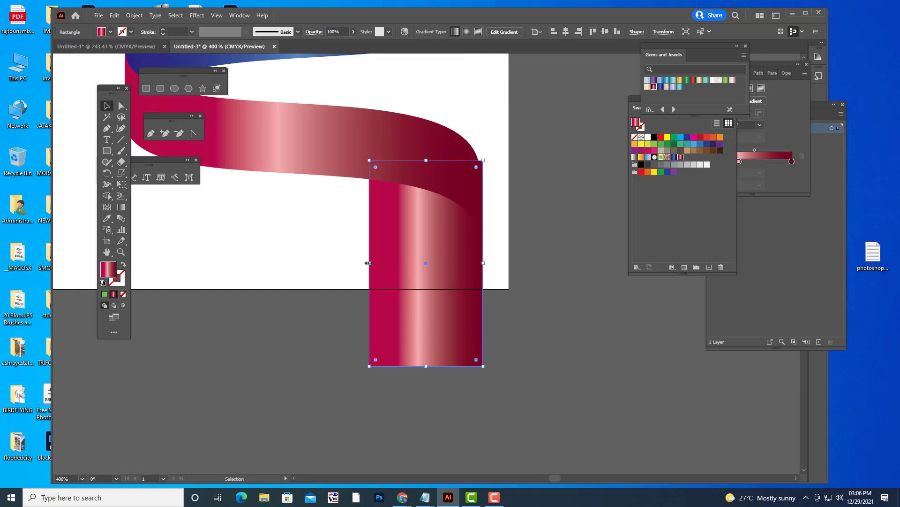
mouse_move(369, 263)
left_mouse_down()
mouse_move(394, 263)
mouse_move(387, 263)
left_mouse_up()
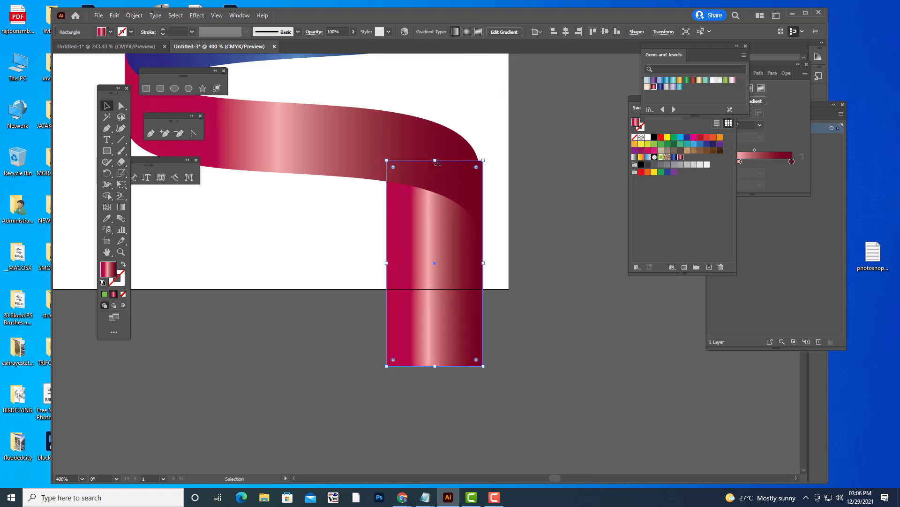
left_click_drag(435, 162, 436, 178)
left_click_drag(465, 248, 463, 242)
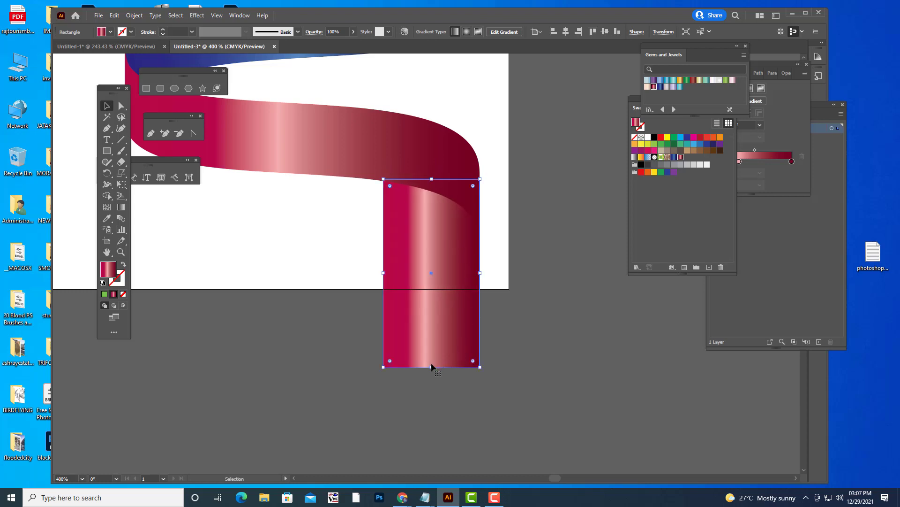
left_click_drag(432, 368, 432, 277)
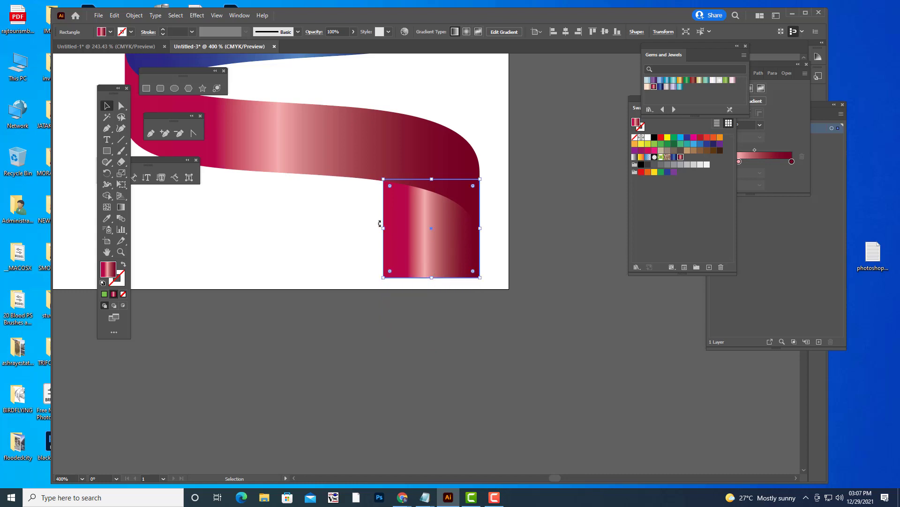
left_click_drag(384, 228, 402, 229)
left_click(543, 269)
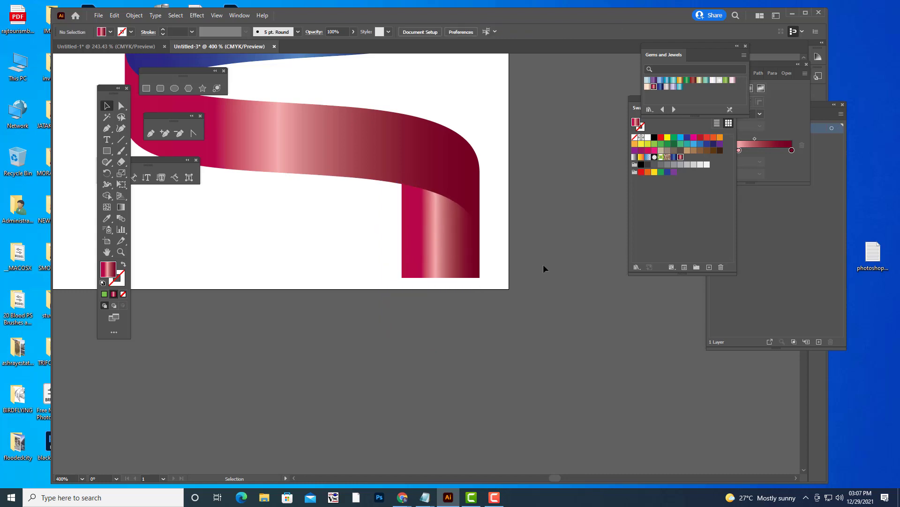
Step: Create a three-sided polygon with a radius of 0.6944 in outside the artboard
scroll(543, 268, "up", 5)
scroll(543, 265, "down", 2)
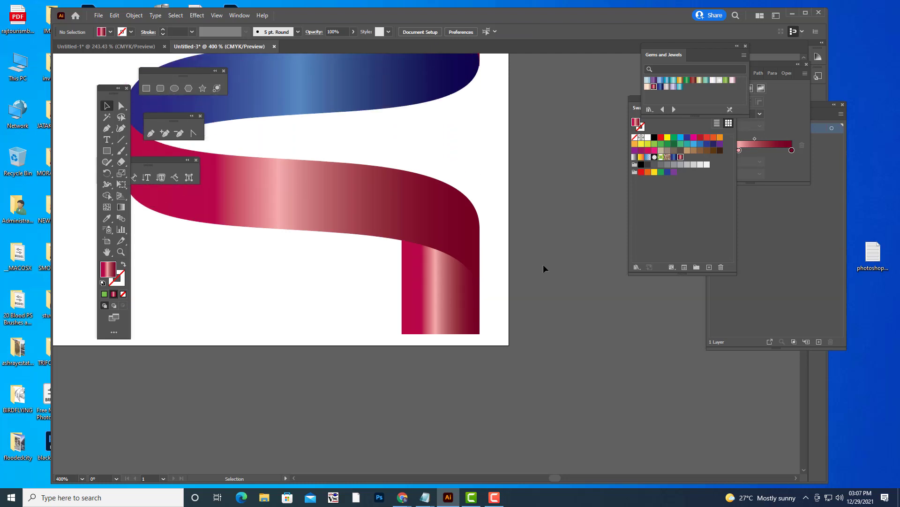
left_click(188, 88)
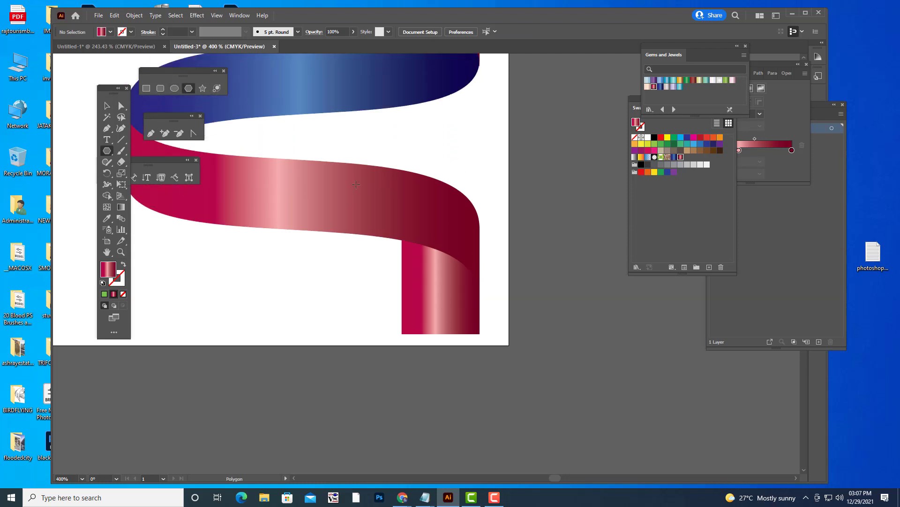
left_click(469, 118)
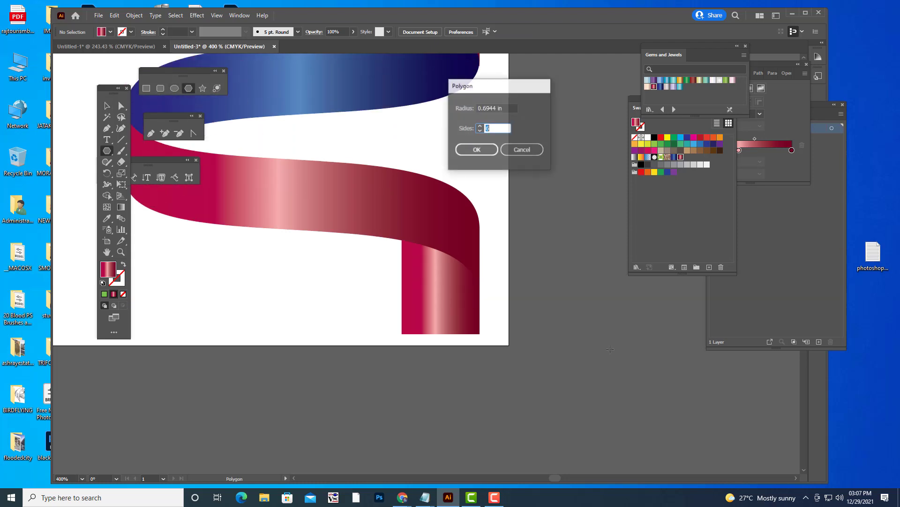
left_click(480, 130)
left_click(480, 131)
left_click(480, 131)
left_click(477, 149)
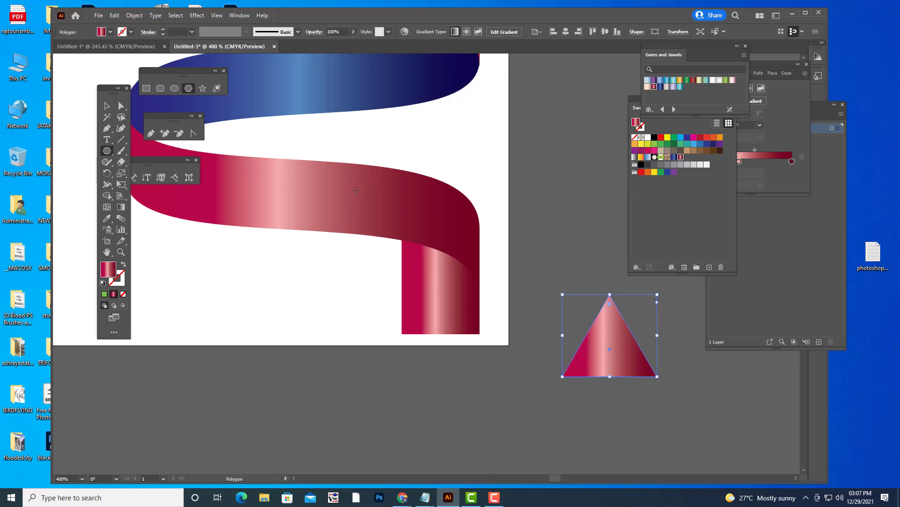
Step: Fill the triangle with a light brown swatch
left_click(107, 106)
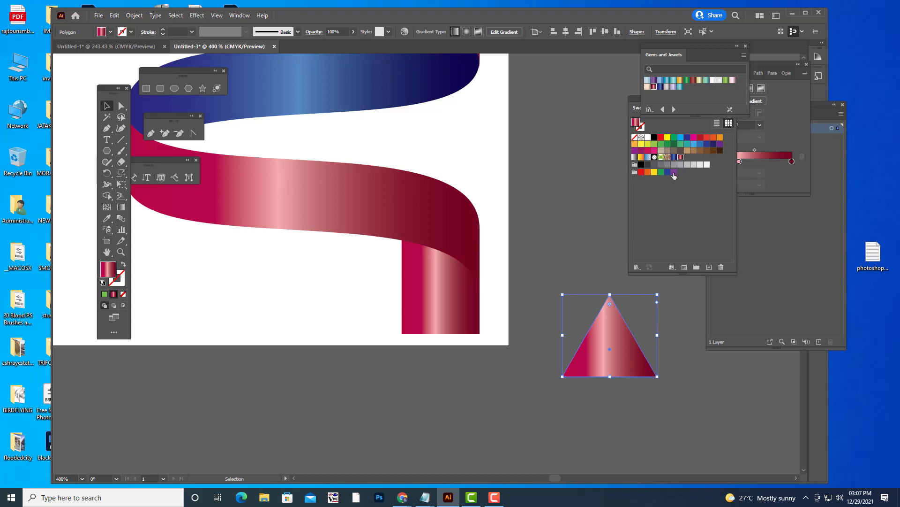
left_click(707, 151)
left_click(693, 151)
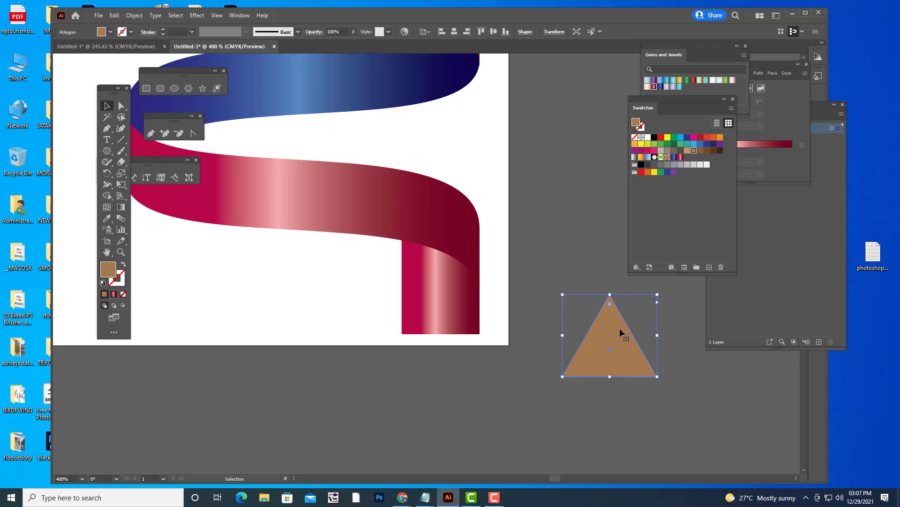
Step: Move the brown triangle closer to the artboard and rotate it upside down so that it points straight down
left_click_drag(620, 328, 586, 328)
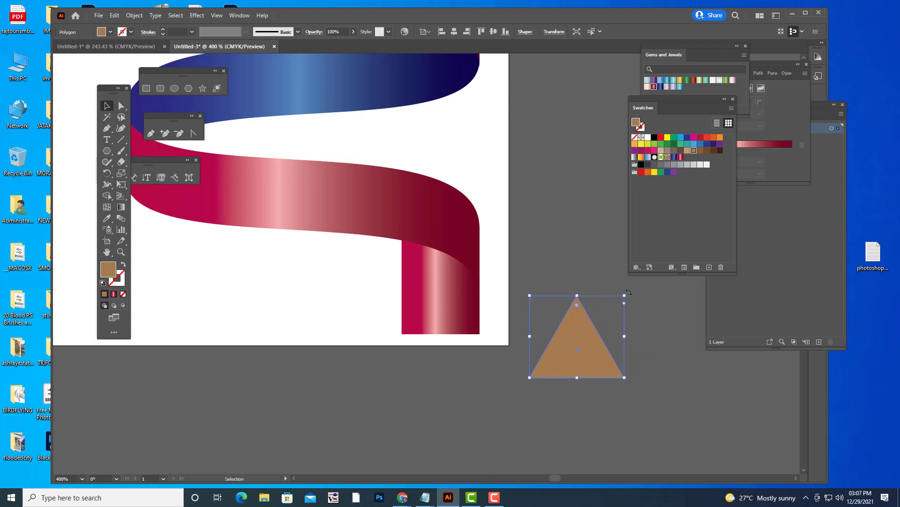
left_click_drag(629, 292, 548, 382)
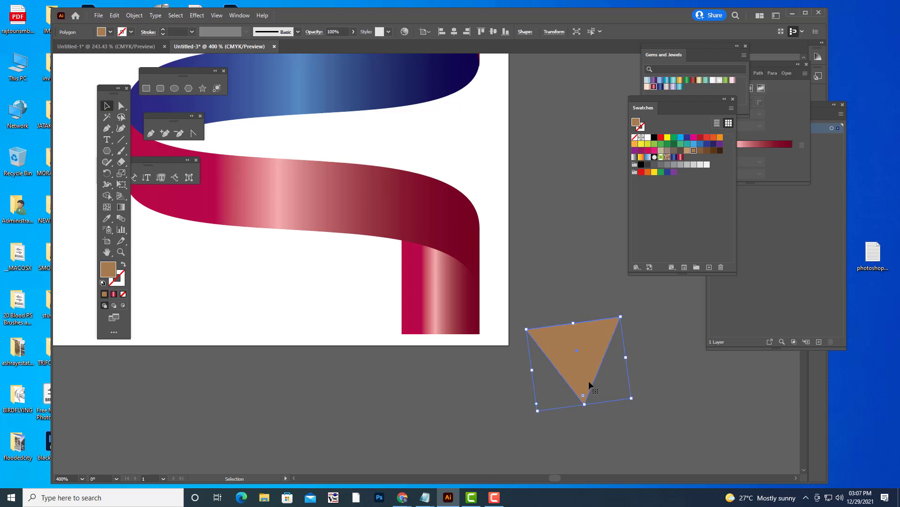
key("ctrl+z")
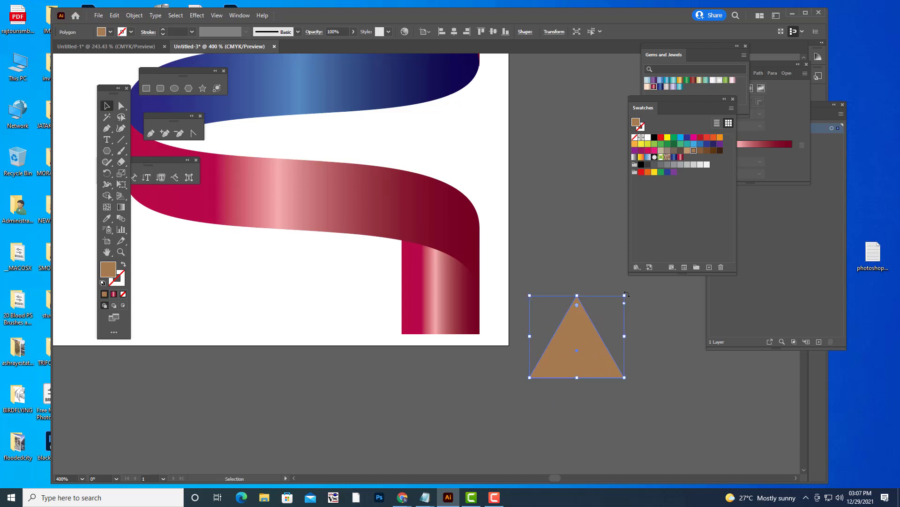
left_click_drag(635, 300, 549, 397)
Step: Attach the brown triangle to the gradient rectangle's lower edge and narrow it to the rectangle's width
left_click_drag(575, 339, 447, 348)
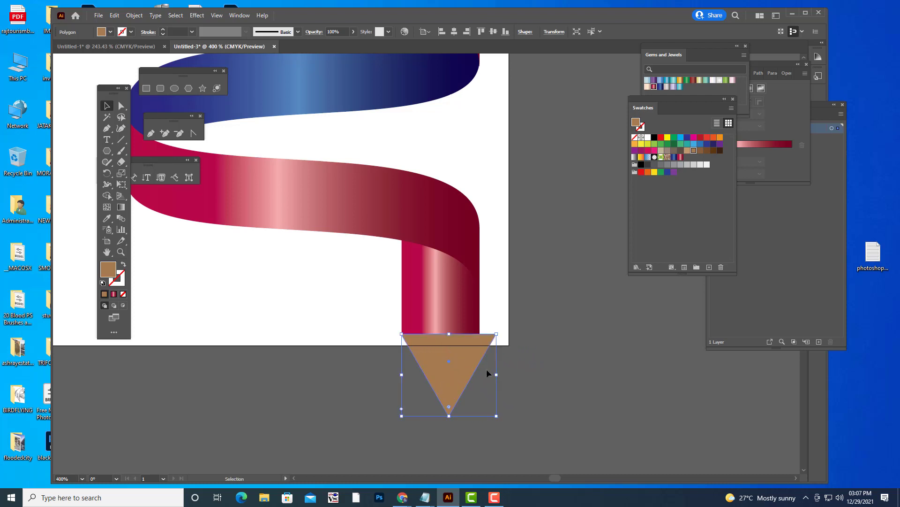
left_click_drag(497, 376, 480, 374)
left_click(547, 364)
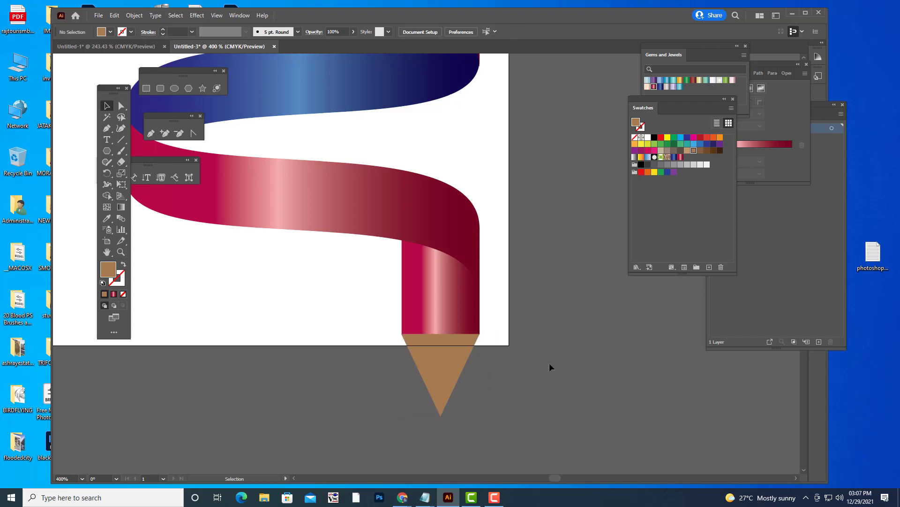
left_click(422, 359)
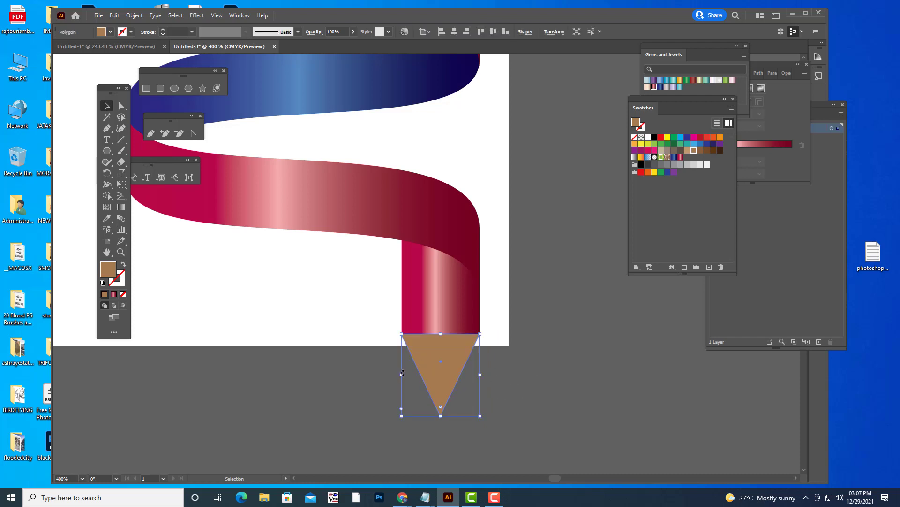
left_click_drag(402, 374, 403, 374)
left_click(537, 341)
Step: Duplicate the brown triangle, fill the copy with black, and place it exactly over the original
scroll(548, 340, "down", 3)
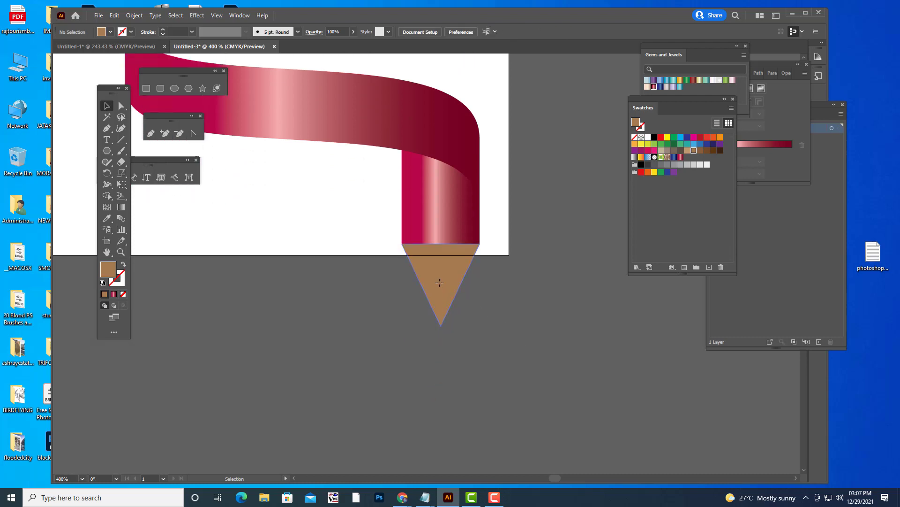
left_click_drag(439, 282, 518, 312, "alt")
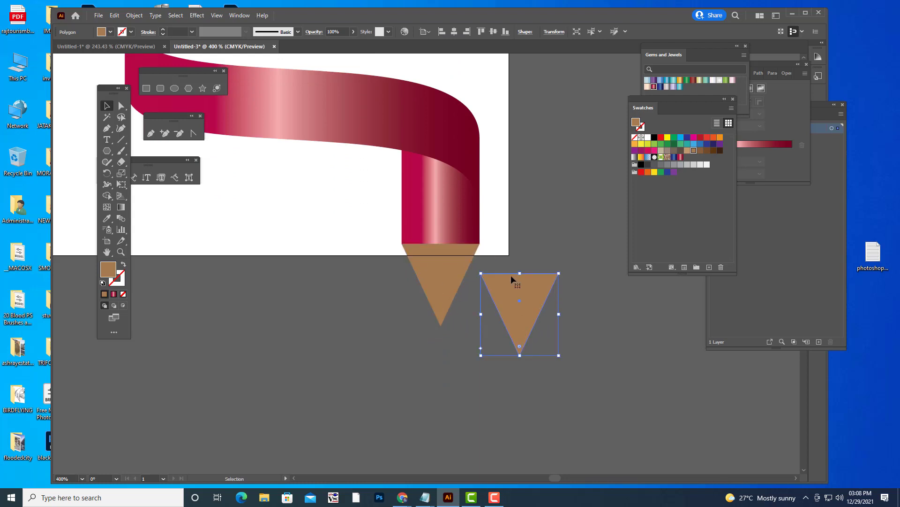
left_click(654, 137)
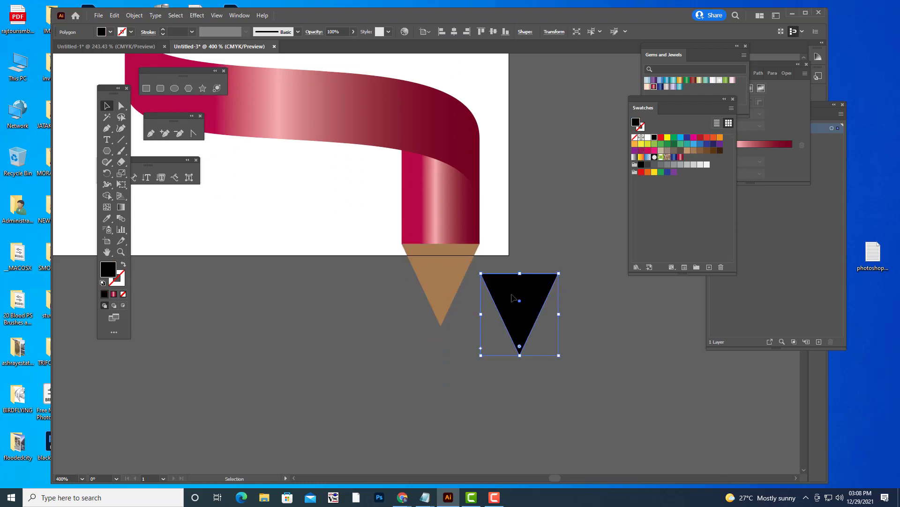
left_click_drag(513, 298, 449, 277)
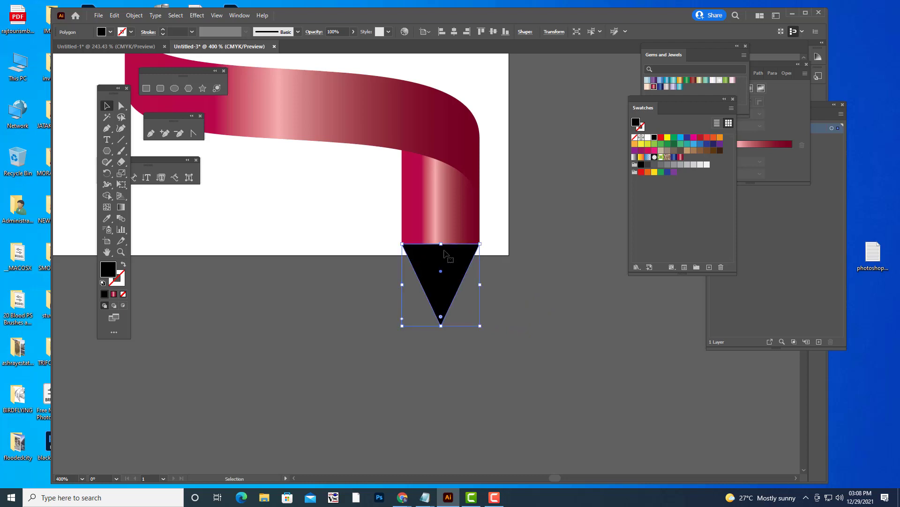
Step: Shrink the black triangle to a small pencil lead and center it over the brown triangle's tip
mouse_move(441, 244)
left_mouse_down()
mouse_move(441, 294)
mouse_move(421, 309)
left_mouse_up()
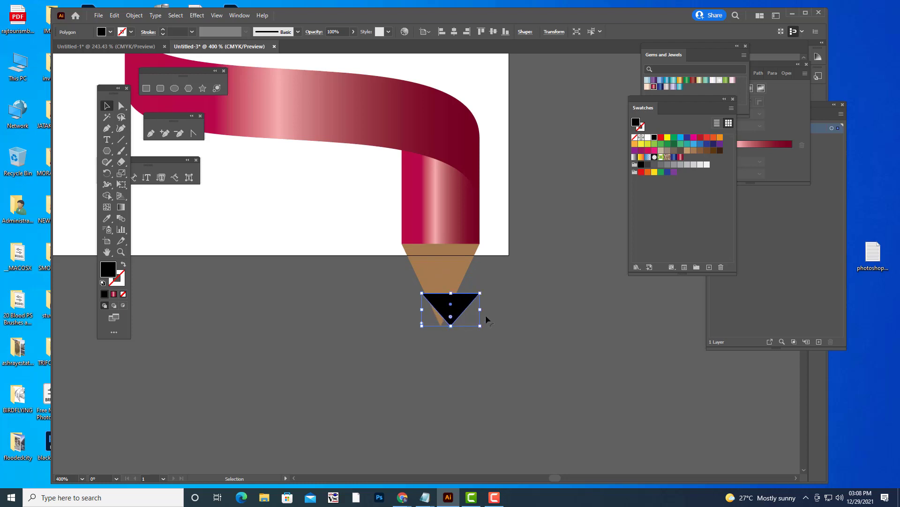
left_click_drag(481, 310, 458, 309)
key("a")
key("ctrl+equal")
key("ctrl+equal")
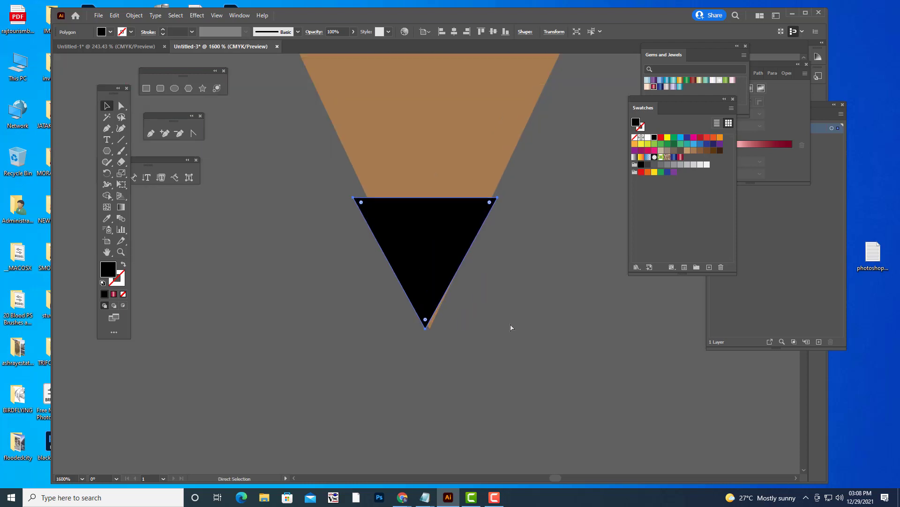
key("v")
mouse_move(429, 271)
left_mouse_down()
mouse_move(436, 276)
mouse_move(436, 268)
left_mouse_up()
Step: Adjust the black triangle's three corner points to follow the brown tip's edges, and nudge the shape slightly upward
left_click(121, 105)
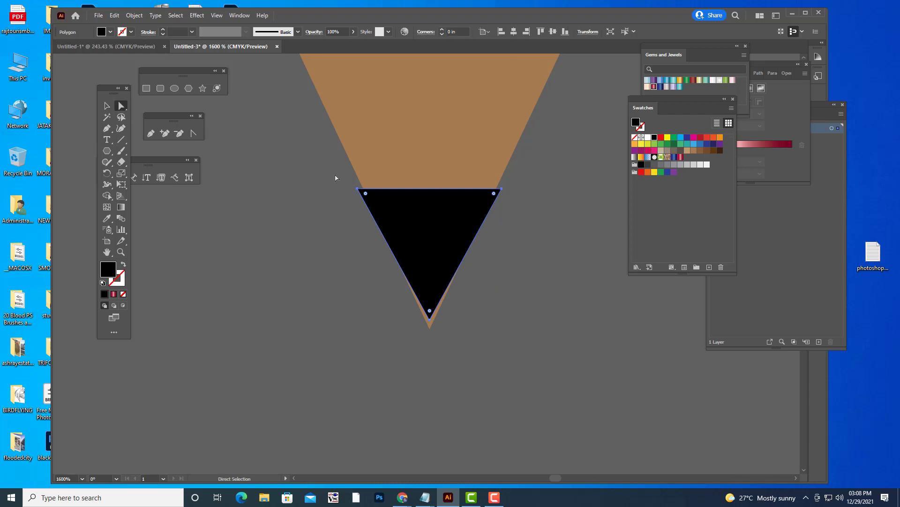
left_click_drag(355, 190, 361, 189)
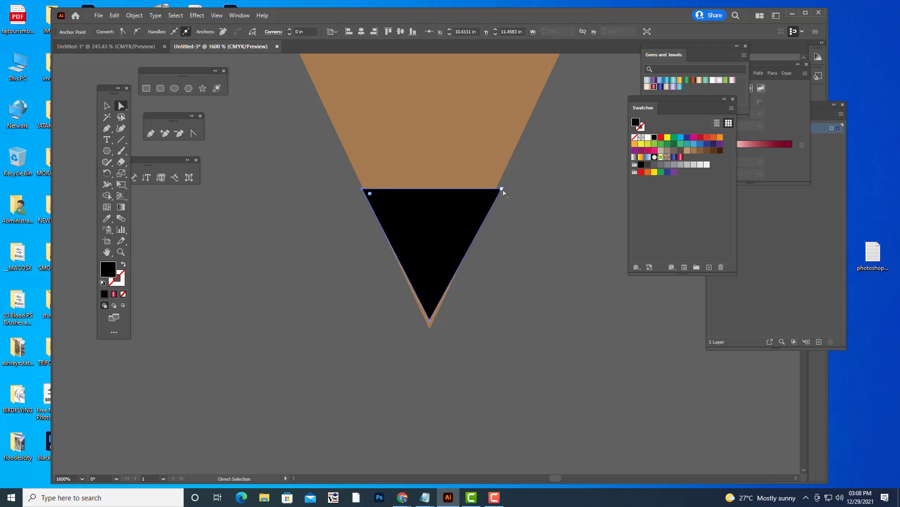
left_click_drag(503, 189, 497, 189)
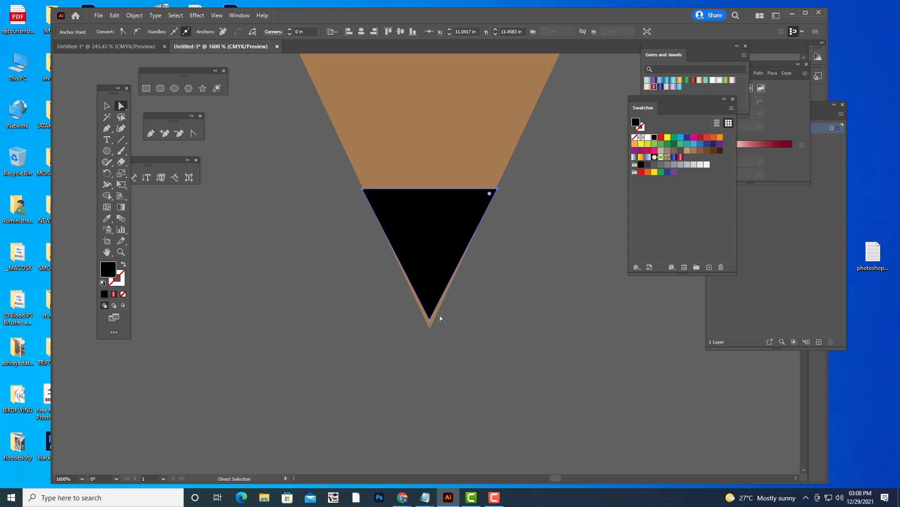
left_click_drag(431, 320, 428, 332)
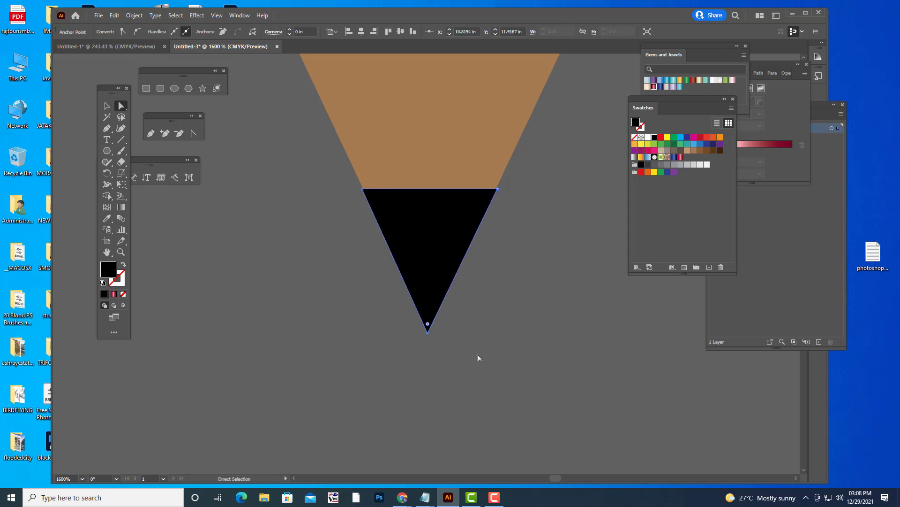
left_click(106, 107)
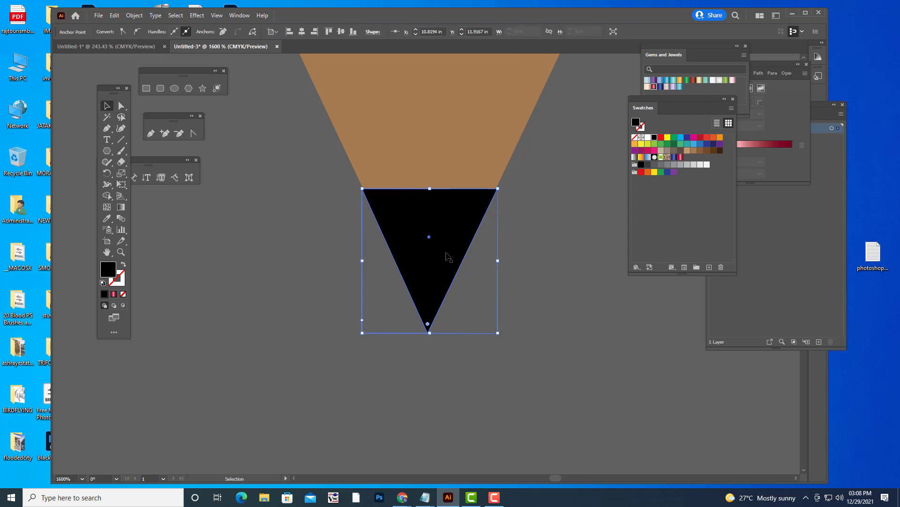
left_click_drag(446, 254, 449, 251)
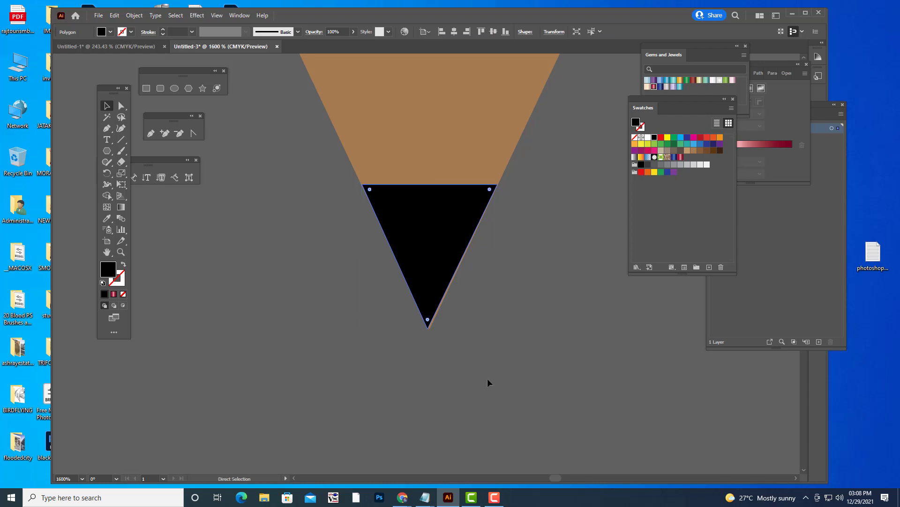
Step: Try to move the black triangle's lower point onto the point of the brown tip
key("ctrl+plus")
left_click(121, 105)
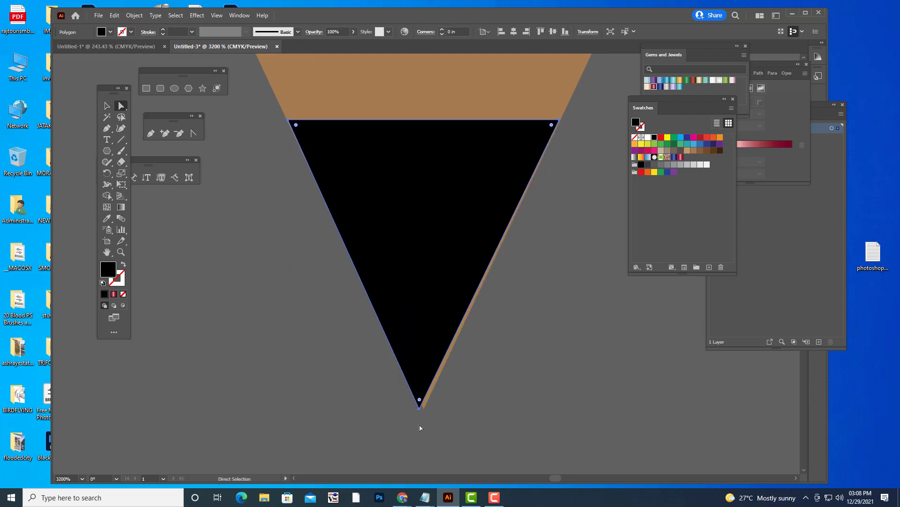
left_click(420, 425)
left_click(419, 409)
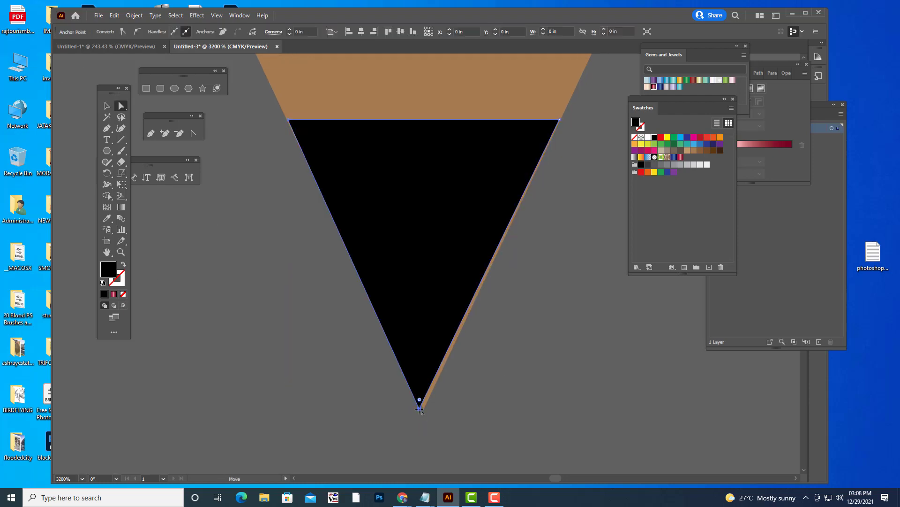
left_click_drag(426, 410, 416, 410)
scroll(432, 421, "up", 1)
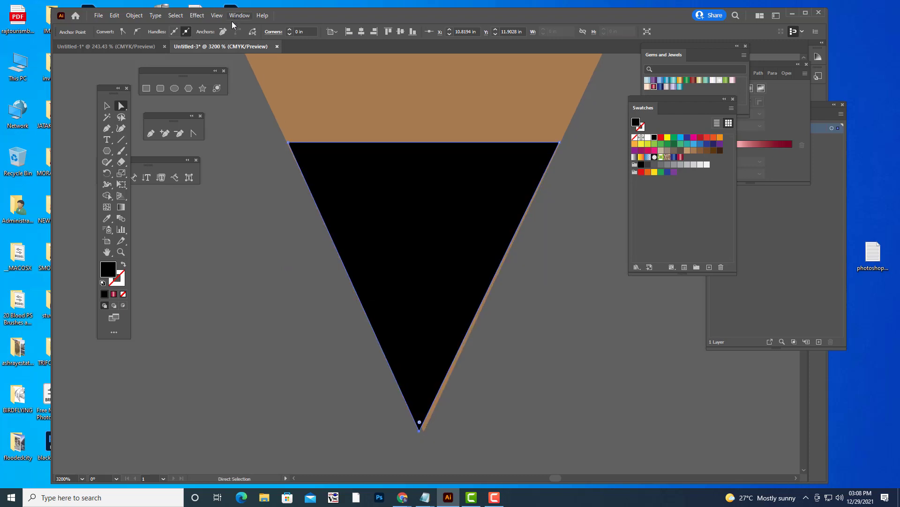
Step: Turn off Snap to Point and move the black triangle's lower point slightly down and right to cover the brown tip
left_click(216, 17)
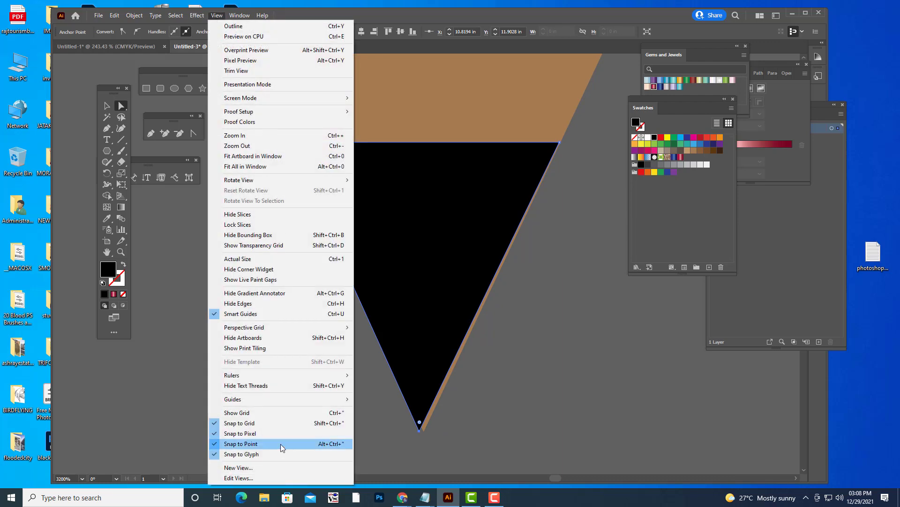
left_click(281, 445)
left_click_drag(420, 431, 424, 440)
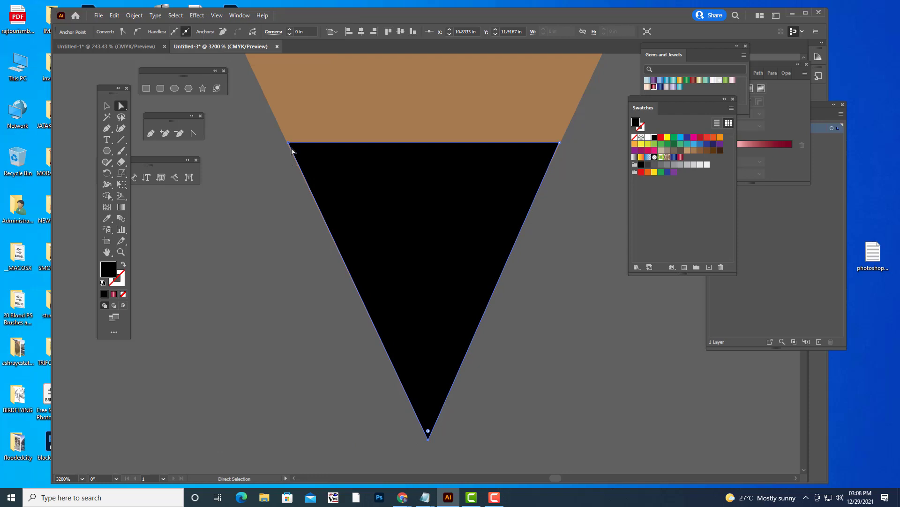
Step: Try to raise the black triangle's two upper corners along the brown tip's edges
left_click_drag(289, 144, 281, 129)
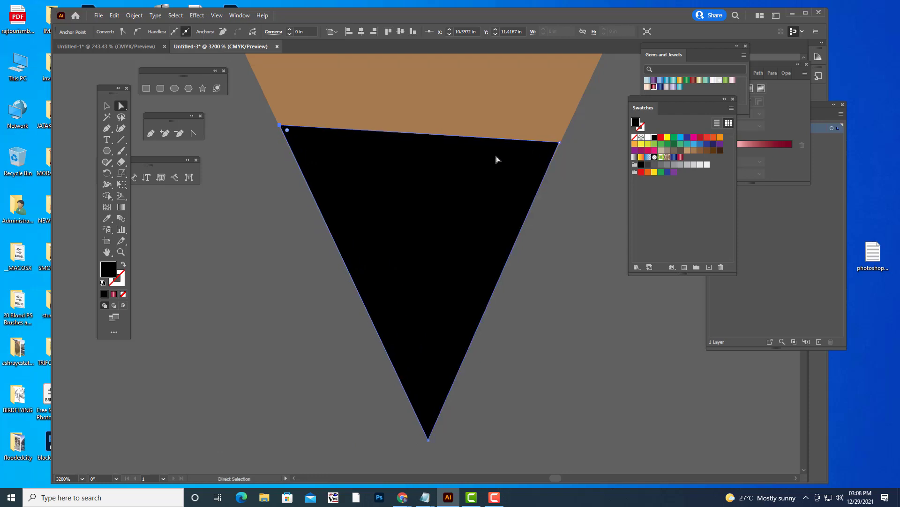
left_click_drag(560, 148, 560, 127)
key("ctrl+z")
key("ctrl+z")
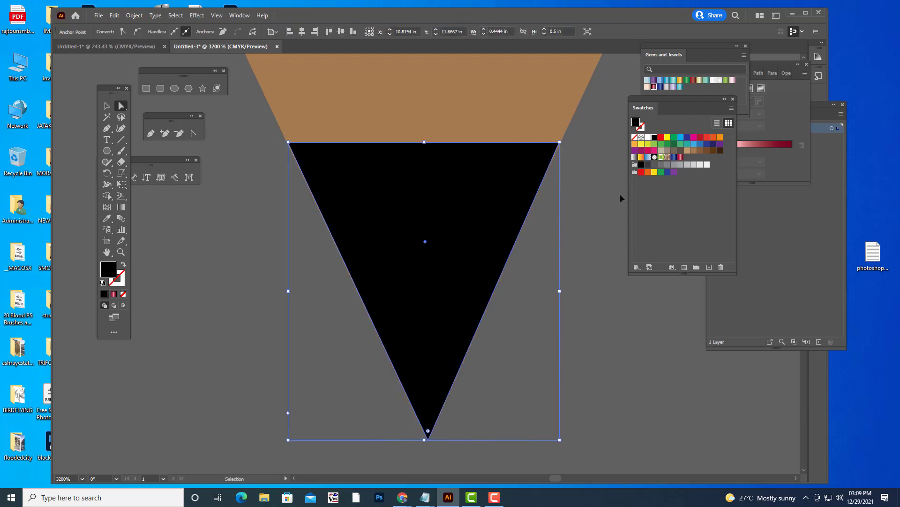
left_click(596, 235)
left_click(430, 217)
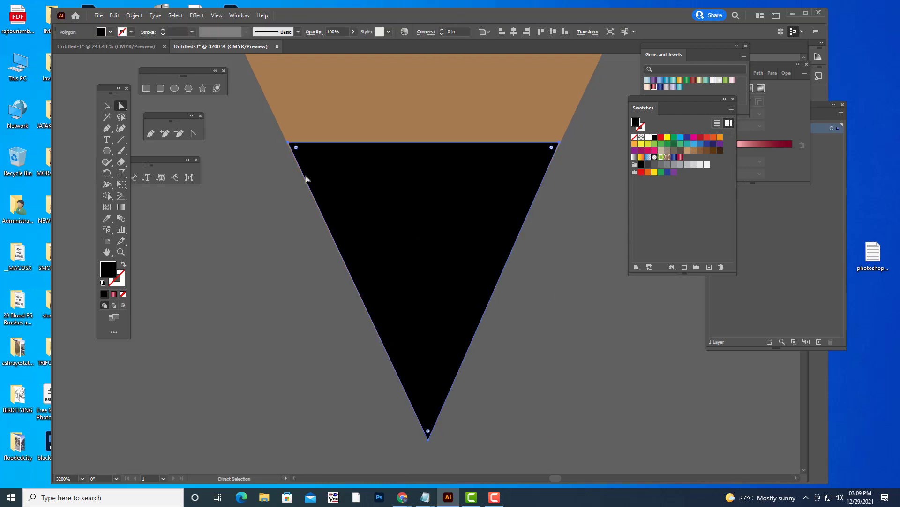
left_click(290, 145)
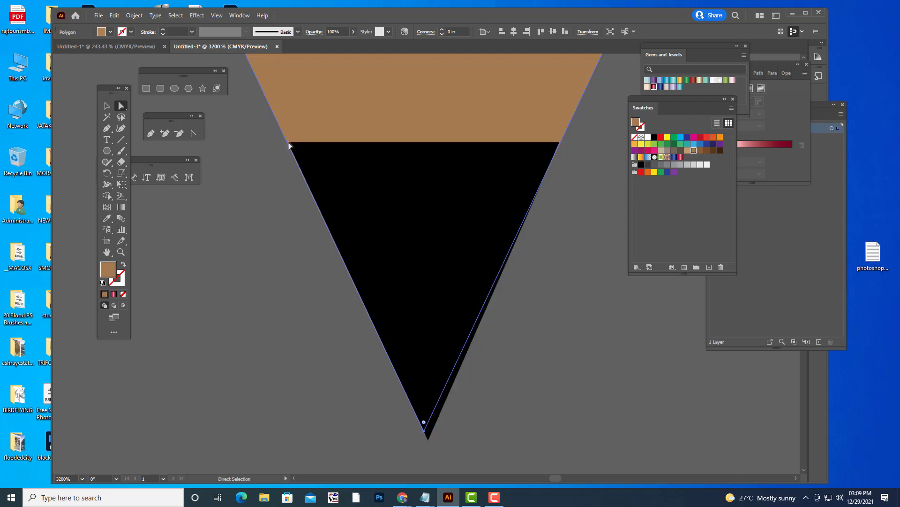
left_click_drag(290, 146, 283, 139)
key("ctrl+z")
key("v")
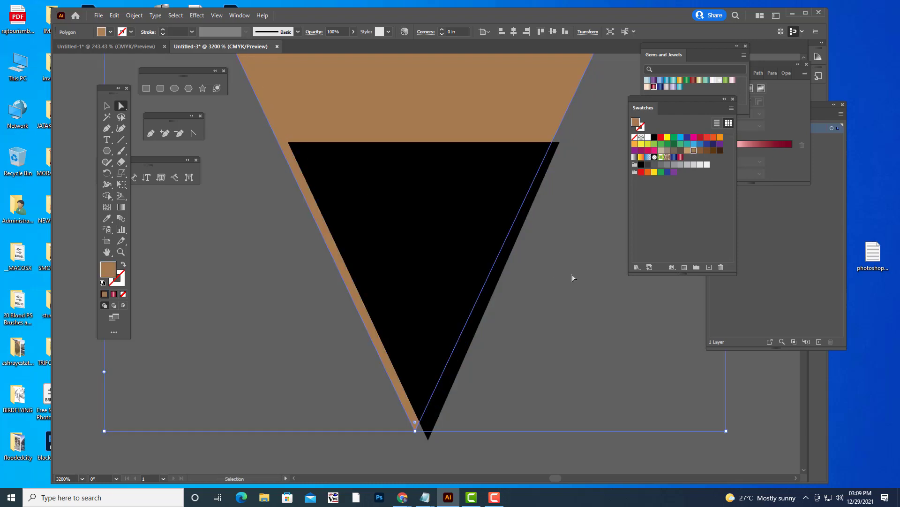
left_click(561, 307)
key("a")
Step: Raise the black triangle level with the brown point, widen its left side slightly, and shift the shape a little left
left_click(430, 317)
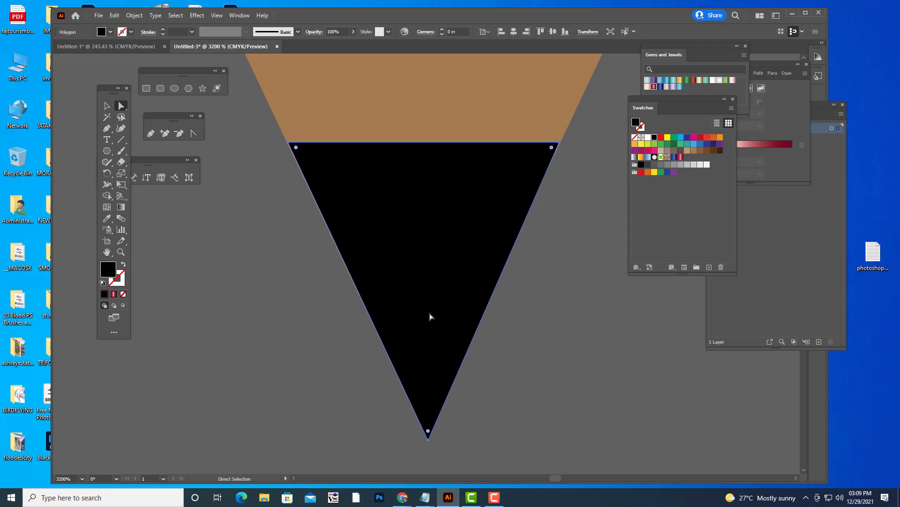
left_click(106, 105)
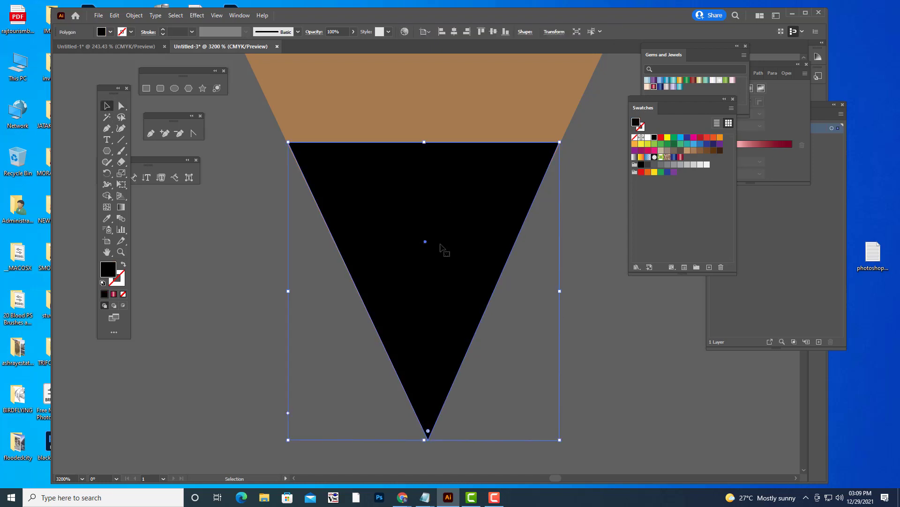
left_click_drag(442, 245, 438, 235)
key("Left")
key("Left")
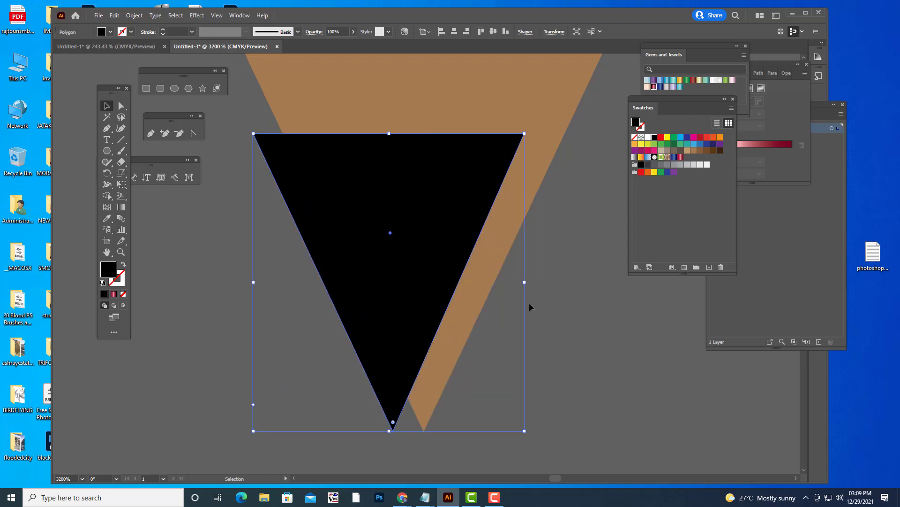
key("Right")
key("Right")
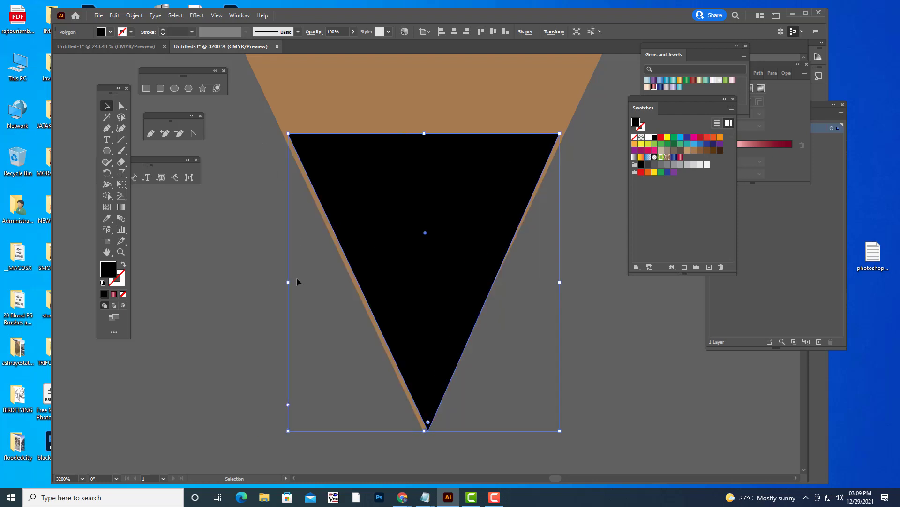
left_click_drag(288, 282, 279, 282)
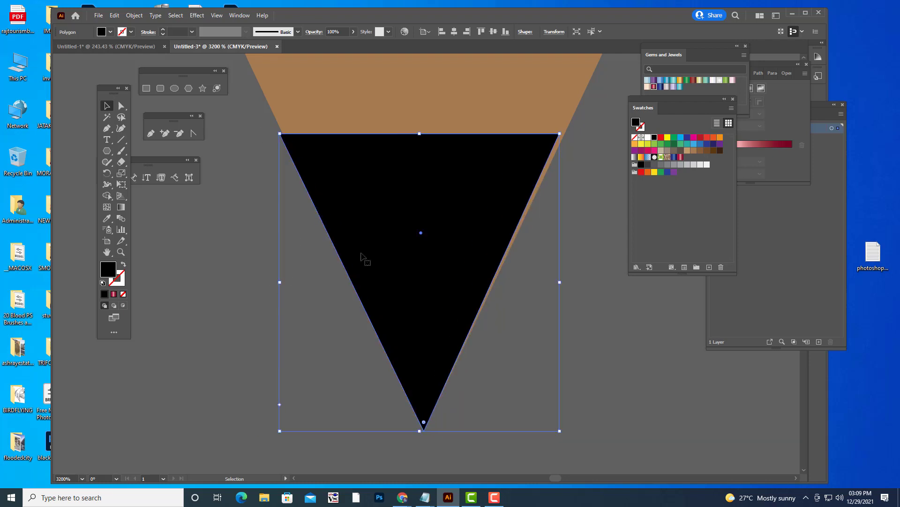
left_click_drag(431, 217, 412, 221)
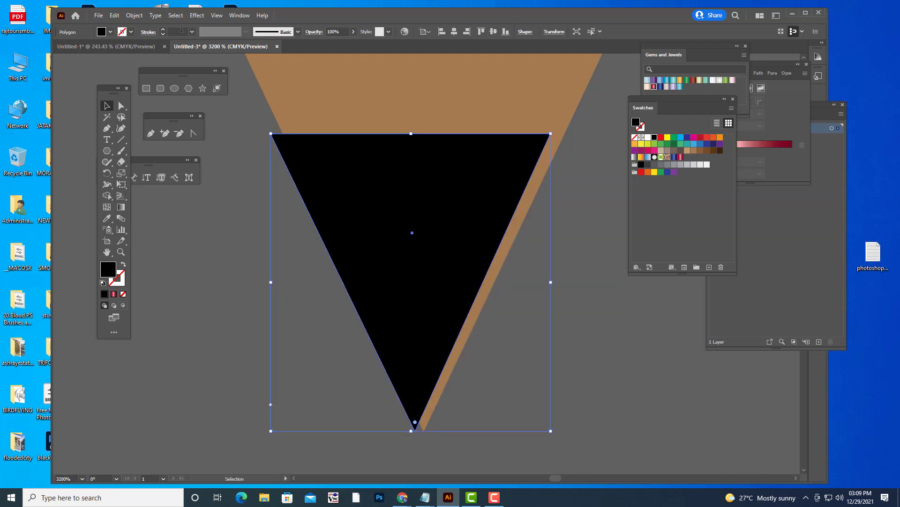
Step: Turn off Snap to Pixel and Snap to Grid, and turn Snap to Point on
left_click(217, 16)
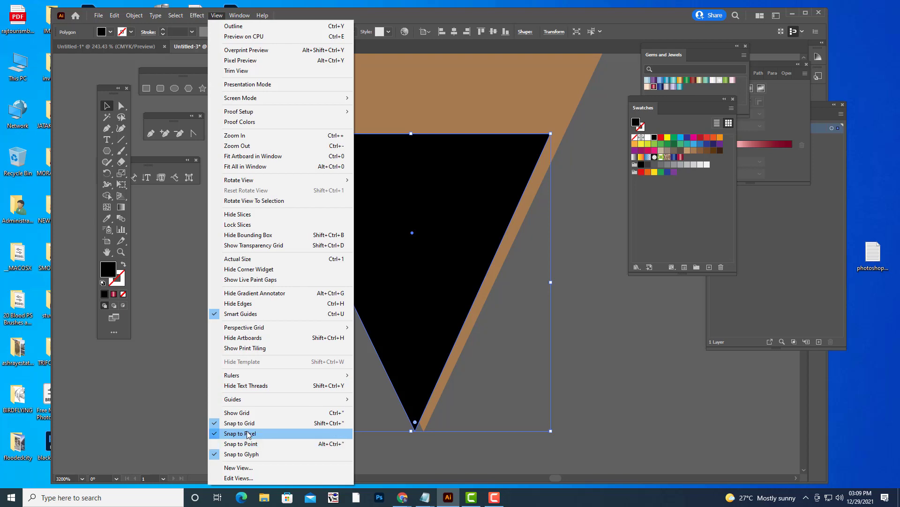
left_click(249, 432)
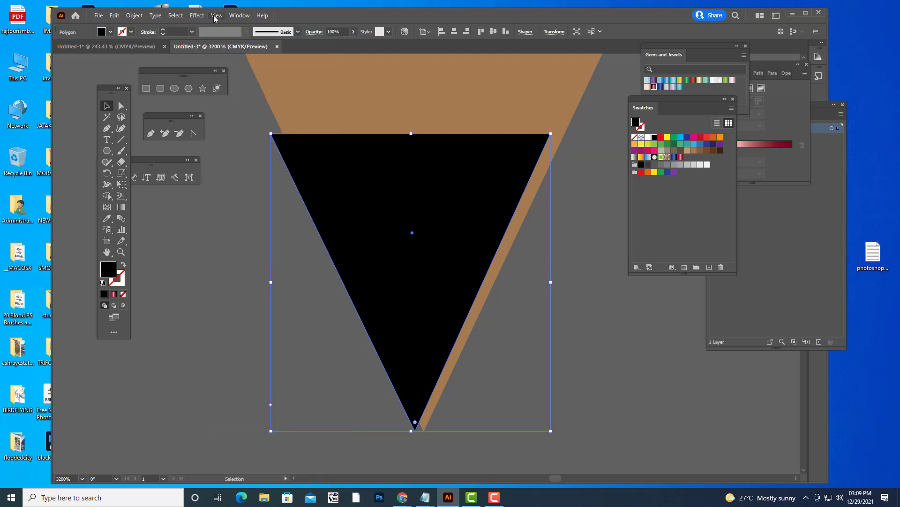
left_click(217, 16)
left_click(239, 422)
left_click(214, 15)
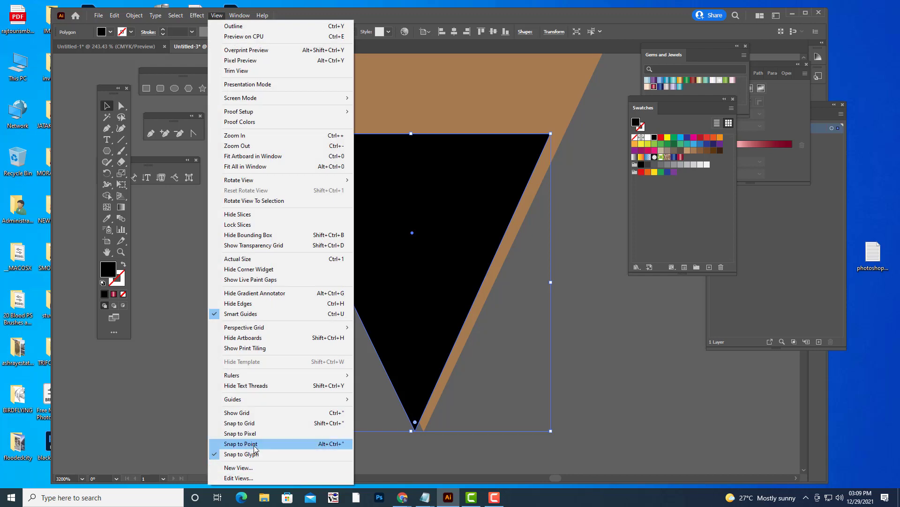
left_click(248, 442)
Step: Shift the black triangle right until its upper right corner meets the brown tip's right edge
left_click(555, 124)
left_click(545, 141)
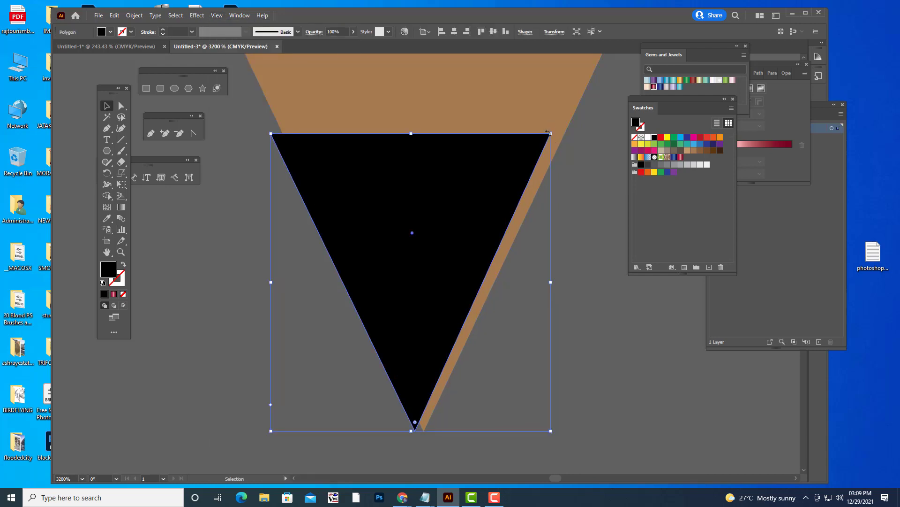
left_click(121, 106)
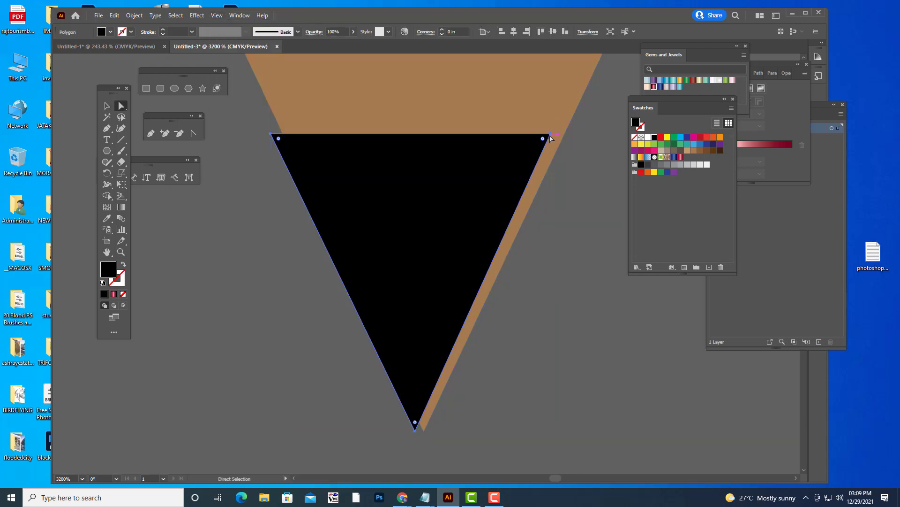
left_click_drag(550, 135, 563, 132)
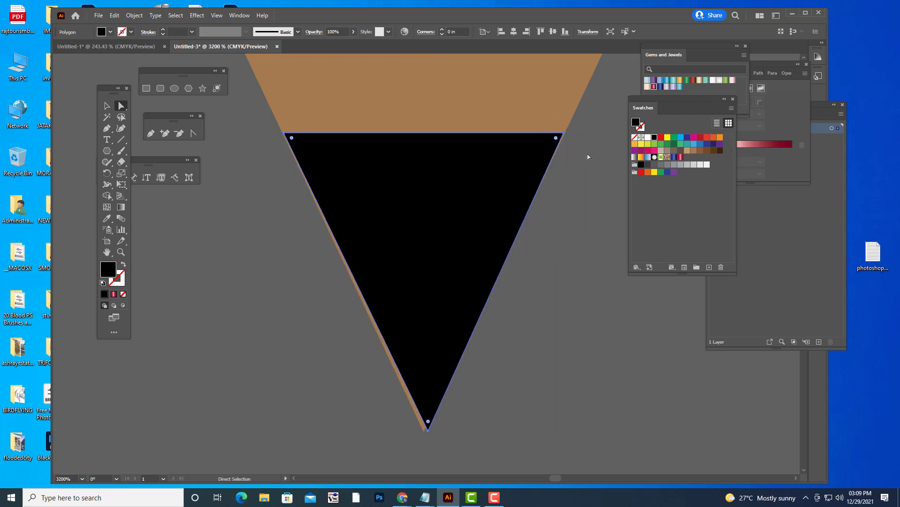
Step: Check the black triangle's upper corners against the brown edges and move its lower point onto the brown tip's point
left_click(564, 133)
left_click_drag(568, 133, 563, 132)
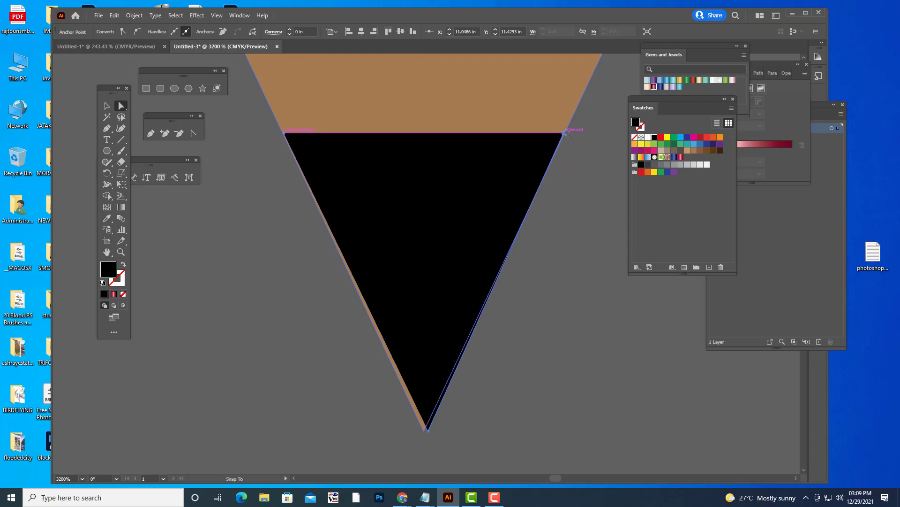
left_click(284, 133)
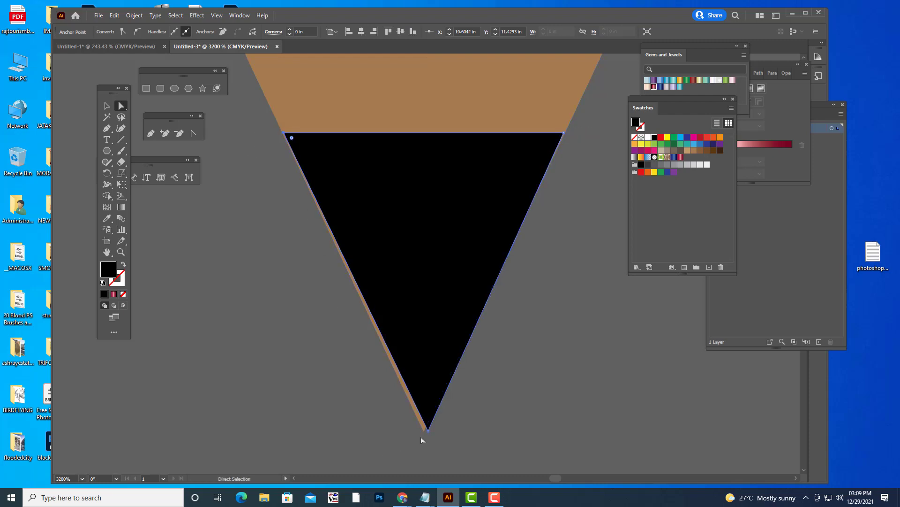
left_click_drag(428, 430, 423, 430)
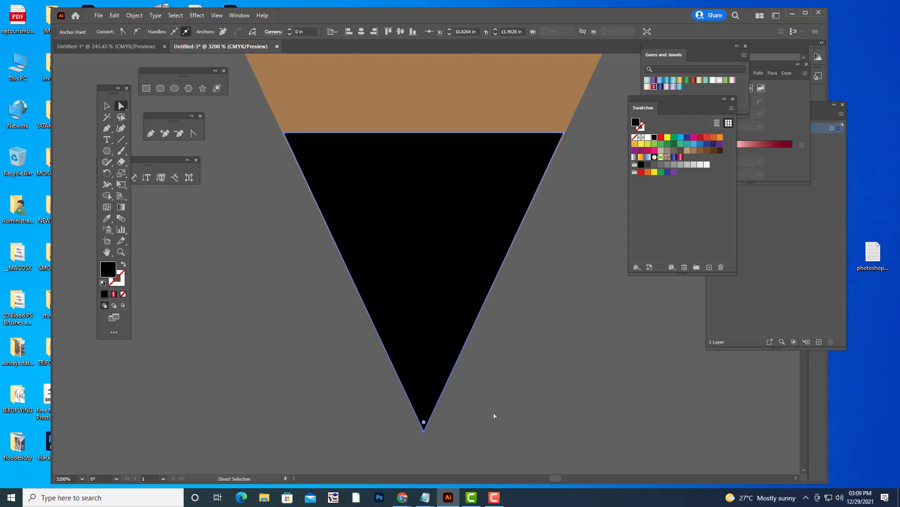
Step: Move the black triangle's upper right corner slightly outward to cover the brown sliver along the right edge
scroll(600, 131, "up", 1)
scroll(571, 158, "up", 1)
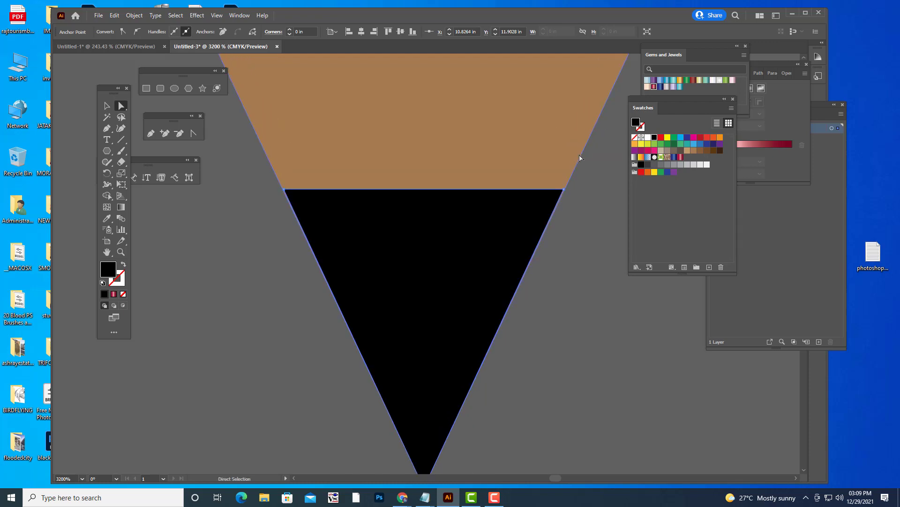
scroll(584, 164, "down", 6)
scroll(602, 137, "up", 1)
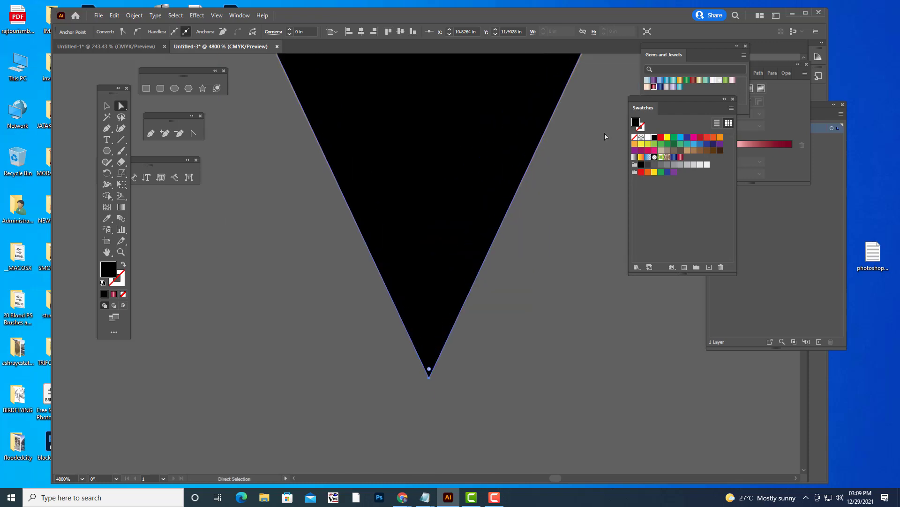
scroll(605, 136, "up", 2)
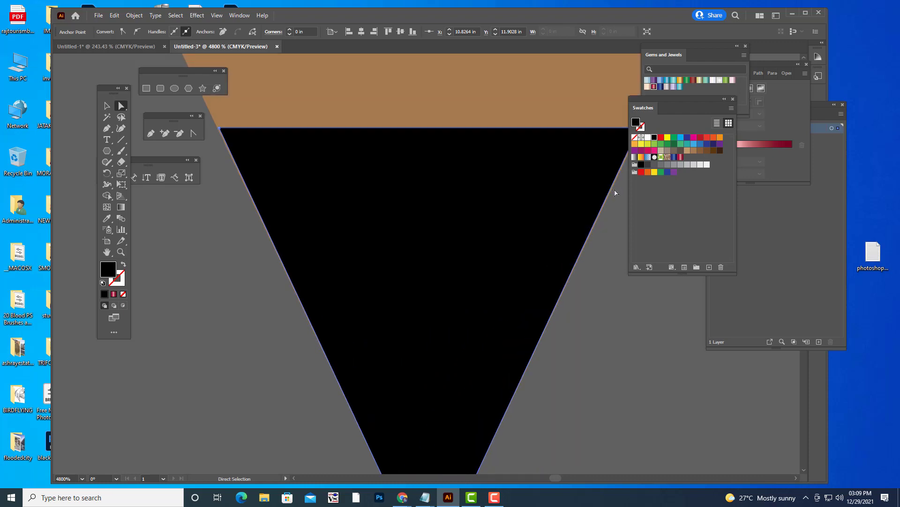
key("space")
left_click_drag(572, 173, 436, 210)
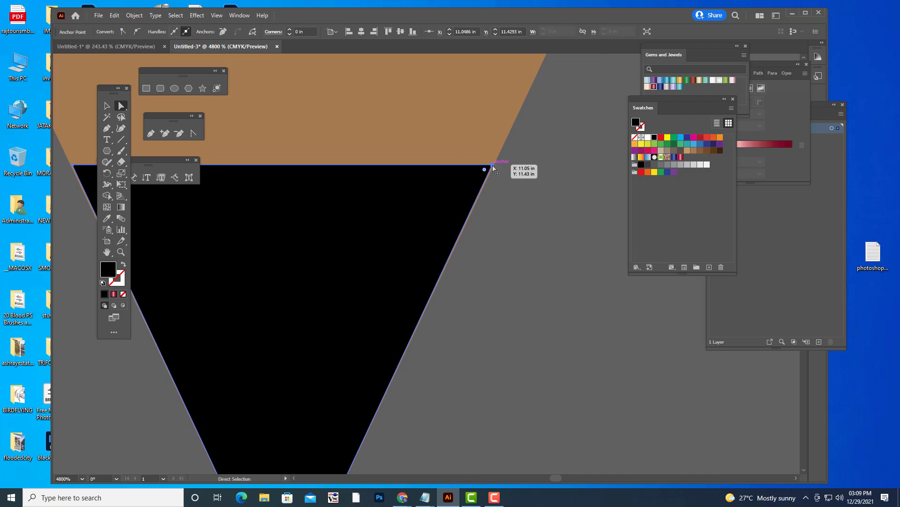
left_click_drag(493, 167, 497, 167)
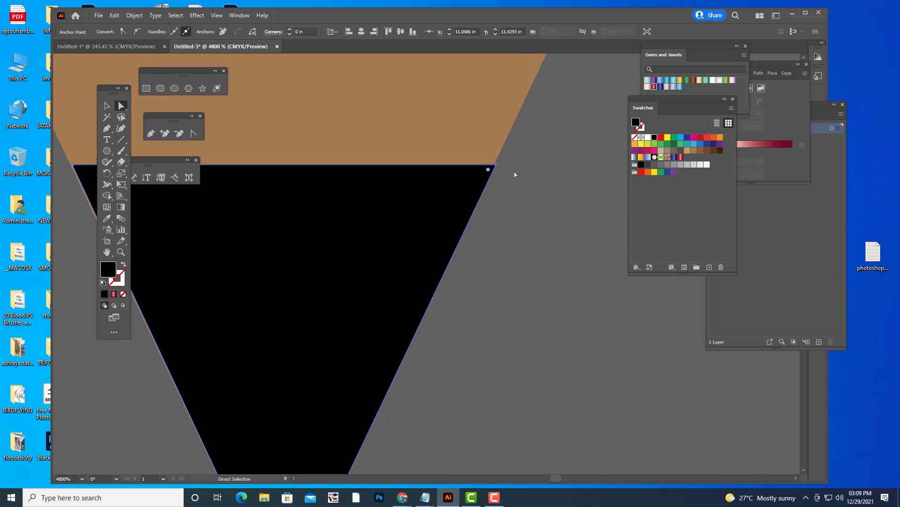
Step: Fine-tune the black triangle's upper right corner inward so it sits exactly on the brown tip's edge
key("v")
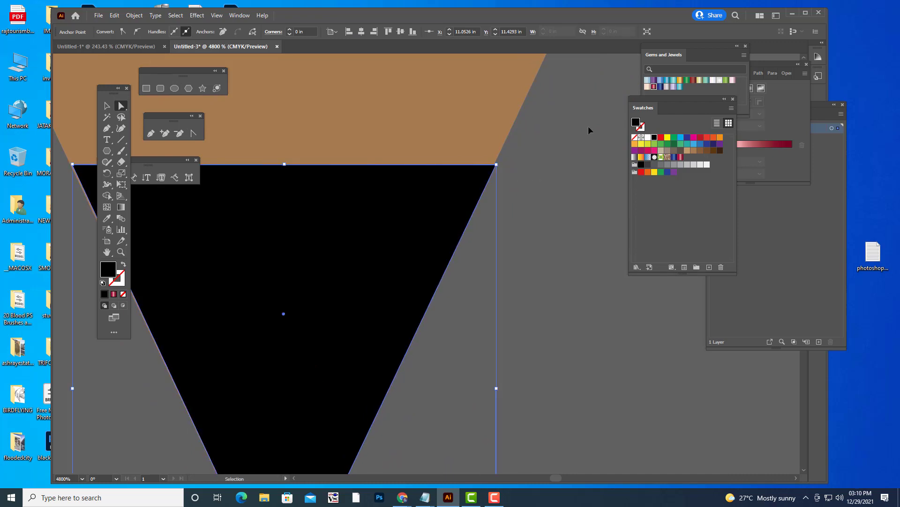
scroll(585, 126, "up", 5)
key("a")
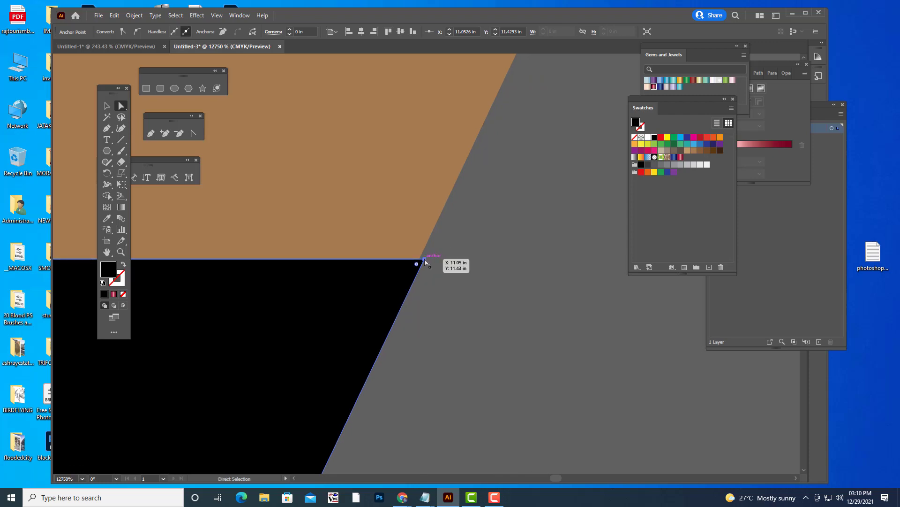
left_click_drag(425, 260, 419, 257)
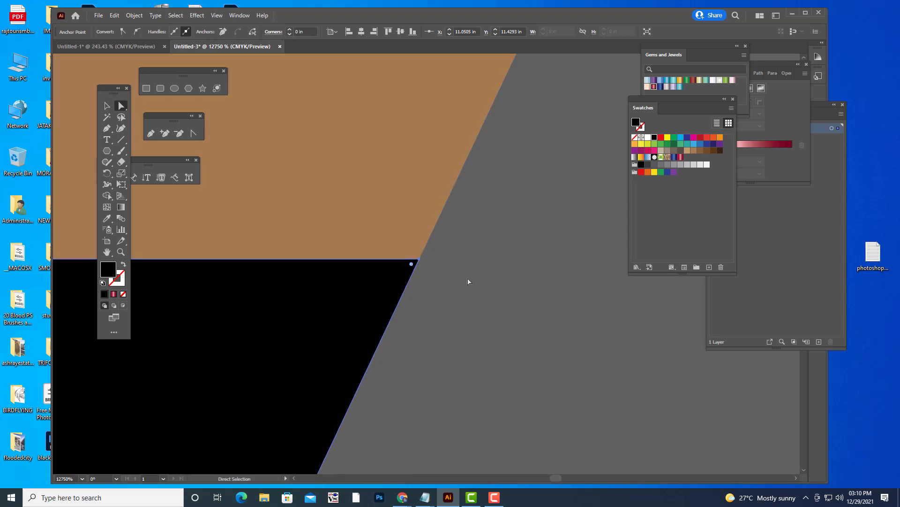
key("v")
scroll(469, 274, "down", 6)
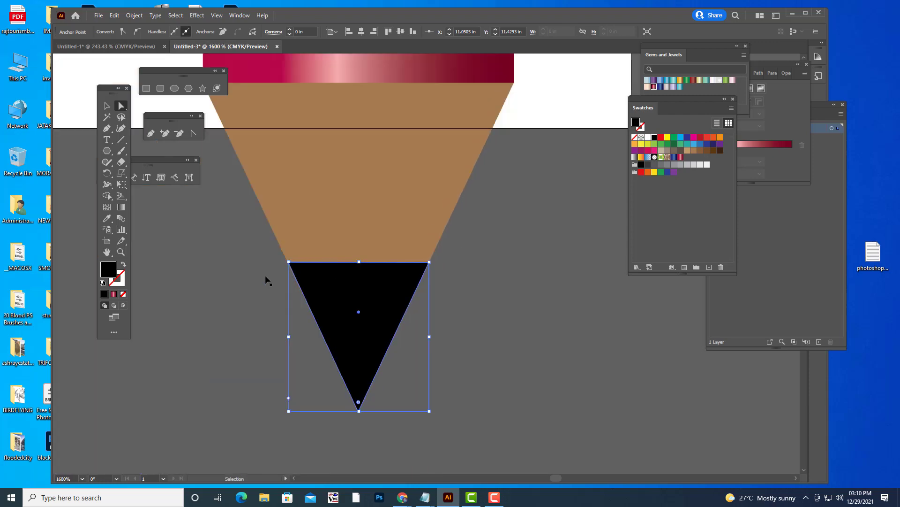
key("ctrl+plus")
key("a")
key("space")
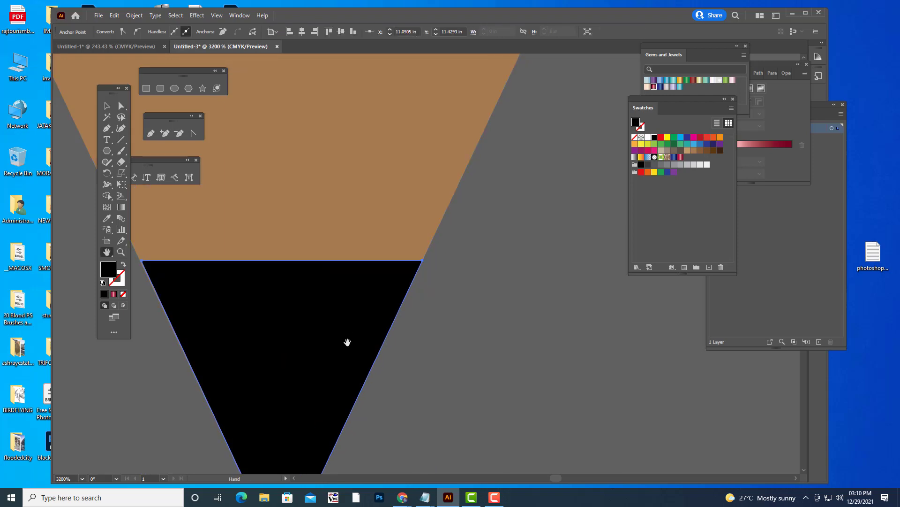
Step: Shift the black triangle's upper left corner slightly outward onto the brown tip's left edge and deselect the shape
left_click_drag(346, 342, 648, 338)
key("ctrl+plus")
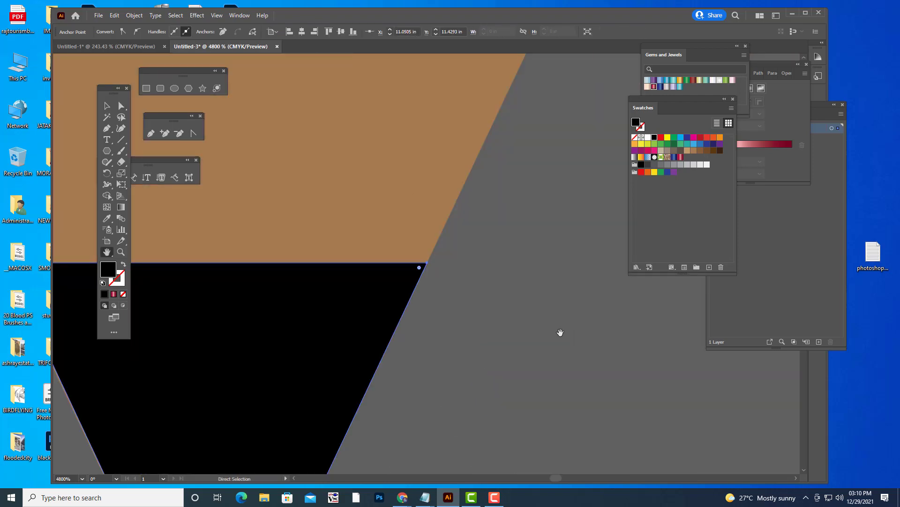
left_click_drag(443, 326, 695, 348)
left_click_drag(545, 323, 589, 317)
left_click_drag(210, 249, 340, 242)
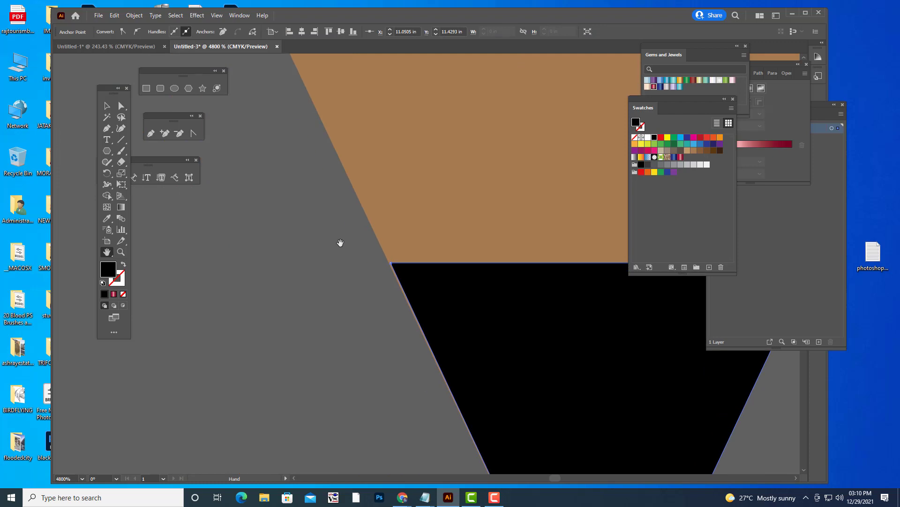
left_click(121, 106)
left_click_drag(391, 262, 388, 262)
key("v")
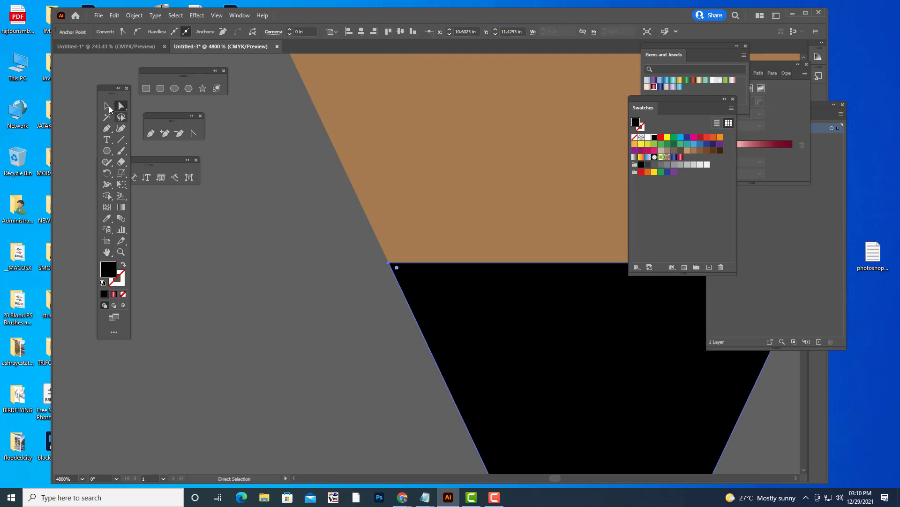
left_click(199, 262)
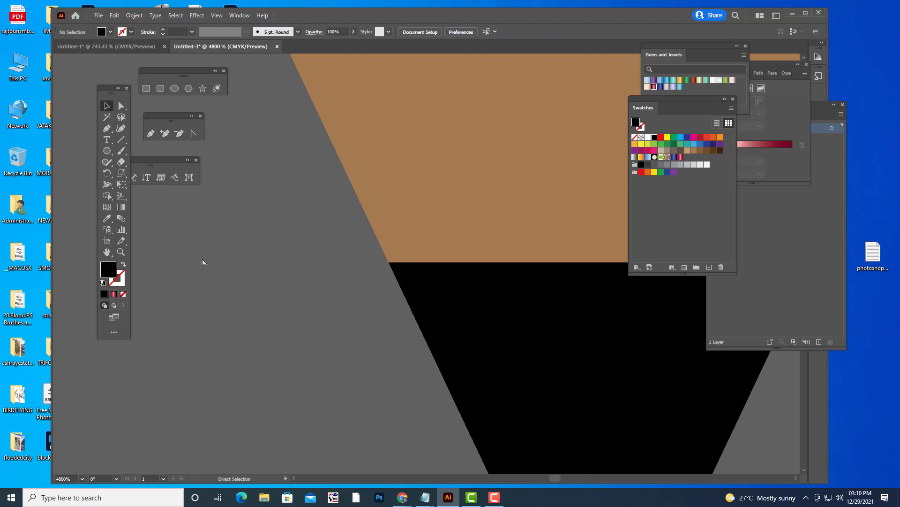
Step: Select the complete spiral pencil, including its wooden tip and lead, and group all its parts
key("ctrl+minus")
key("ctrl+minus")
key("ctrl+minus")
key("ctrl+minus")
key("ctrl+minus")
key("ctrl+minus")
key("ctrl+minus")
key("ctrl+minus")
key("ctrl+minus")
key("ctrl+minus")
key("ctrl+minus")
key("ctrl+minus")
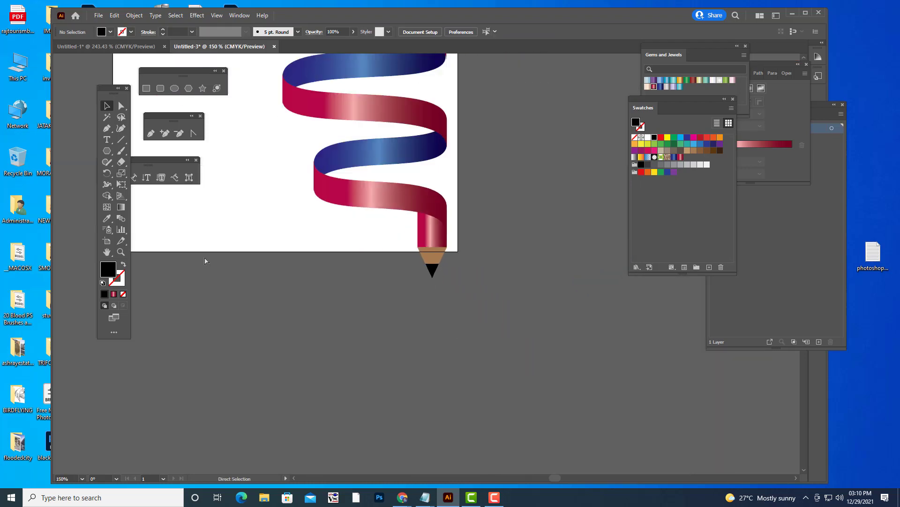
scroll(504, 293, "up", 3)
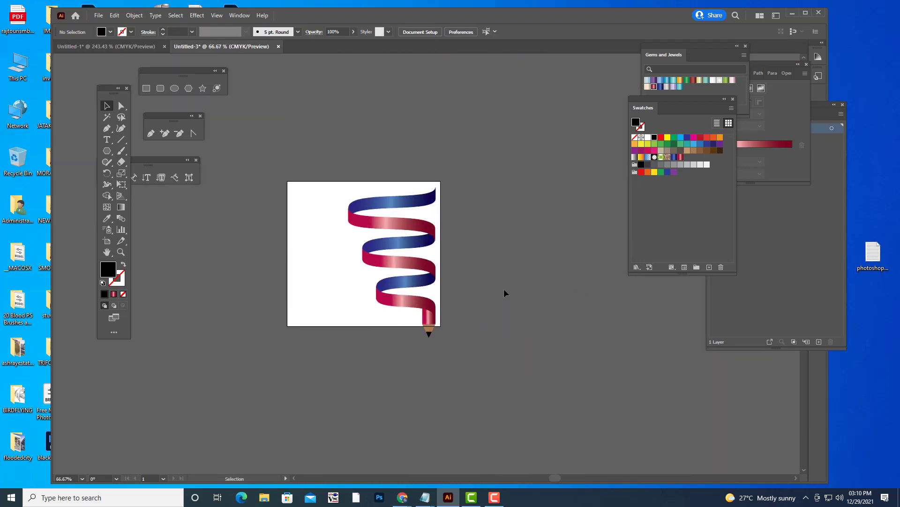
key("ctrl+plus")
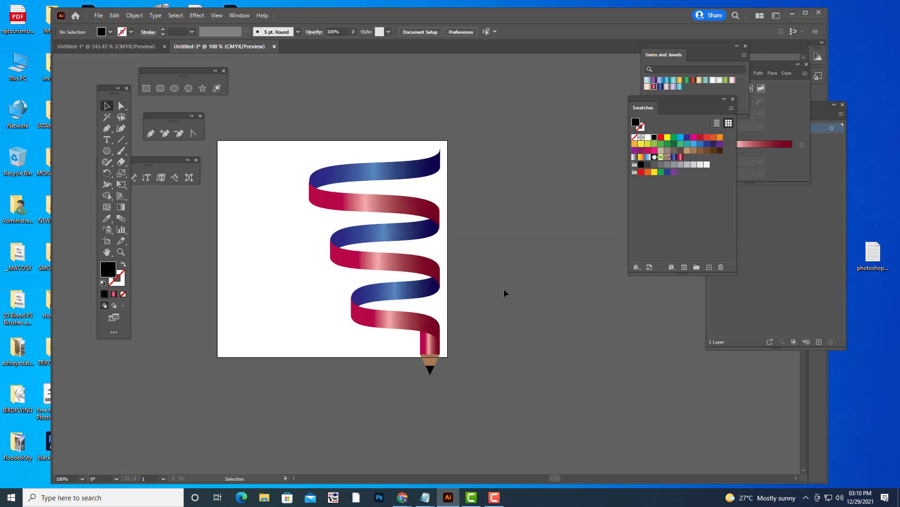
left_click_drag(293, 149, 519, 443)
key("ctrl+g")
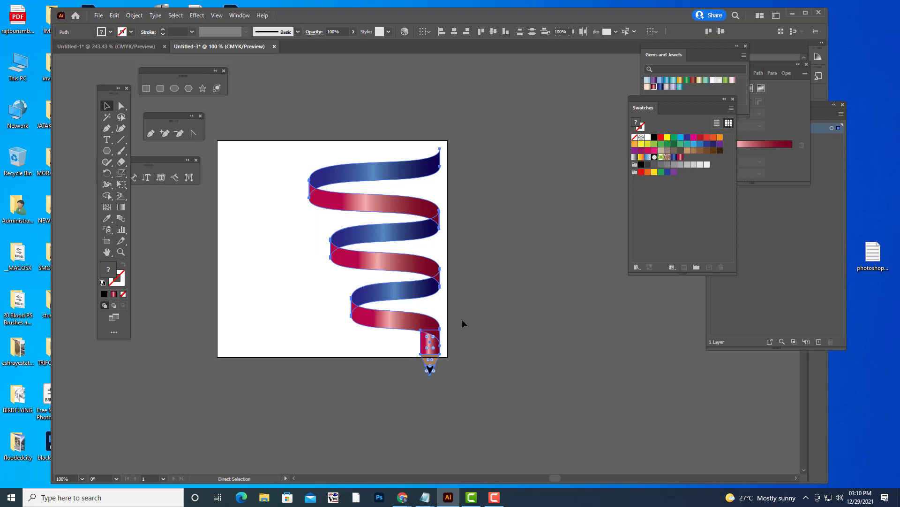
Step: Shrink the pencil group to about 4.7 × 5.07 in, tilted counterclockwise with its tip toward the lower right, in the artboard's upper left area
left_click_drag(442, 147, 292, 192)
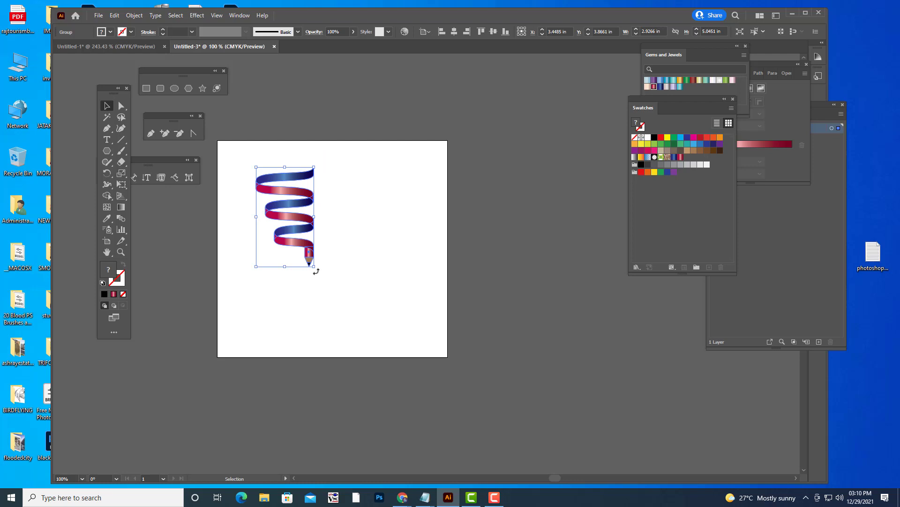
left_click_drag(317, 271, 341, 256)
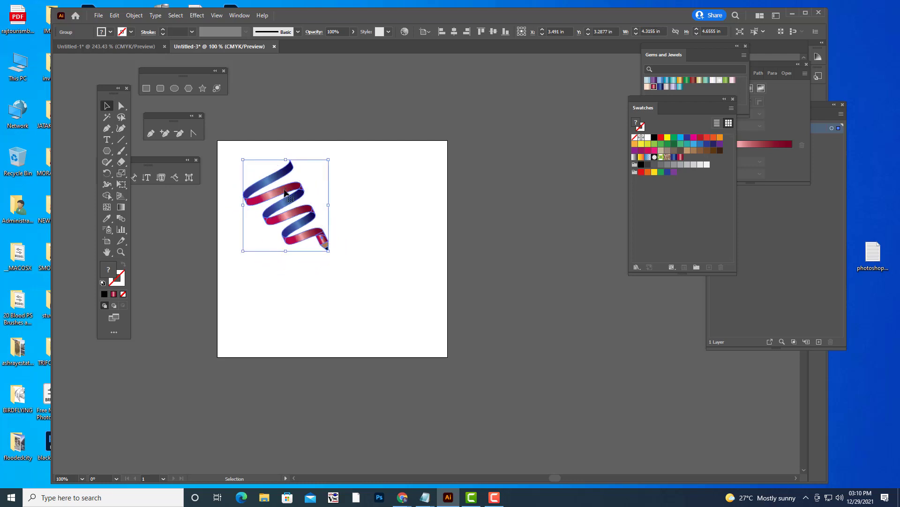
left_click_drag(284, 192, 281, 185)
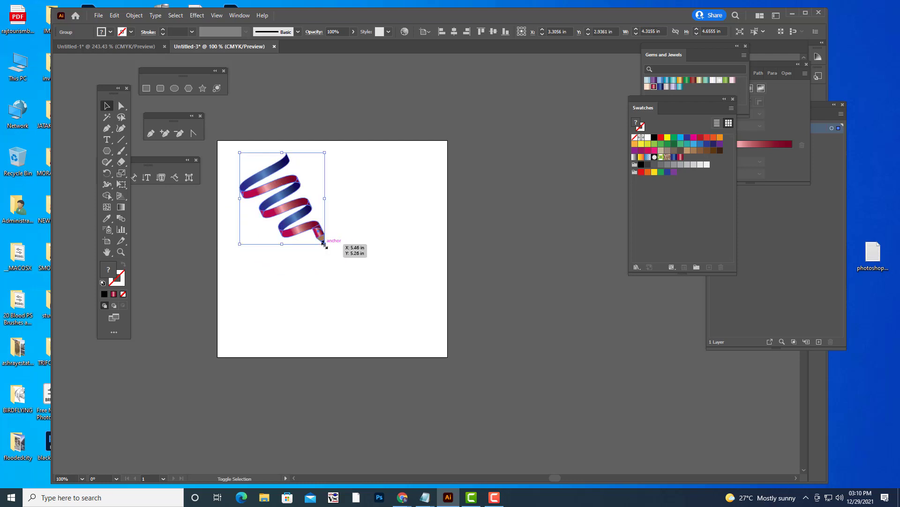
left_click_drag(324, 244, 332, 253)
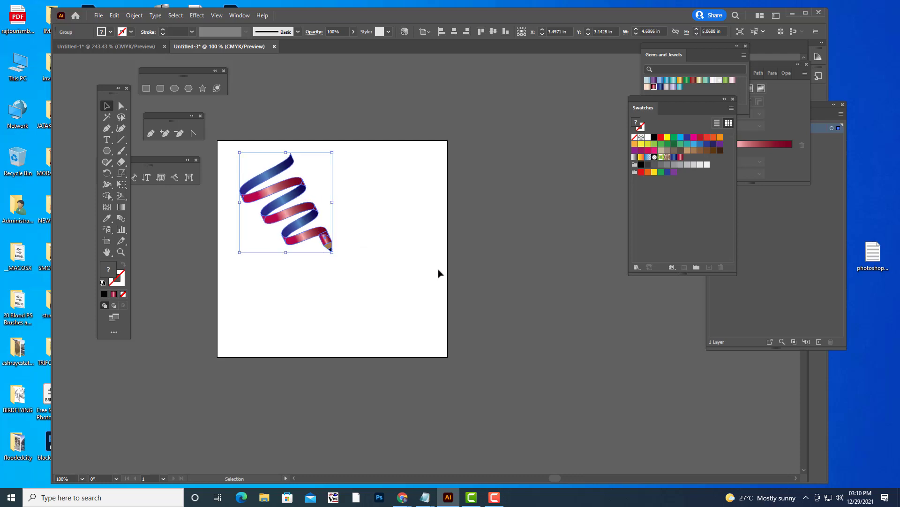
Step: Place a duplicate of the tilted pencil group beside the original on its right
key("h")
left_click_drag(432, 268, 440, 231)
key("ctrl+plus")
key("ctrl+plus")
left_click(107, 105)
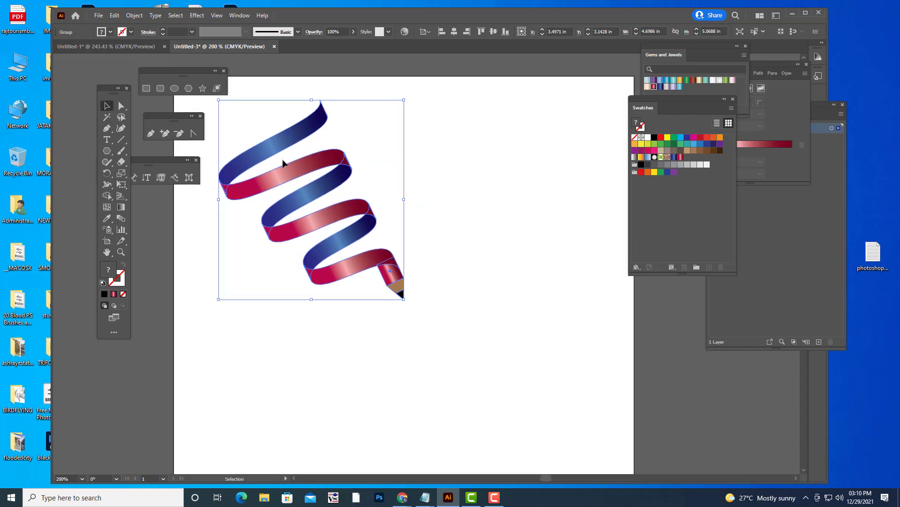
left_click_drag(291, 162, 463, 162)
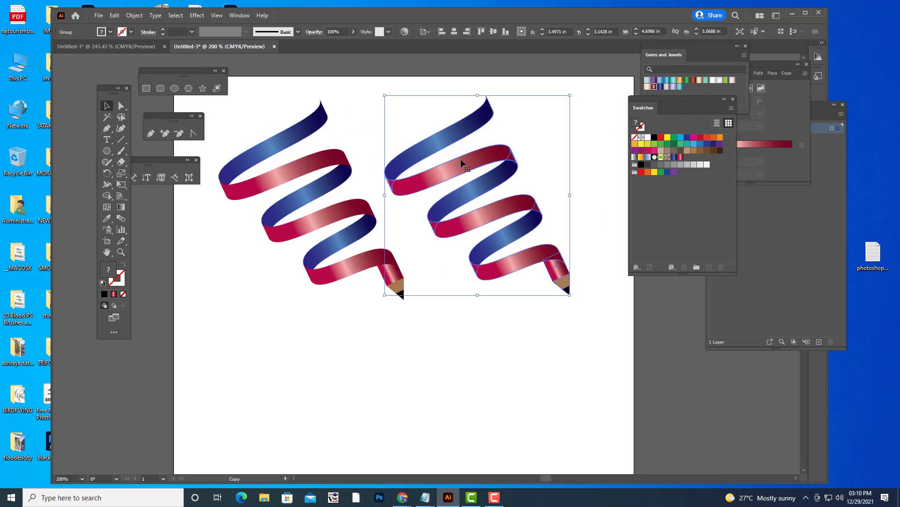
Step: Reflect the duplicate across the vertical axis and move it right so the two pencil tips sit side by side
right_click(462, 162)
mouse_move(511, 269)
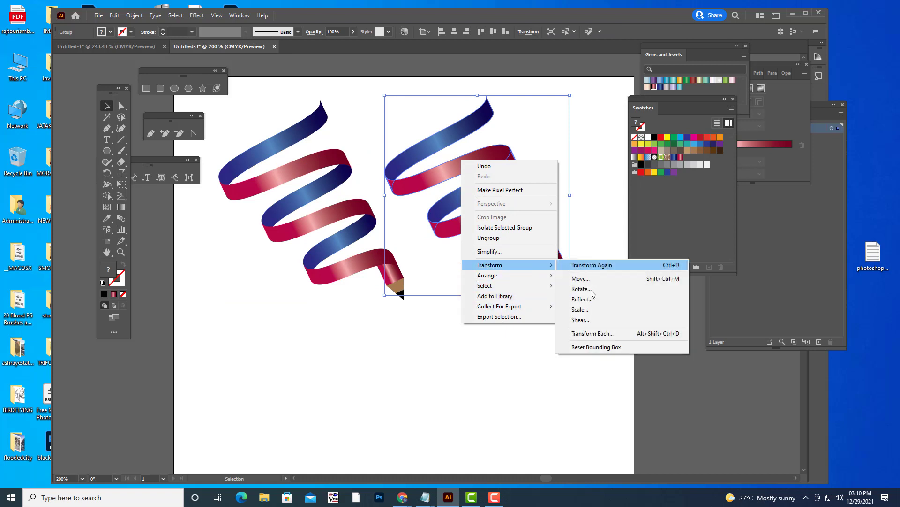
left_click(594, 299)
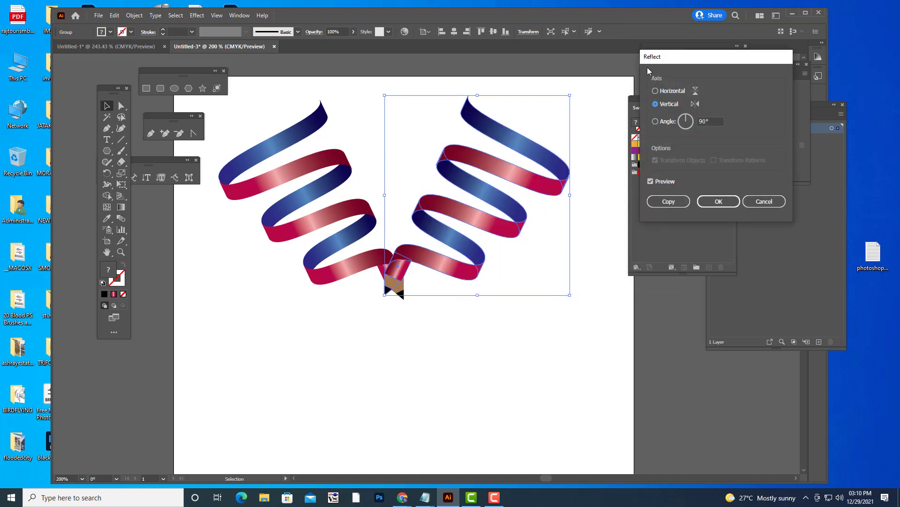
key("Return")
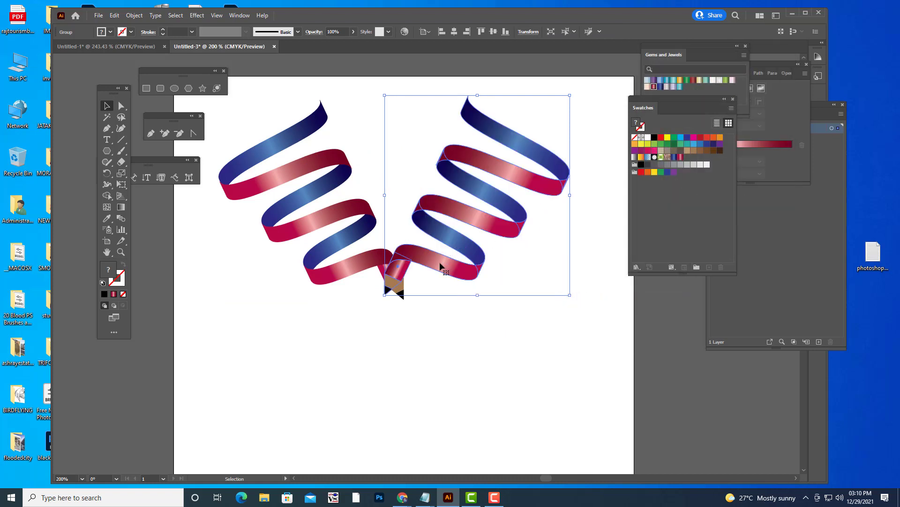
left_click_drag(441, 264, 463, 268)
left_click(556, 357)
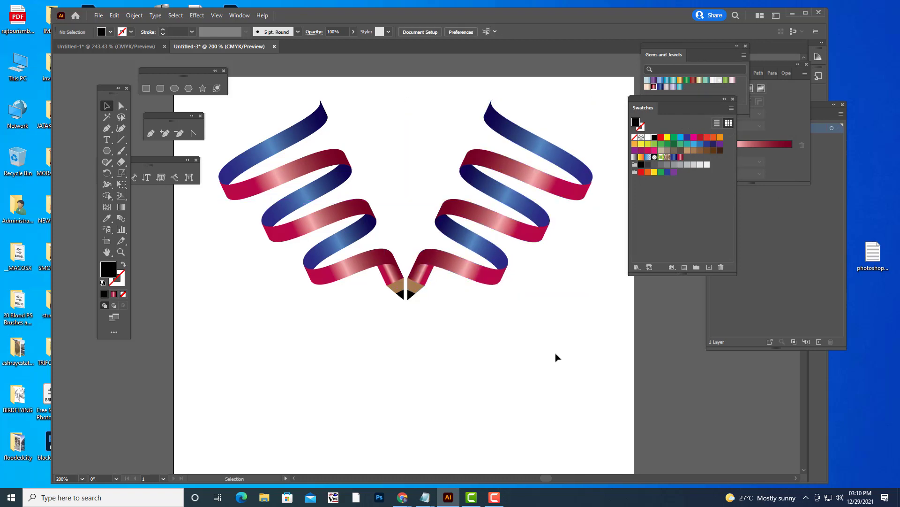
Step: Select both mirrored pencils and place a copy of the pair directly below them
key("ctrl+minus")
key("ctrl+minus")
key("ctrl+plus")
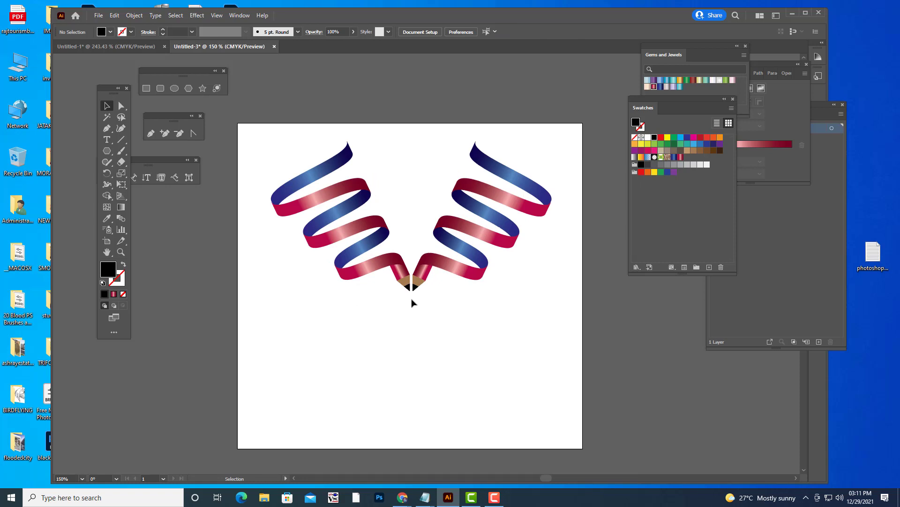
left_click_drag(253, 141, 563, 328)
key("a")
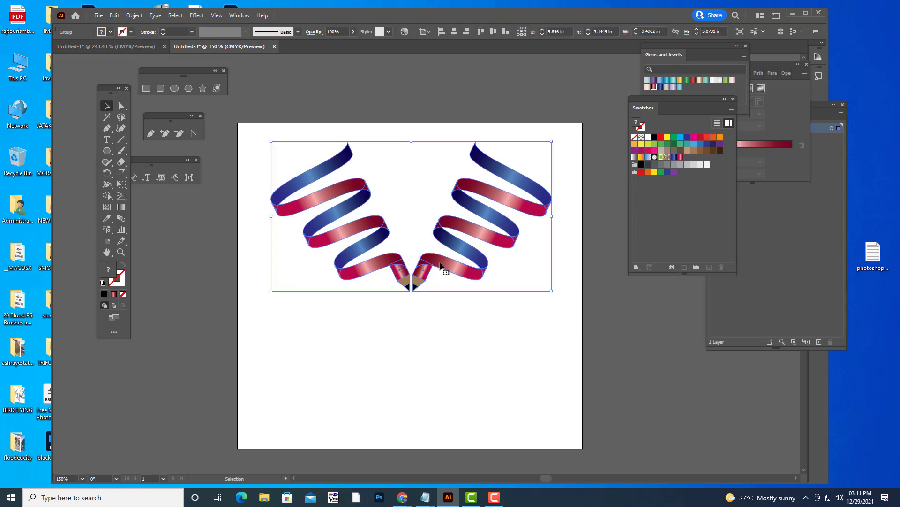
left_click_drag(441, 263, 444, 399)
Step: Reflect the lower pair across the horizontal axis and align it beneath the upper pair so all four tips meet
right_click(498, 345)
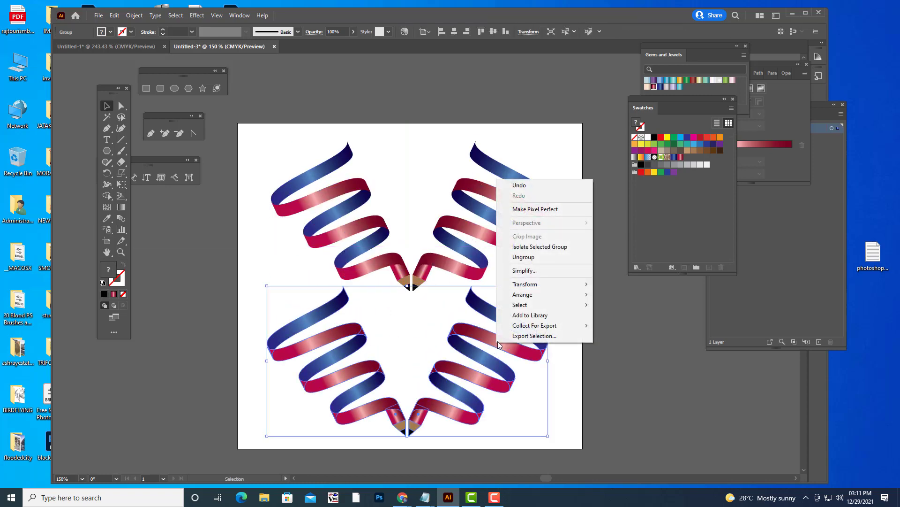
mouse_move(542, 285)
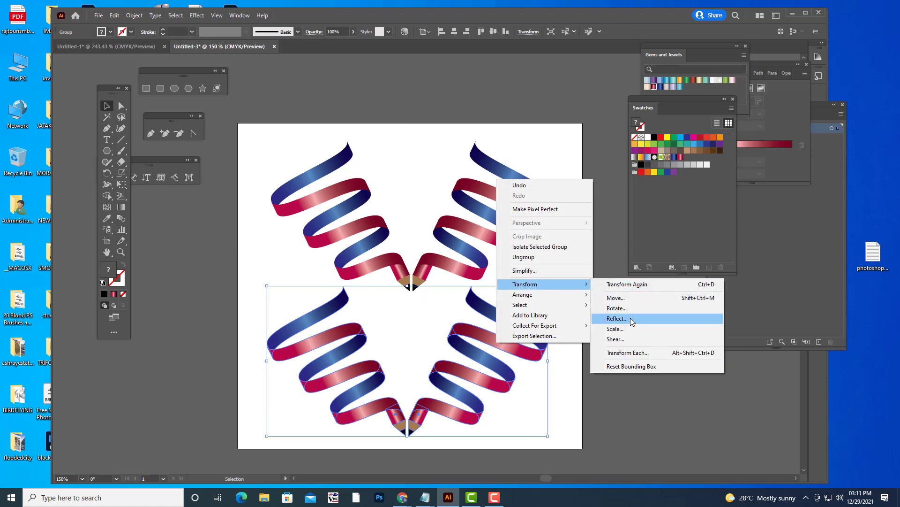
left_click(630, 318)
left_click(655, 91)
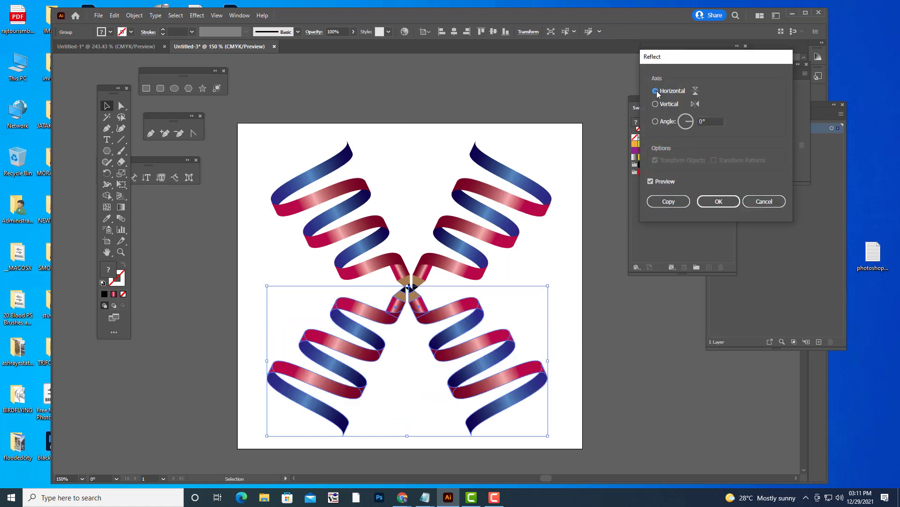
left_click(717, 202)
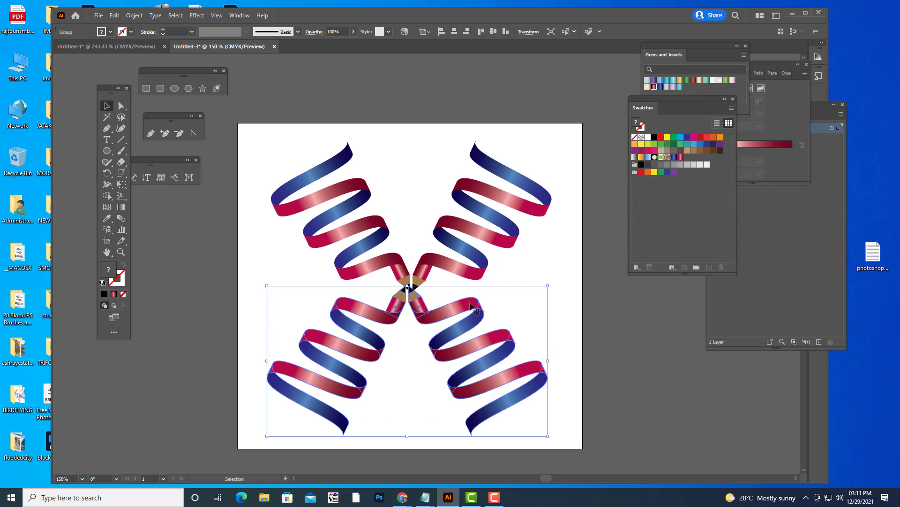
left_click_drag(471, 306, 476, 311)
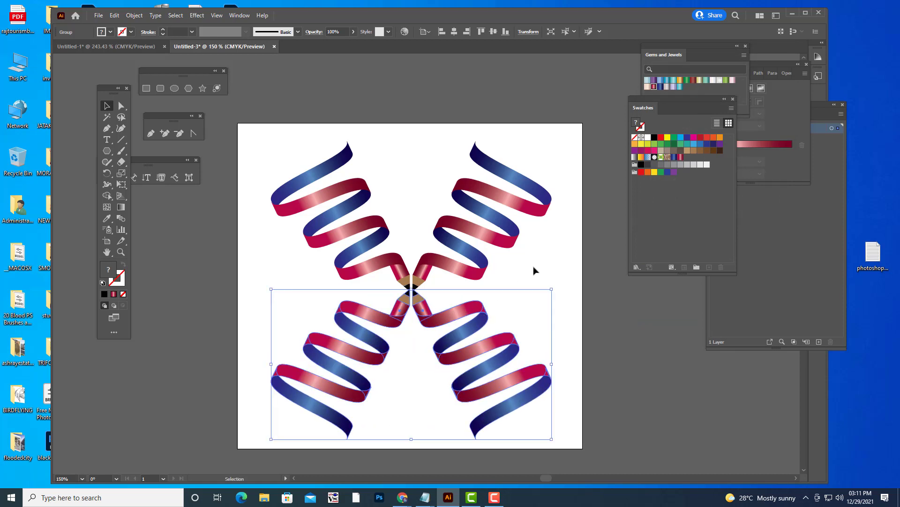
left_click(564, 255)
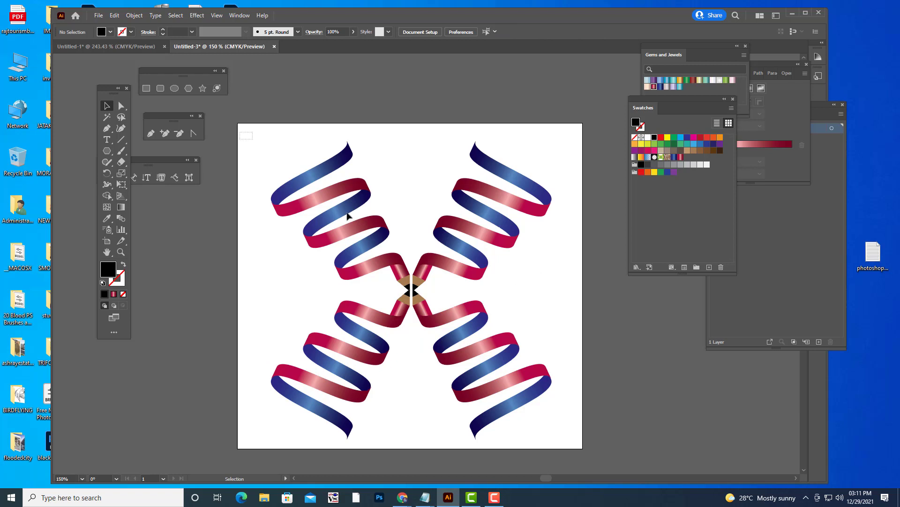
Step: Scale all four pencils down slightly and centre the arrangement on the artboard
left_click_drag(253, 139, 538, 426)
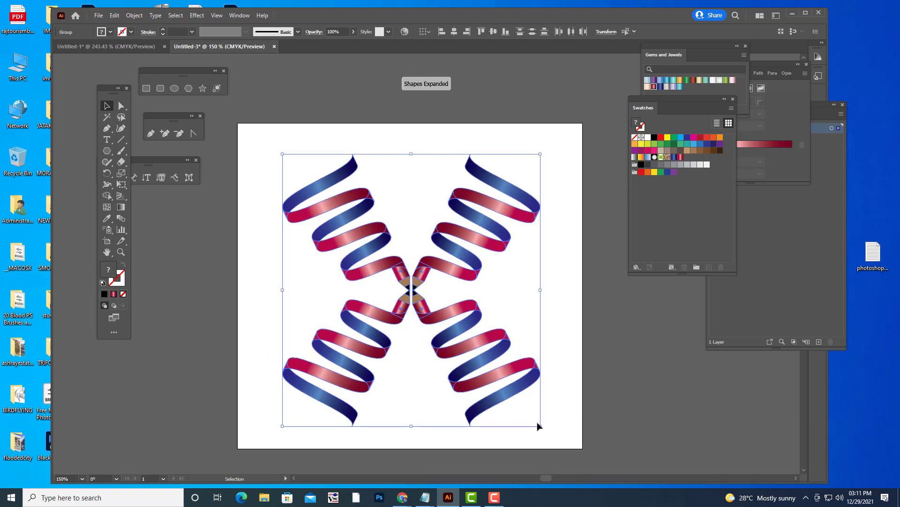
key("ctrl+z")
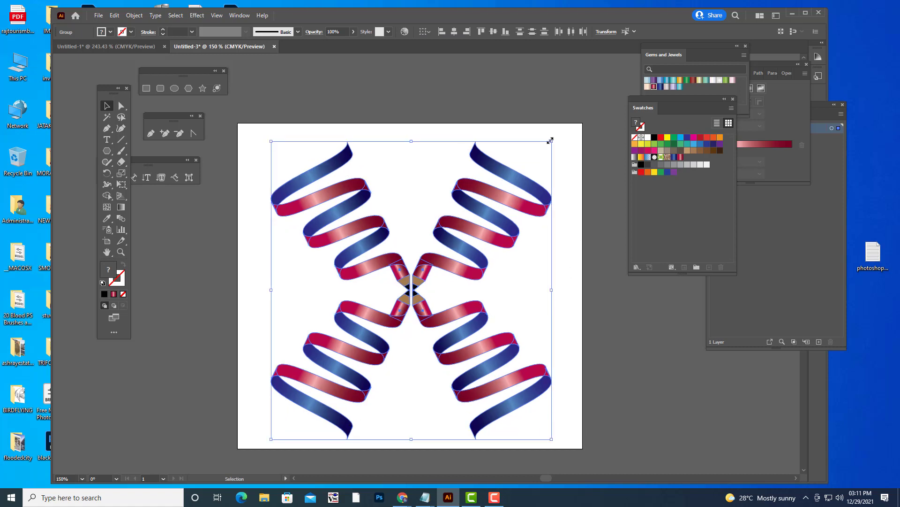
left_click_drag(551, 137, 526, 168)
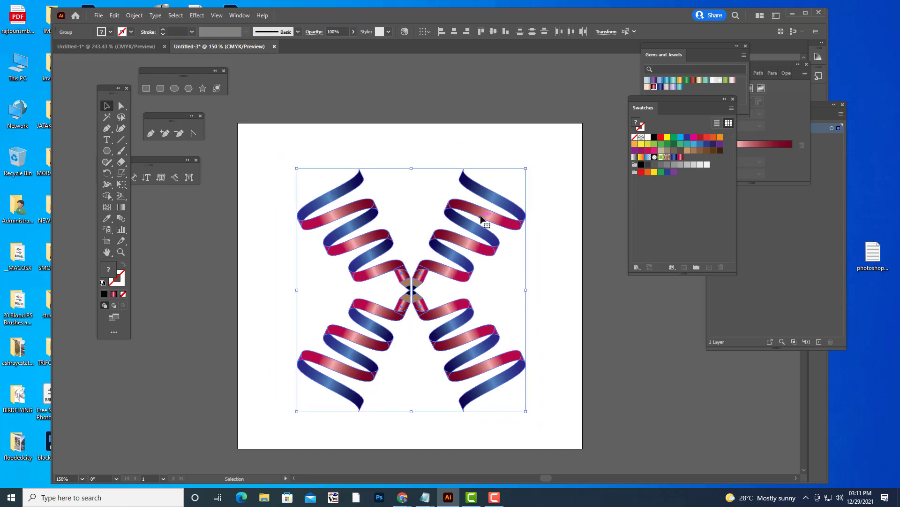
left_click_drag(482, 219, 548, 144)
left_click(557, 201)
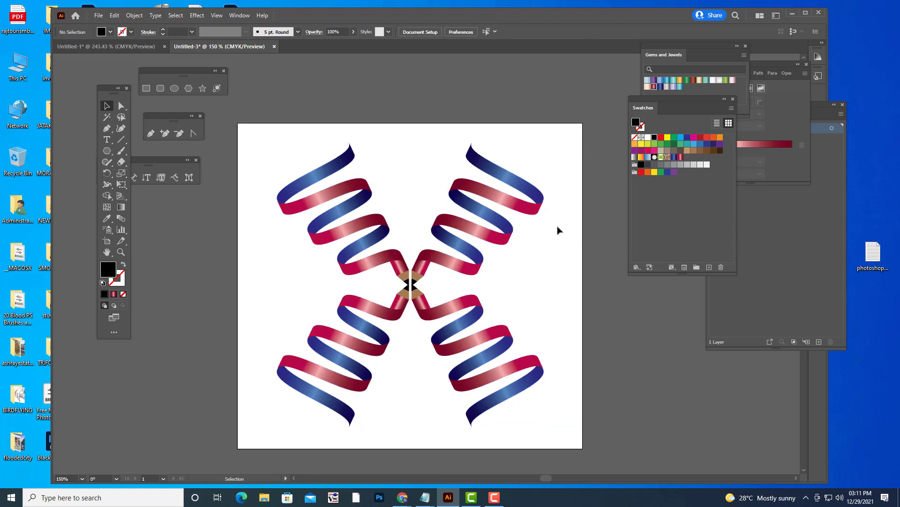
Step: Draw a black rectangle about 10.56 × 5.03 in over the lower two pencils, with its upper edge at the meeting pencil tips
left_click(399, 310)
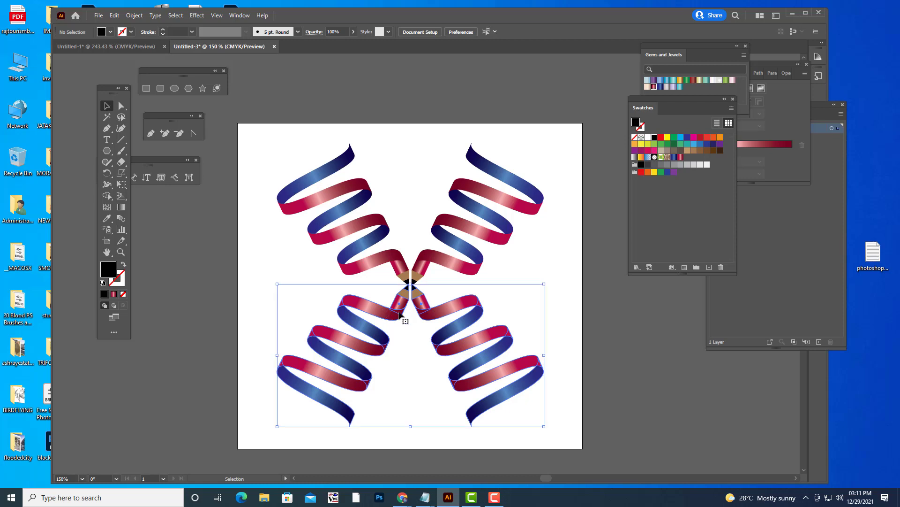
left_click(526, 269)
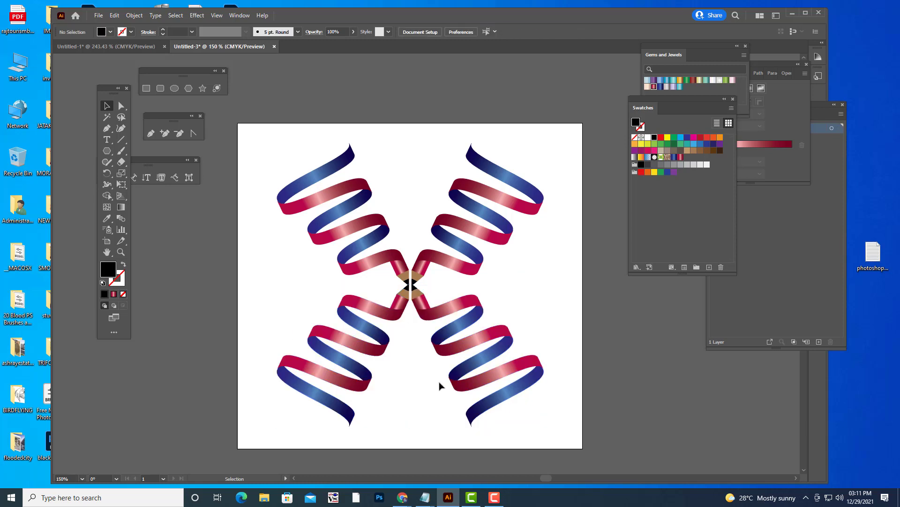
left_click(146, 88)
left_click_drag(260, 290, 572, 434)
left_click(103, 107)
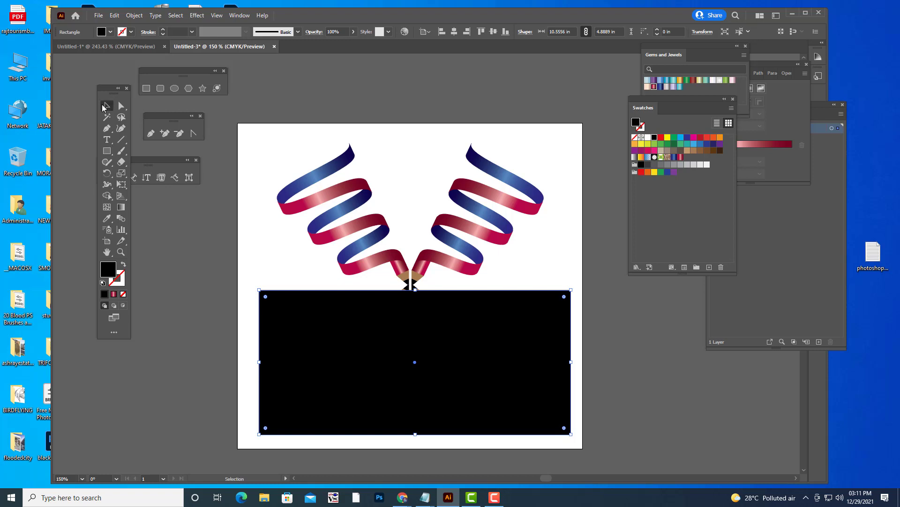
left_click_drag(415, 290, 418, 284)
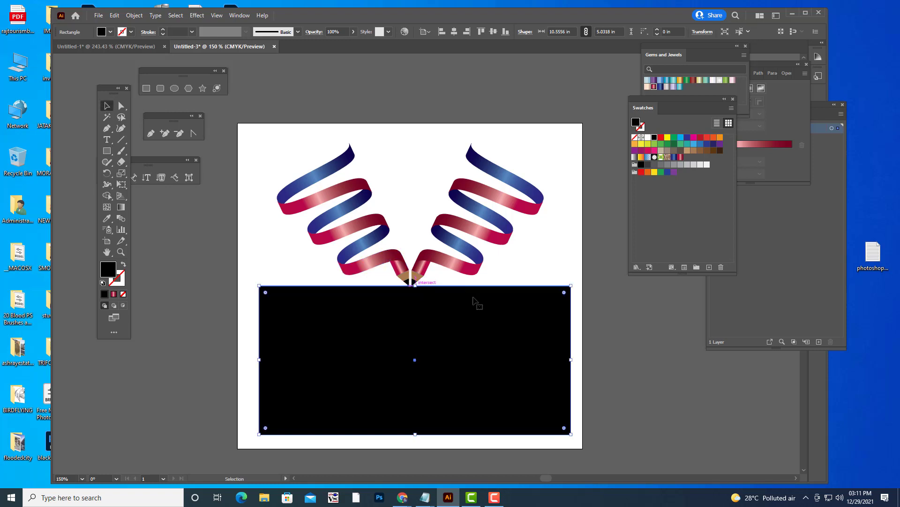
Step: Fill the black rectangle over the lower pencils with the White, Black linear gradient preset
left_click(556, 256)
left_click(512, 359)
left_click_drag(643, 100, 650, 257)
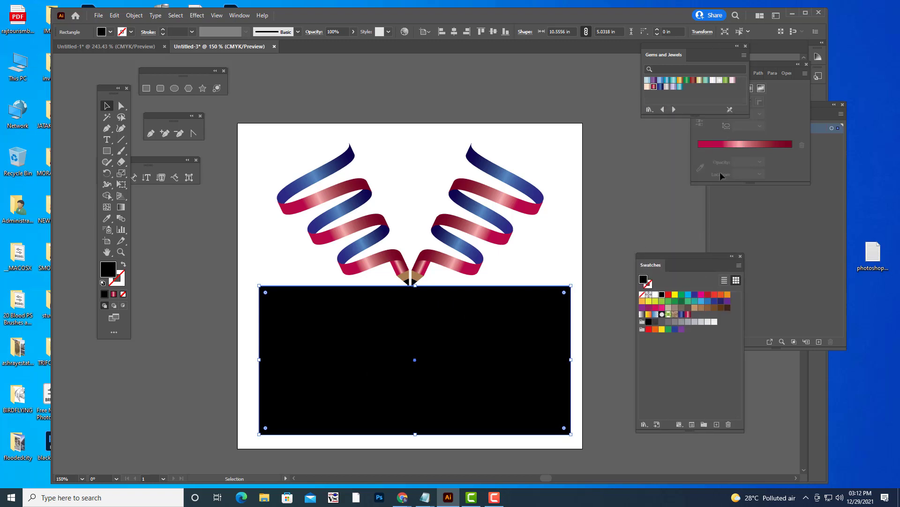
left_click(773, 111)
left_click_drag(705, 72, 638, 133)
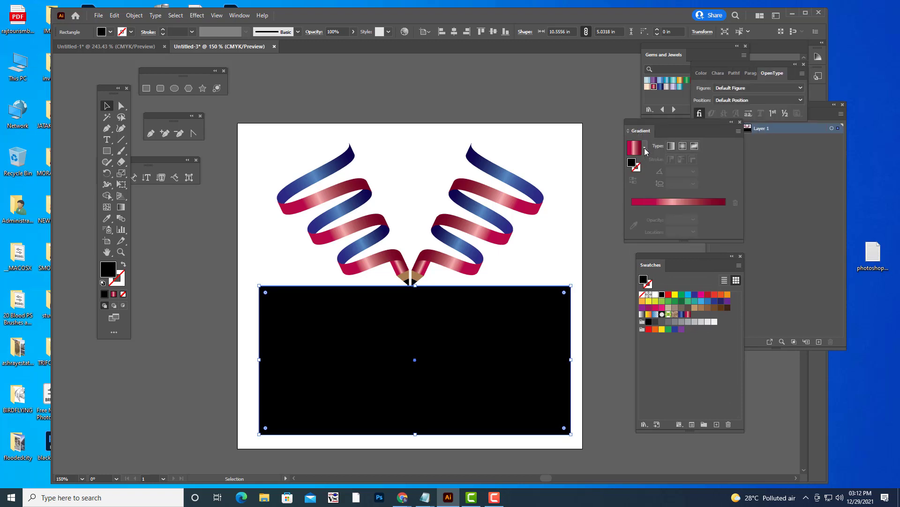
left_click(645, 149)
scroll(629, 193, "up", 2)
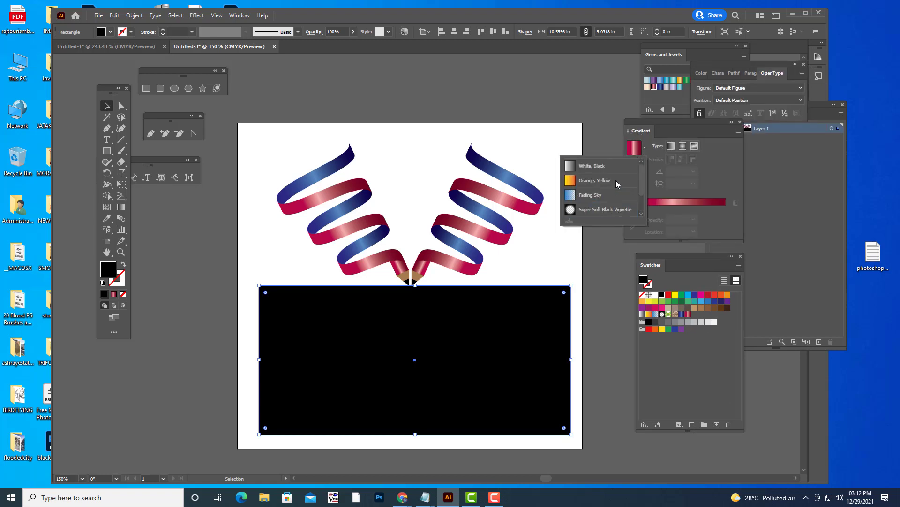
left_click(612, 164)
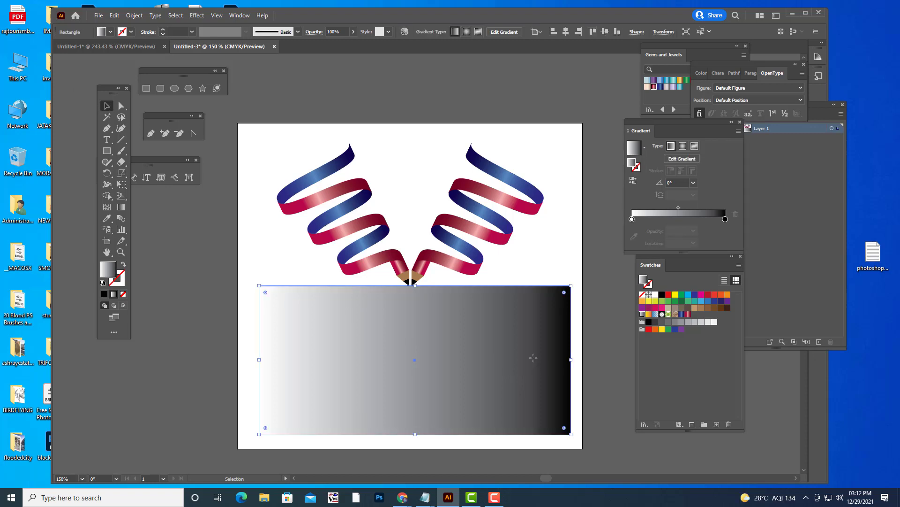
Step: Turn the rectangle's gradient to about -90° so it runs vertically from white above to black below
key("g")
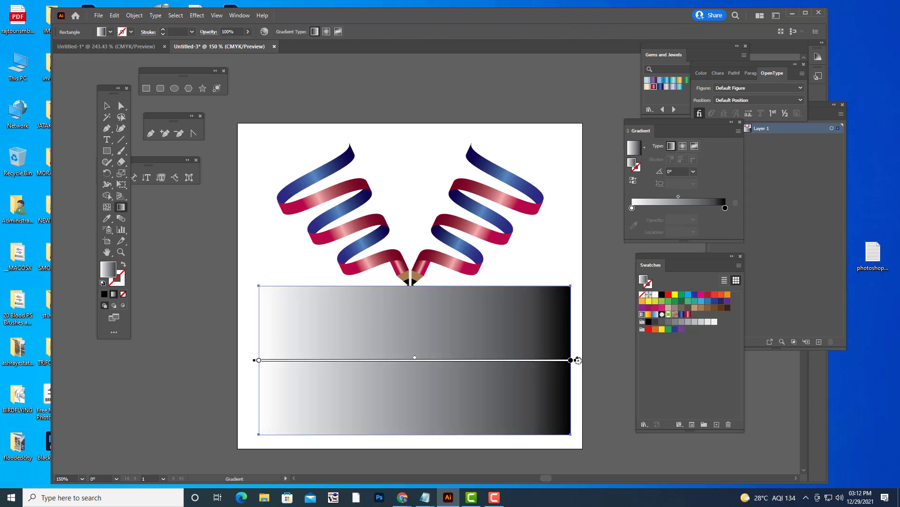
mouse_move(577, 354)
left_mouse_down()
mouse_move(496, 150)
mouse_move(309, 63)
mouse_move(269, 195)
mouse_move(261, 193)
left_mouse_up()
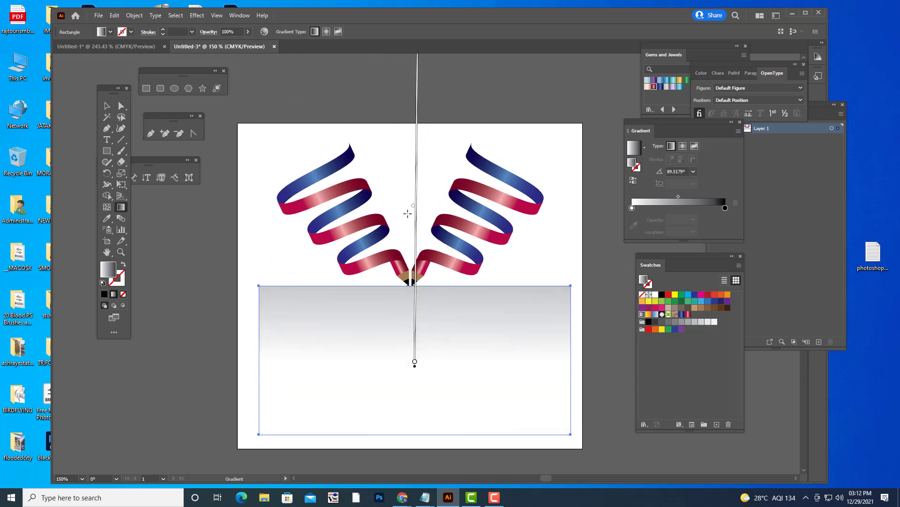
mouse_move(417, 156)
left_mouse_down()
mouse_move(422, 322)
mouse_move(416, 381)
mouse_move(419, 203)
mouse_move(409, 395)
mouse_move(422, 469)
mouse_move(441, 503)
mouse_move(412, 466)
mouse_move(426, 117)
mouse_move(412, 71)
left_mouse_up()
scroll(418, 411, "down", 3)
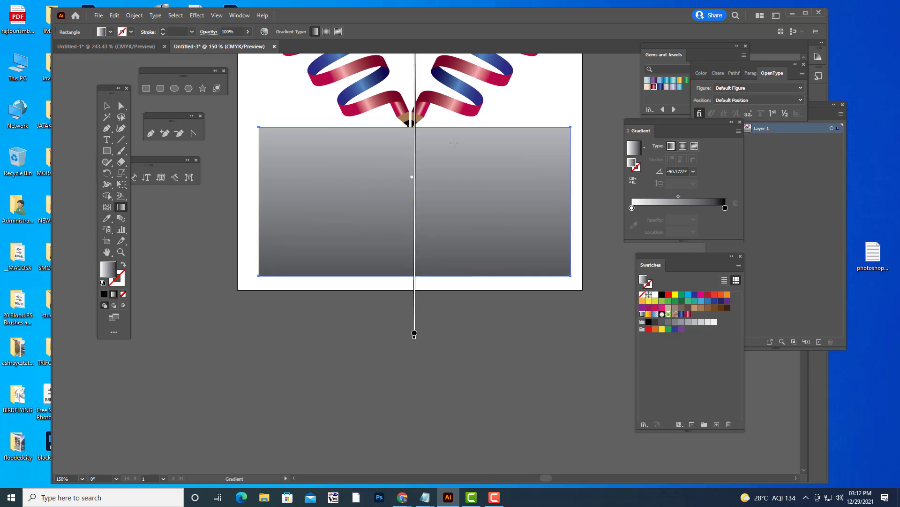
scroll(454, 143, "up", 3)
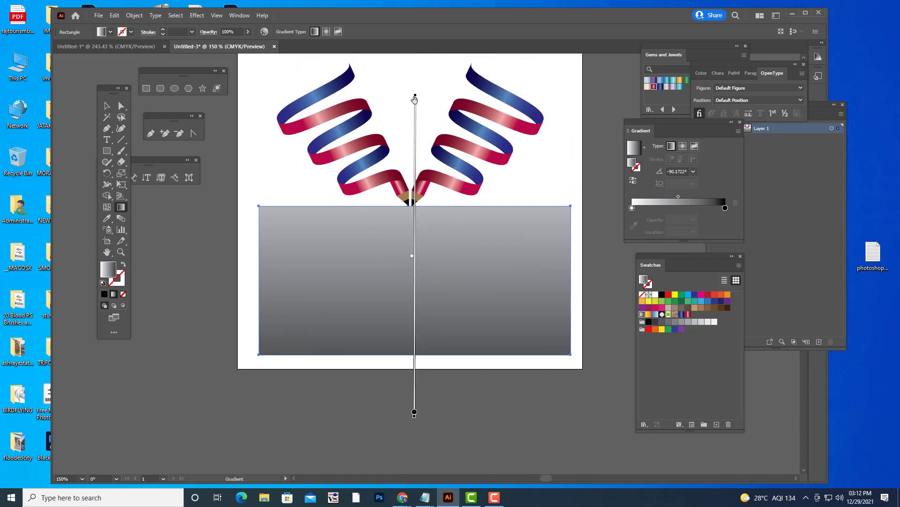
Step: Set the gradient's white stop at about 46%, its black stop at about 74%, and its end point at the rectangle's lower edge
left_click_drag(415, 100, 413, 210)
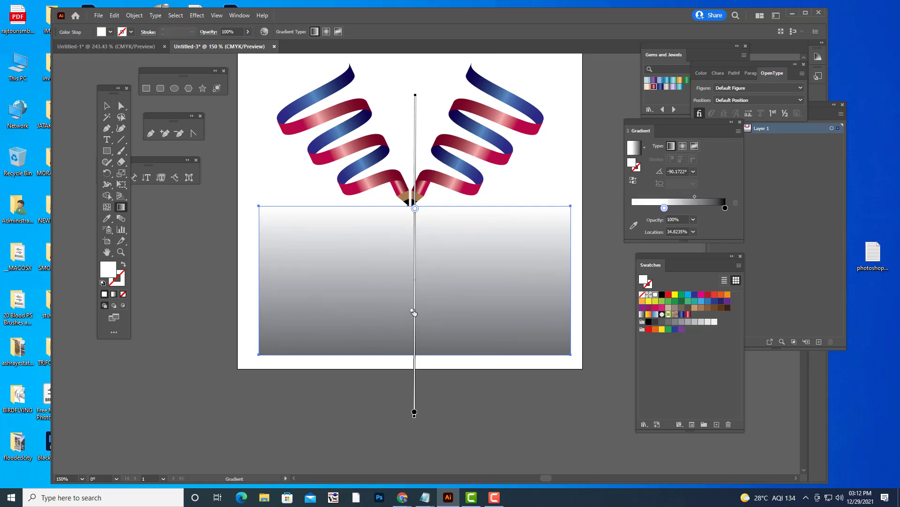
left_click_drag(413, 312, 412, 268)
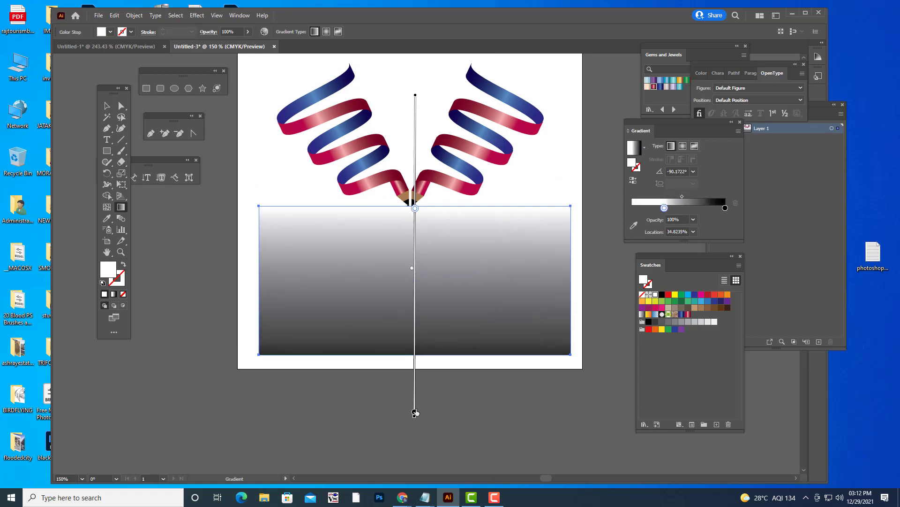
left_click_drag(414, 413, 414, 331)
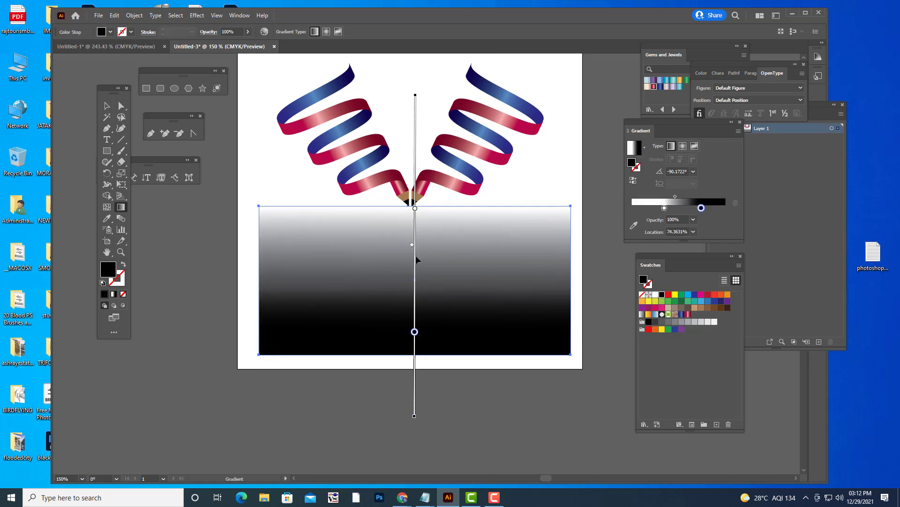
left_click_drag(412, 247, 413, 261)
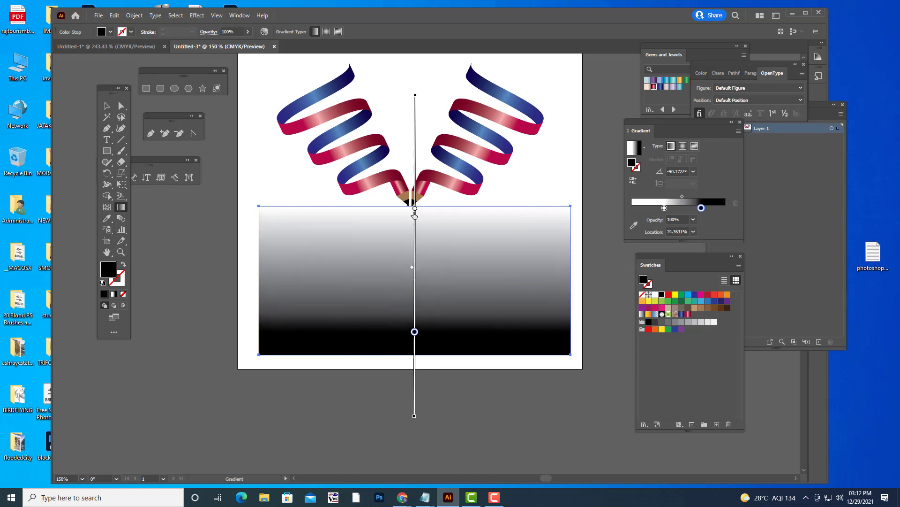
left_click_drag(414, 211, 415, 230)
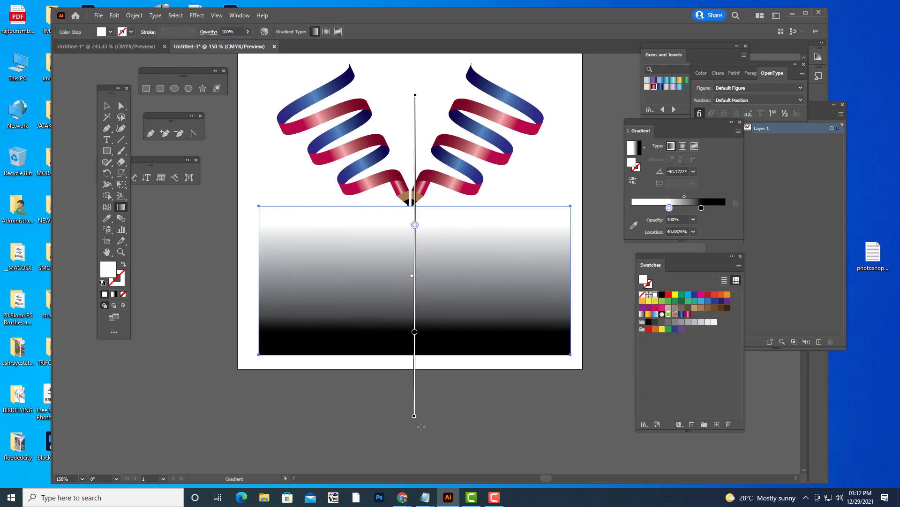
left_click_drag(414, 415, 419, 356)
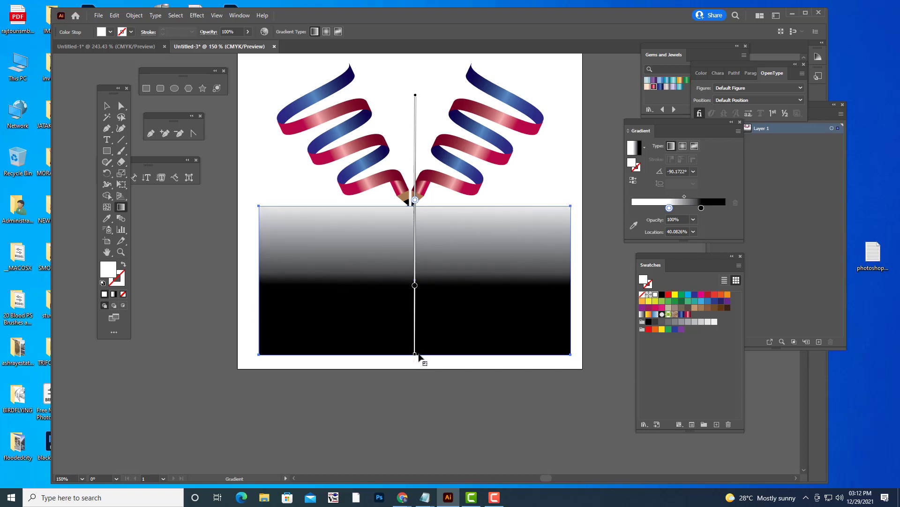
left_click_drag(416, 202, 416, 214)
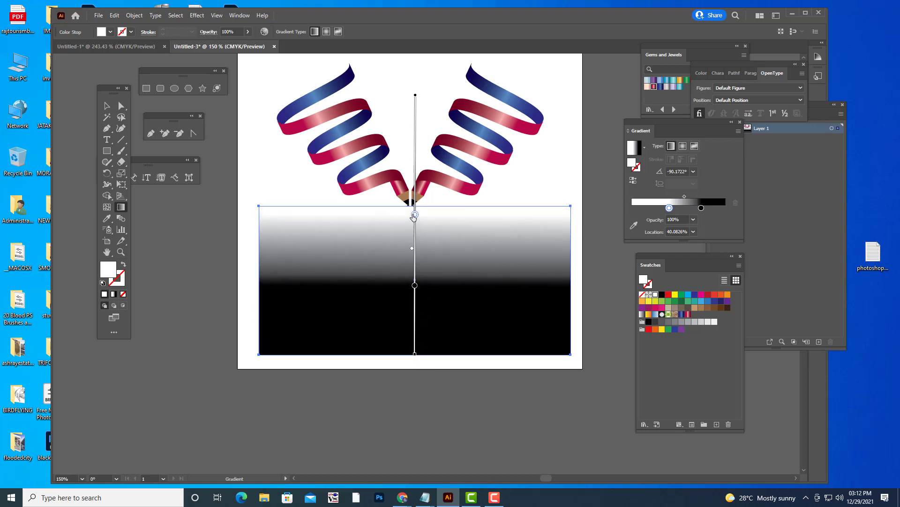
Step: Select the gradient rectangle with the lower two pencils and make an opacity mask from them
left_click(107, 105)
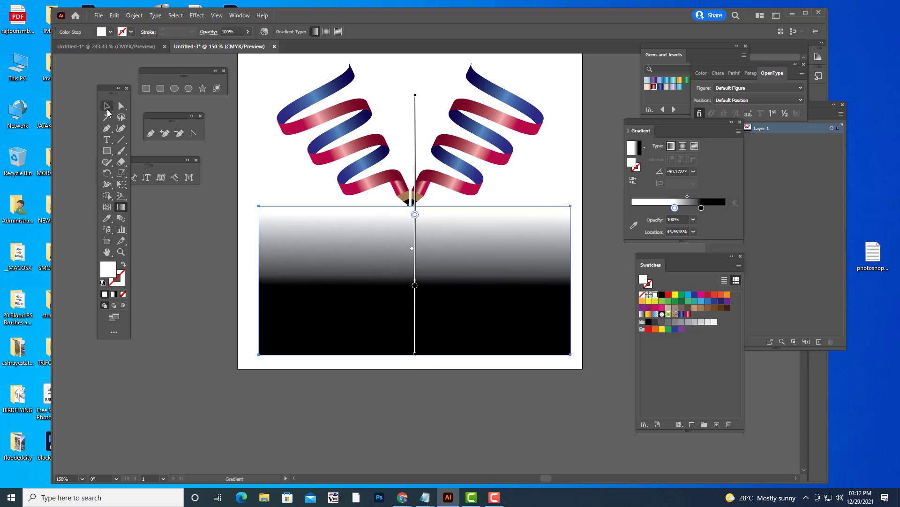
left_click_drag(241, 216, 616, 398)
key("ctrl+a")
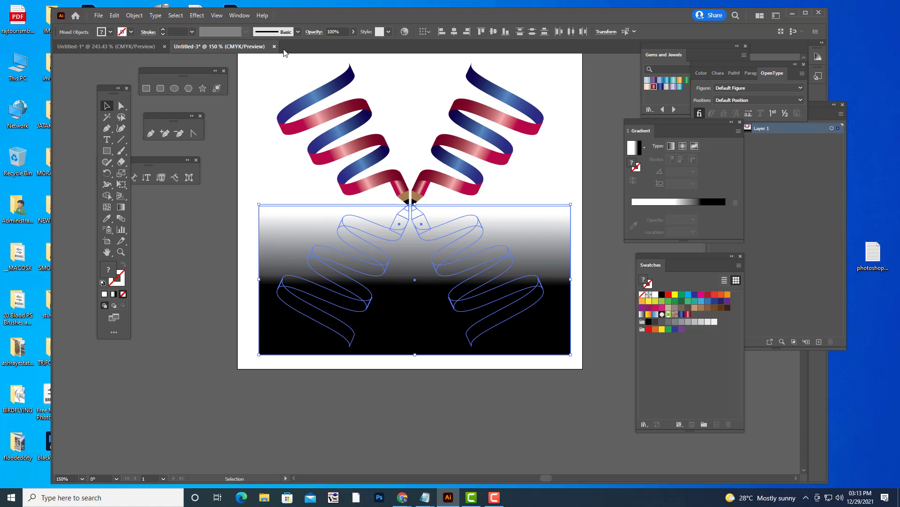
left_click(313, 31)
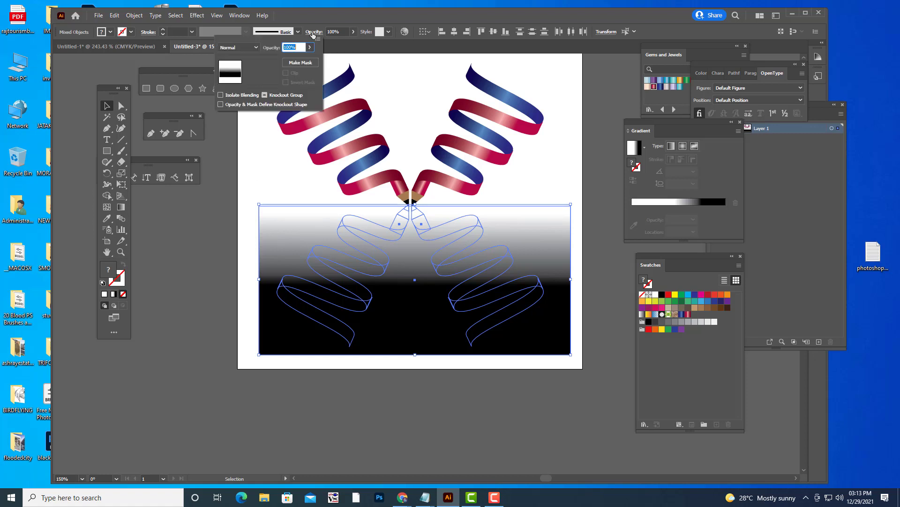
left_click(319, 40)
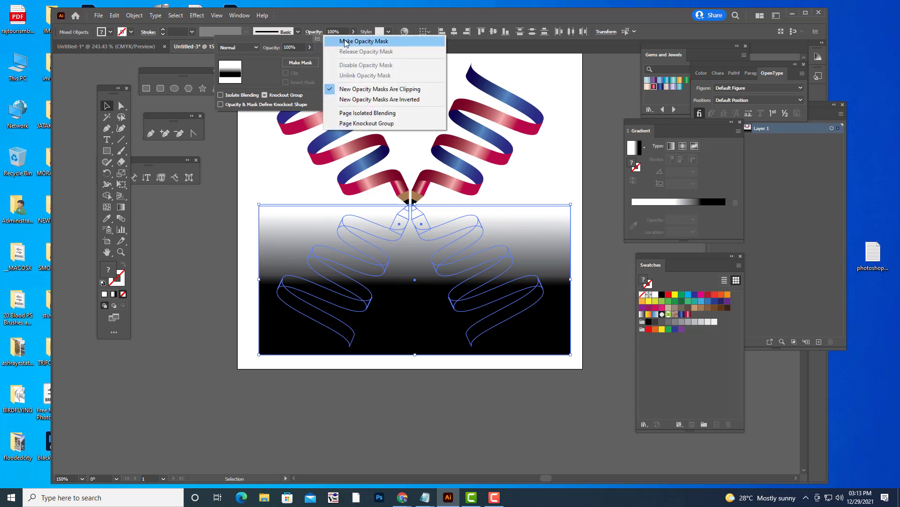
left_click(345, 41)
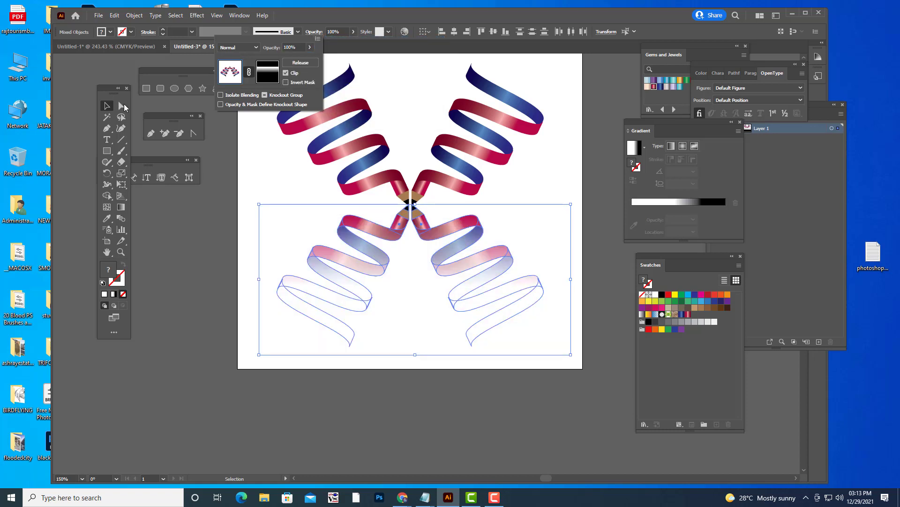
Step: Lower the opacity of the masked reflection pencils to about 31%
key("ctrl+z")
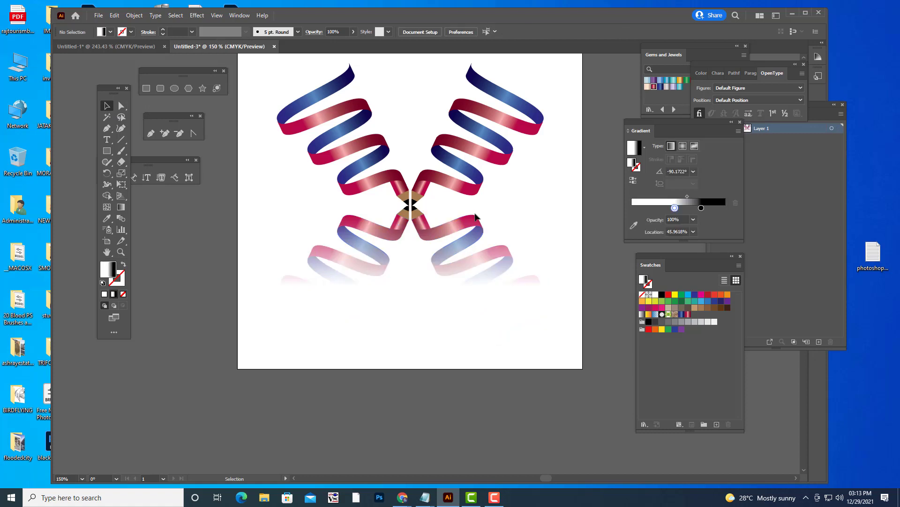
key("ctrl+shift+z")
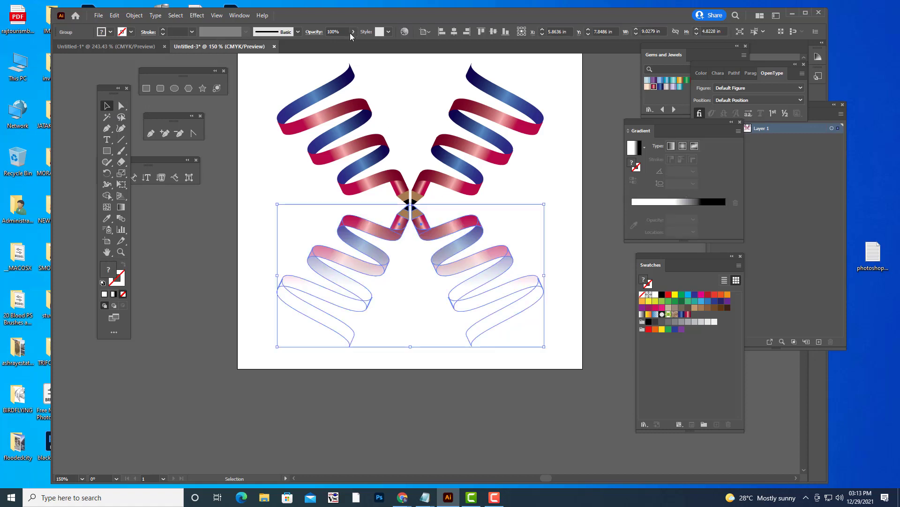
left_click(353, 31)
left_click_drag(353, 43, 327, 47)
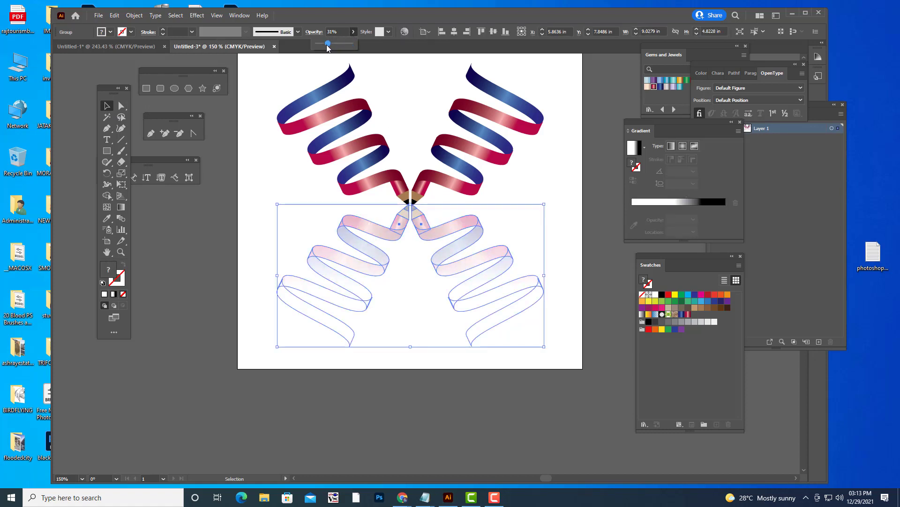
left_click(558, 151)
scroll(558, 151, "up", 2)
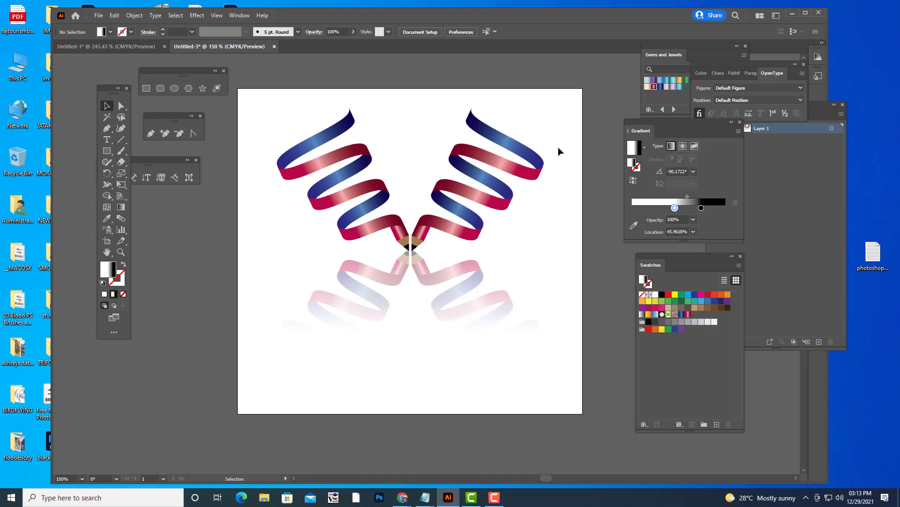
Step: Draw a rectangle covering the whole artboard as a background
scroll(516, 168, "up", 2)
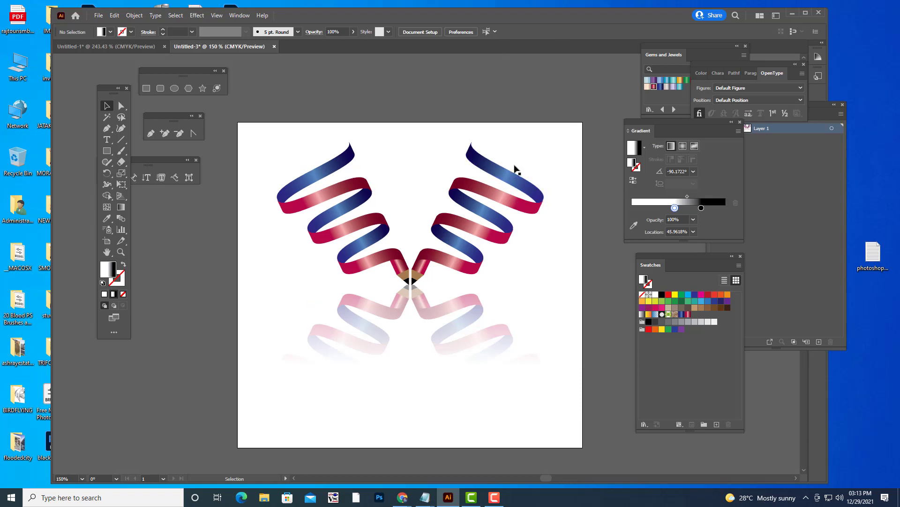
key("ctrl+minus")
key("ctrl+plus")
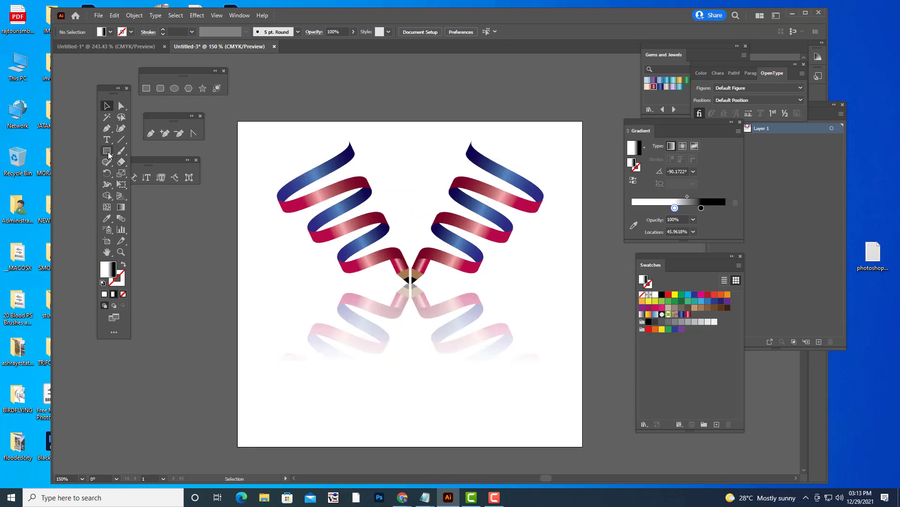
left_click_drag(109, 155, 134, 154)
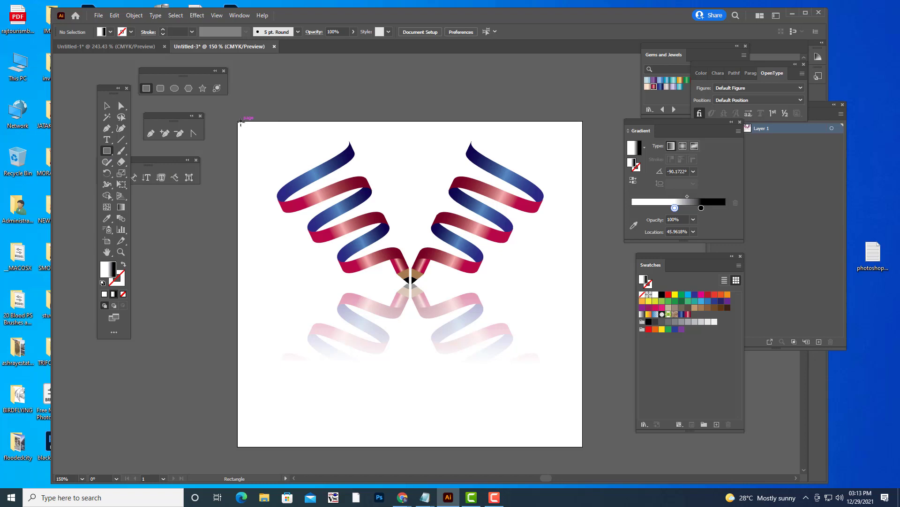
left_click_drag(241, 121, 583, 447)
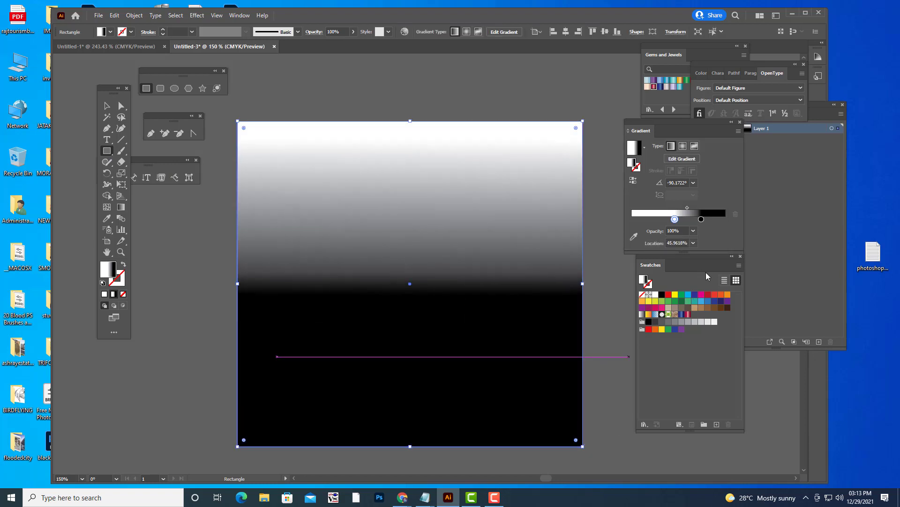
Step: Fill the background rectangle with the Orange, Yellow gradient preset and make the gradient radial
left_click(683, 146)
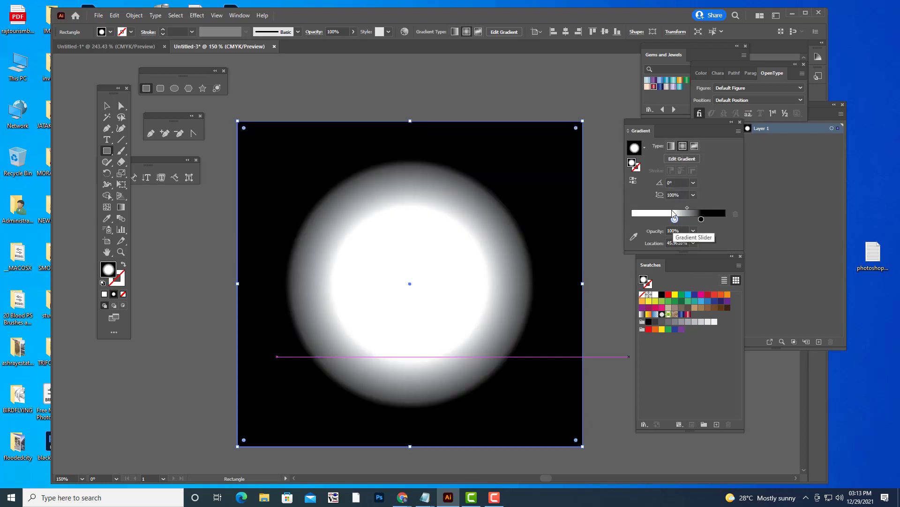
left_click(644, 148)
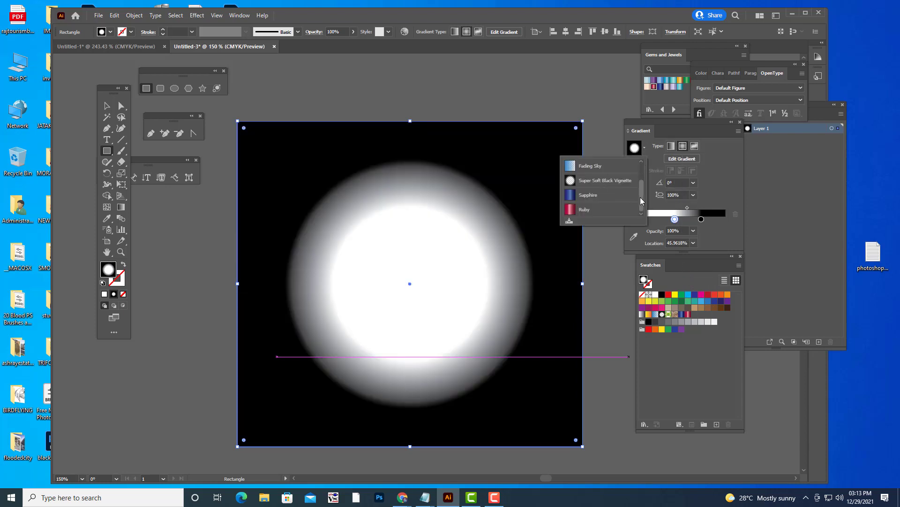
left_click_drag(640, 197, 640, 167)
left_click(591, 182)
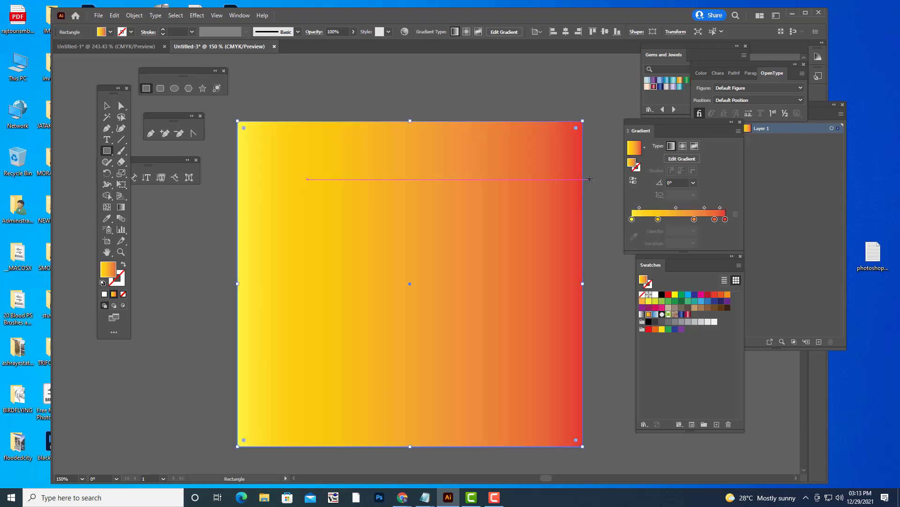
left_click(683, 146)
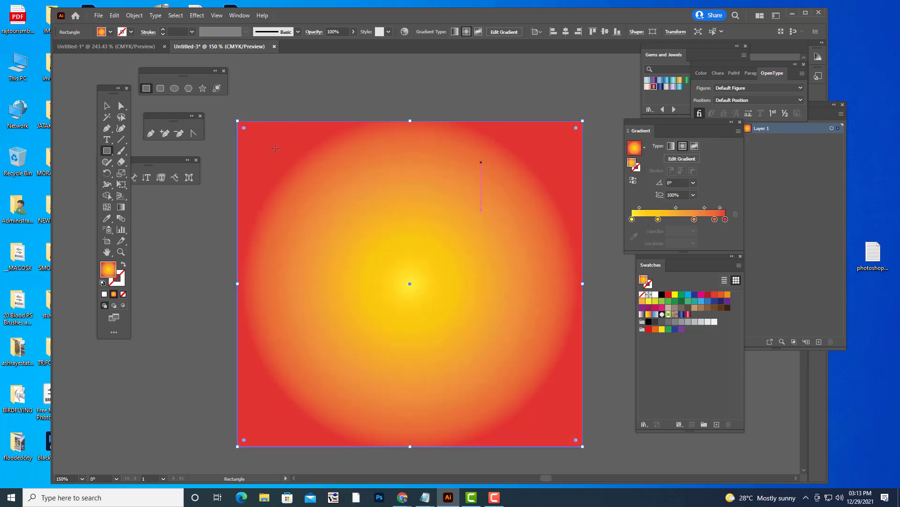
Step: Extend the background's radial gradient well past the rectangle's side edge so the yellow centre spreads wider
left_click(107, 105)
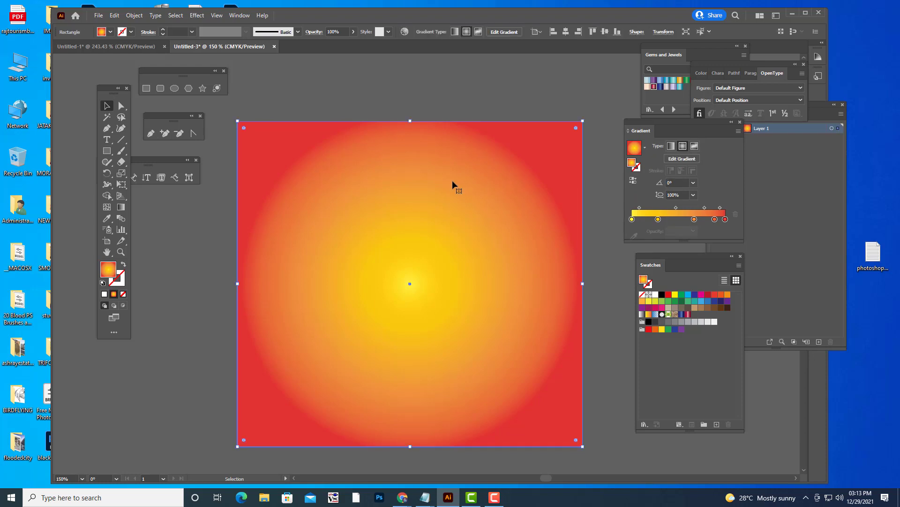
key("g")
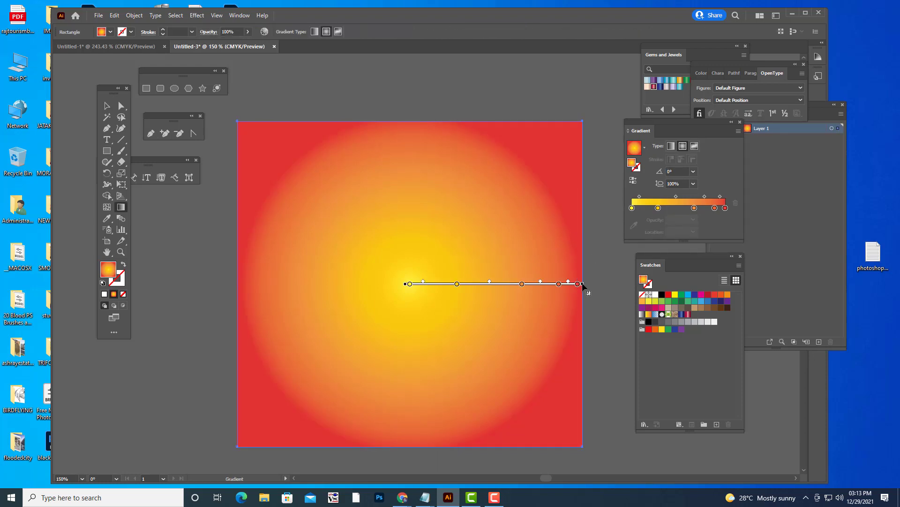
left_click_drag(582, 284, 675, 283)
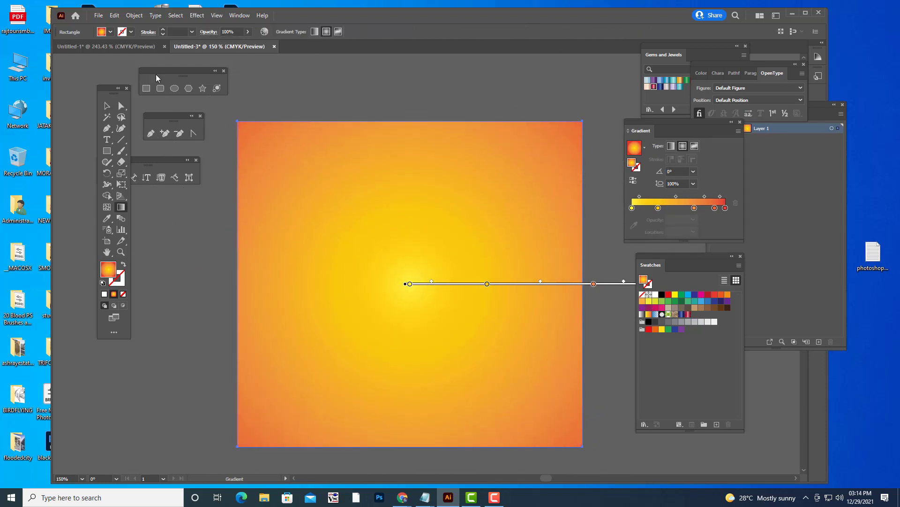
Step: Send the gradient background rectangle to the back, behind the pencils and their reflection
left_click(106, 105)
left_click(421, 108)
left_click(449, 156)
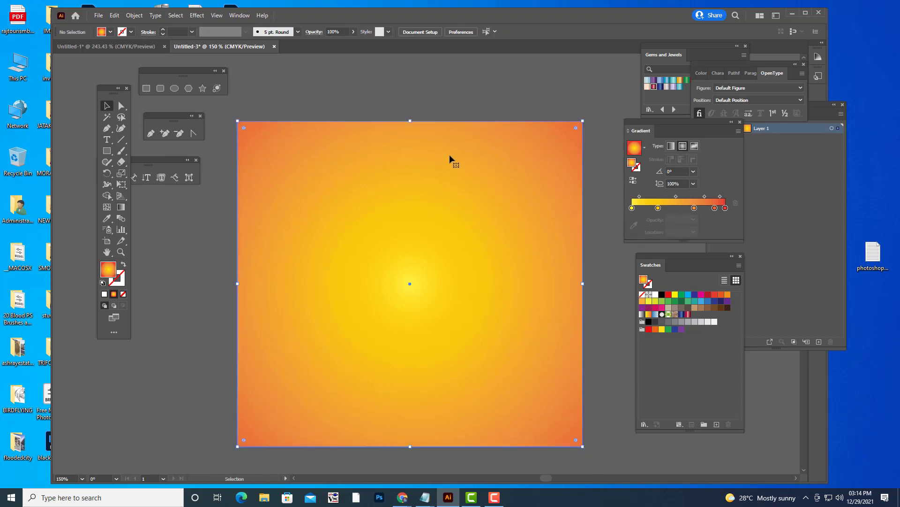
right_click(450, 154)
mouse_move(491, 331)
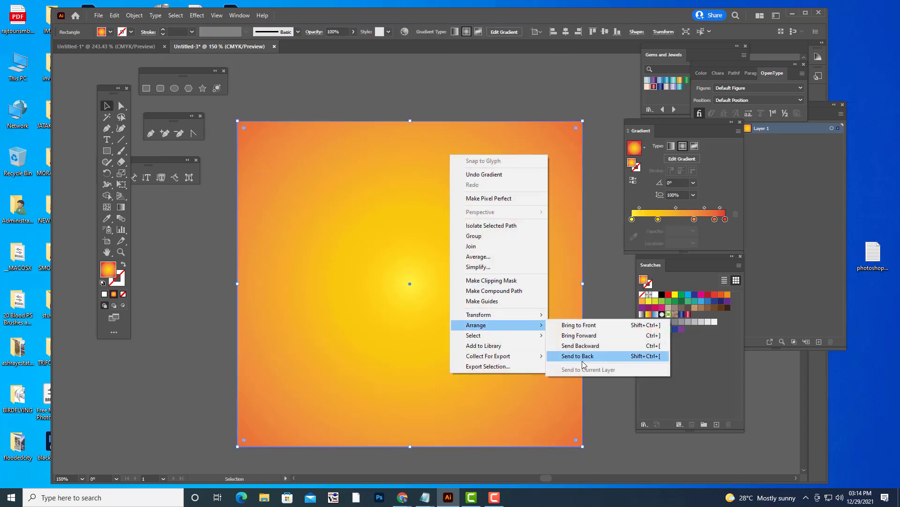
left_click(584, 358)
left_click(499, 87)
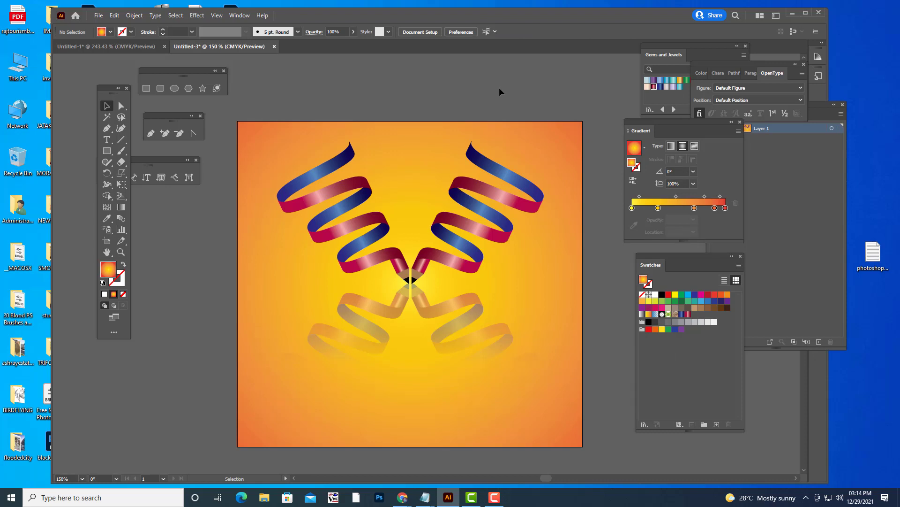
Step: Apply a Multiply drop shadow at 20% opacity to the upper ribbon pencils, with 0.0972 in offsets and 0.0694 in blur
left_click(495, 201)
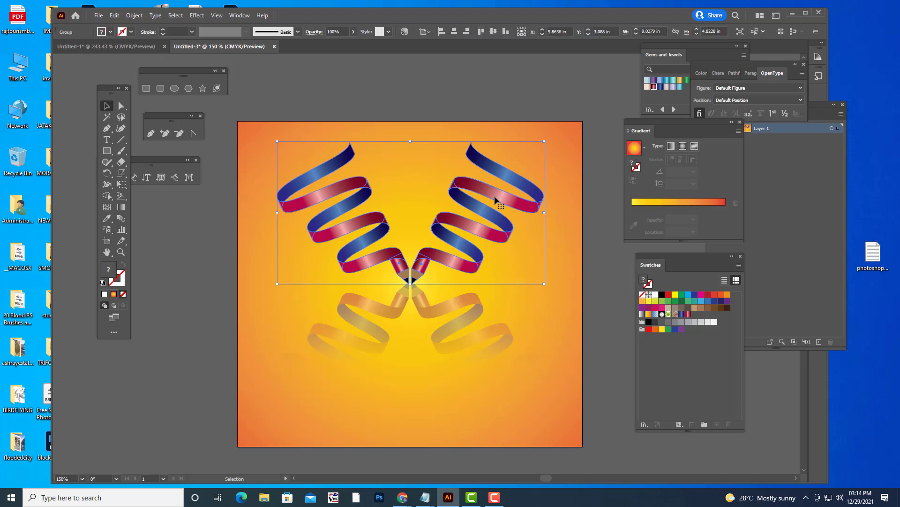
left_click(197, 16)
mouse_move(244, 121)
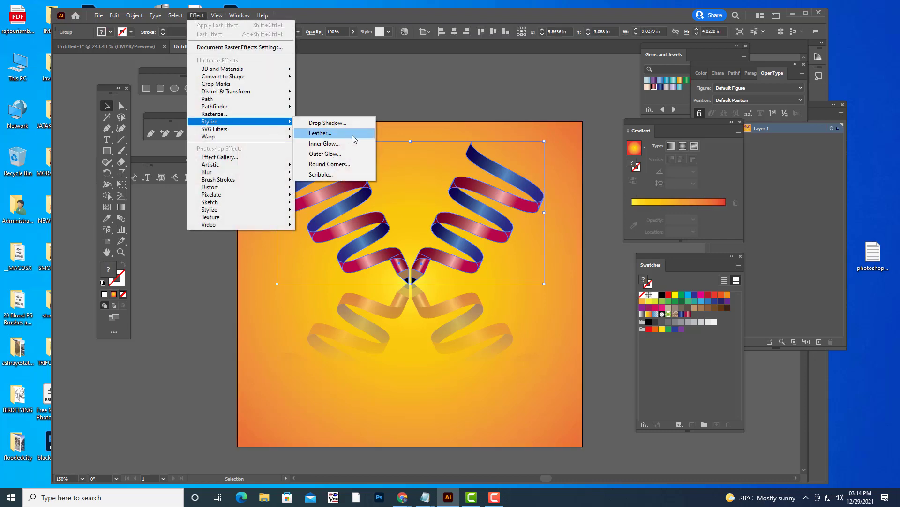
left_click(353, 123)
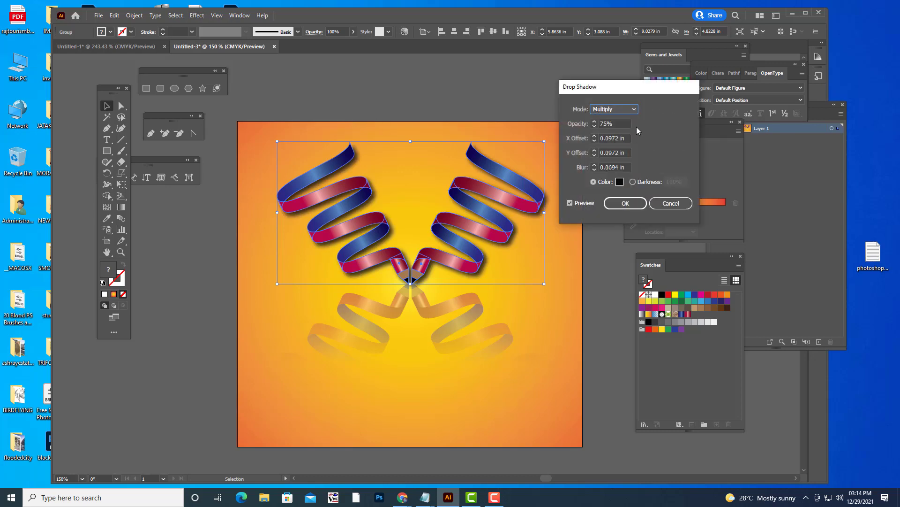
key("Tab")
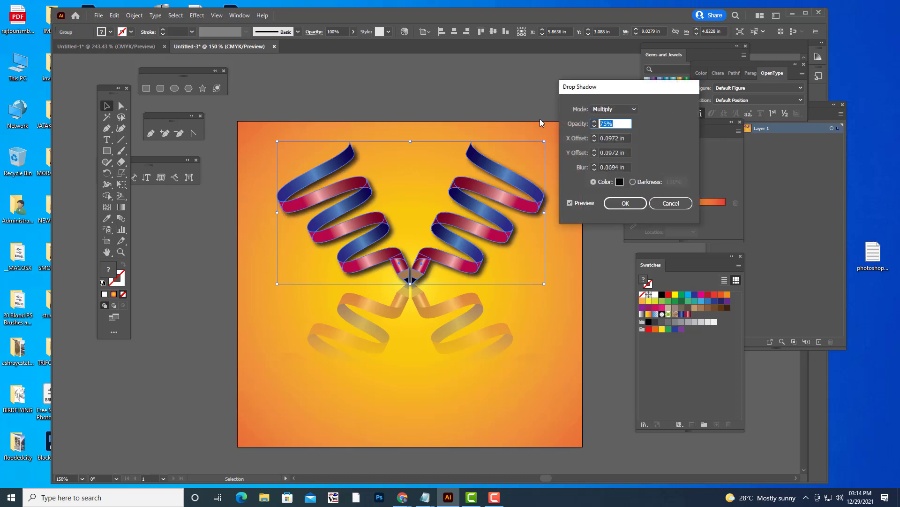
type("20")
left_click(627, 140)
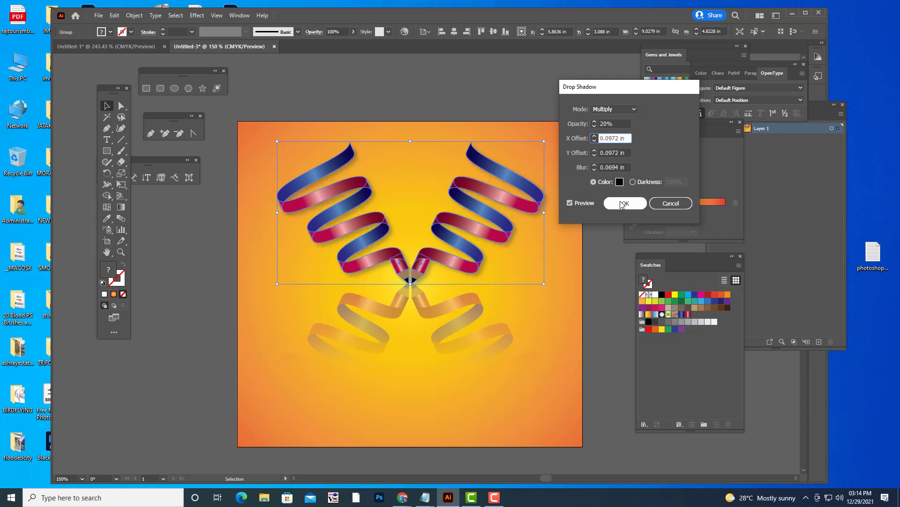
left_click(625, 204)
left_click(503, 81)
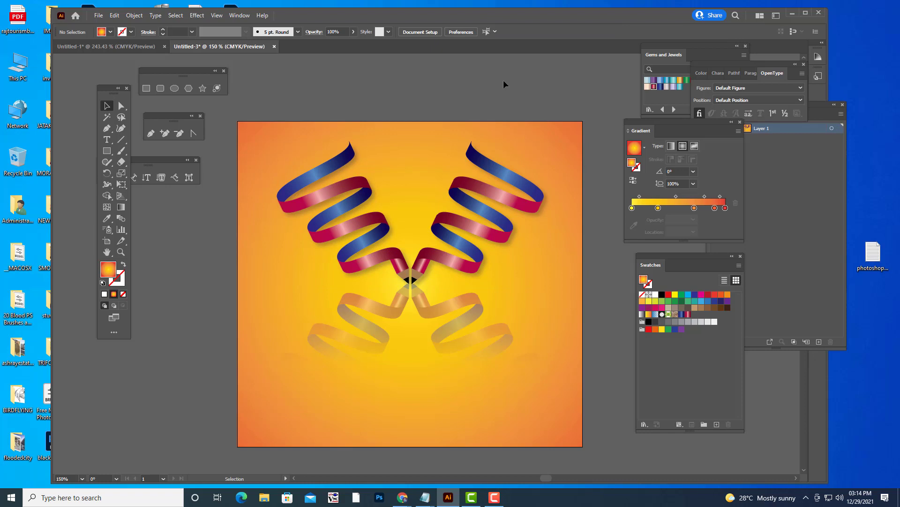
Step: Give the upper ribbon pencils a near-white stroke, colour F9F4F4
left_click(504, 192)
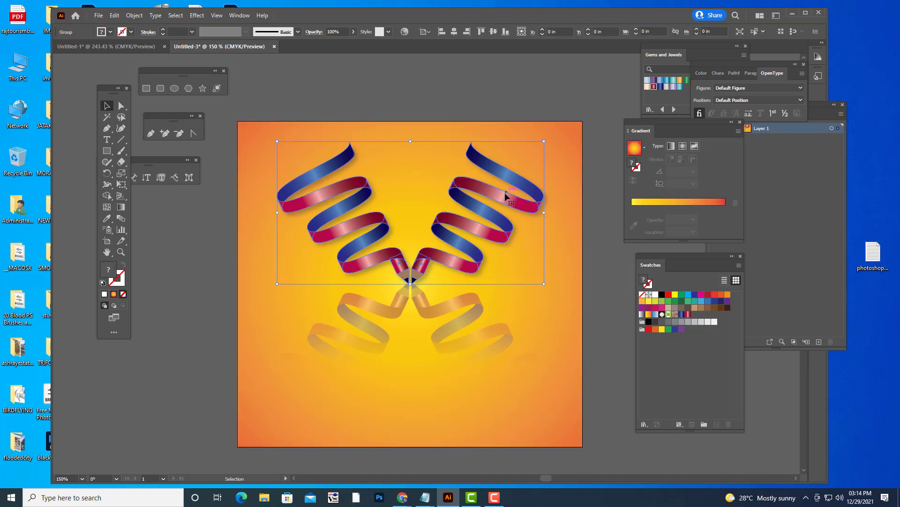
double_click(120, 282)
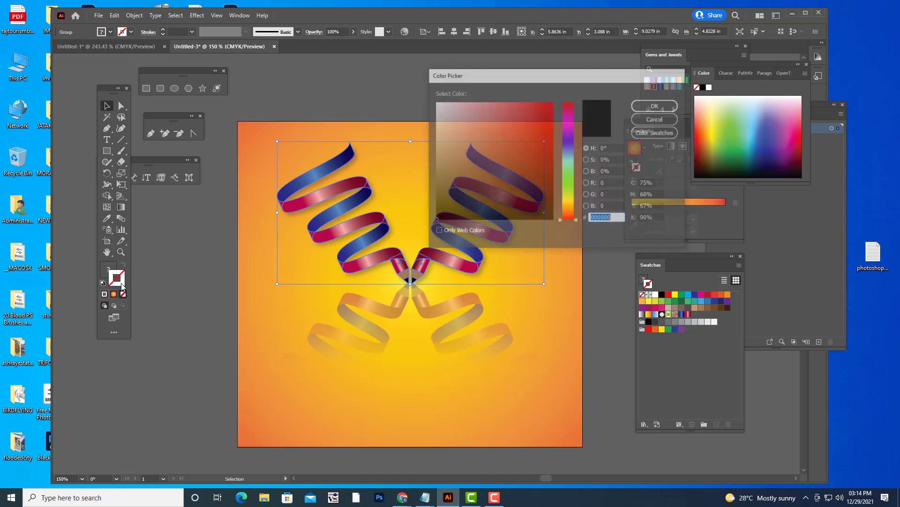
left_click(437, 104)
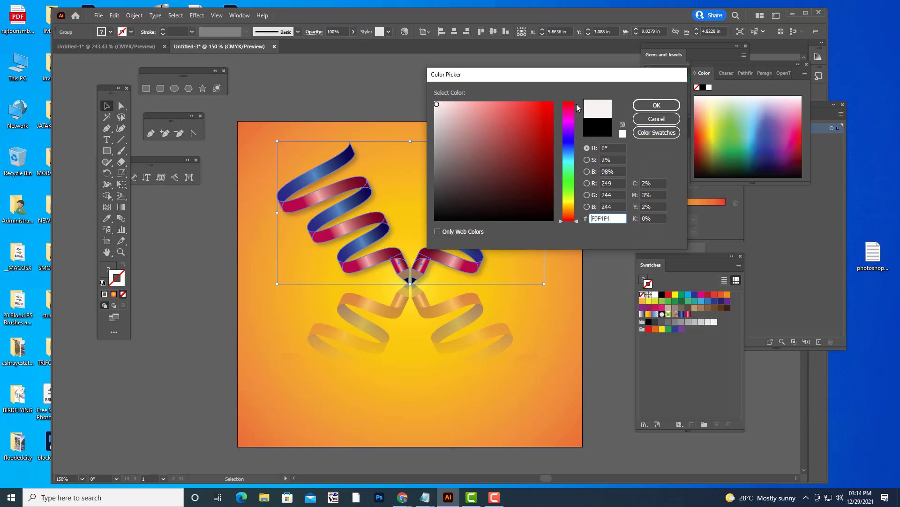
left_click(646, 106)
left_click(505, 100)
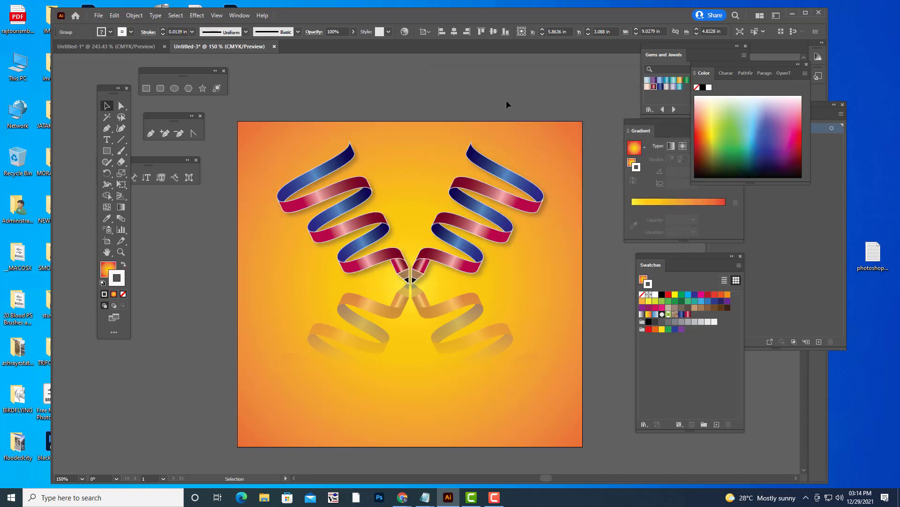
Step: Set the stroke weight of the upper ribbon pencils to 0.0078 in
left_click(519, 199)
left_click(192, 32)
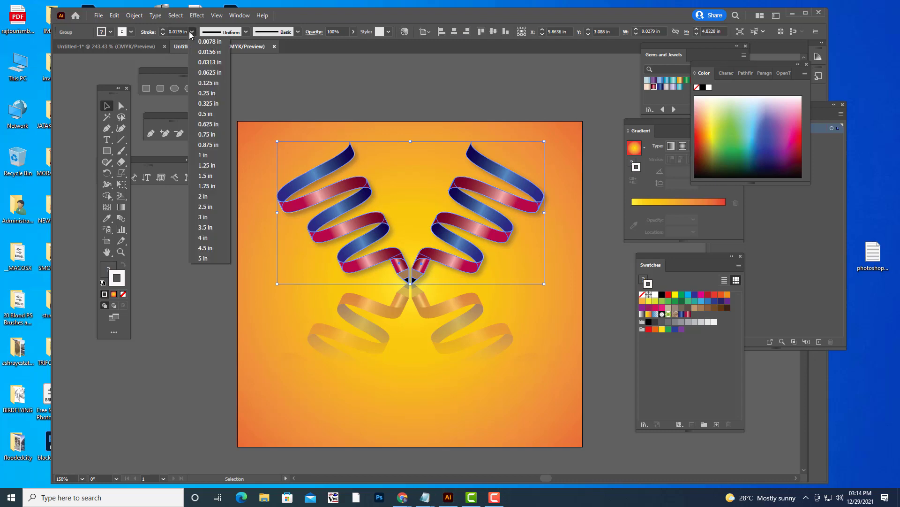
left_click(216, 42)
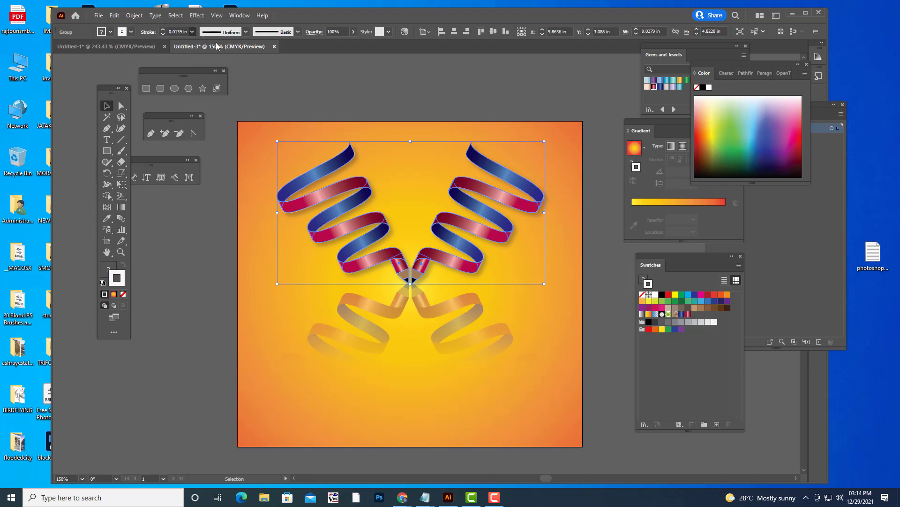
left_click(414, 101)
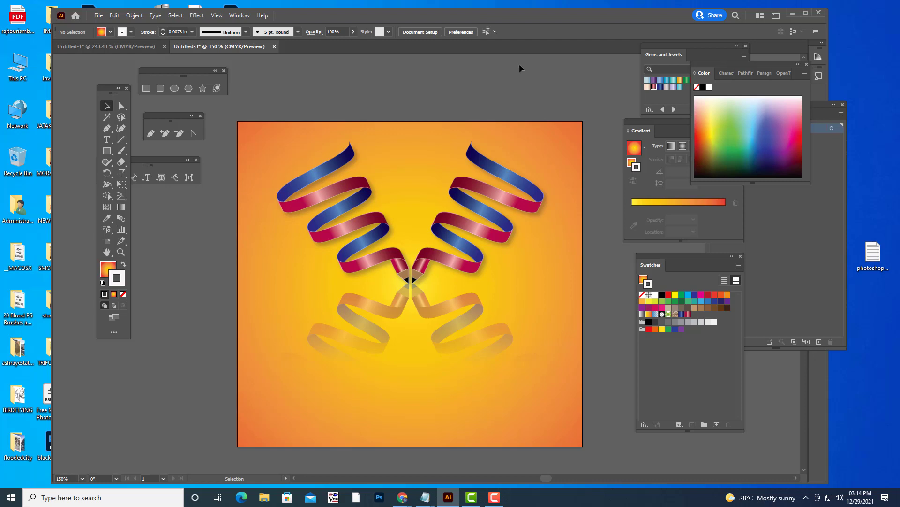
Step: Add the text PENCIL RIBBON below the reflection and scale it up to about 1.48 in across most of the artboard
scroll(530, 98, "down", 3)
scroll(578, 191, "up", 2)
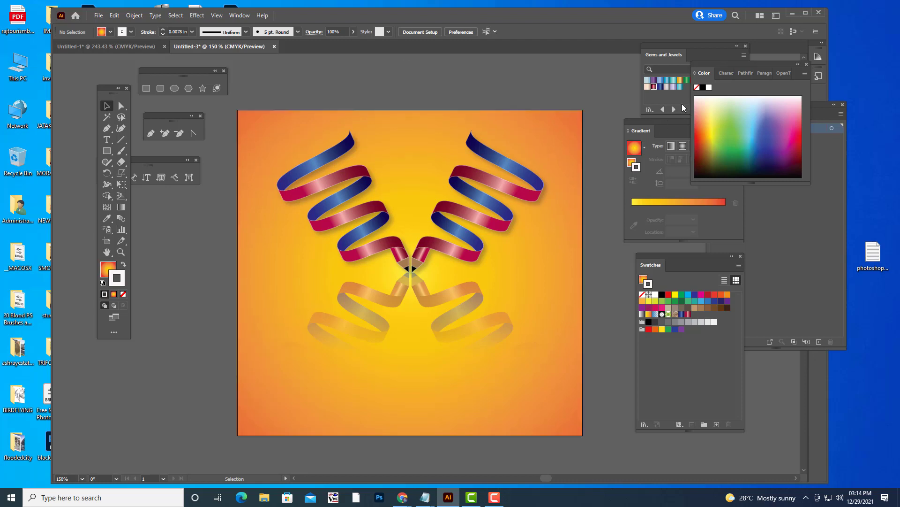
left_click_drag(650, 118, 678, 118)
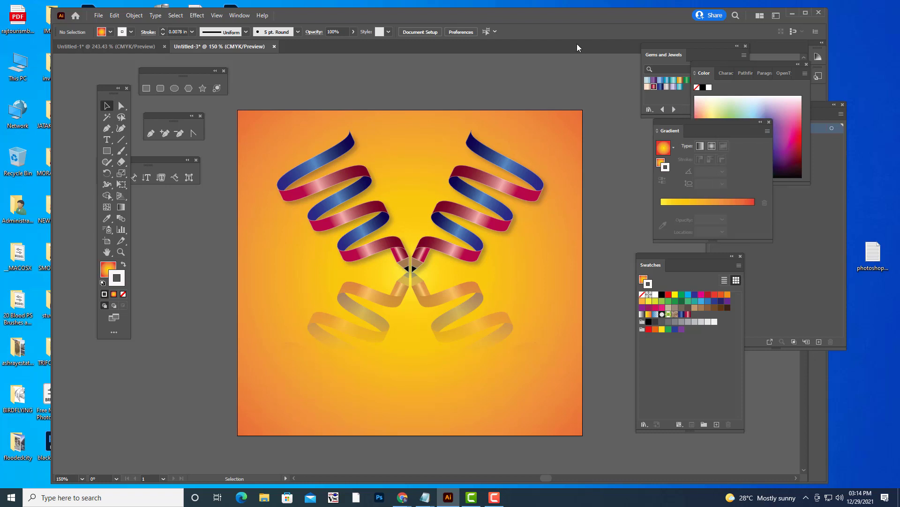
left_click(107, 139)
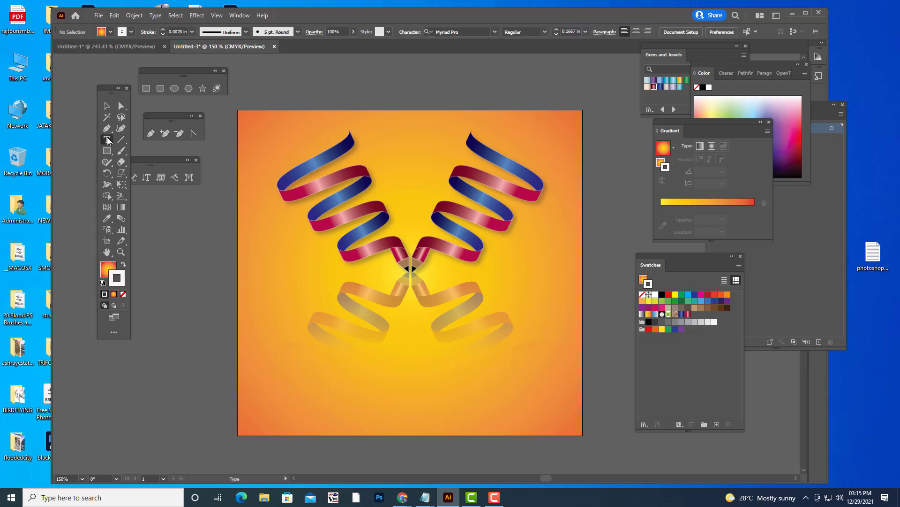
left_click(303, 389)
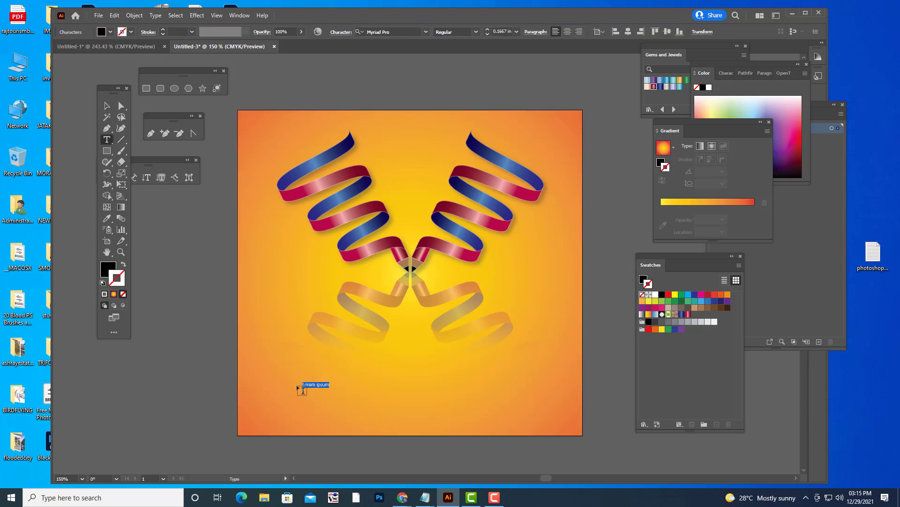
key("BackSpace")
type("PENCIL RIBBON")
left_click(106, 107)
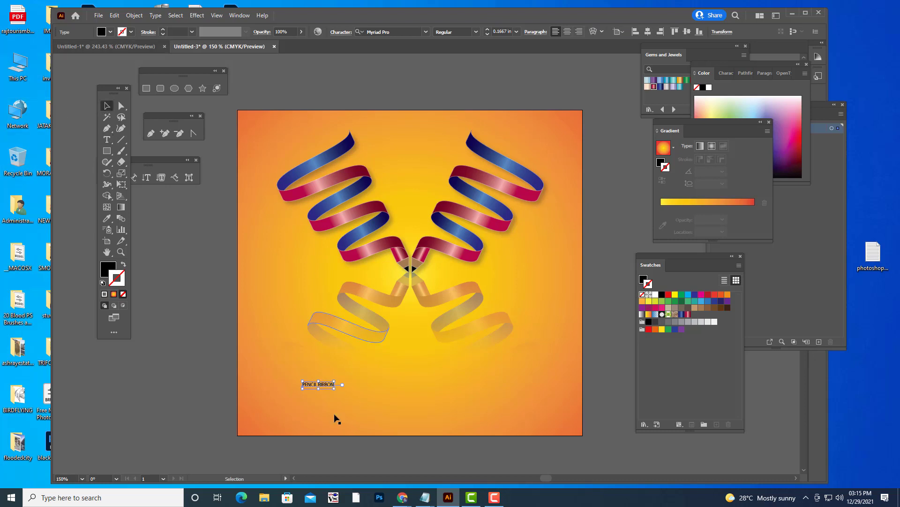
mouse_move(327, 387)
left_mouse_down()
mouse_move(455, 408)
mouse_move(399, 388)
mouse_move(521, 345)
mouse_move(547, 384)
mouse_move(536, 379)
left_mouse_up()
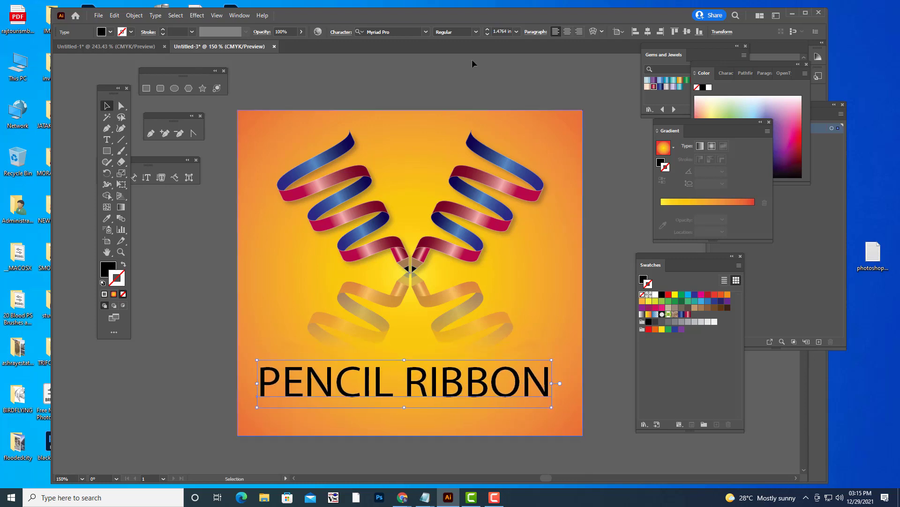
Step: Change the PENCIL RIBBON text to the Impact font and enlarge it to about 1.66 in
left_click(400, 31)
type("IMP")
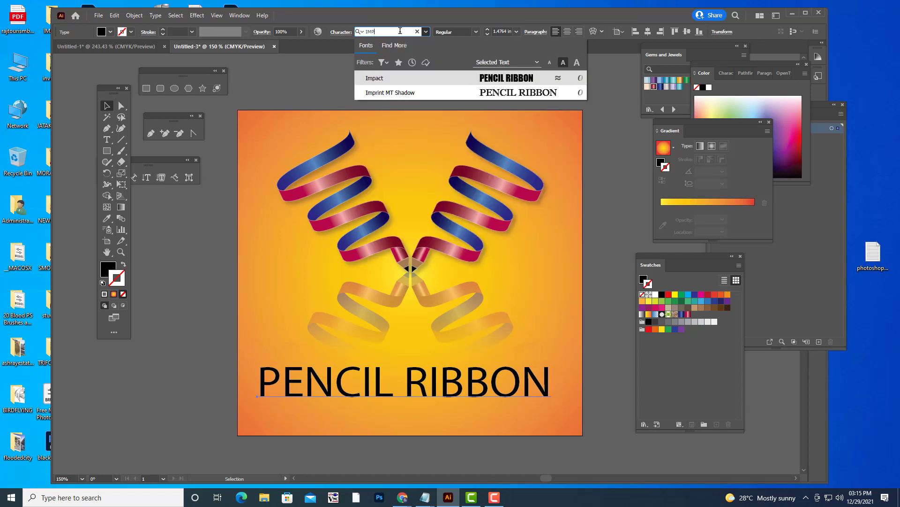
type("ACT")
key("Return")
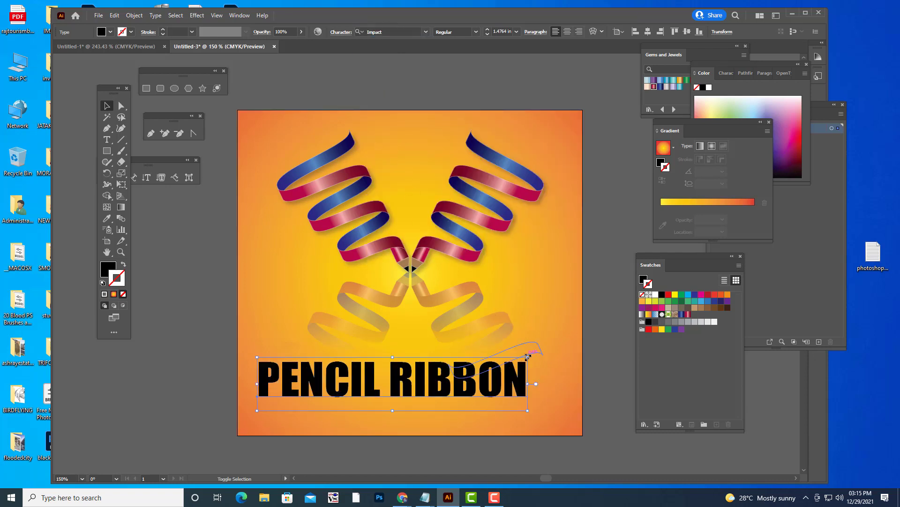
mouse_move(527, 356)
left_mouse_down()
mouse_move(566, 350)
mouse_move(538, 380)
left_mouse_up()
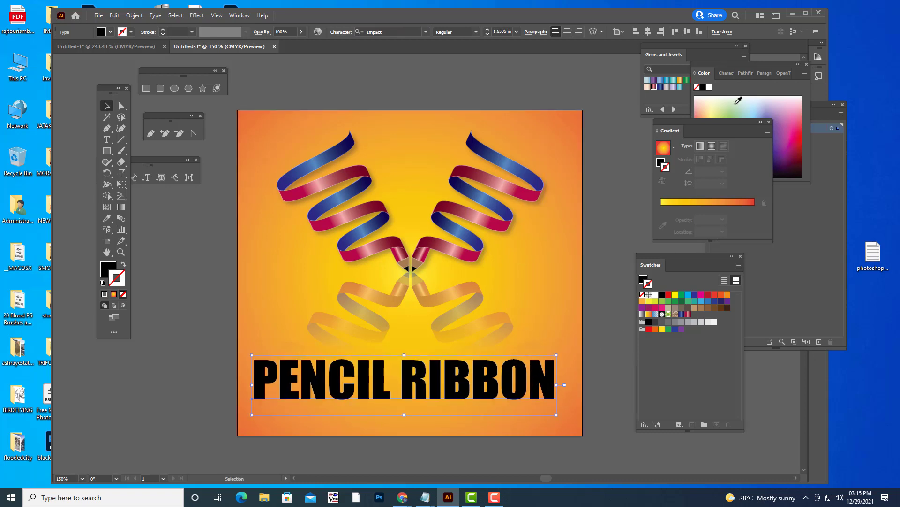
Step: Give the PENCIL RIBBON text a green stroke and a dark blue fill
left_click(711, 98)
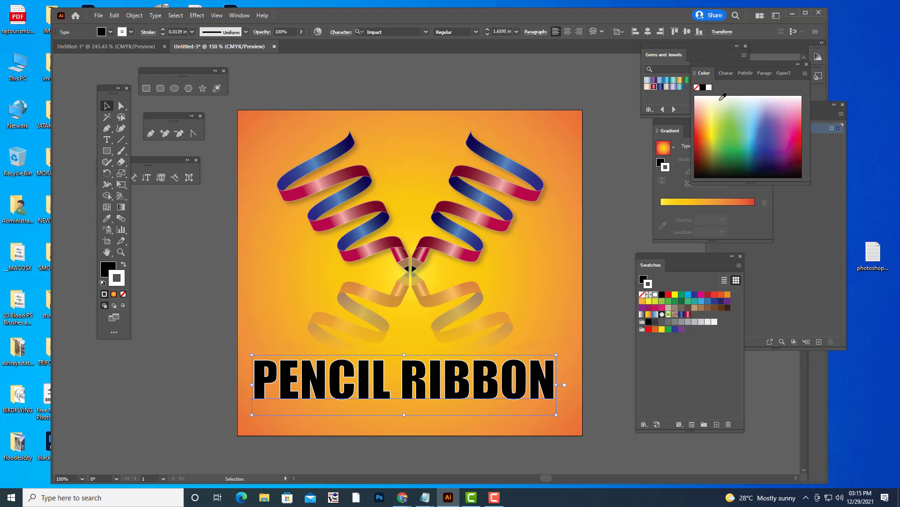
left_click(731, 151)
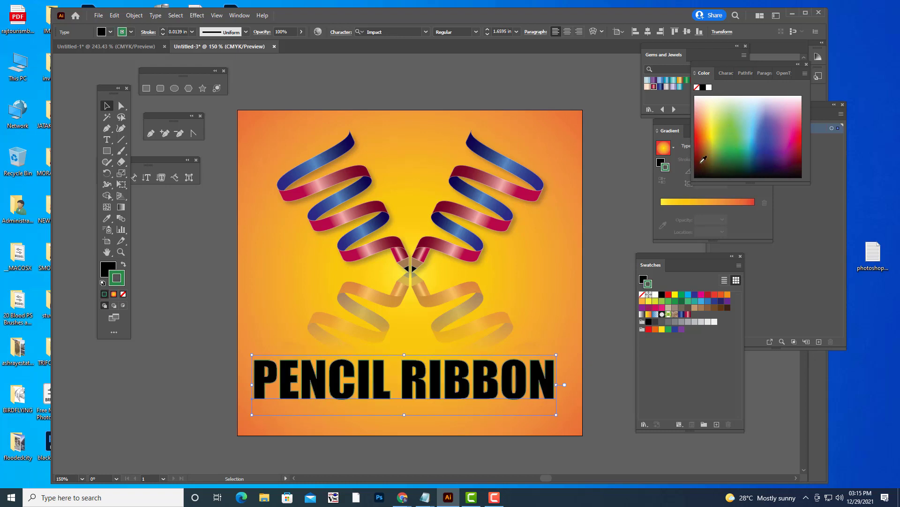
left_click(108, 271)
left_click(730, 149)
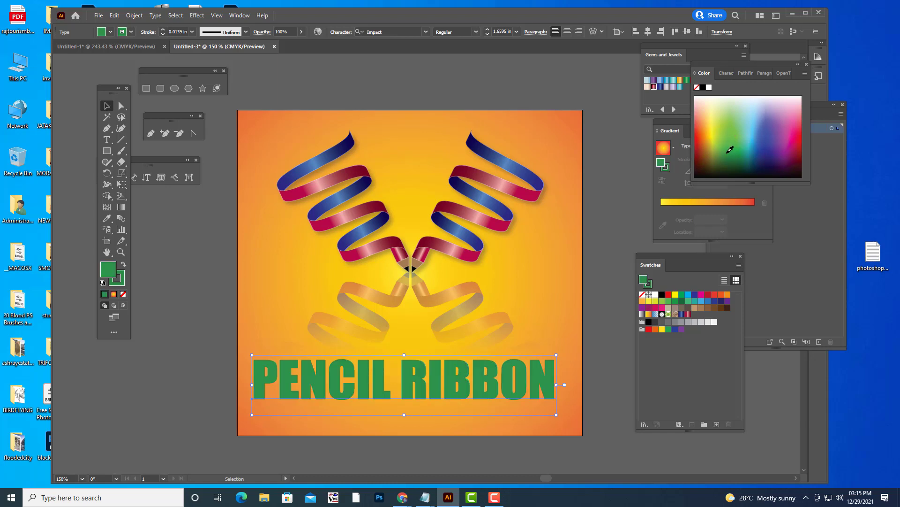
left_click(771, 151)
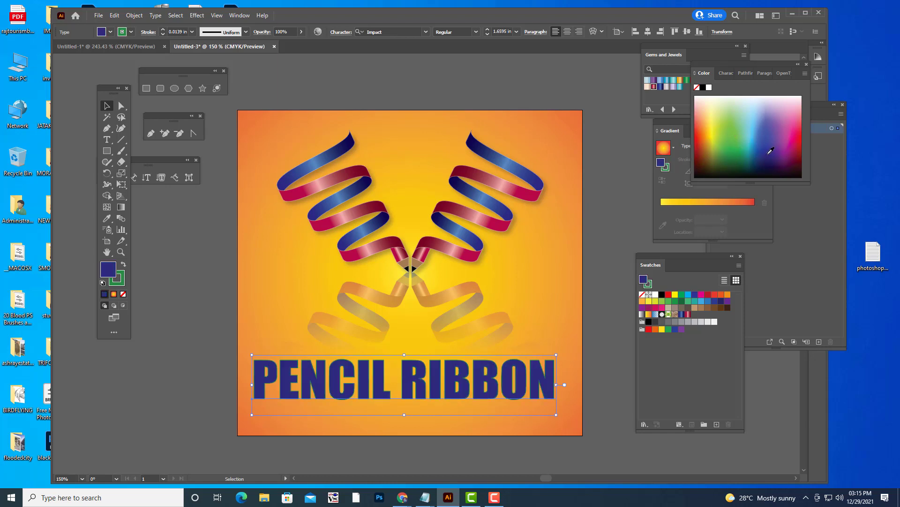
left_click(460, 94)
Step: Recolour the stroke of the PENCIL RIBBON text to white
left_click(438, 398)
double_click(117, 278)
left_click(437, 102)
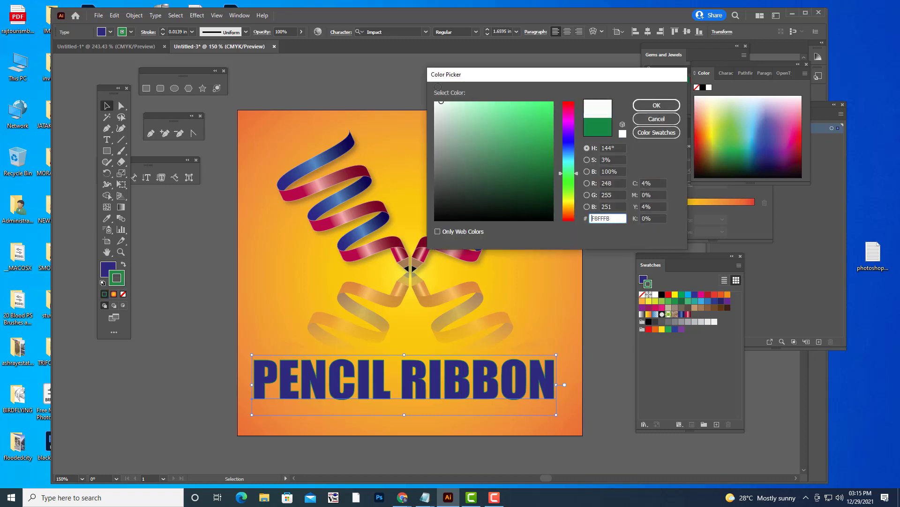
left_click(437, 101)
left_click(657, 105)
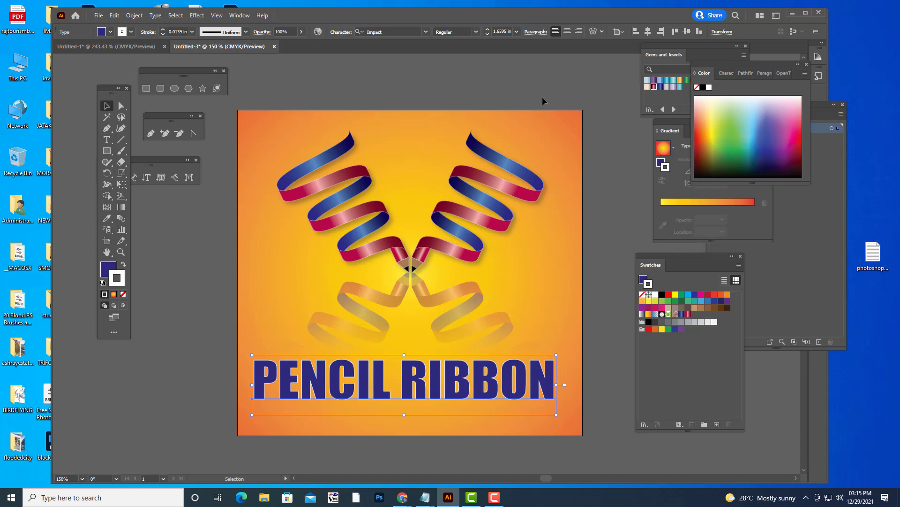
left_click(542, 96)
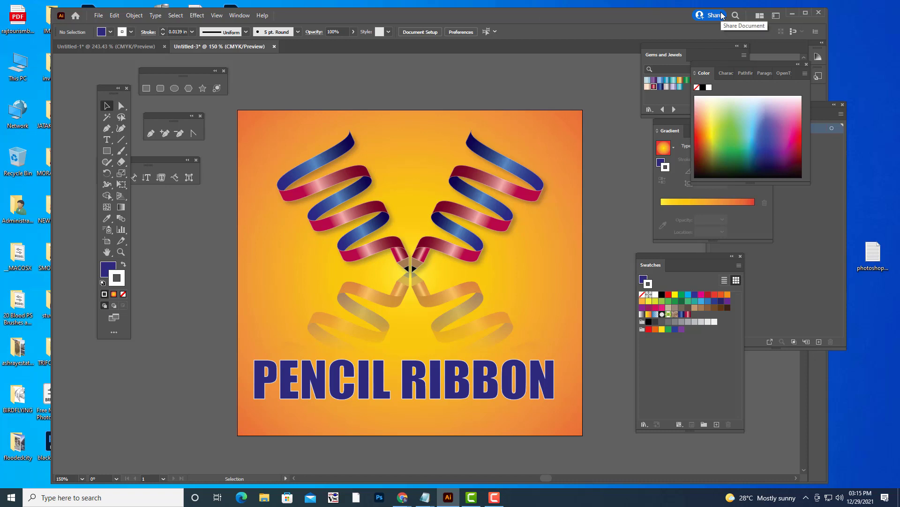
Step: Export the poster to the Desktop as an SVG file named PENCILRIBBON, accepting the default SVG options
scroll(572, 108, "down", 1)
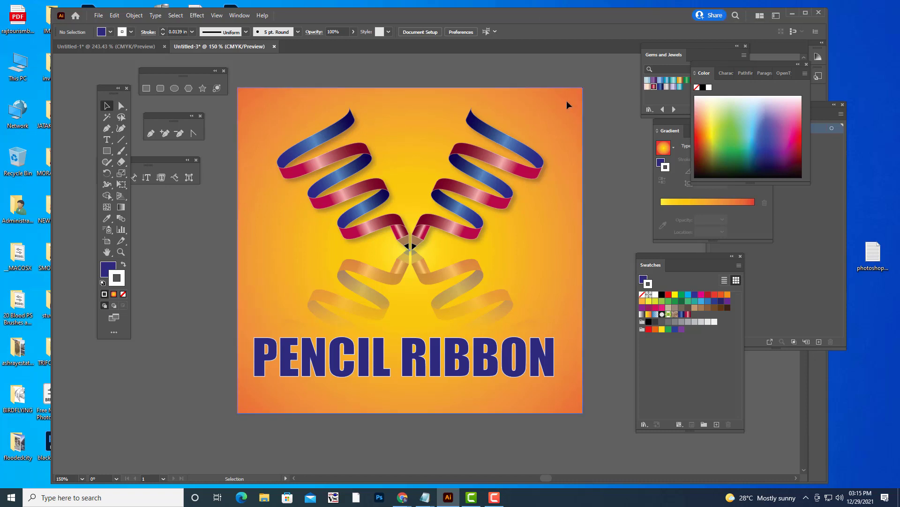
scroll(567, 100, "up", 1)
left_click(99, 15)
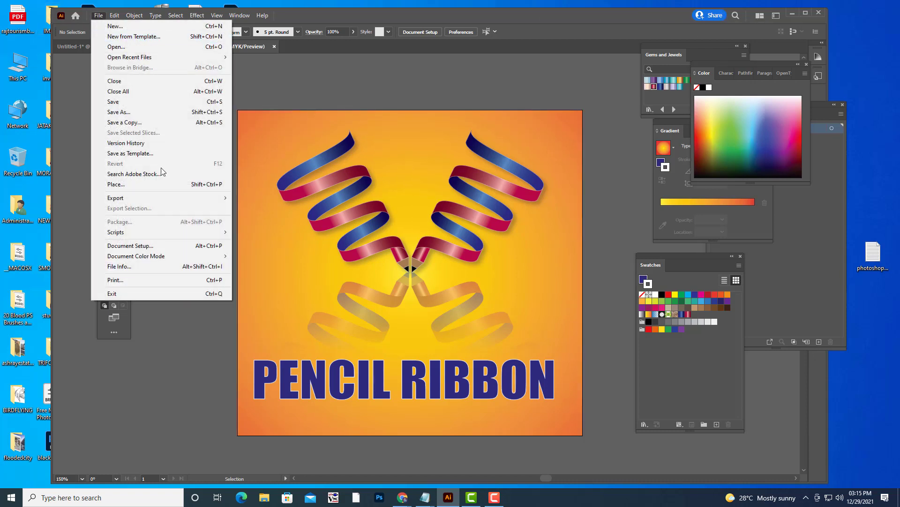
mouse_move(139, 200)
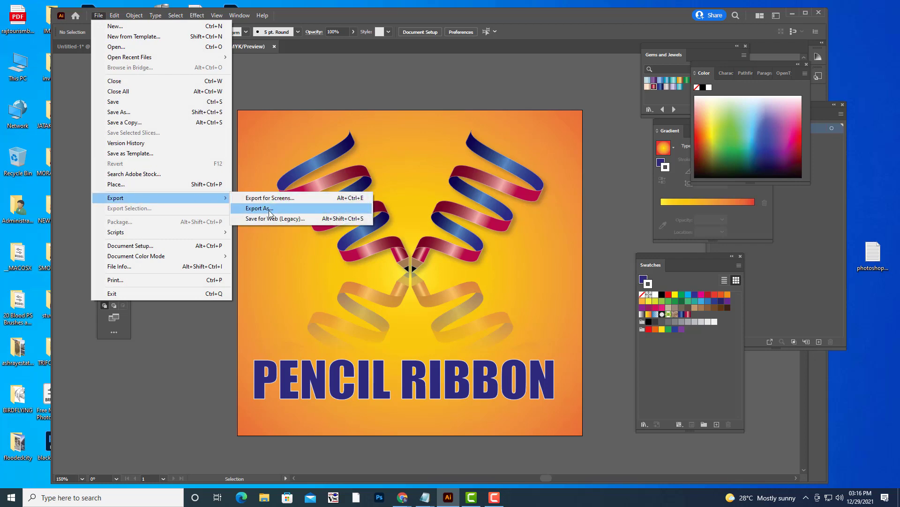
left_click(269, 210)
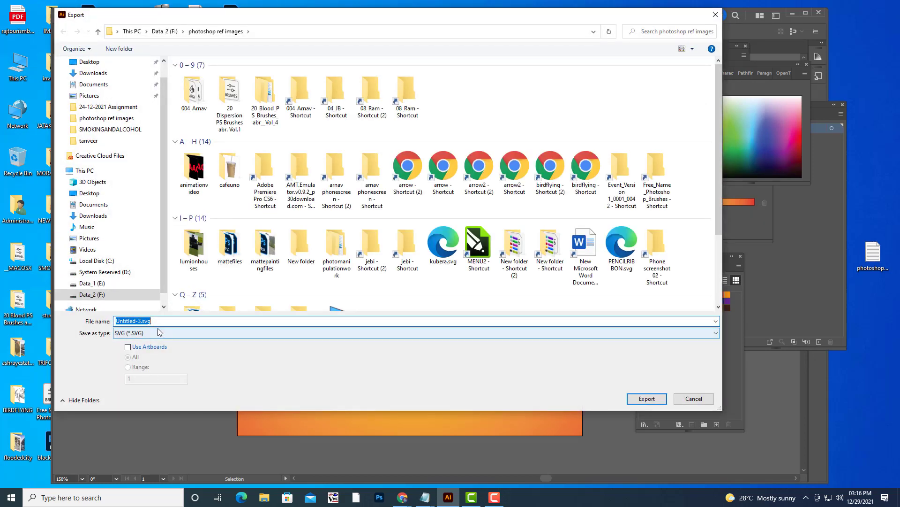
left_click(89, 61)
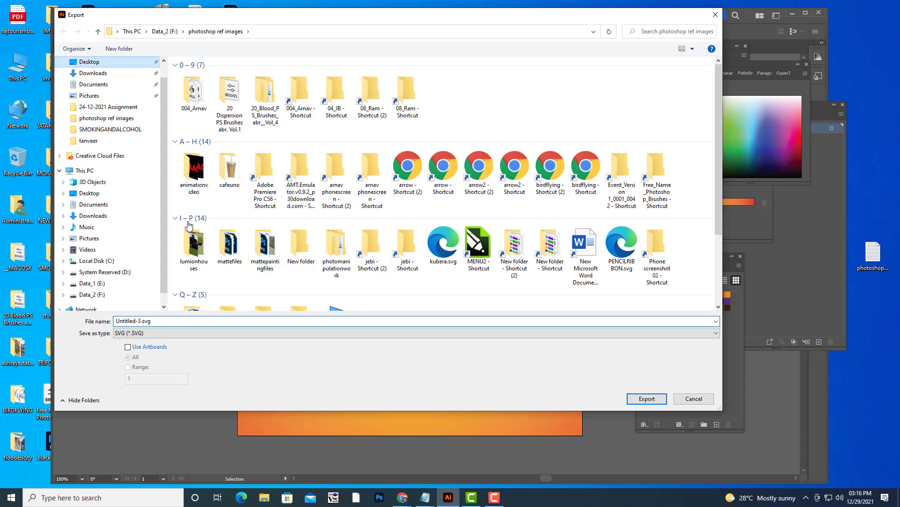
left_click(204, 320)
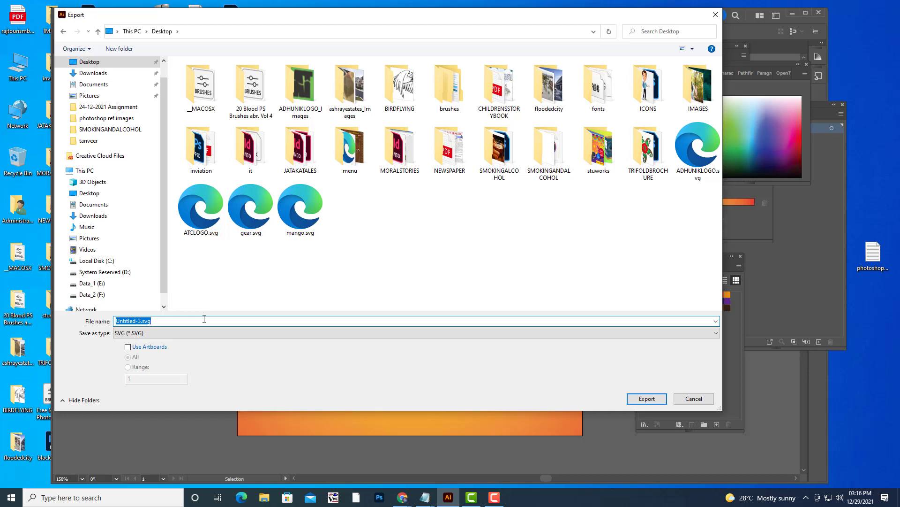
type("PENCILC")
key("BackSpace")
type("RIBBON")
left_click(647, 398)
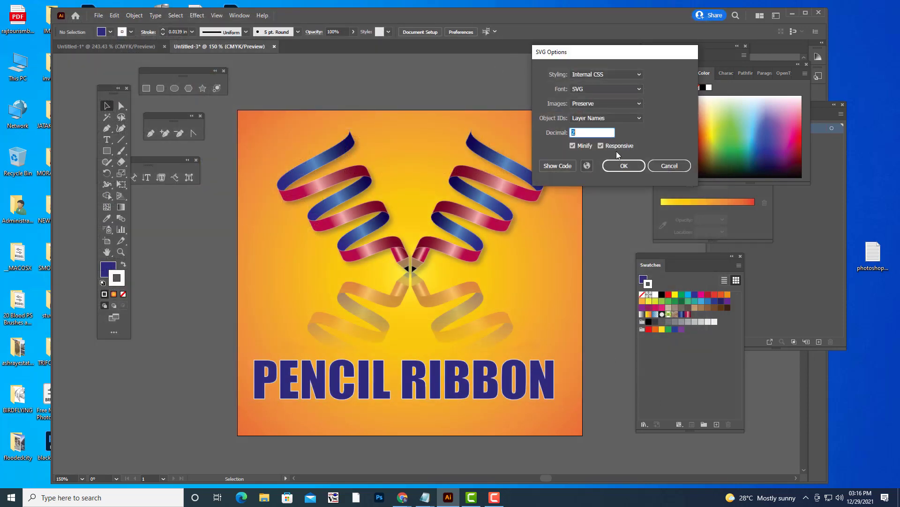
left_click(619, 162)
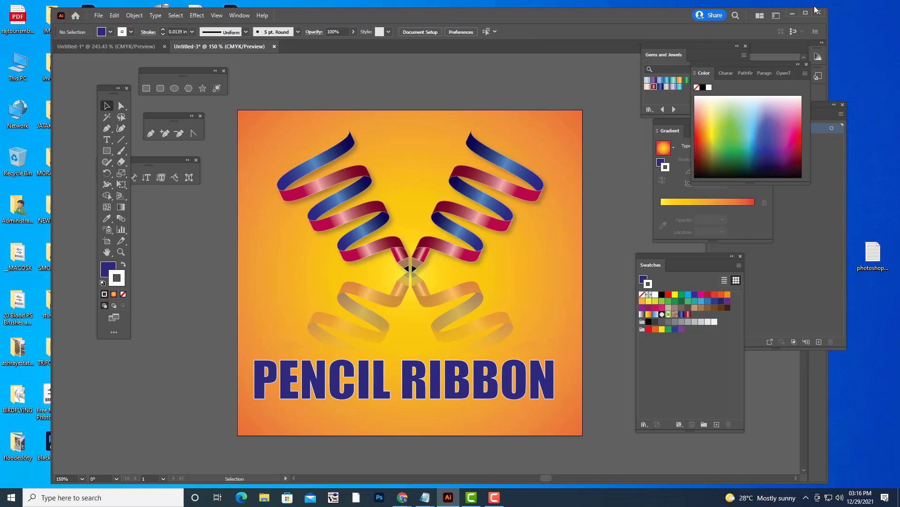
Step: Open the exported PENCILRIBBON.svg from the desktop in the browser to check the artwork, and close it
left_click(792, 14)
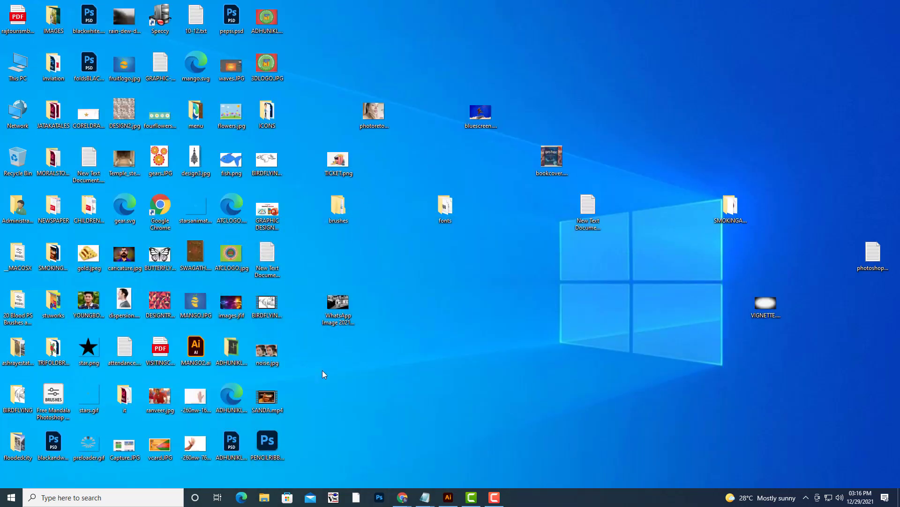
left_click(265, 442)
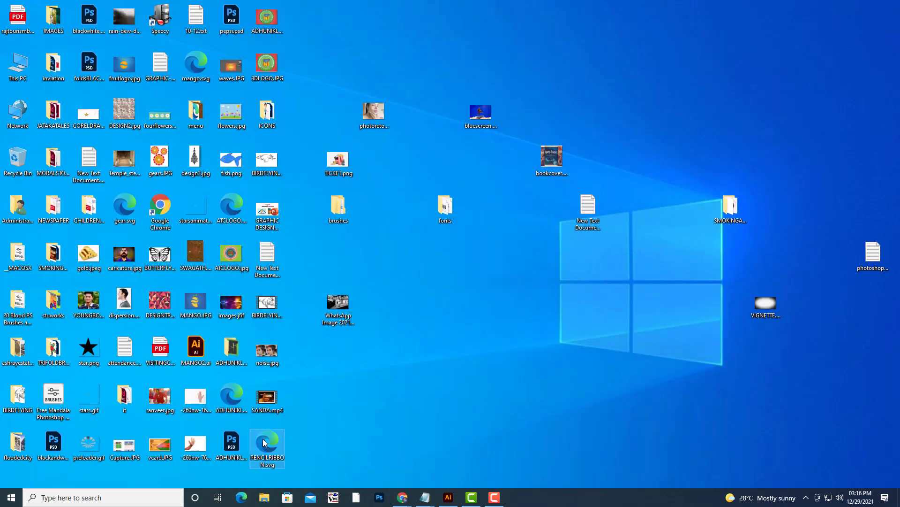
double_click(265, 442)
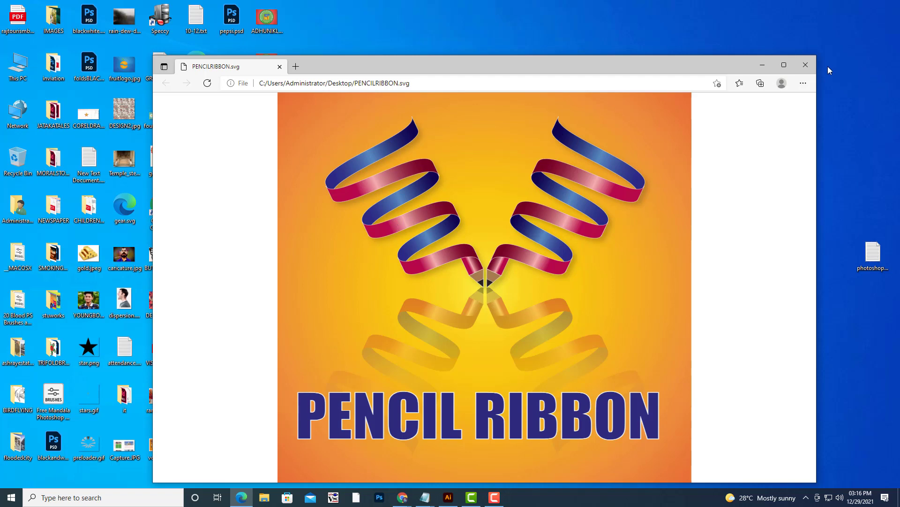
left_click(806, 65)
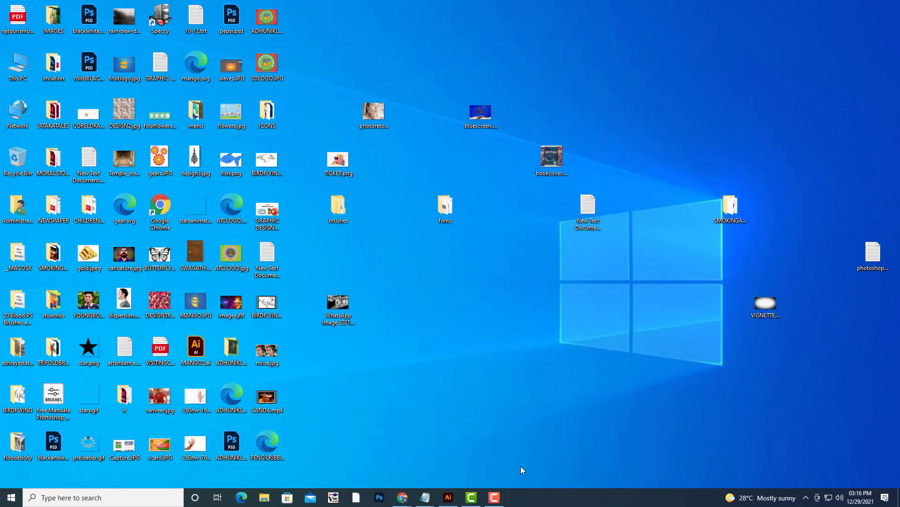
Step: Switch back to Illustrator and export a second SVG of the poster to the Desktop as PENCILRIBBON2 with the default SVG options
left_click(450, 498)
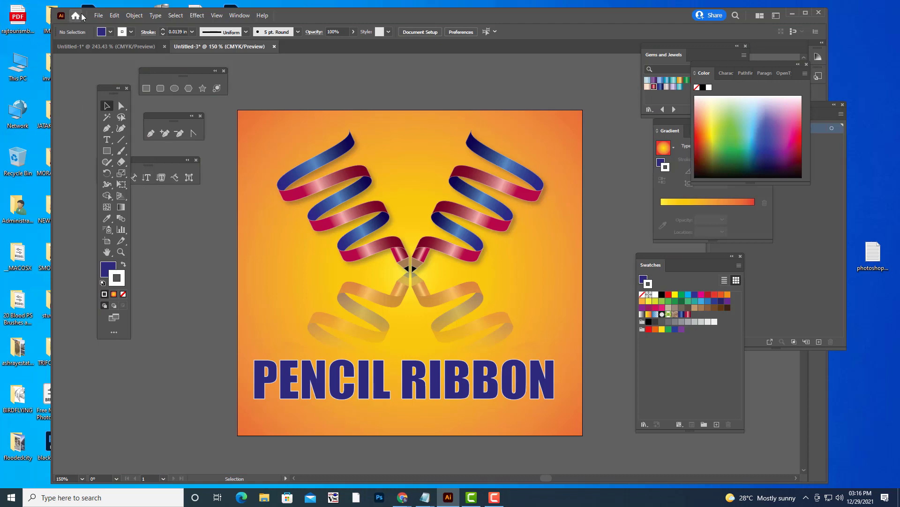
left_click(93, 17)
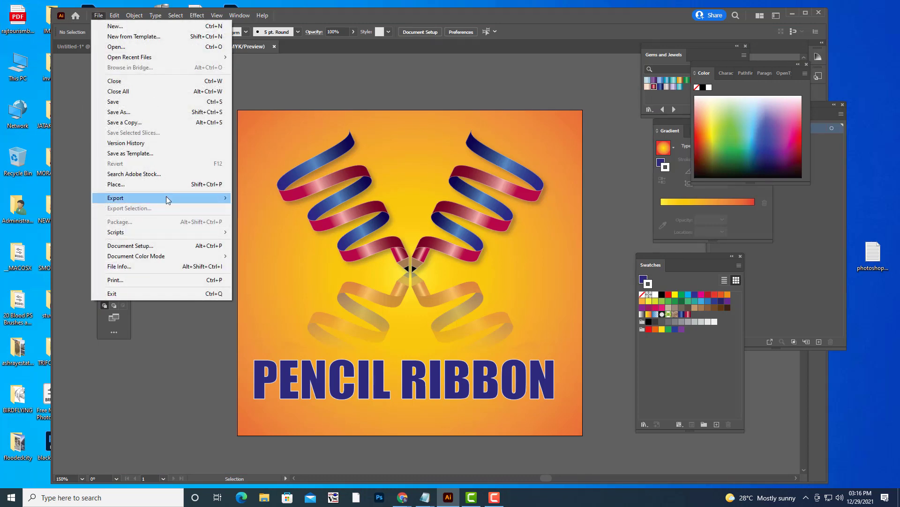
mouse_move(166, 197)
left_click(297, 208)
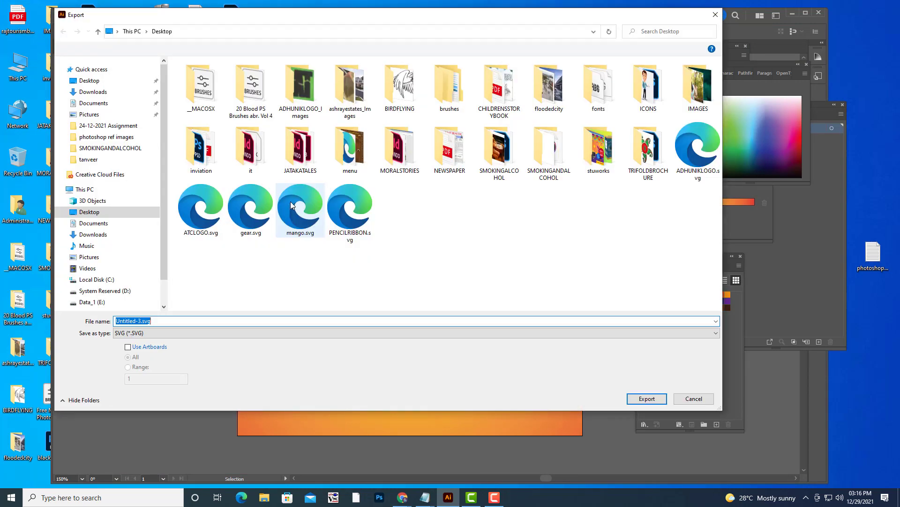
left_click(350, 214)
left_click(222, 320)
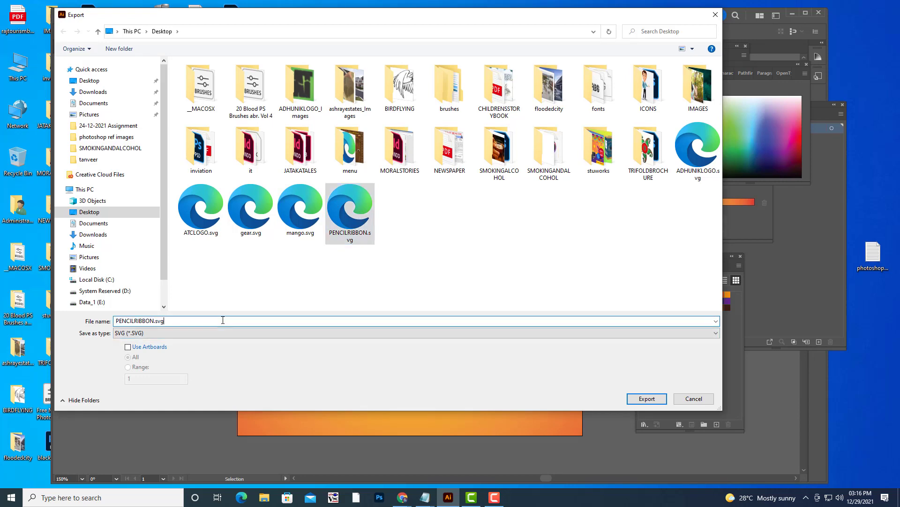
key("BackSpace")
key("BackSpace")
key("BackSpace")
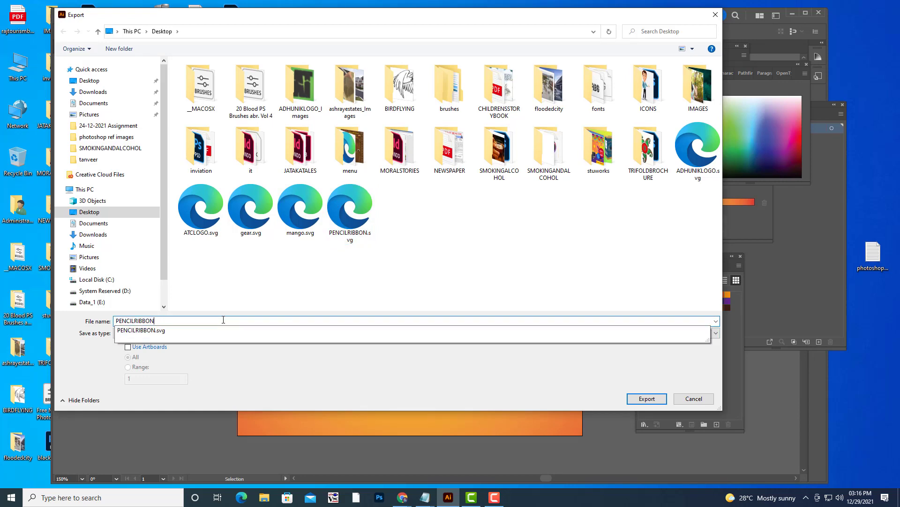
left_click(650, 399)
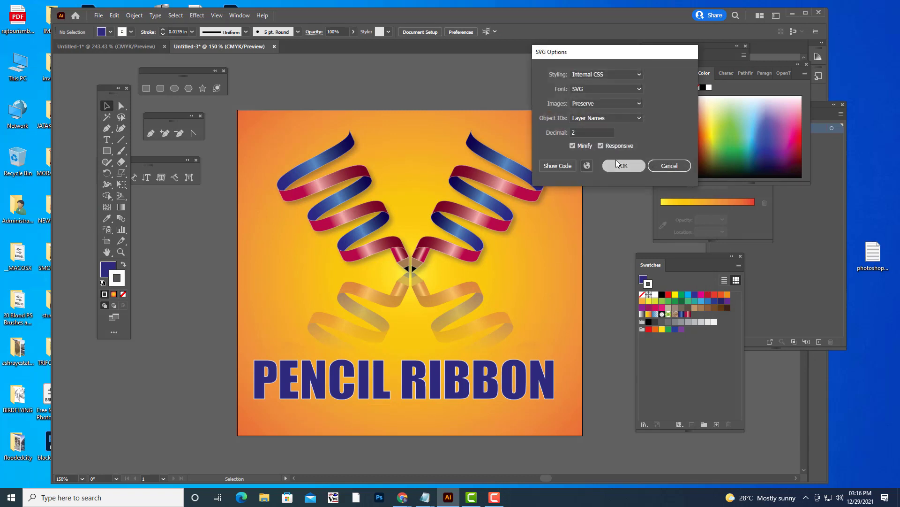
left_click(618, 164)
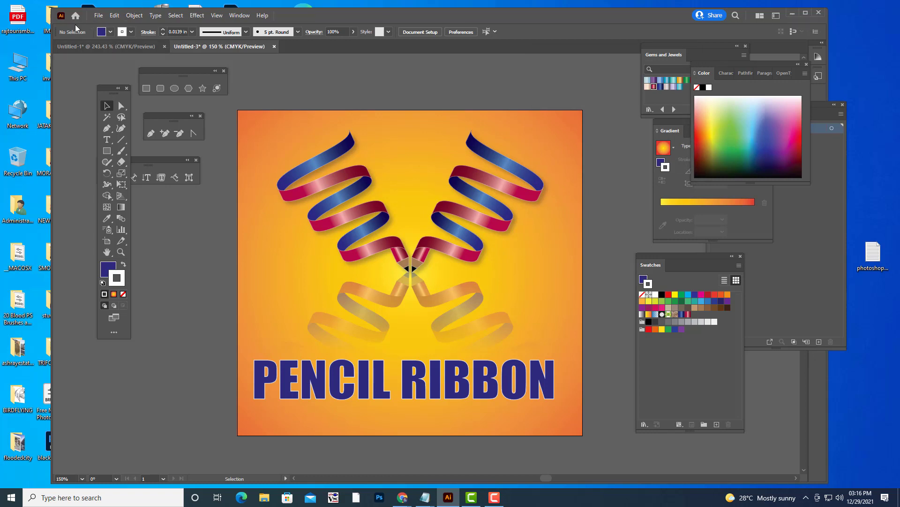
left_click(98, 16)
mouse_move(141, 199)
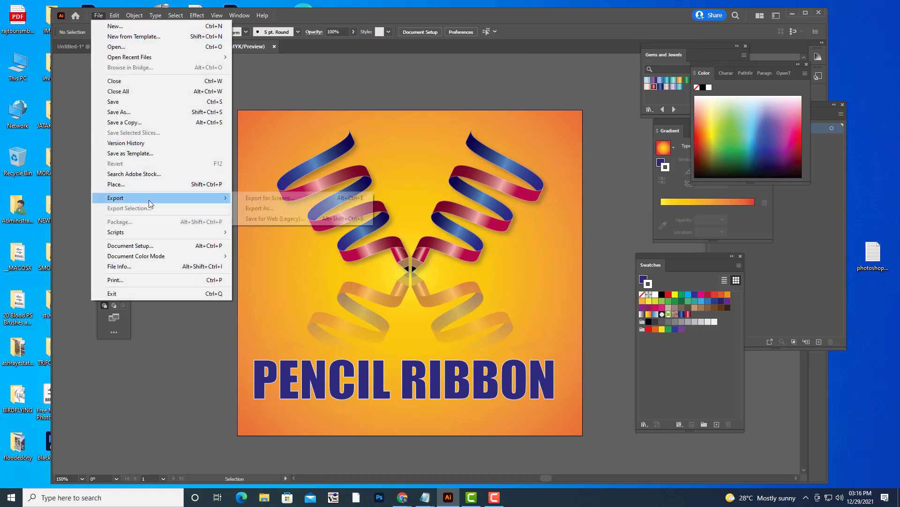
left_click(259, 208)
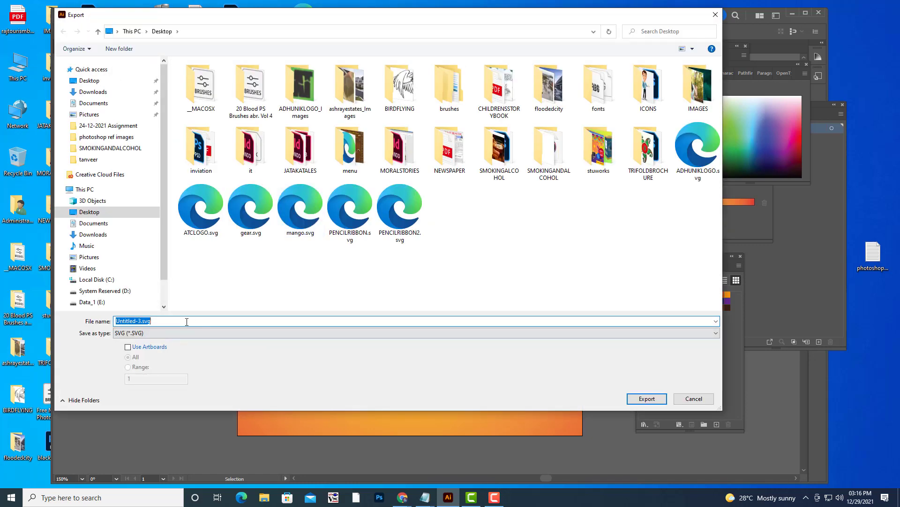
left_click(182, 332)
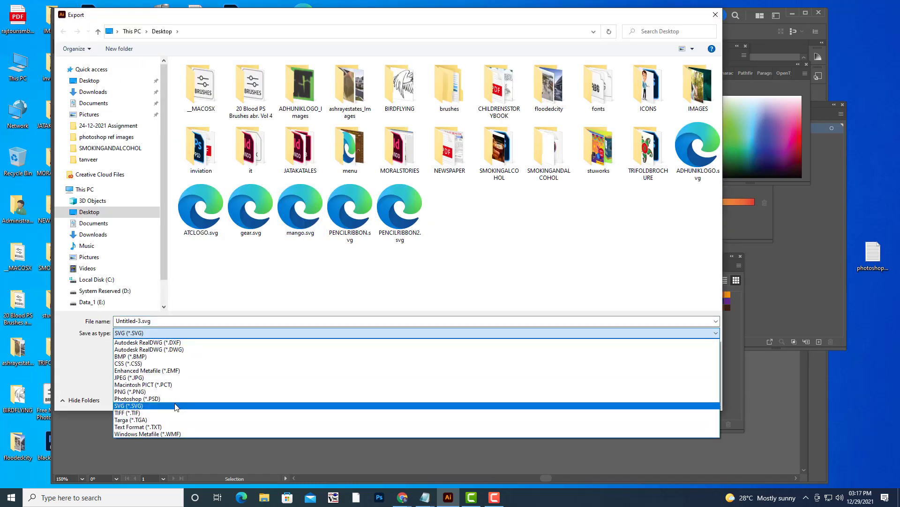
left_click(711, 20)
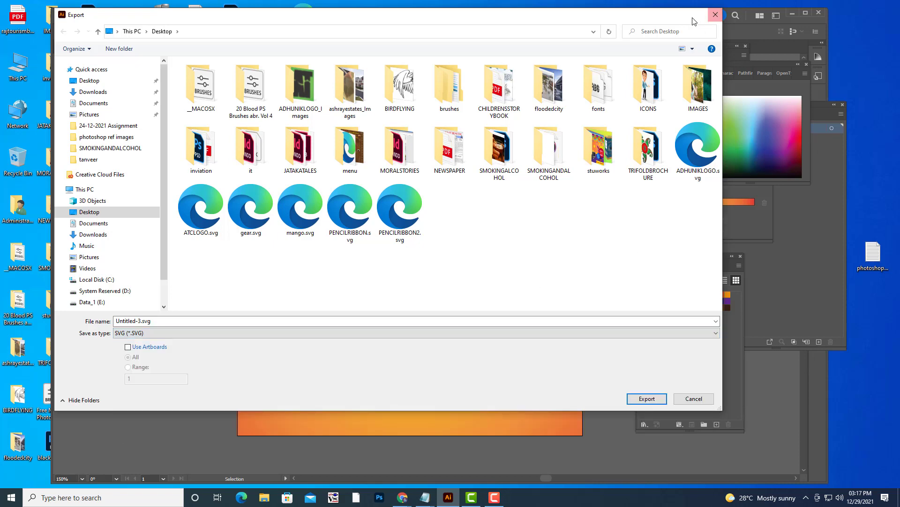
left_click(715, 15)
left_click_drag(570, 16, 636, 137)
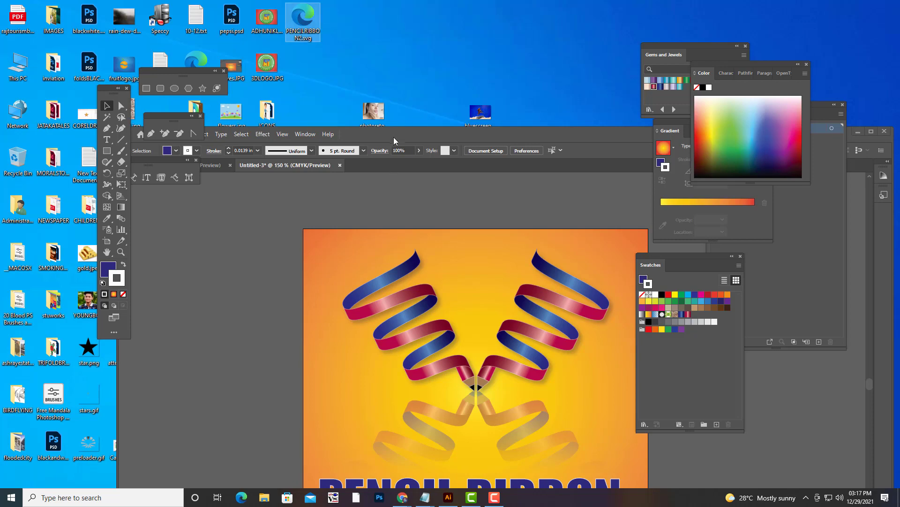
left_click_drag(393, 137, 409, 9)
Step: Export the poster to the Desktop as a JPEG named PENCILRIBBON, using the CMYK colour model, Medium quality and 72 ppi resolution
left_click(180, 8)
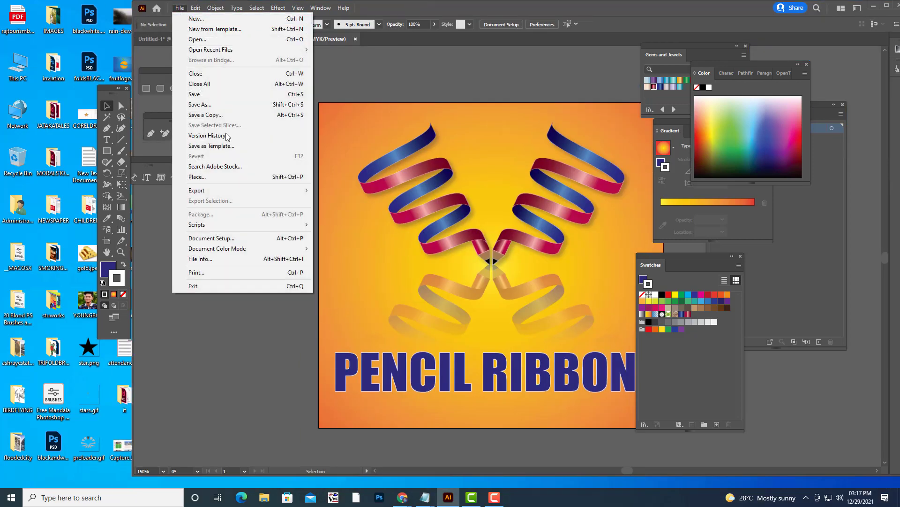
left_click(344, 207)
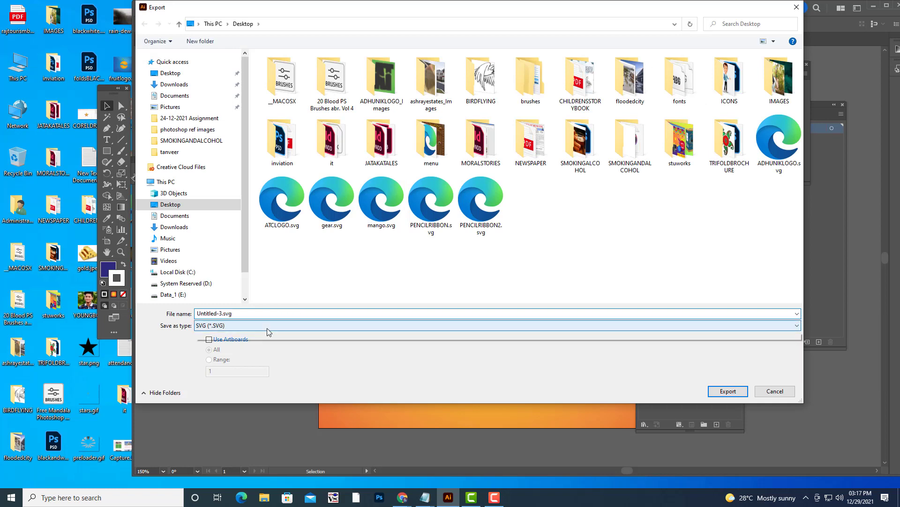
left_click(268, 325)
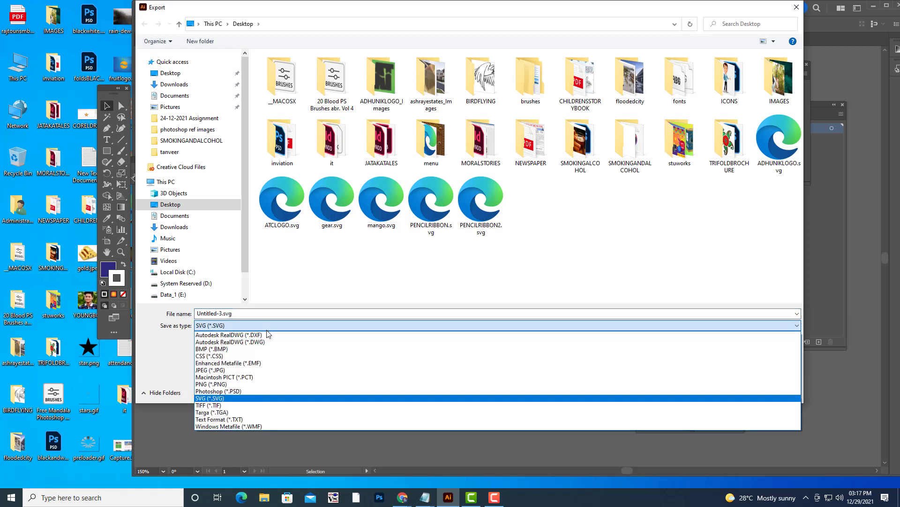
left_click(241, 370)
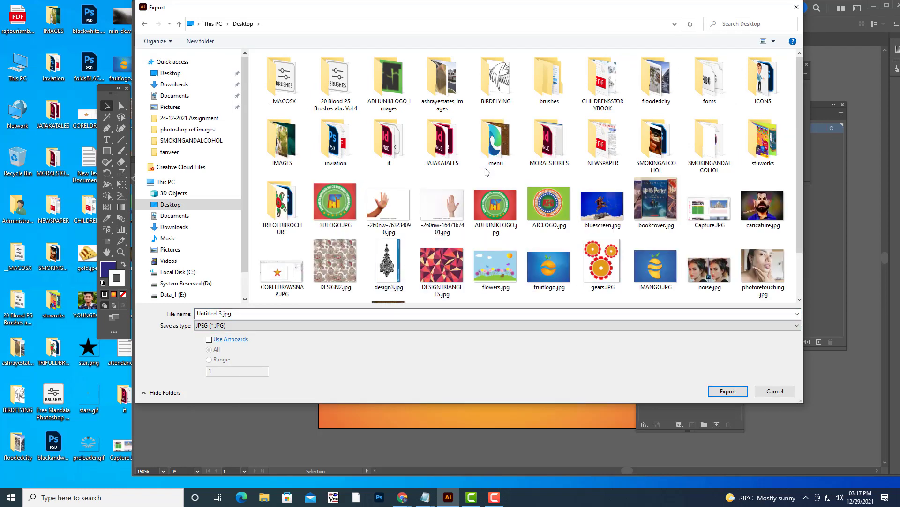
scroll(486, 172, "down", 1)
double_click(241, 313)
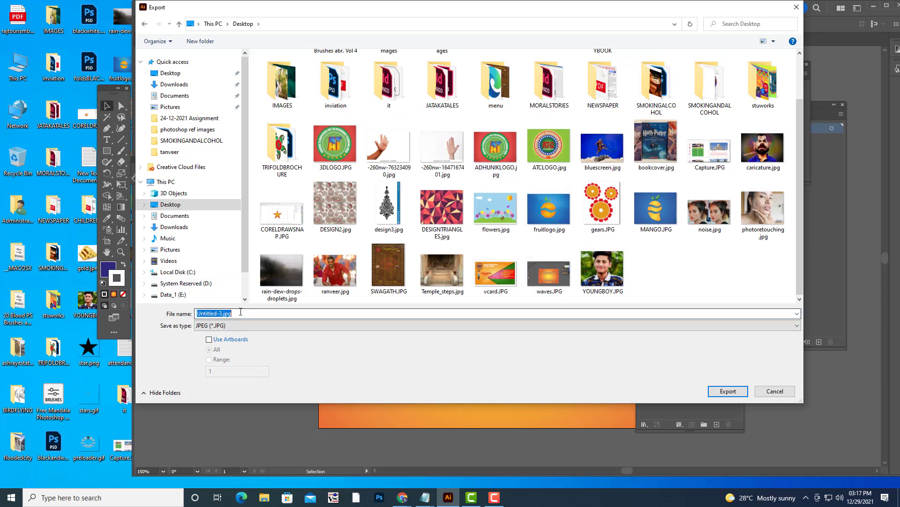
type("PENCI")
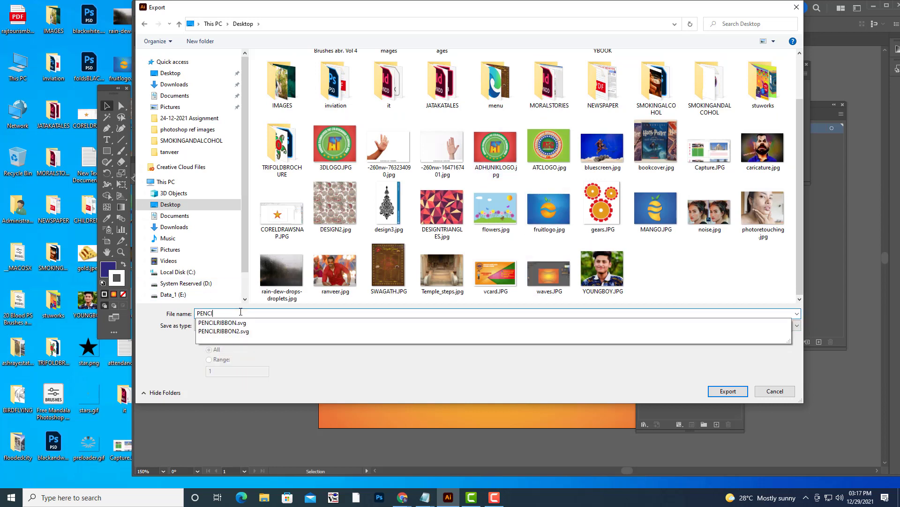
type("LRIBBON")
left_click(163, 327)
left_click(730, 391)
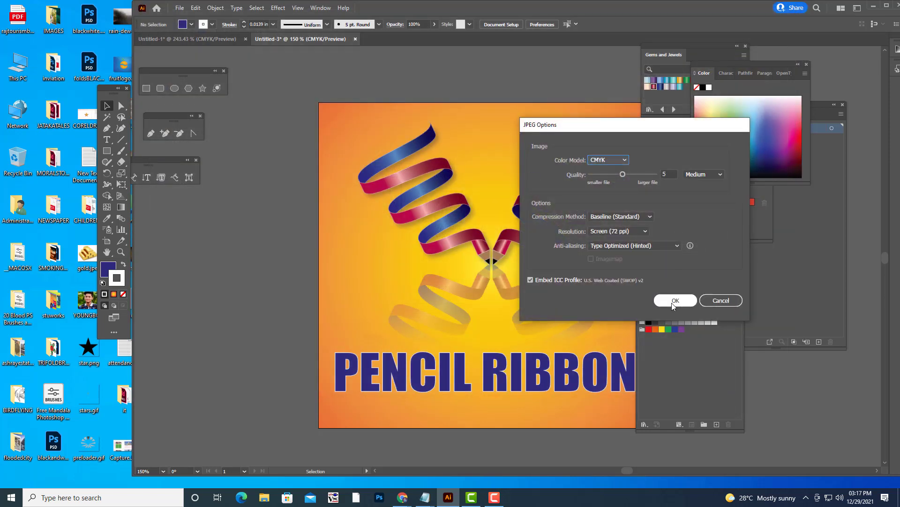
left_click(674, 303)
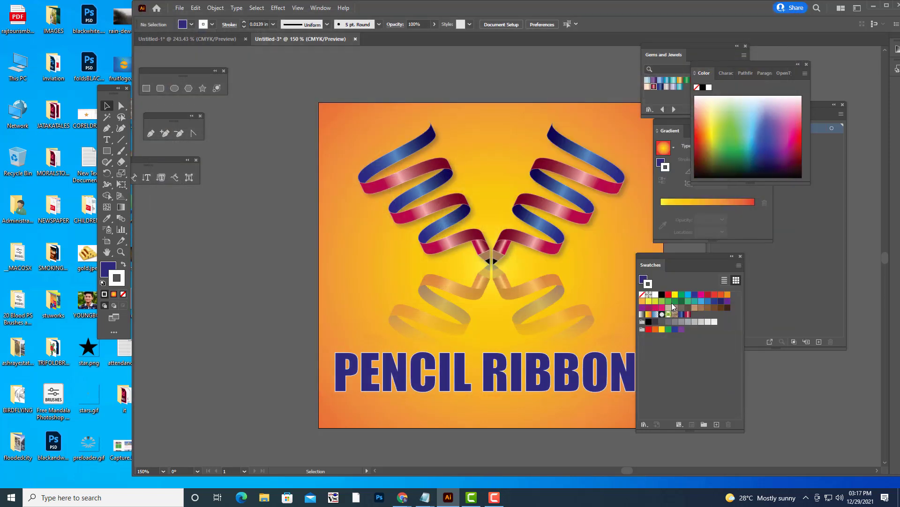
Step: Open the exported PENCILRIBBON.jpg and PENCILRIBBON2.svg from the desktop in turn to check the artwork
left_click(873, 6)
double_click(305, 71)
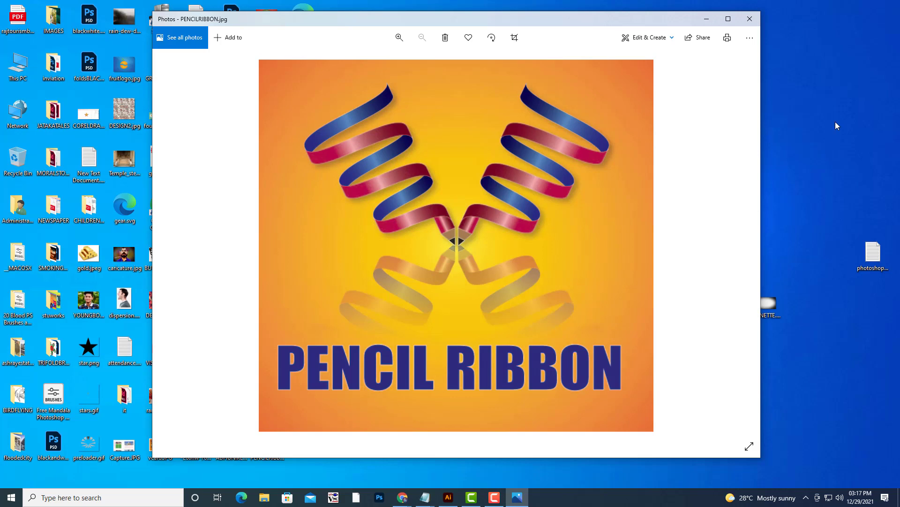
left_click(758, 18)
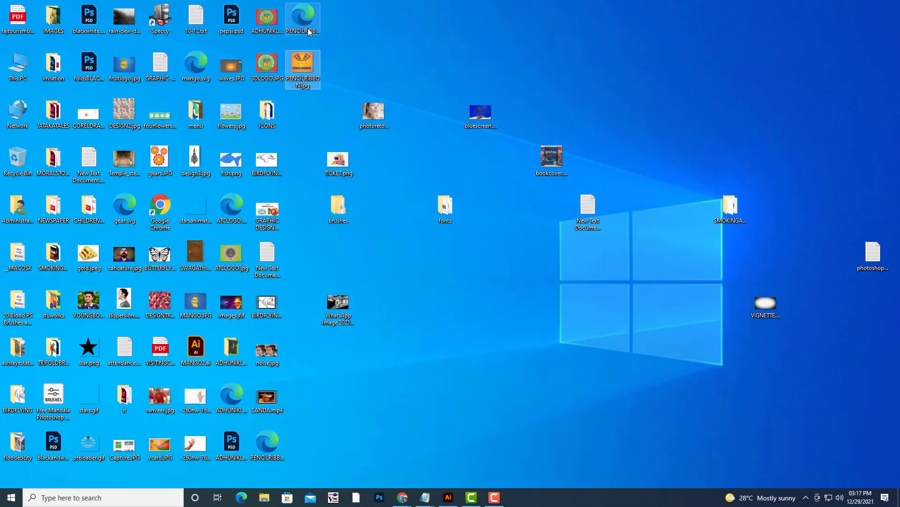
double_click(299, 27)
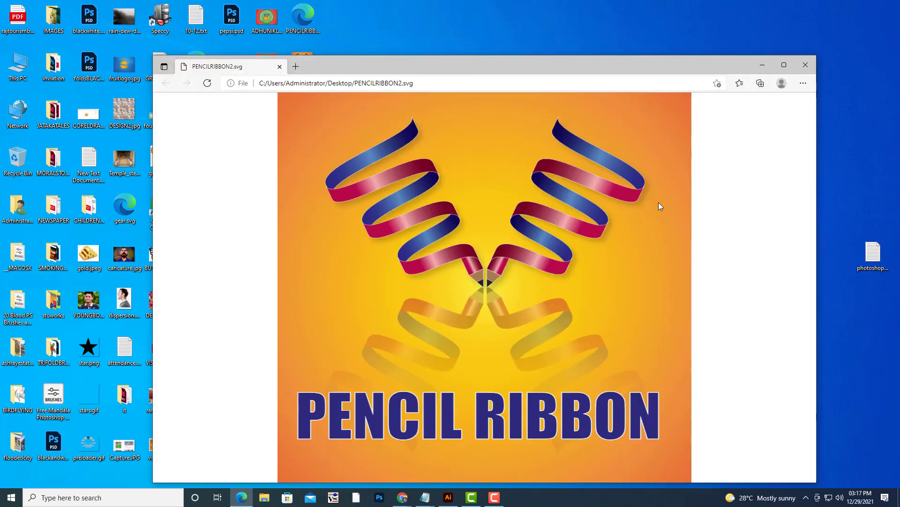
Step: Reopen PENCILRIBBON.jpg from the desktop, place it beside the PENCILRIBBON2.svg window, and bring the SVG to the front to compare both exports
left_click_drag(384, 66, 568, 42)
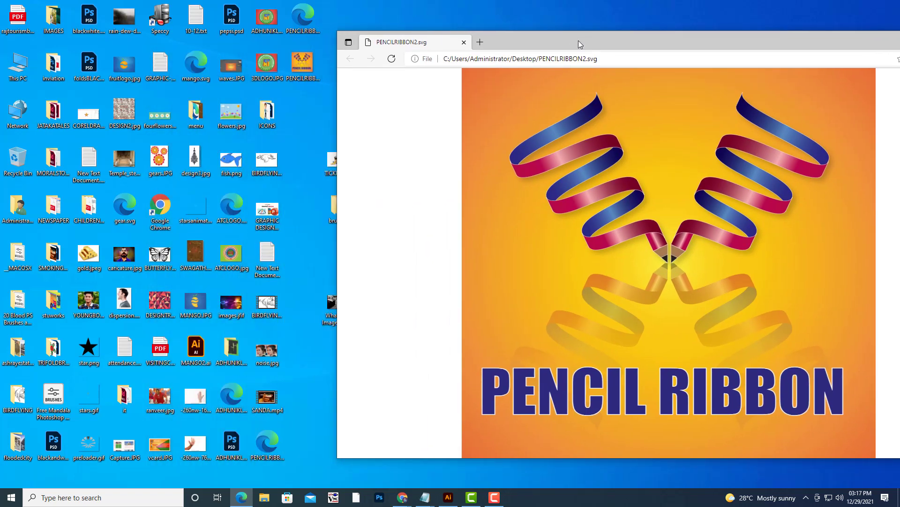
double_click(309, 71)
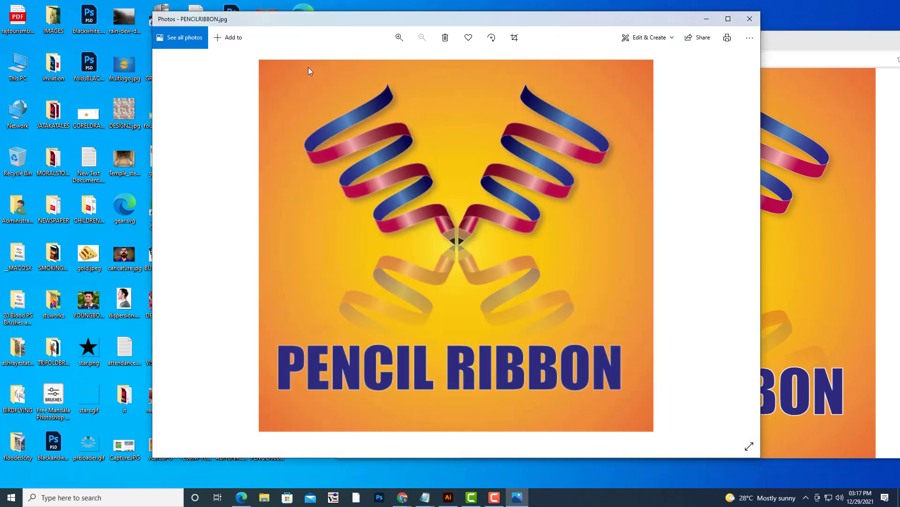
left_click_drag(609, 19, 524, 43)
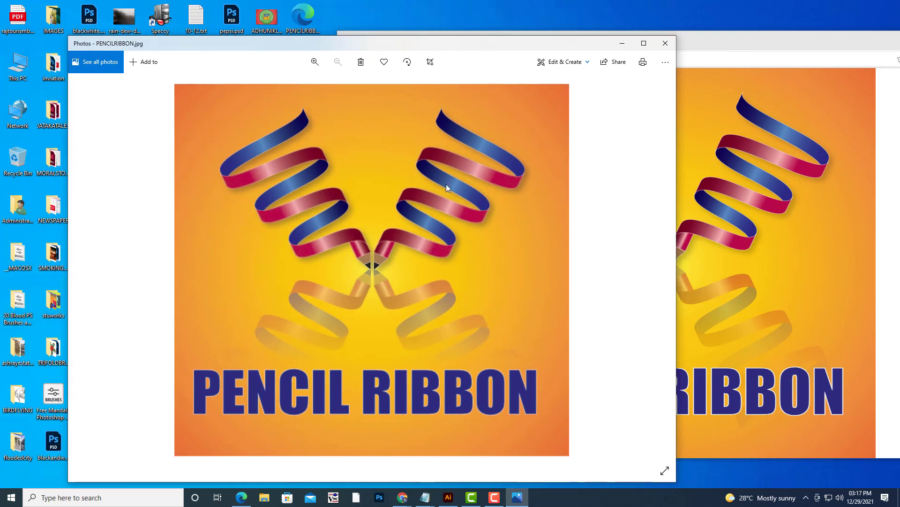
left_click(794, 55)
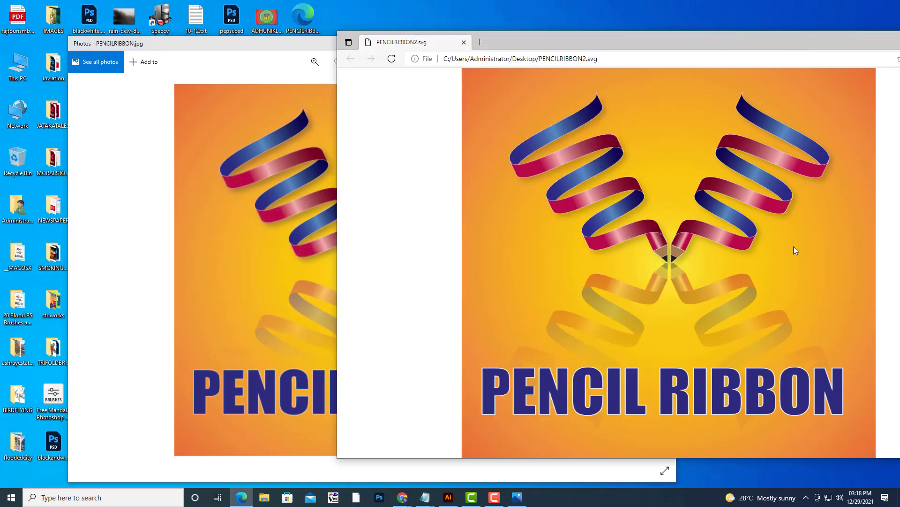
left_click_drag(646, 37, 597, 29)
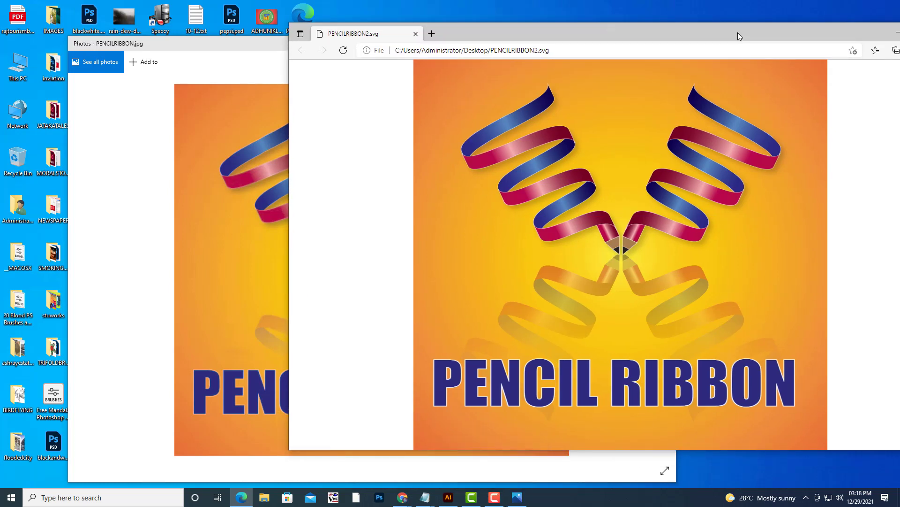
left_click_drag(738, 34, 639, 19)
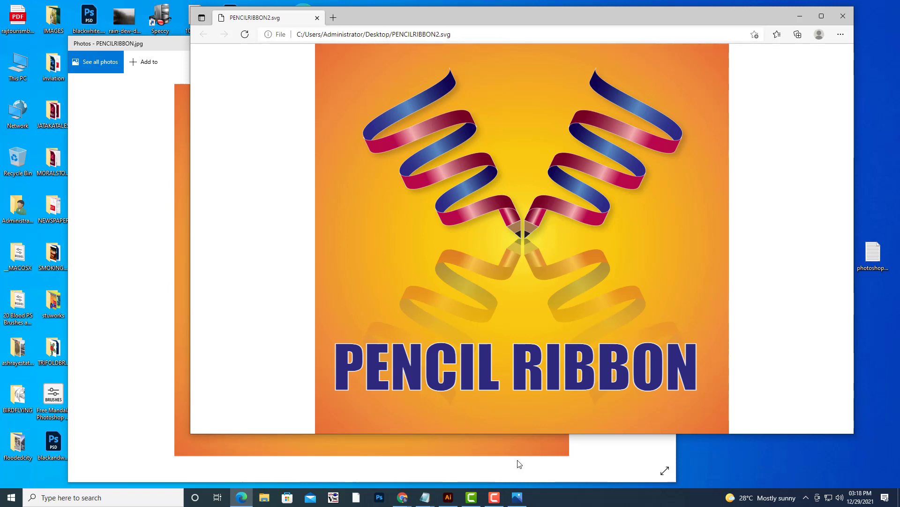
left_click(495, 498)
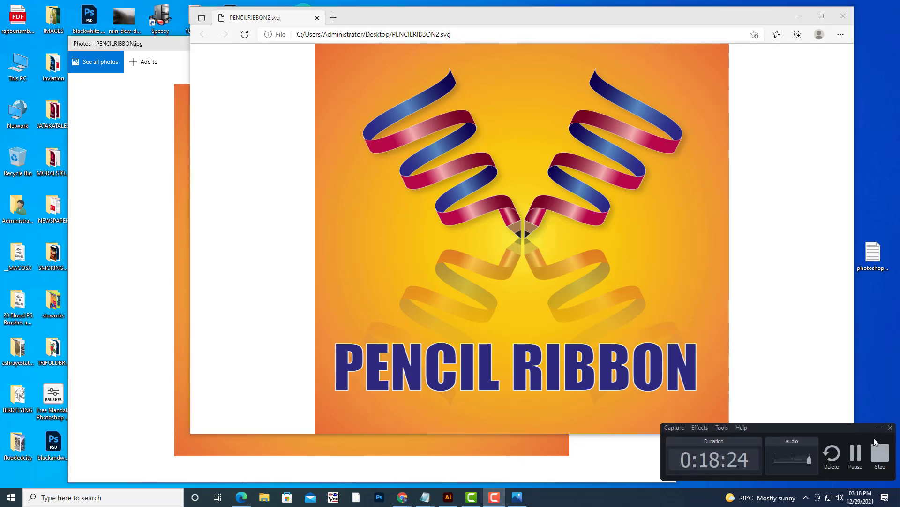